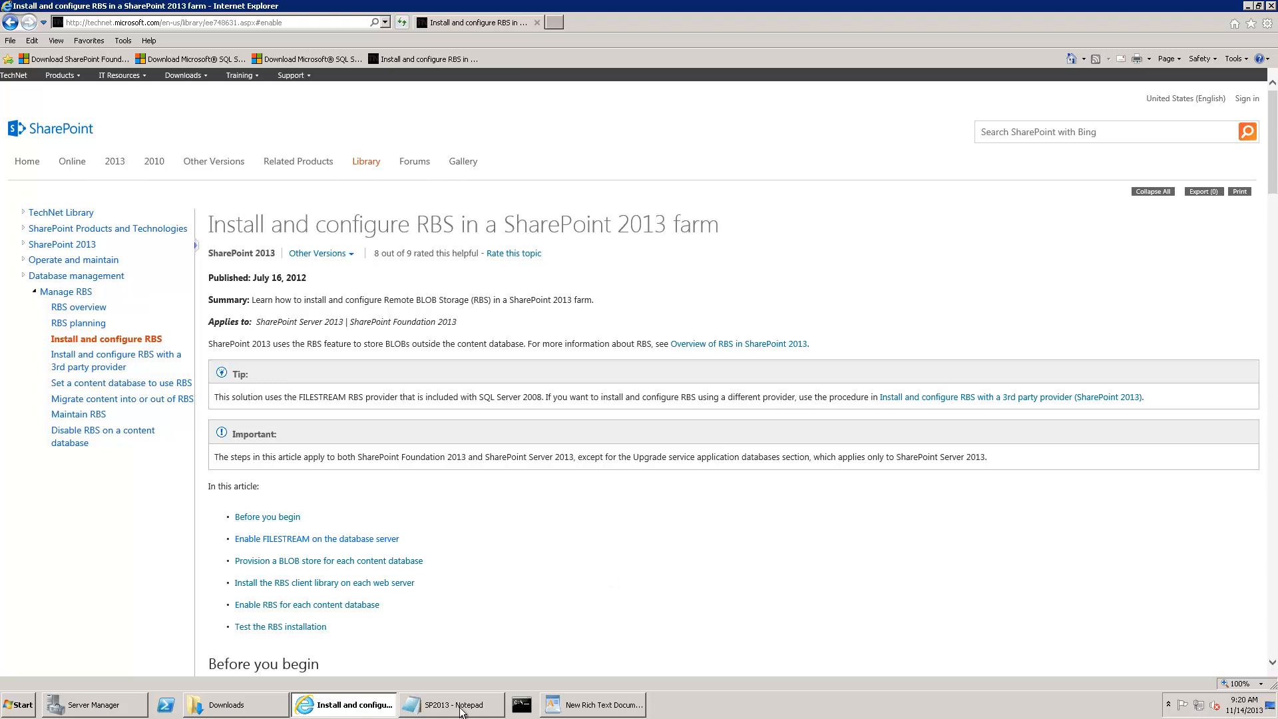
Review the SP2013 installation plan in Notepad and open the SharePoint Foundation 2013 download page in the browser.
{"action": "left_click", "coordinate": [464, 706]}
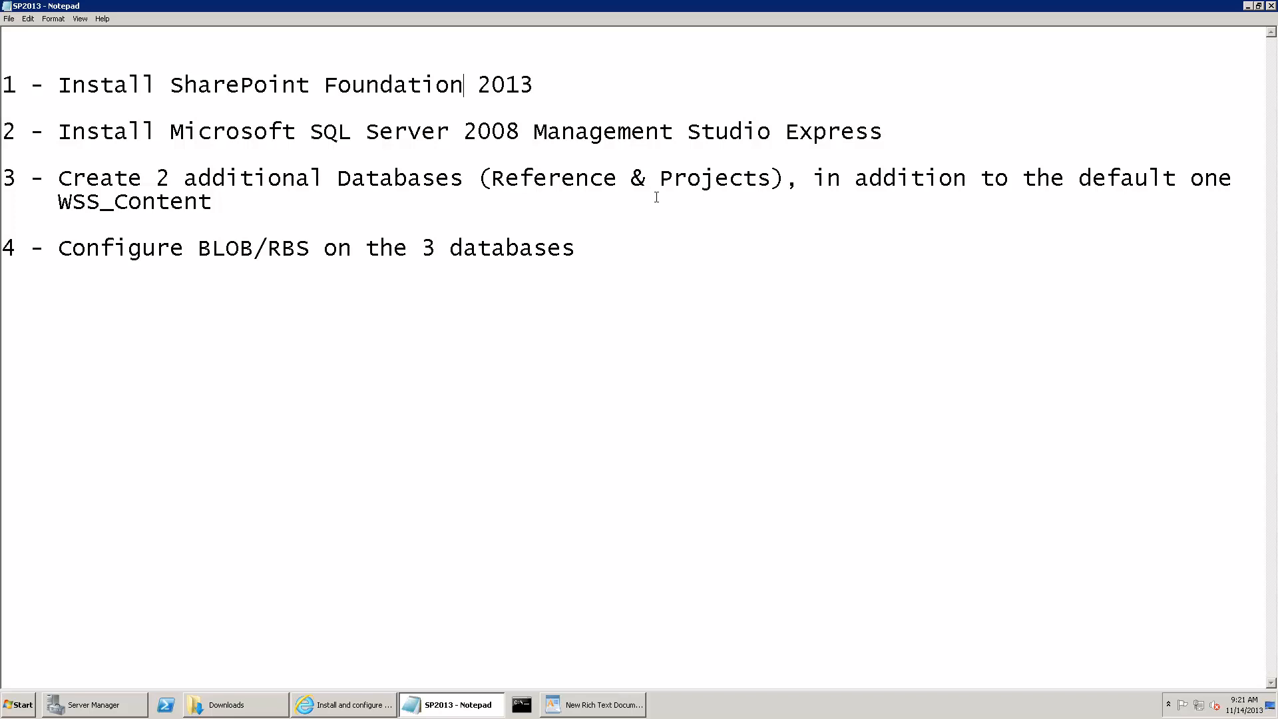
{"action": "left_click", "coordinate": [451, 704]}
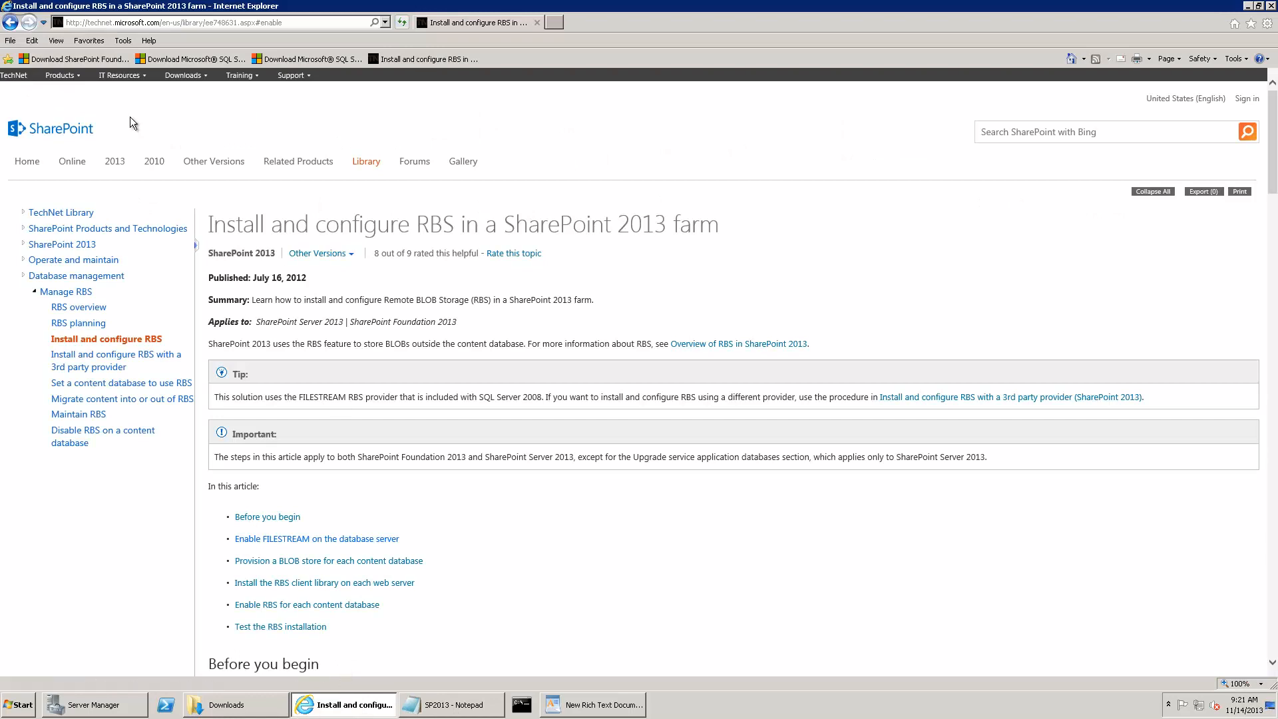
{"action": "left_click", "coordinate": [81, 59]}
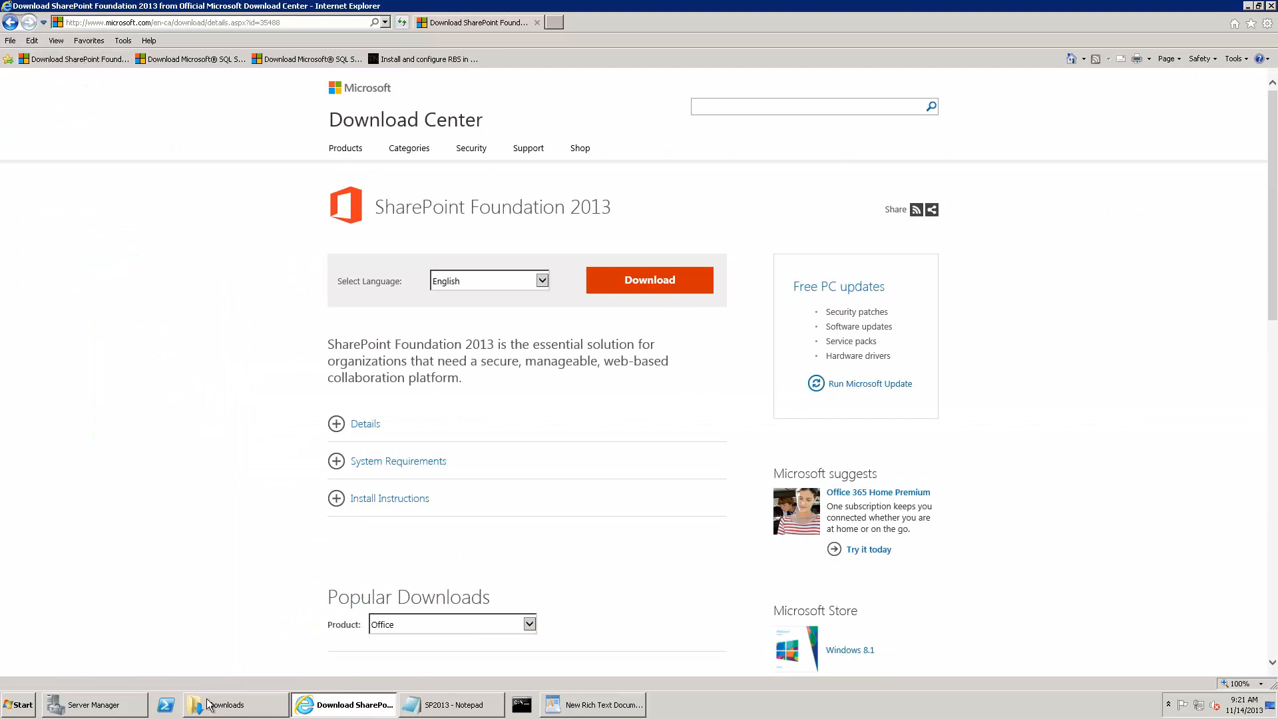
Run the downloaded sharepoint installer from the Downloads folder and allow it through the security warning.
{"action": "left_click", "coordinate": [230, 704]}
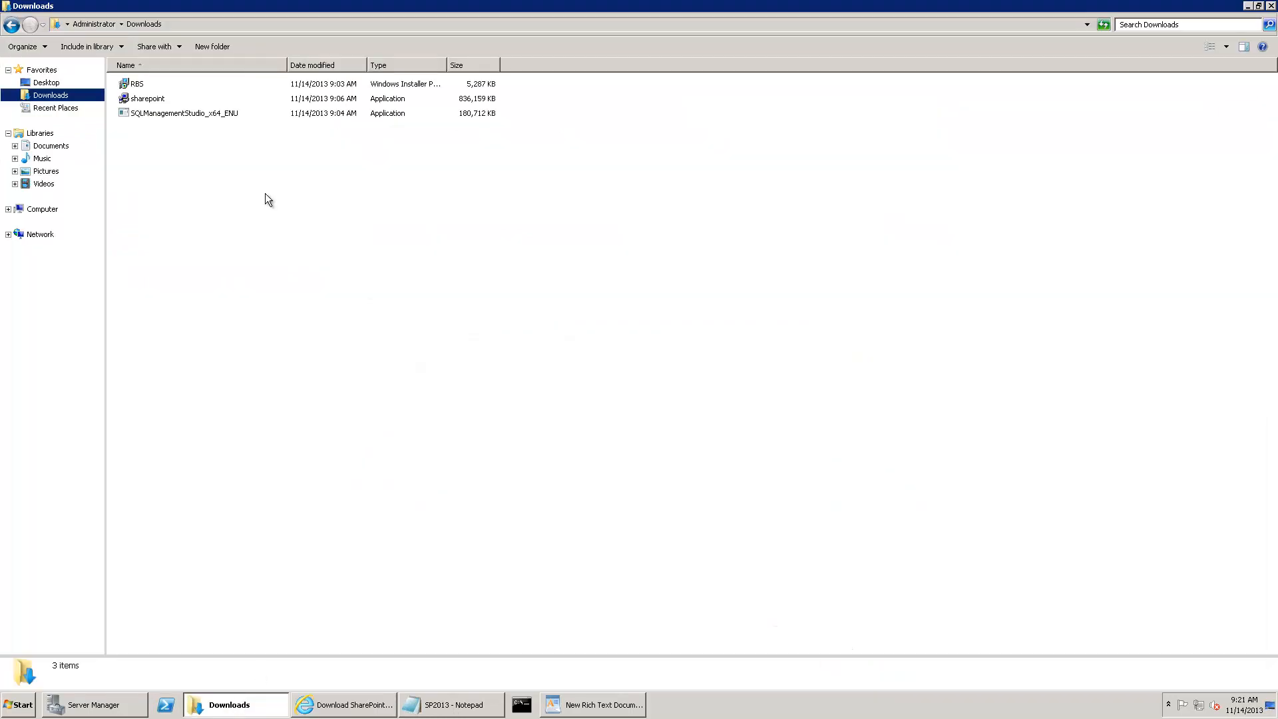
{"action": "left_click", "coordinate": [159, 106]}
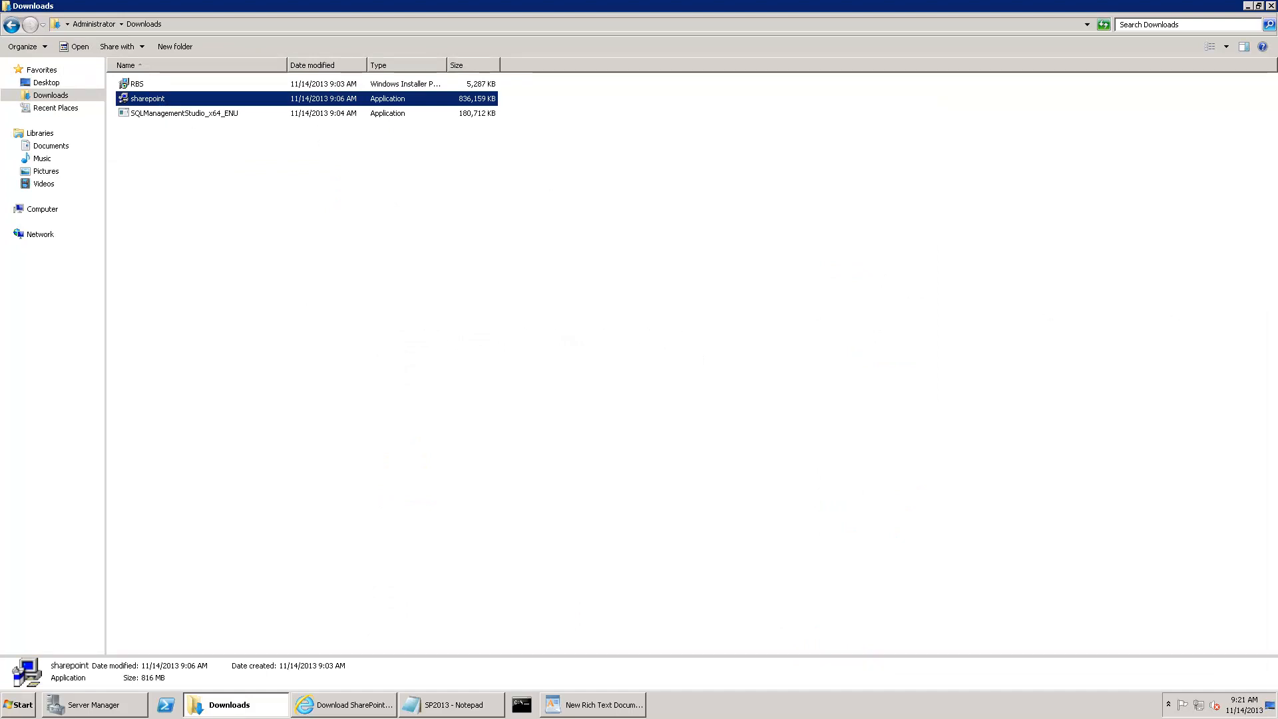
{"action": "left_click", "coordinate": [262, 709]}
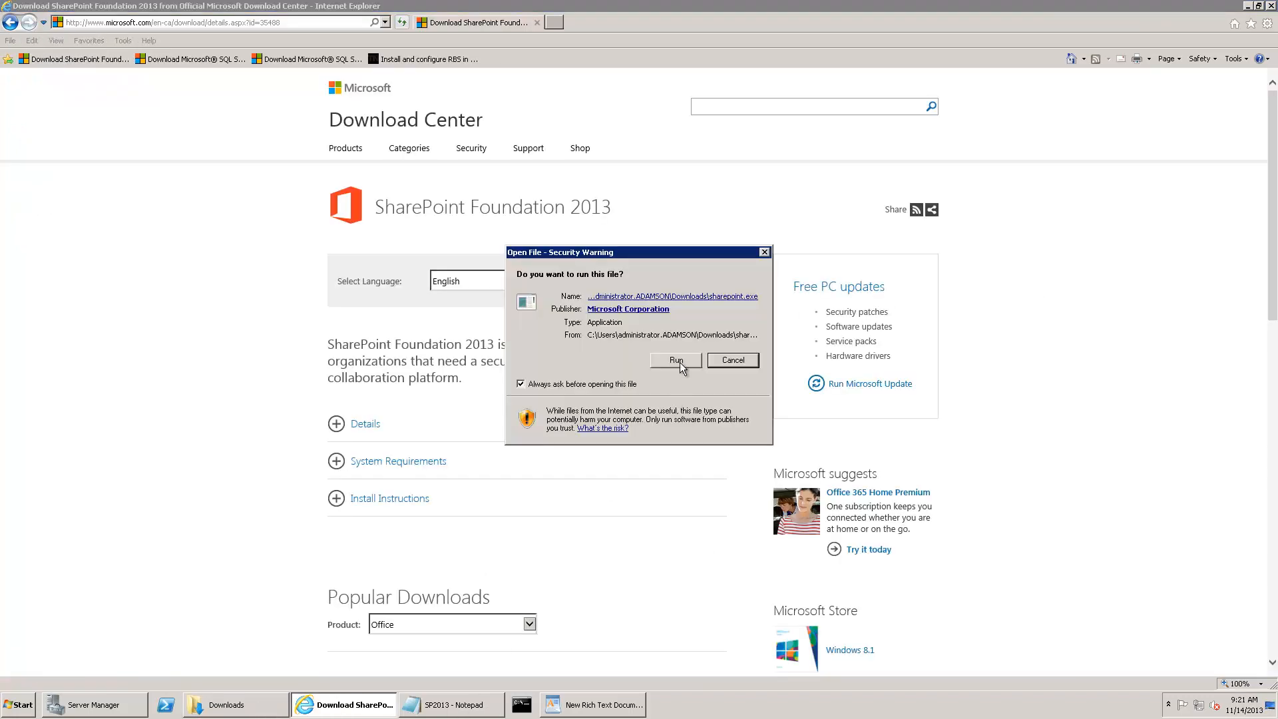
{"action": "left_click", "coordinate": [680, 362]}
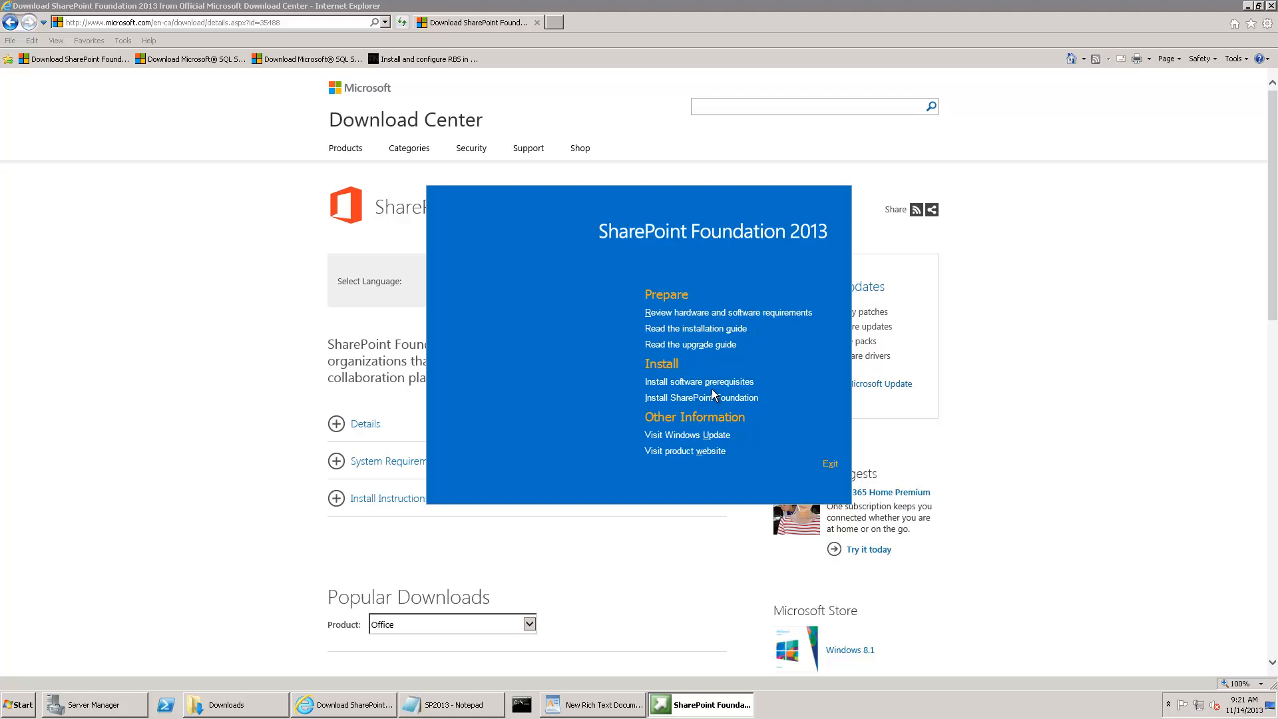
Install the SharePoint software prerequisites with the Products Preparation Tool, accepting the license terms.
{"action": "left_click", "coordinate": [716, 383]}
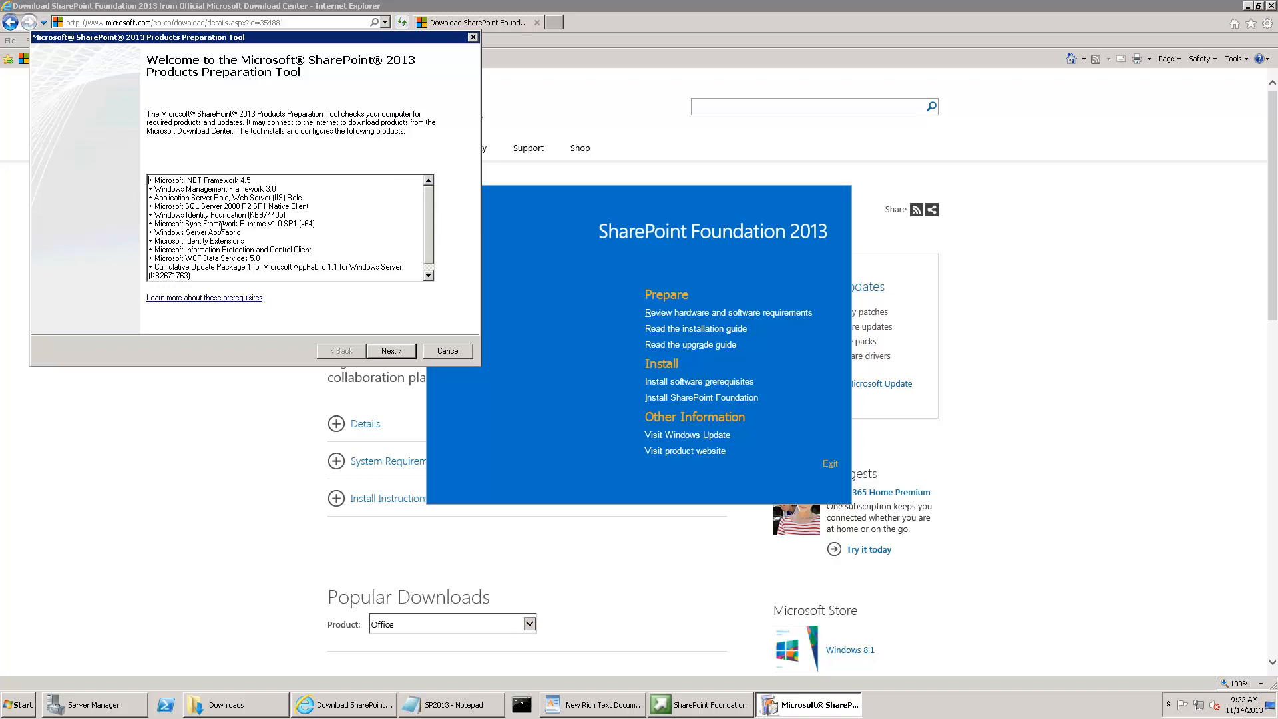
{"action": "left_click", "coordinate": [397, 353]}
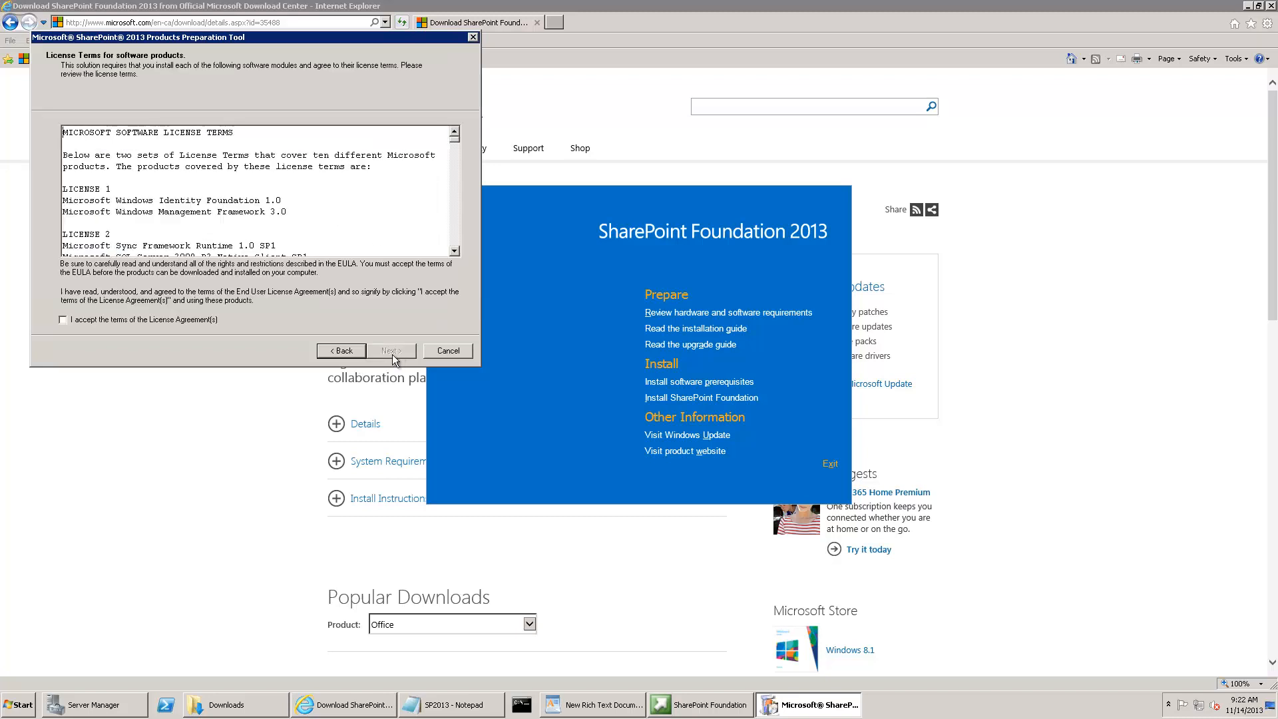
{"action": "left_click", "coordinate": [187, 322]}
{"action": "left_click", "coordinate": [405, 353]}
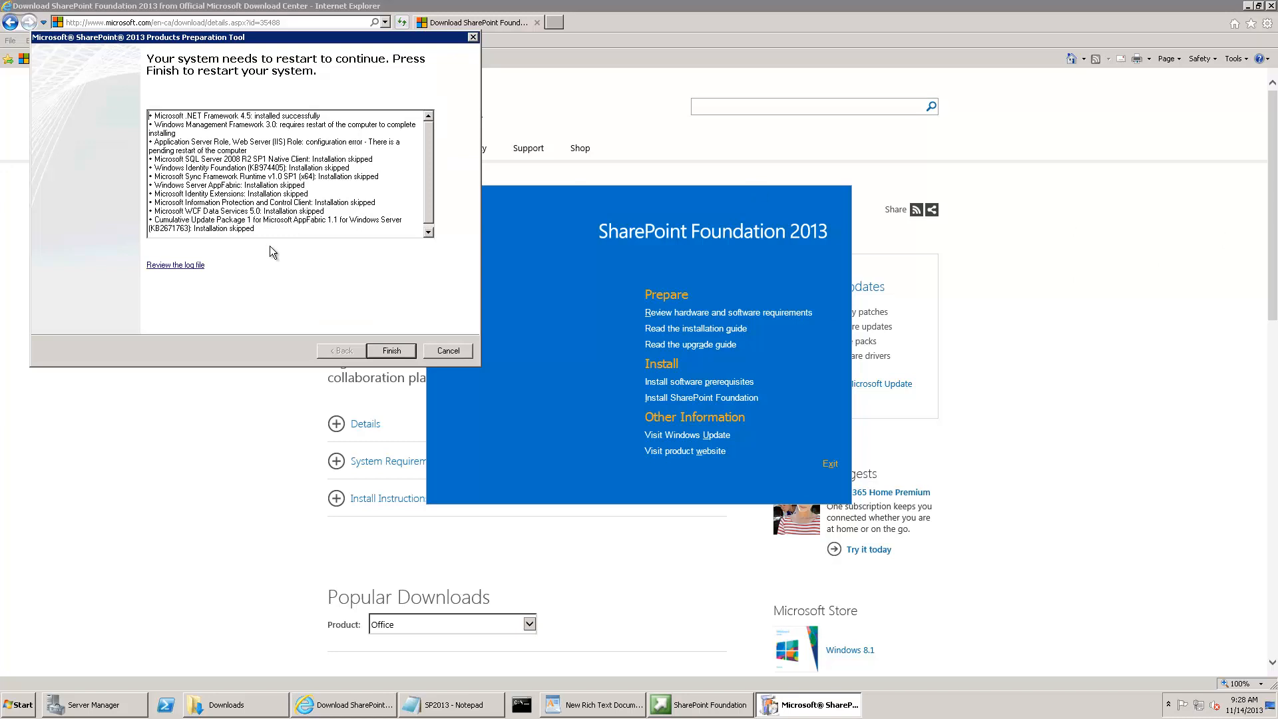
Finish the preparation tool to restart the system, saving the changes to New Rich Text Document.rtf.
{"action": "left_click", "coordinate": [392, 350]}
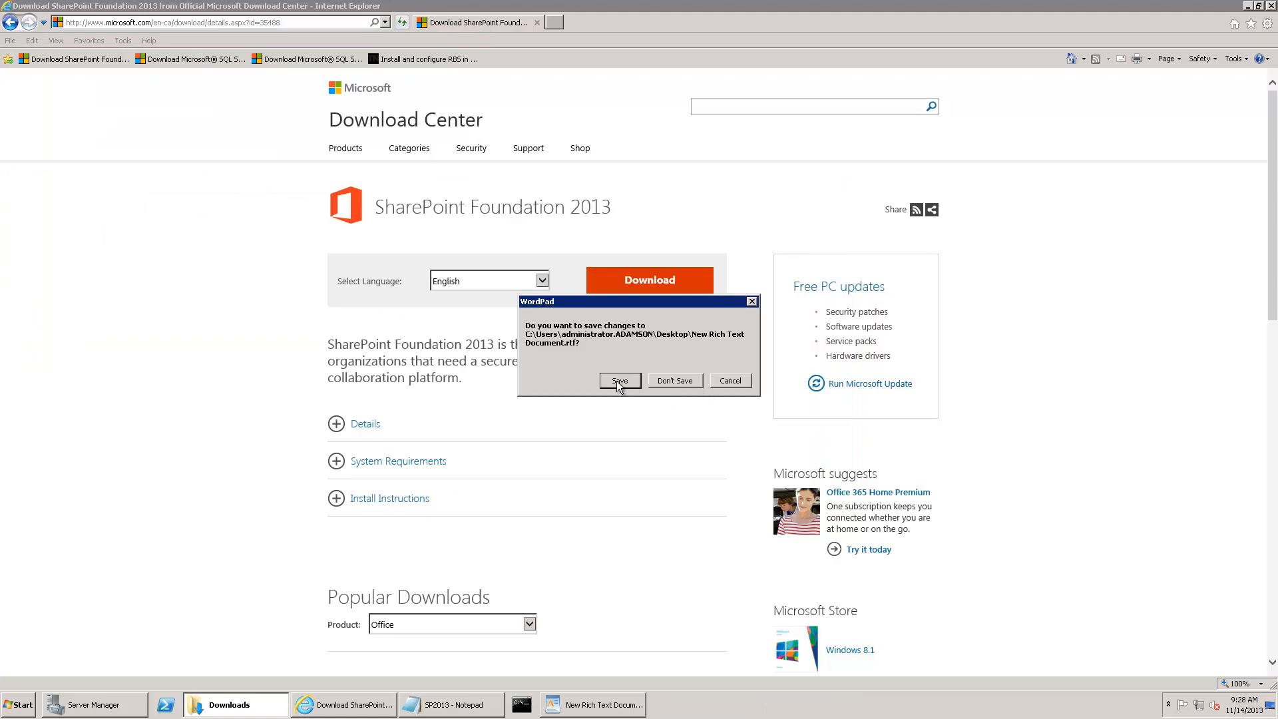
{"action": "left_click", "coordinate": [621, 381]}
{"action": "left_click", "coordinate": [631, 363]}
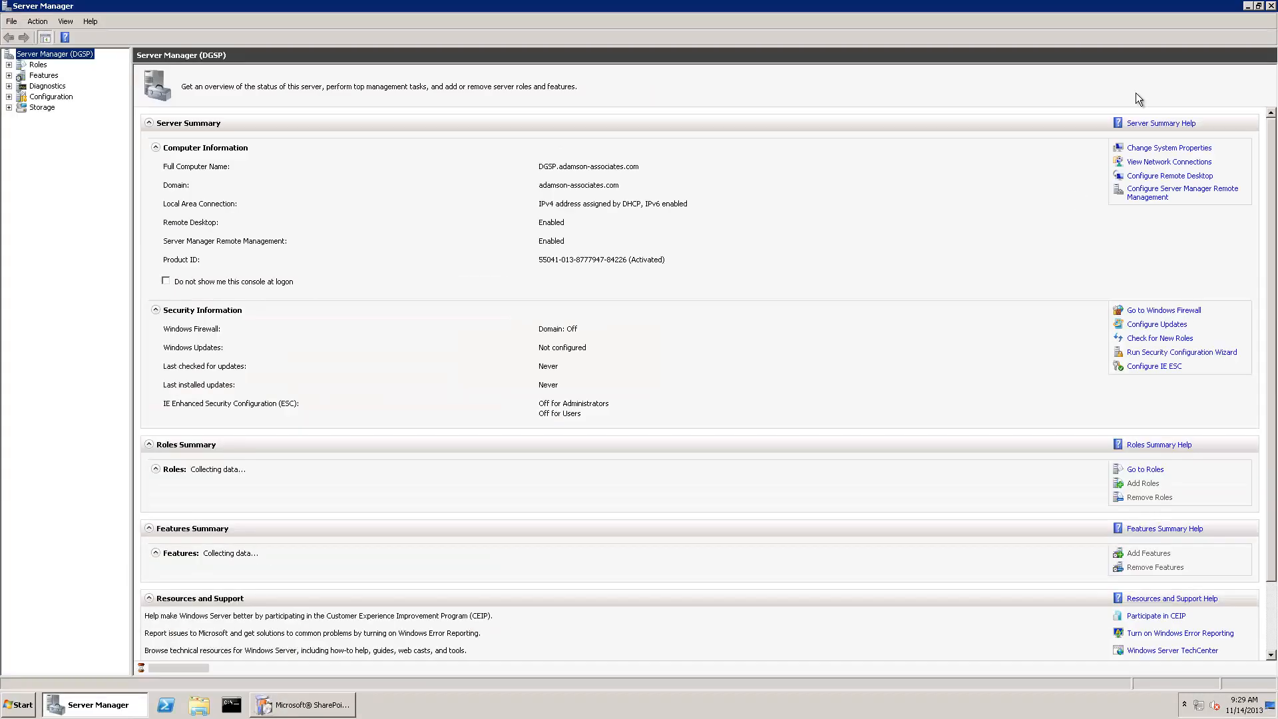
Close Server Manager, review the list of installed prerequisites and finish the Products Preparation Tool.
{"action": "left_click", "coordinate": [1248, 6]}
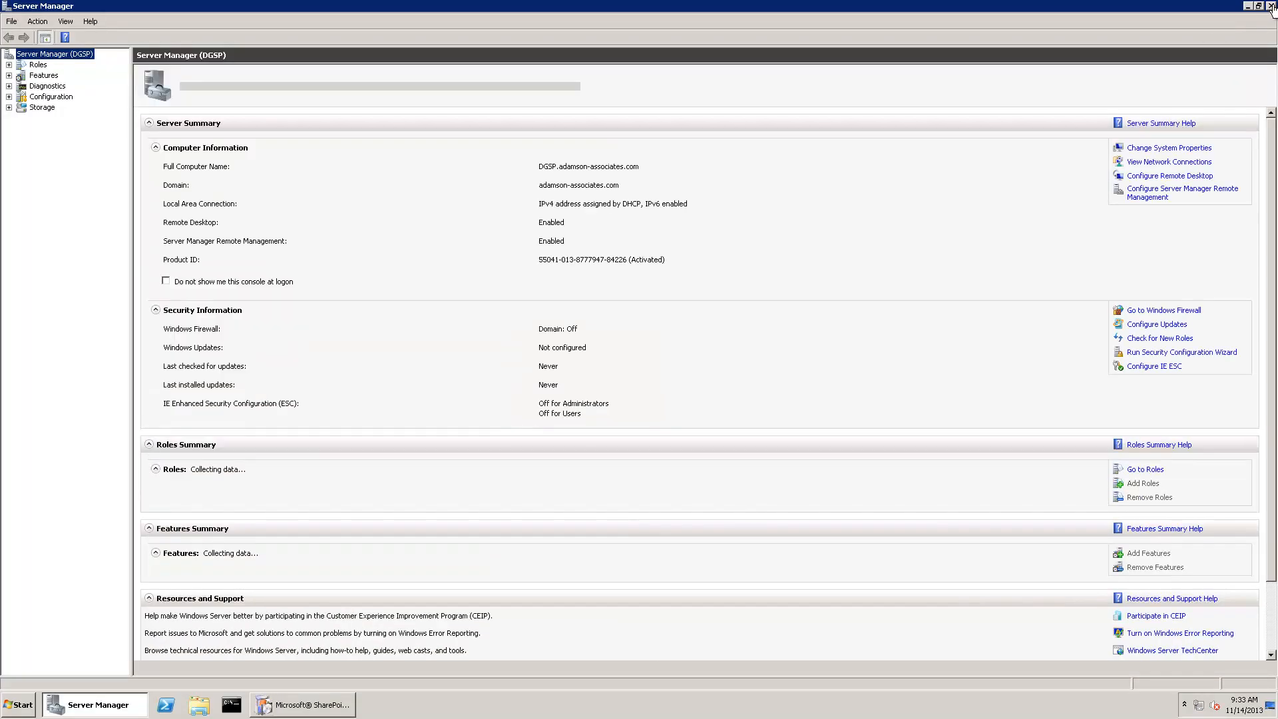
{"action": "left_click", "coordinate": [1271, 6]}
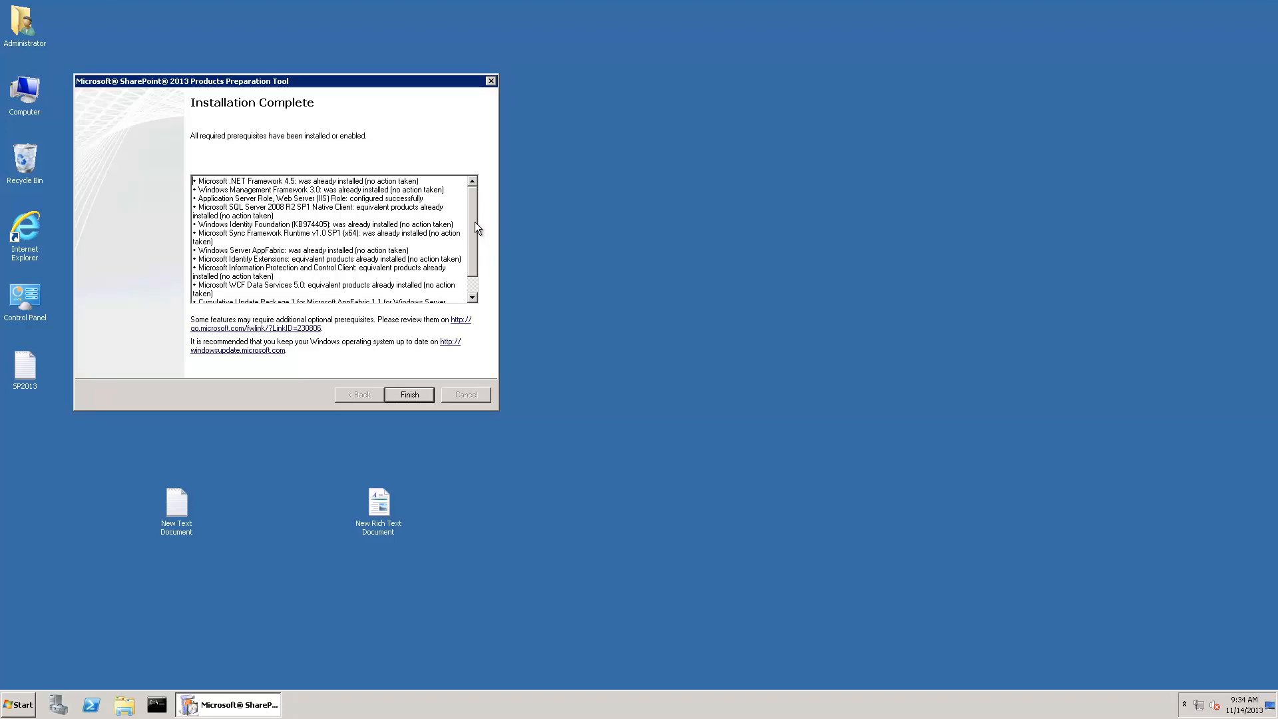
{"action": "left_click_drag", "start_coordinate": [474, 222], "coordinate": [469, 279]}
{"action": "left_click", "coordinate": [409, 395]}
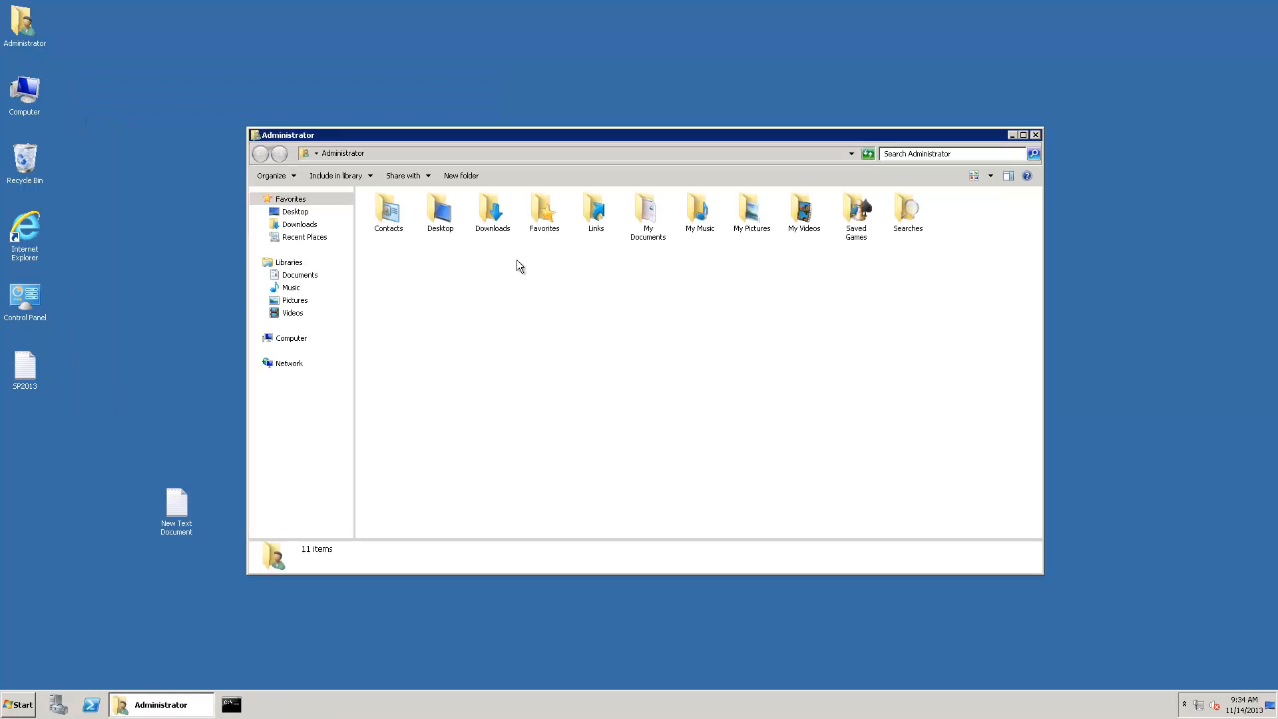
Relaunch the sharepoint installer from the Administrator's Downloads folder and allow it to run.
{"action": "double_click", "coordinate": [491, 212]}
{"action": "left_click", "coordinate": [387, 229]}
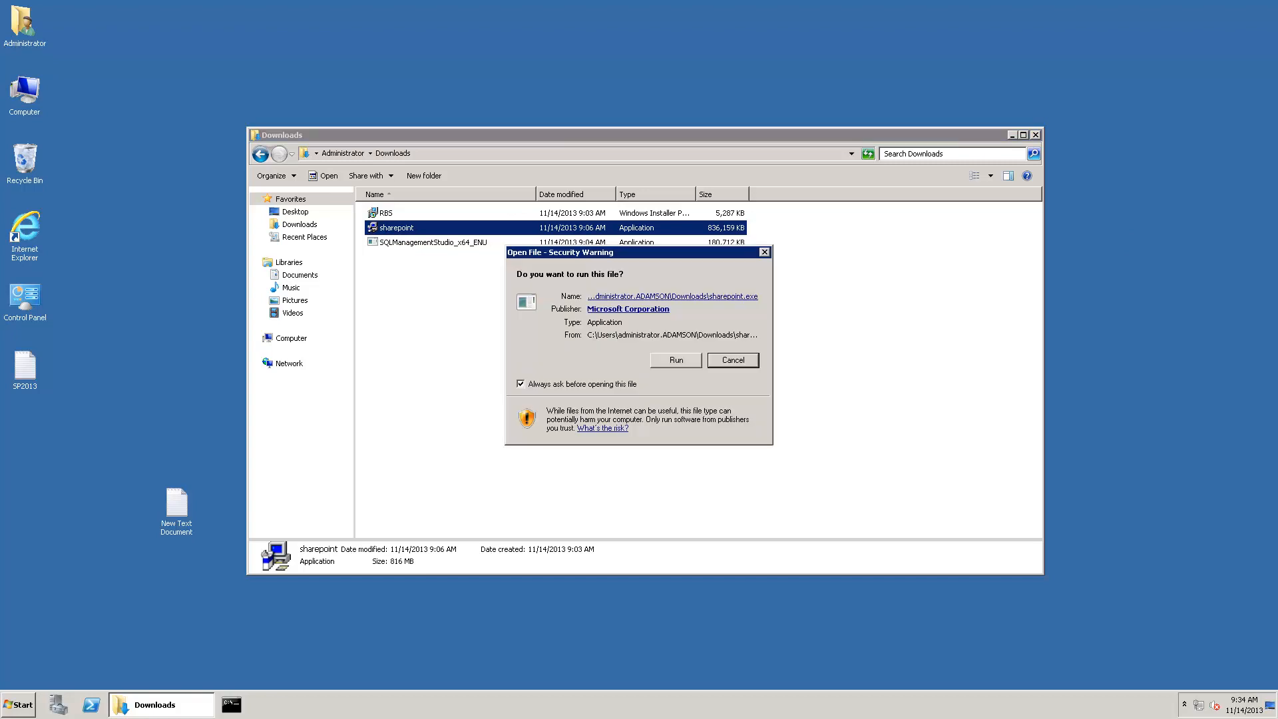
{"action": "left_click", "coordinate": [680, 365]}
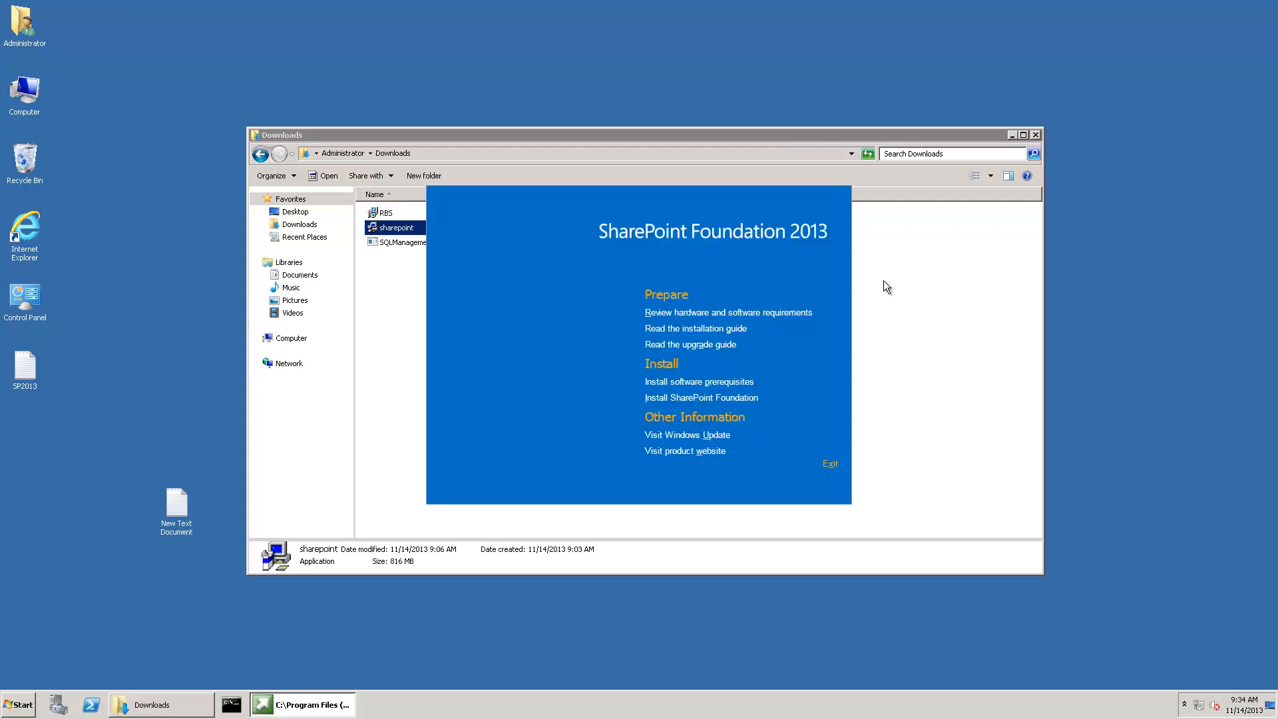
Install SharePoint Foundation with the Stand-alone server type, accepting the license terms and keeping the data location unset.
{"action": "left_click", "coordinate": [706, 400]}
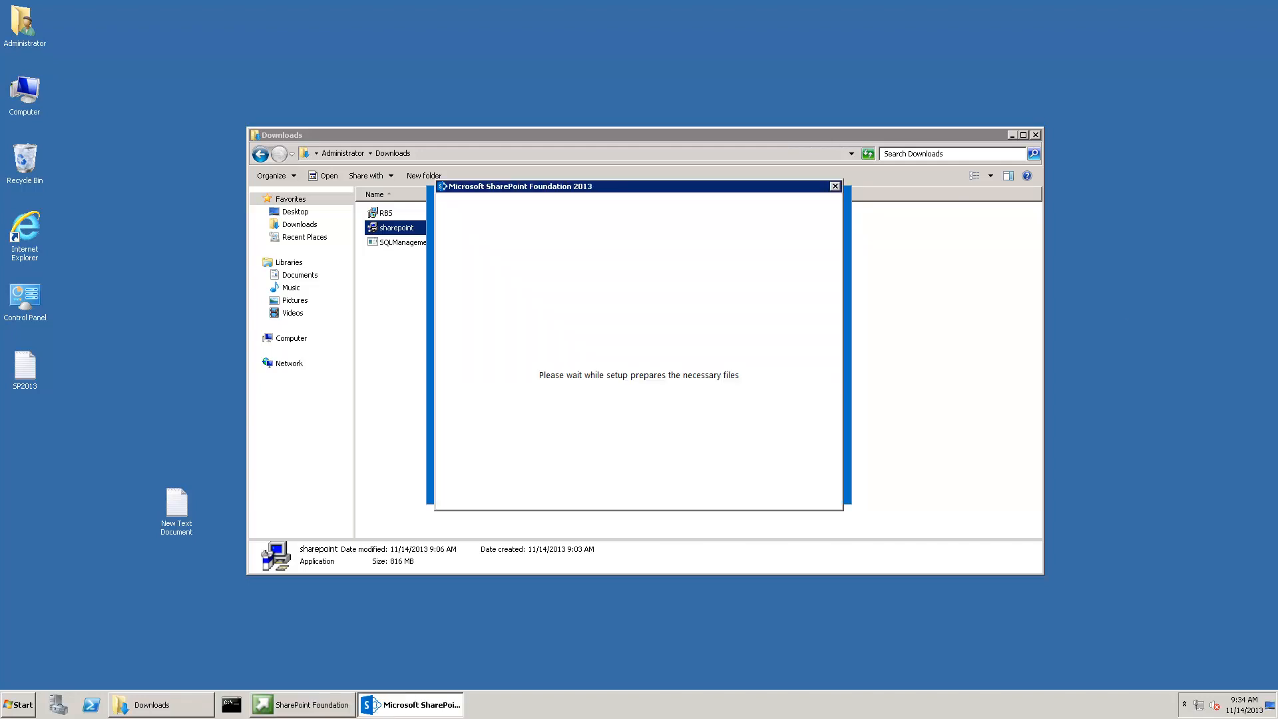
{"action": "left_click", "coordinate": [604, 478]}
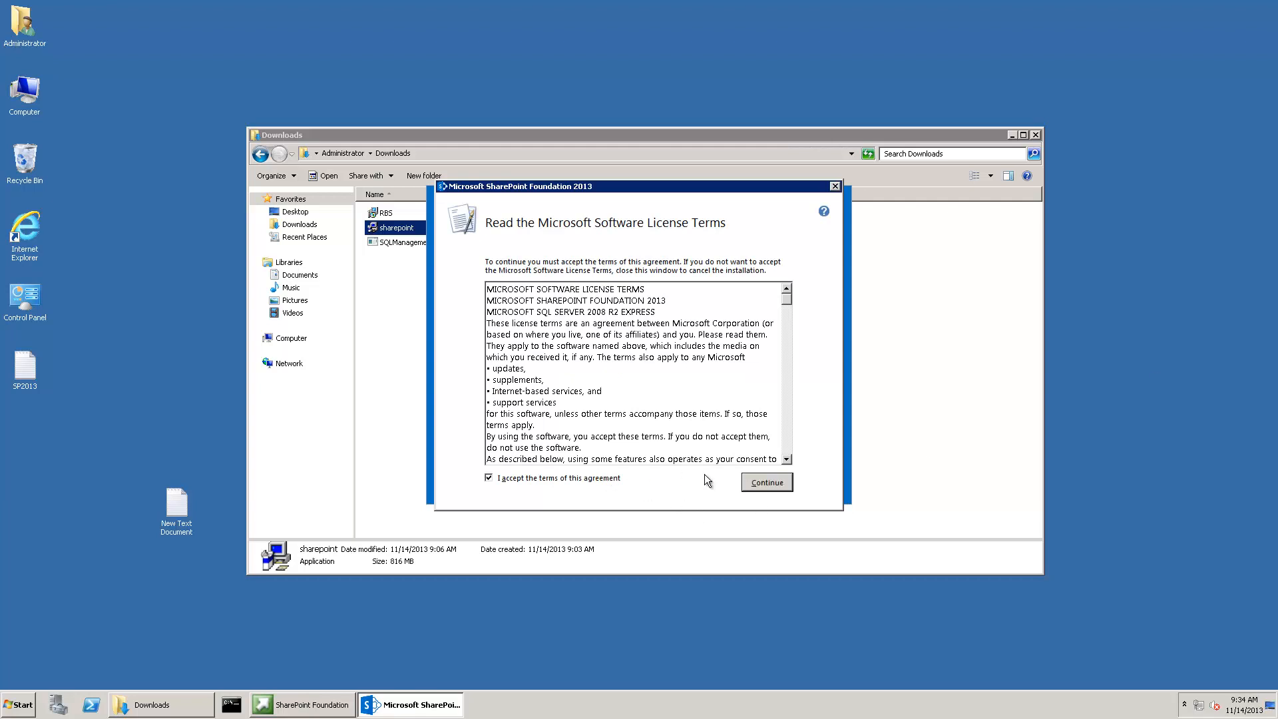
{"action": "left_click", "coordinate": [765, 482]}
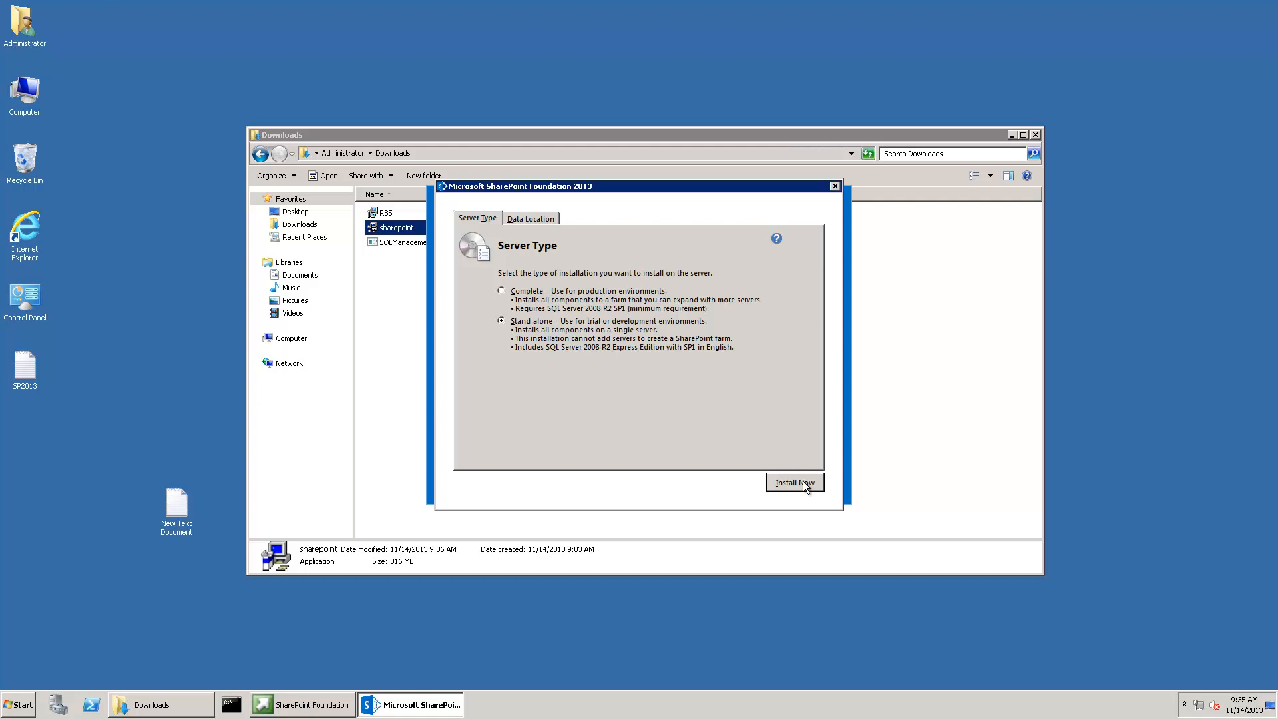
{"action": "left_click", "coordinate": [548, 222]}
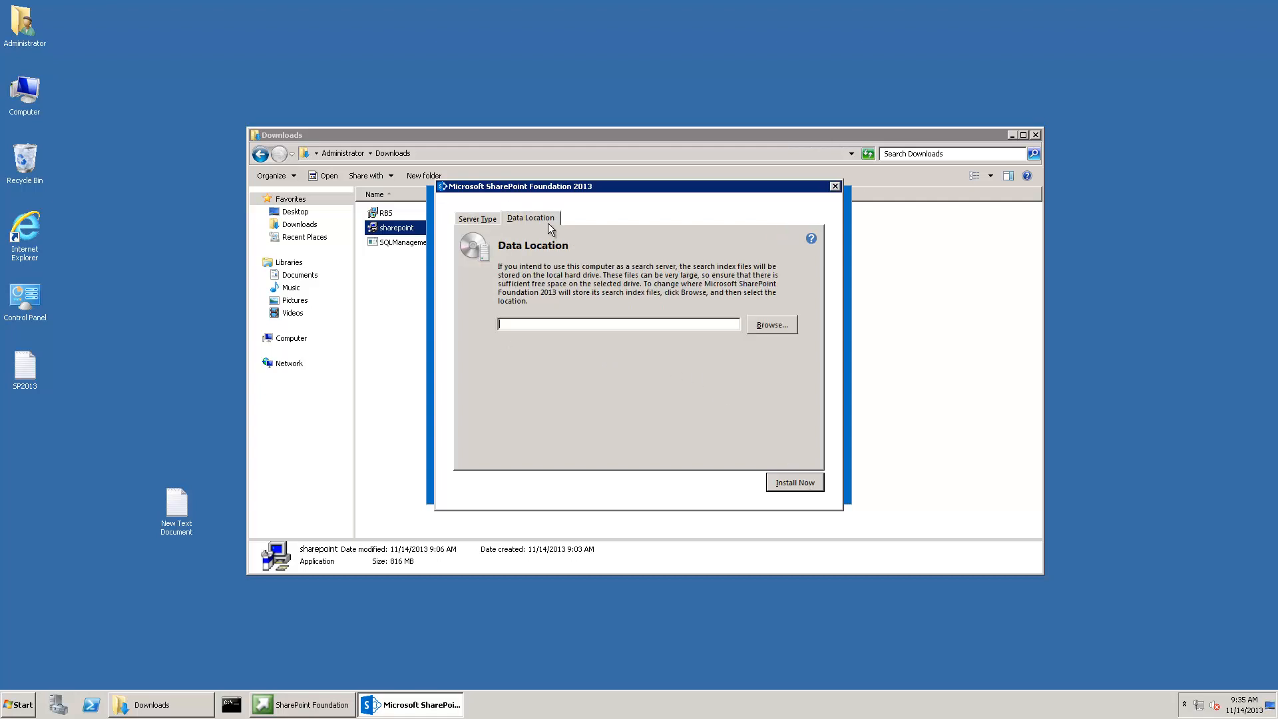
{"action": "left_click", "coordinate": [482, 222]}
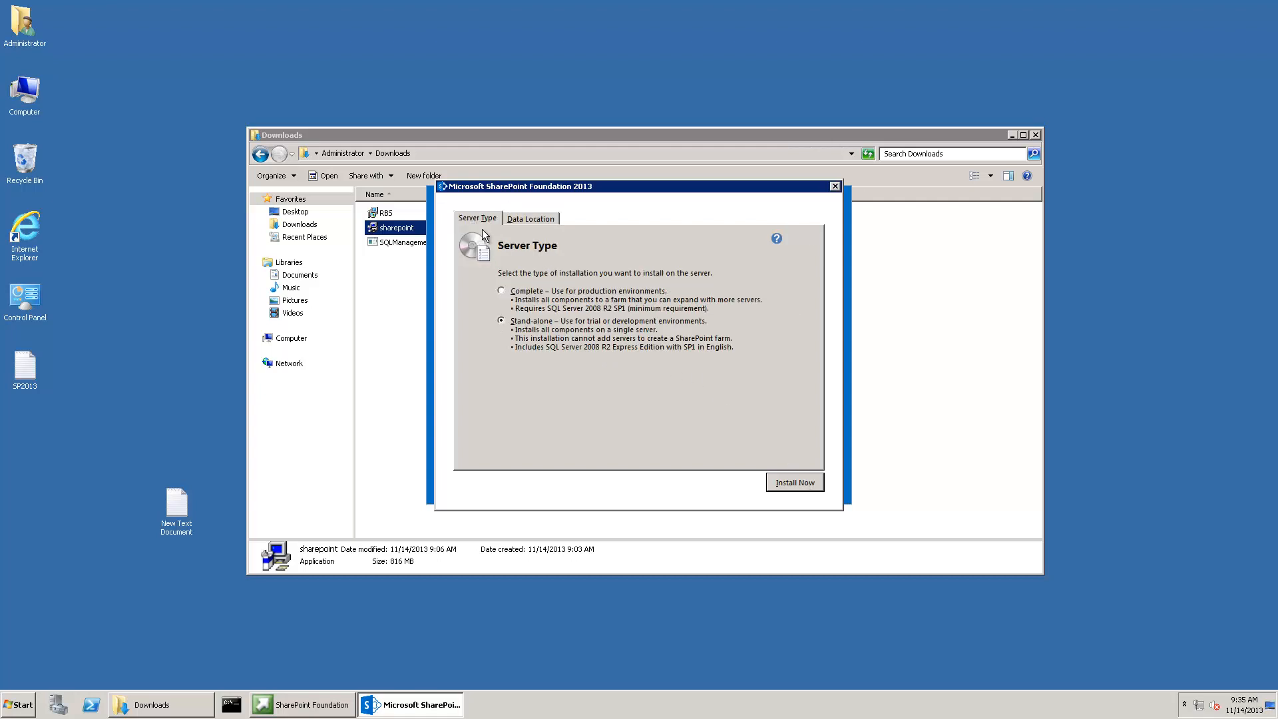
{"action": "left_click", "coordinate": [798, 483]}
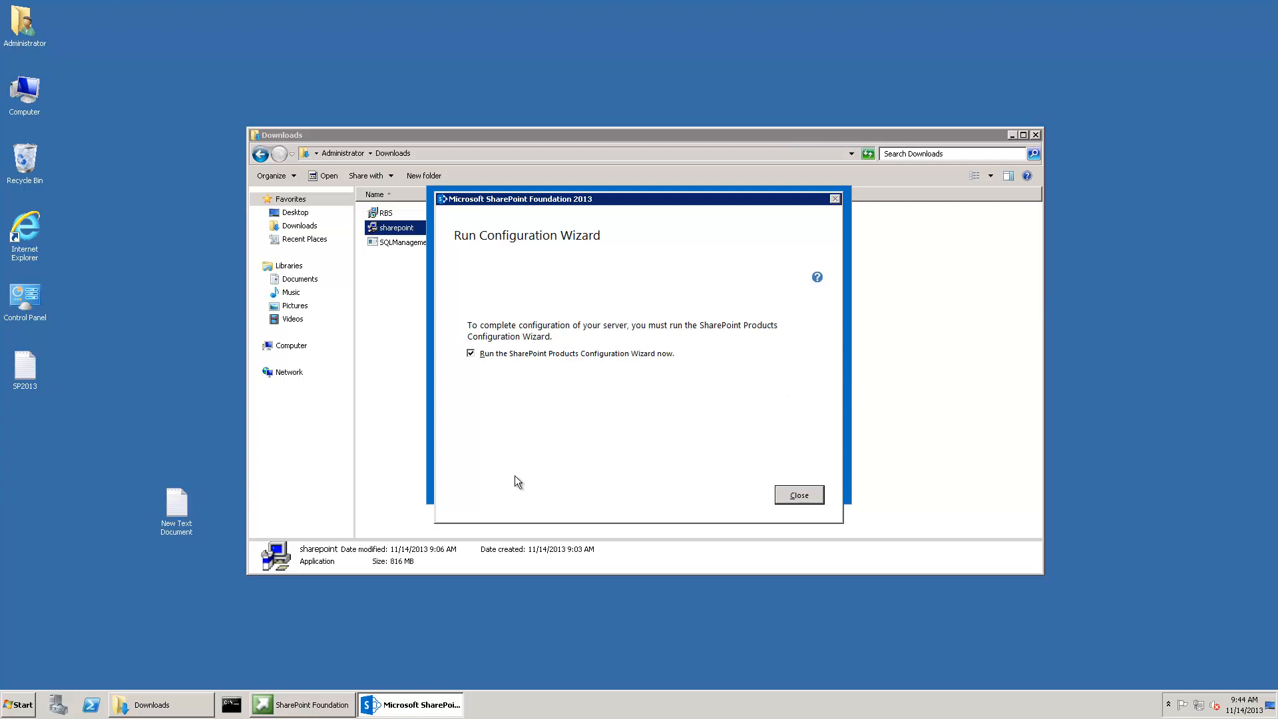
Run the SharePoint Products Configuration Wizard, allowing the service restarts, and close the default site's home page after finishing.
{"action": "left_click", "coordinate": [799, 494]}
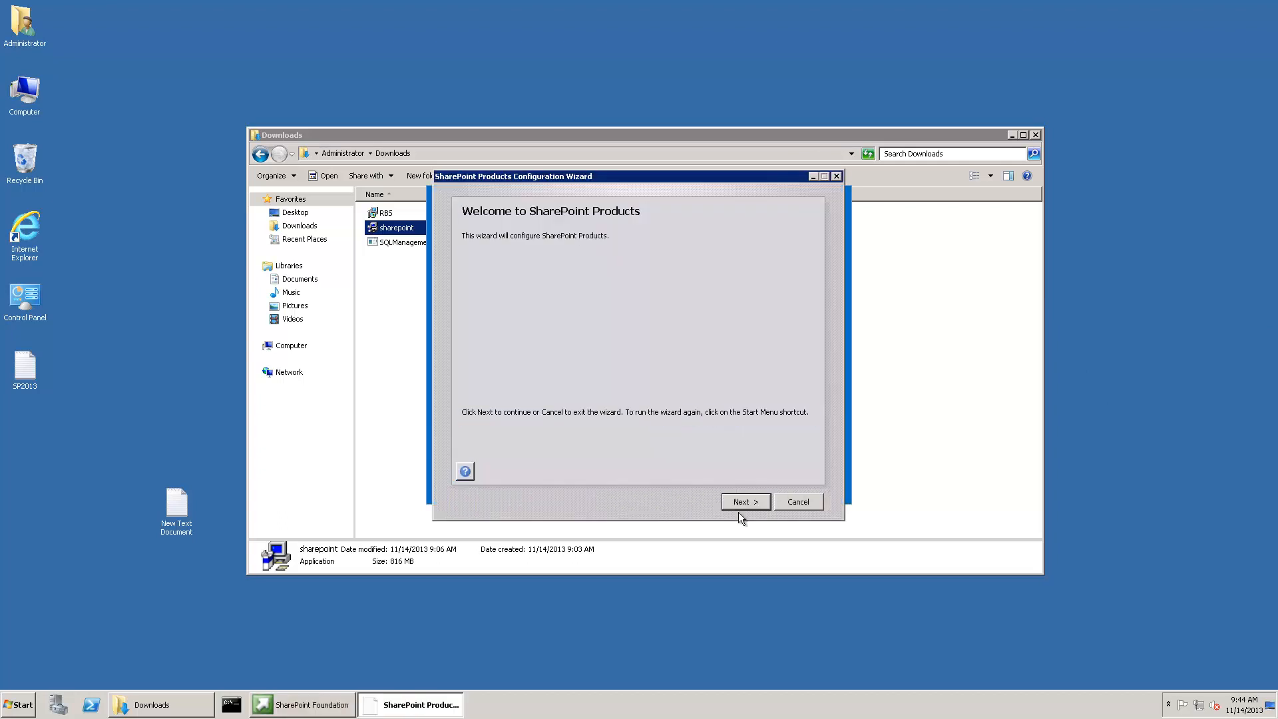
{"action": "left_click", "coordinate": [744, 505]}
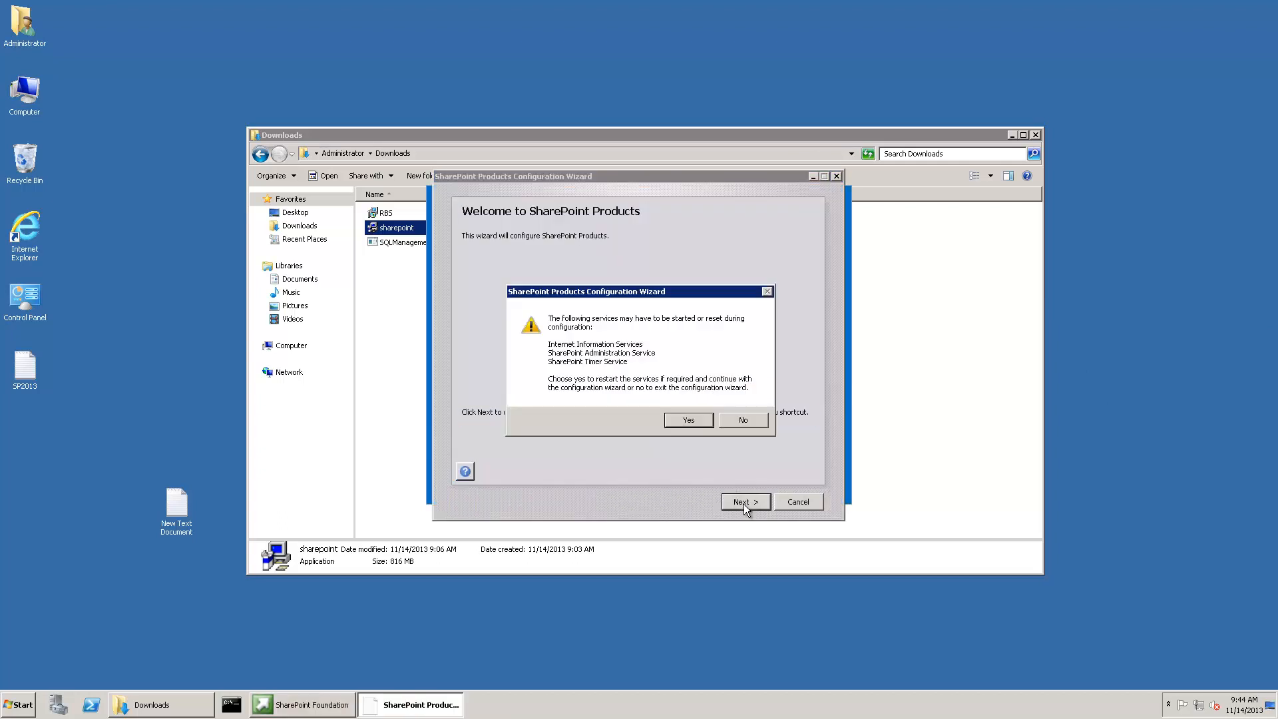
{"action": "left_click", "coordinate": [689, 422]}
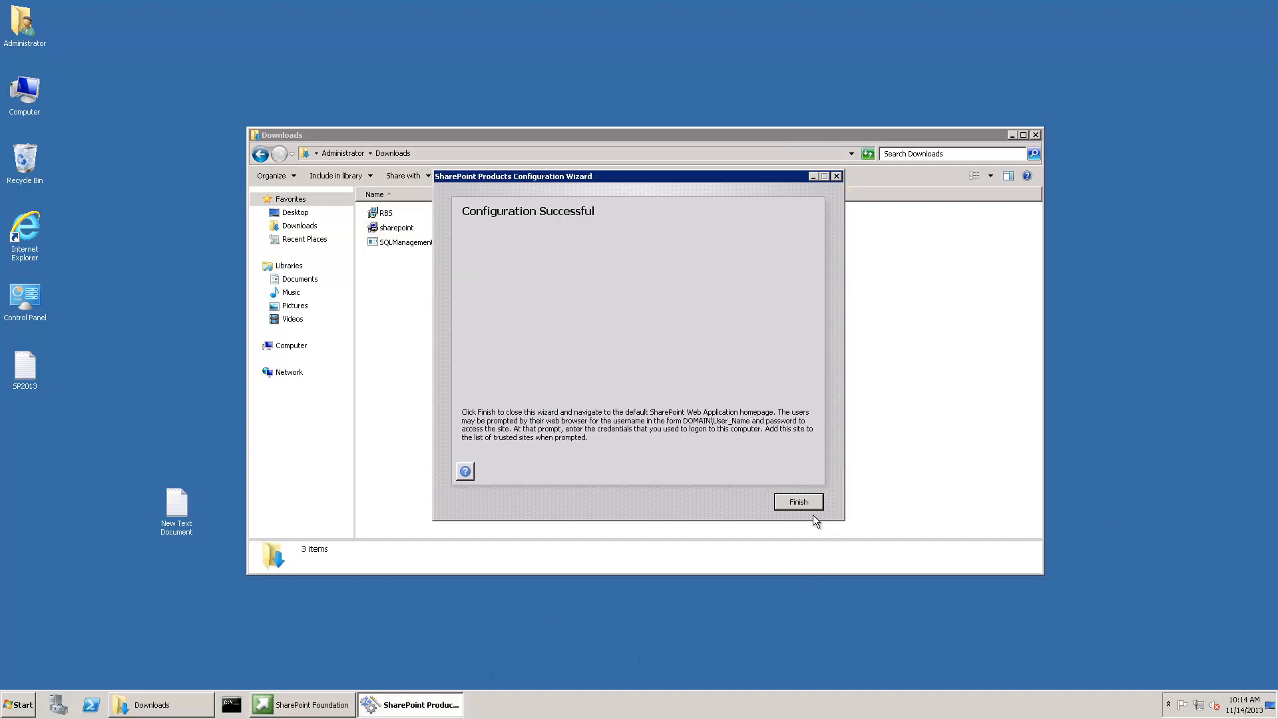
{"action": "left_click", "coordinate": [802, 502]}
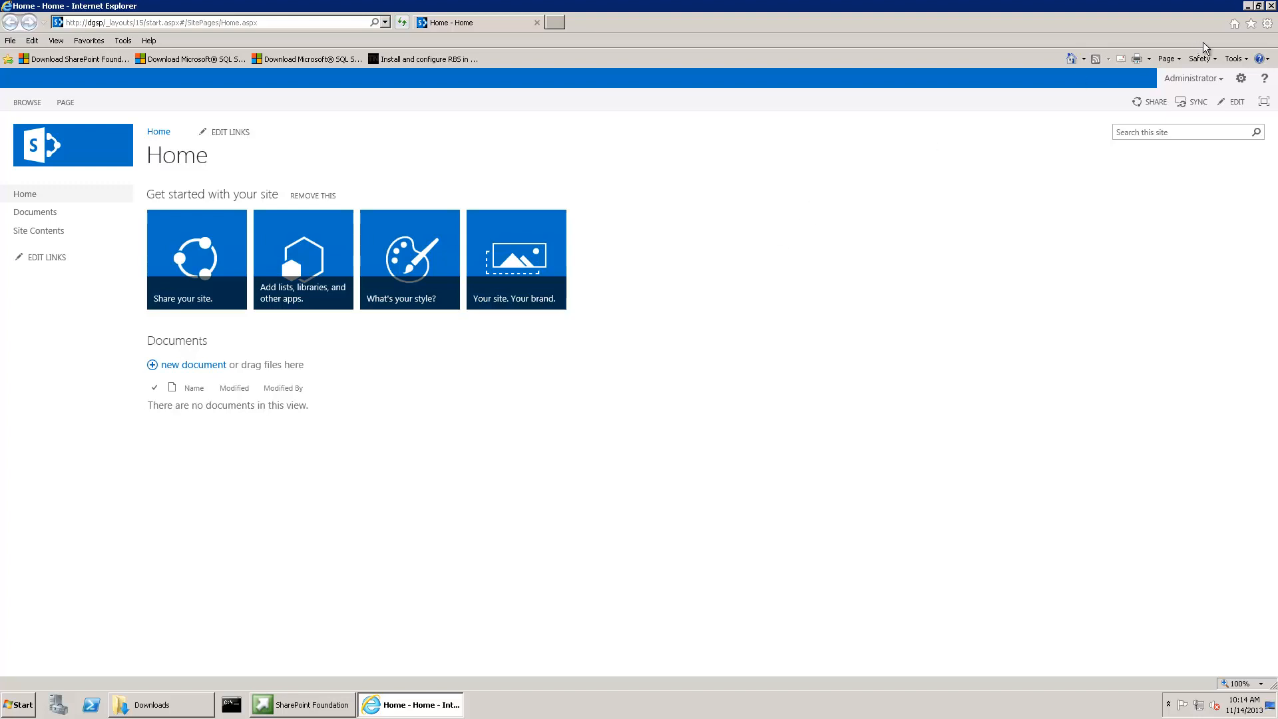
{"action": "left_click", "coordinate": [1270, 6]}
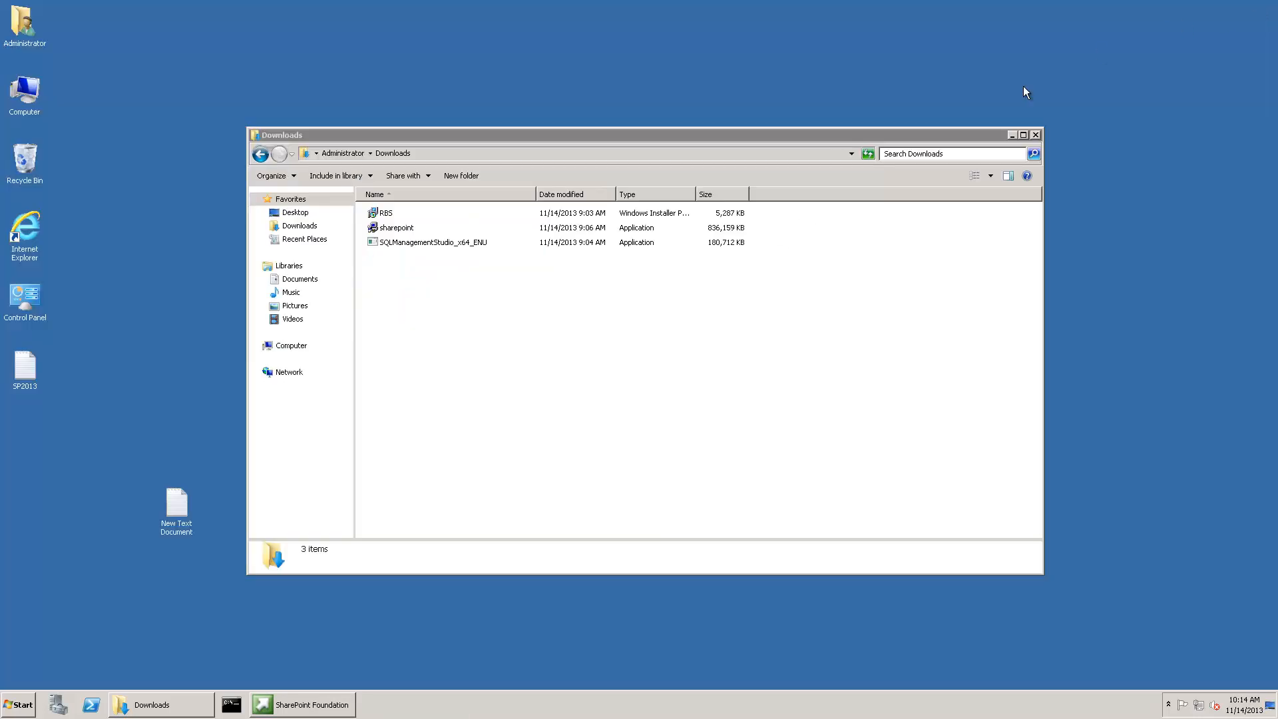
Check which Microsoft SQL Server 2008 and 2008 R2 programs and configuration tools are installed on the server.
{"action": "left_click", "coordinate": [19, 707]}
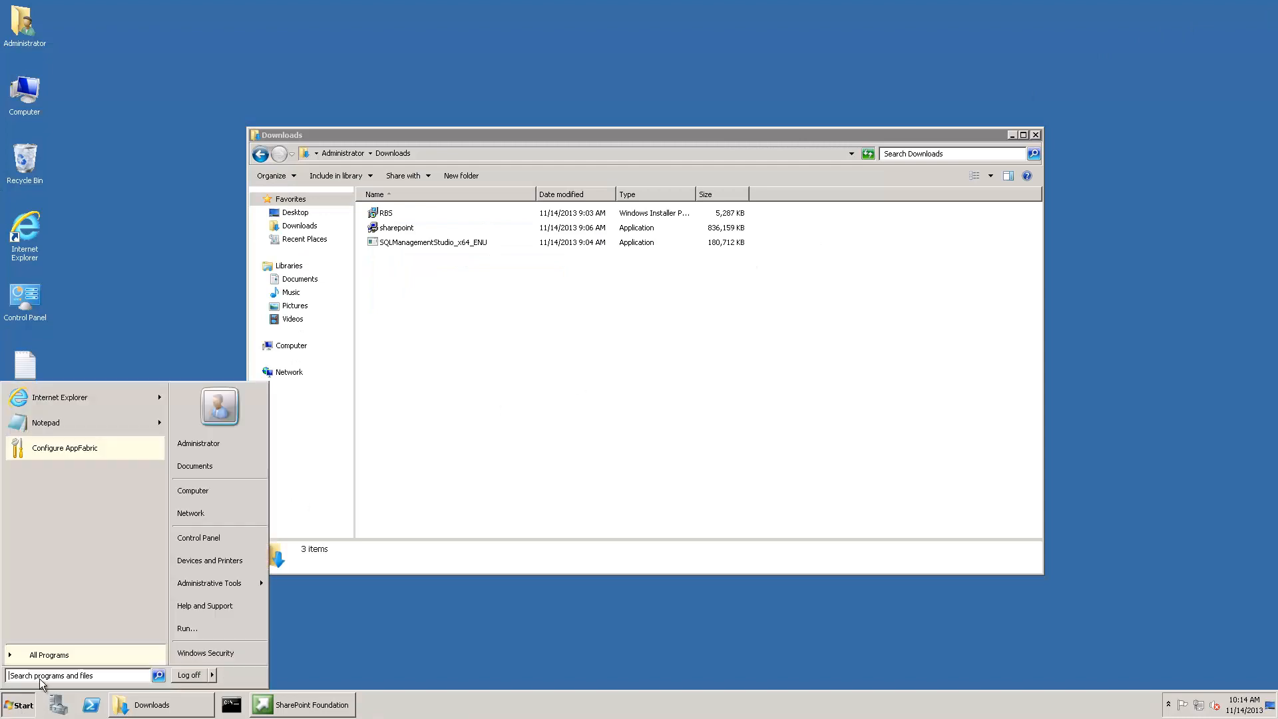
{"action": "left_click", "coordinate": [78, 651]}
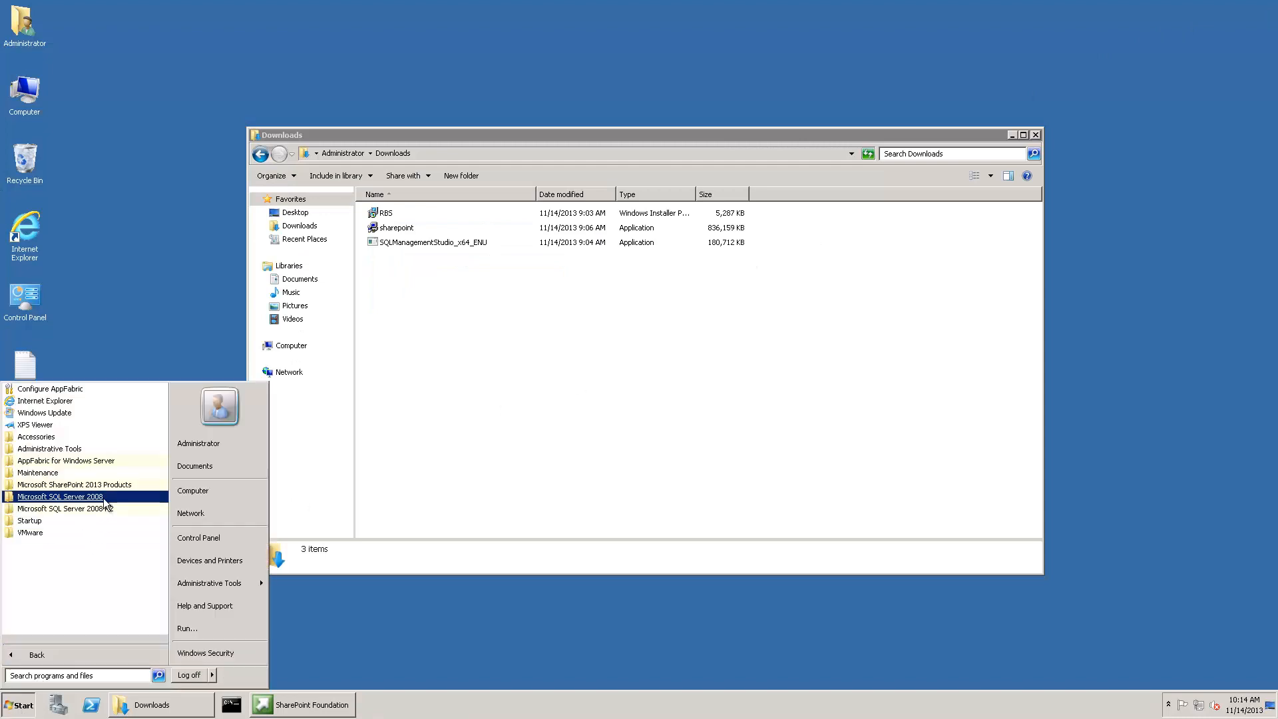
{"action": "left_click", "coordinate": [105, 501]}
{"action": "left_click", "coordinate": [105, 531]}
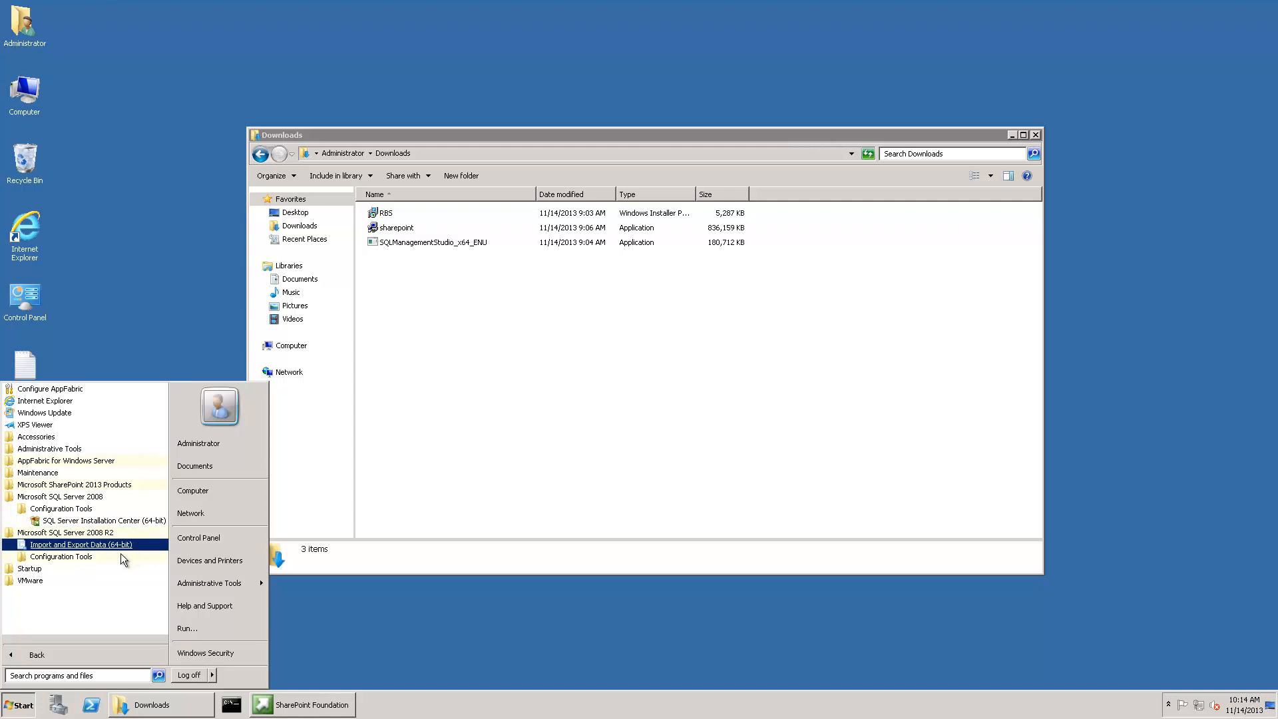
{"action": "left_click", "coordinate": [105, 557]}
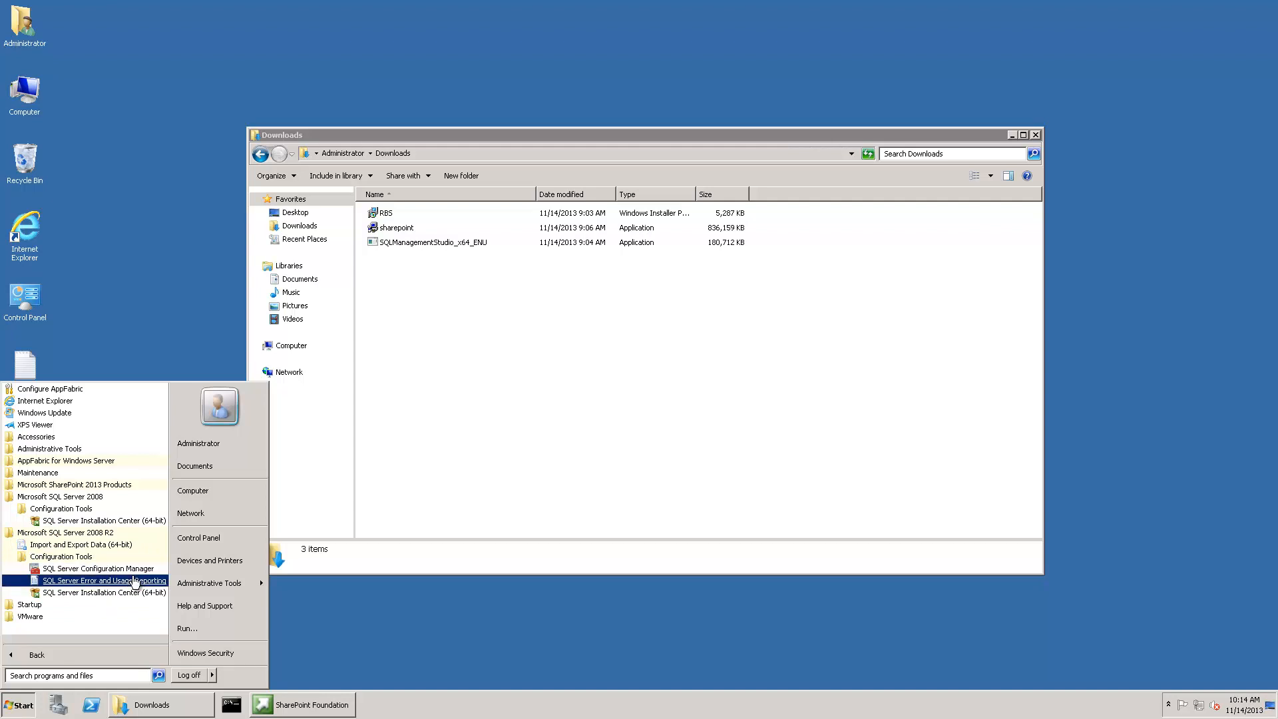
{"action": "left_click", "coordinate": [499, 340]}
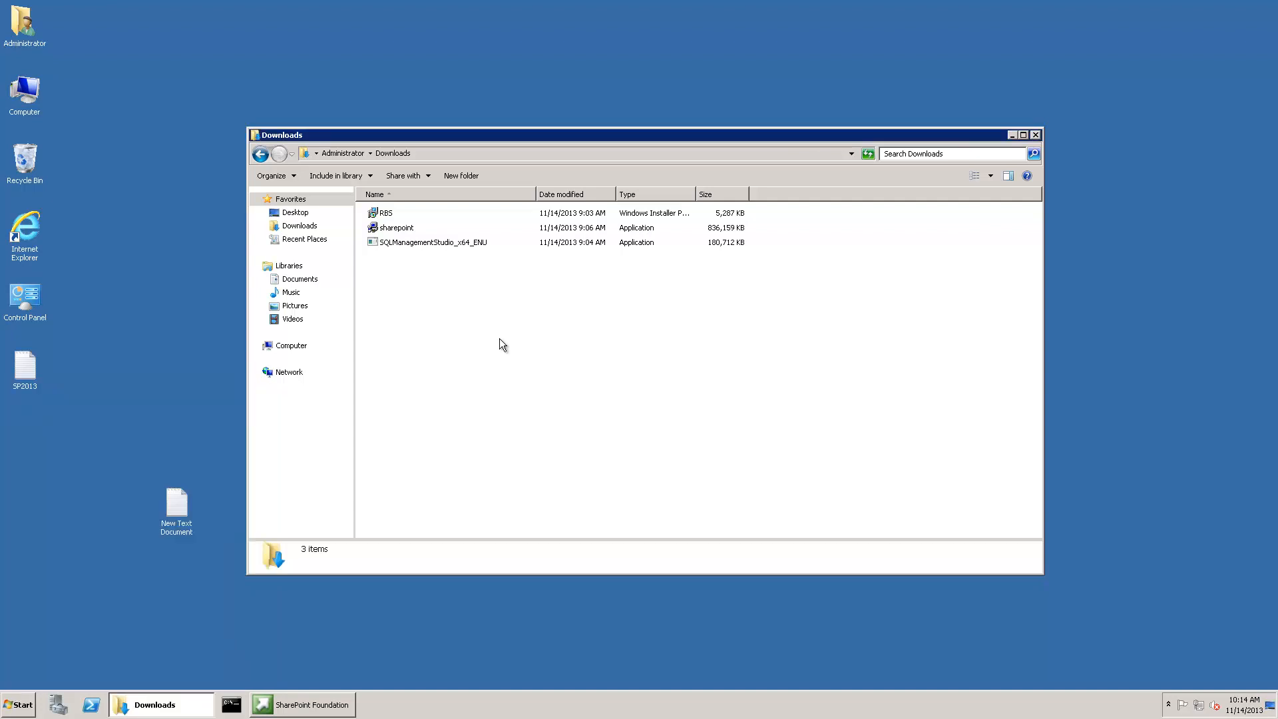
Run the SQLManagementStudio_x64_ENU installer despite the compatibility notice and start a new SQL Server stand-alone installation.
{"action": "left_click", "coordinate": [420, 243]}
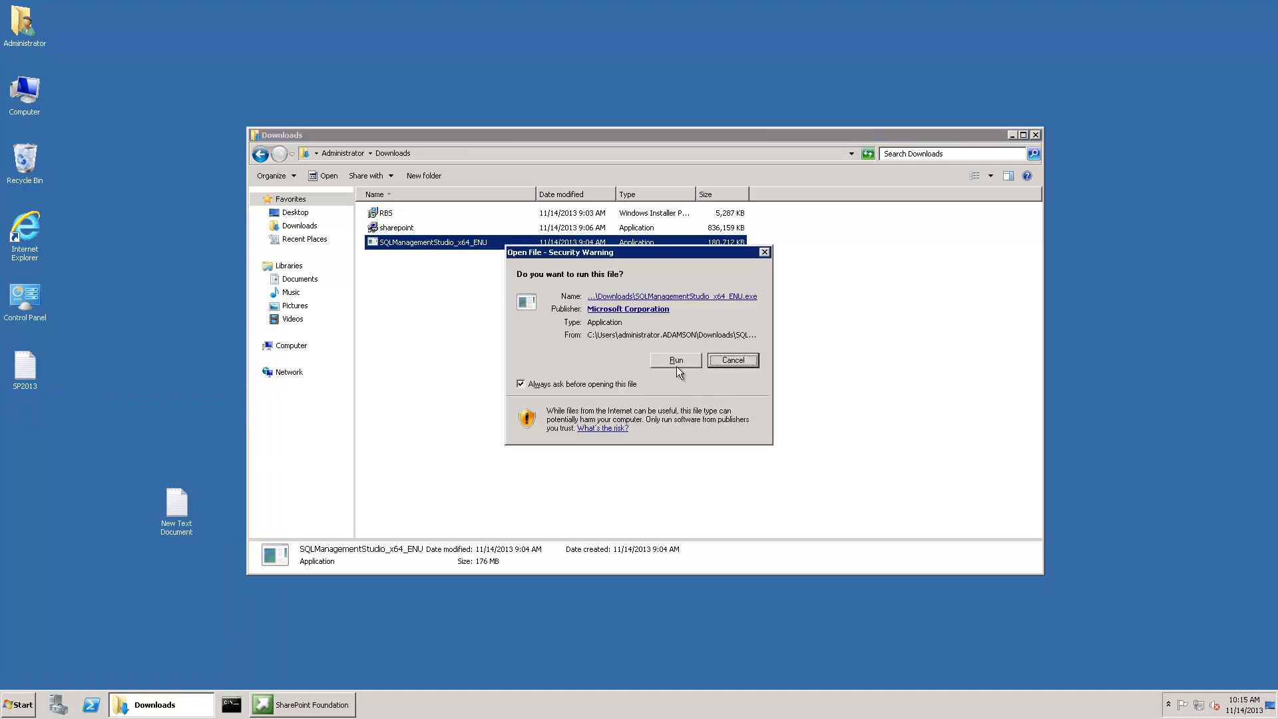
{"action": "left_click", "coordinate": [676, 363]}
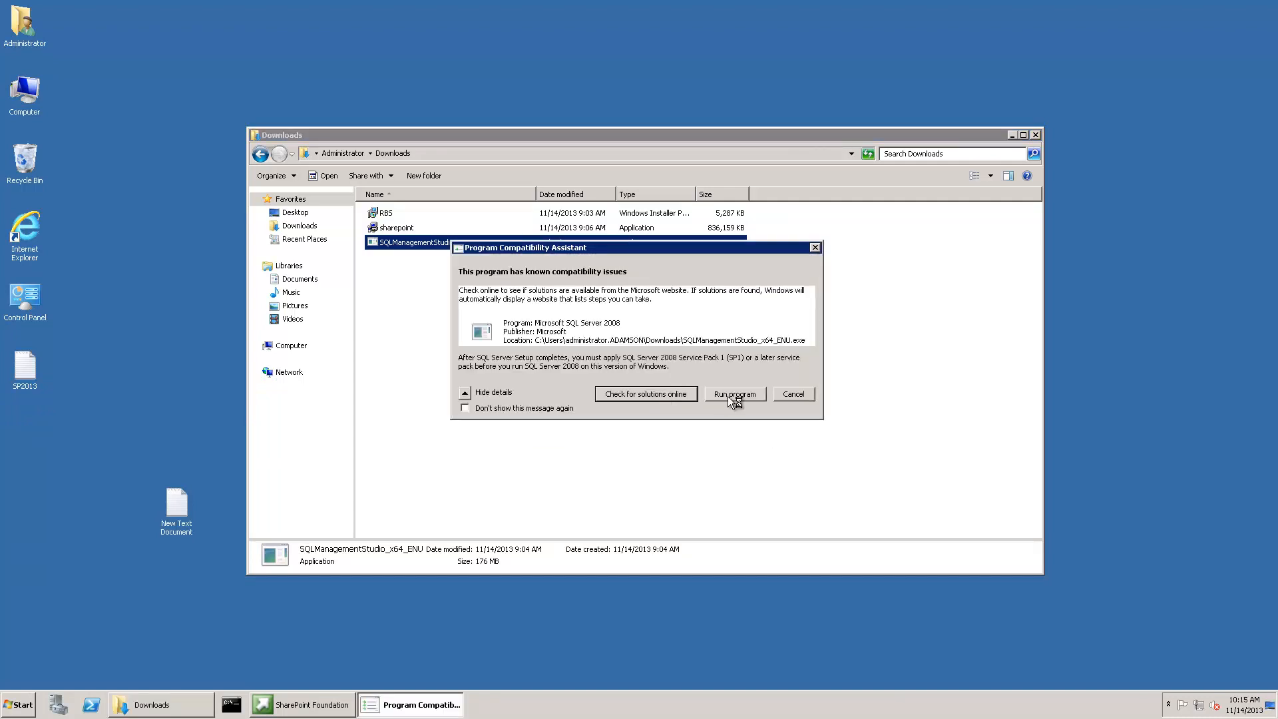
{"action": "left_click", "coordinate": [732, 395]}
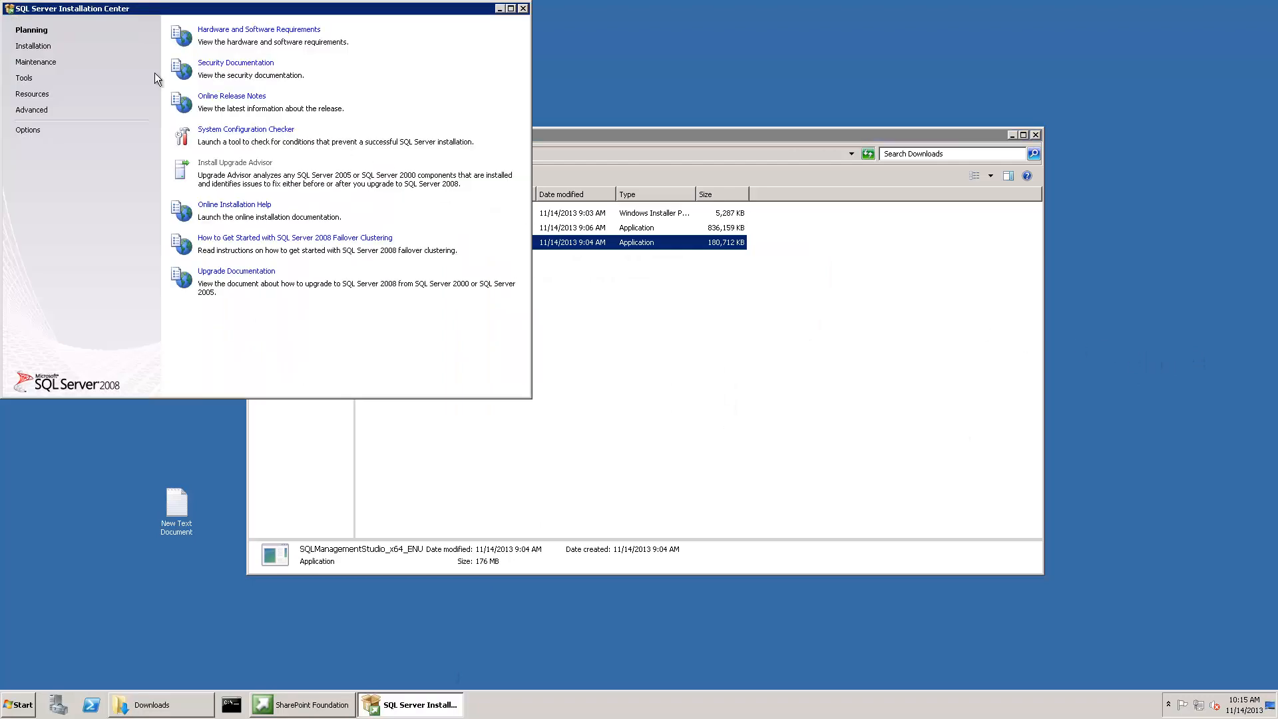
{"action": "left_click_drag", "start_coordinate": [98, 10], "coordinate": [315, 75]}
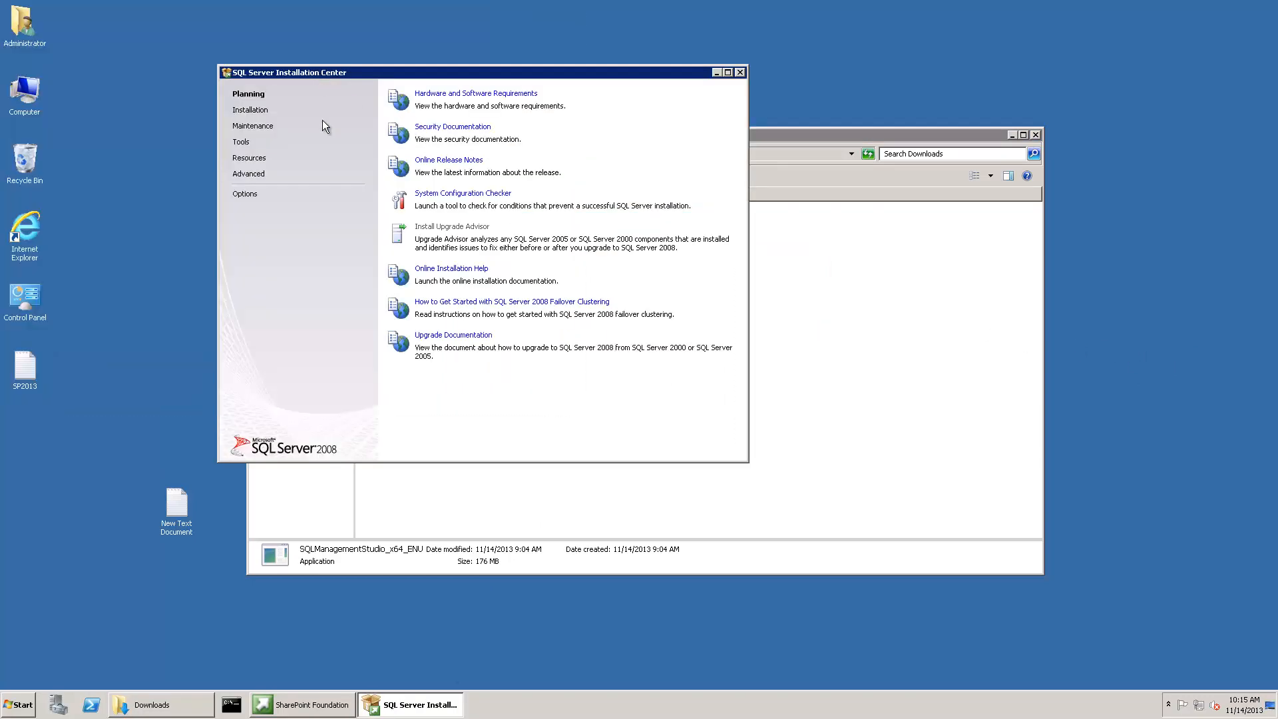
{"action": "left_click", "coordinate": [249, 111]}
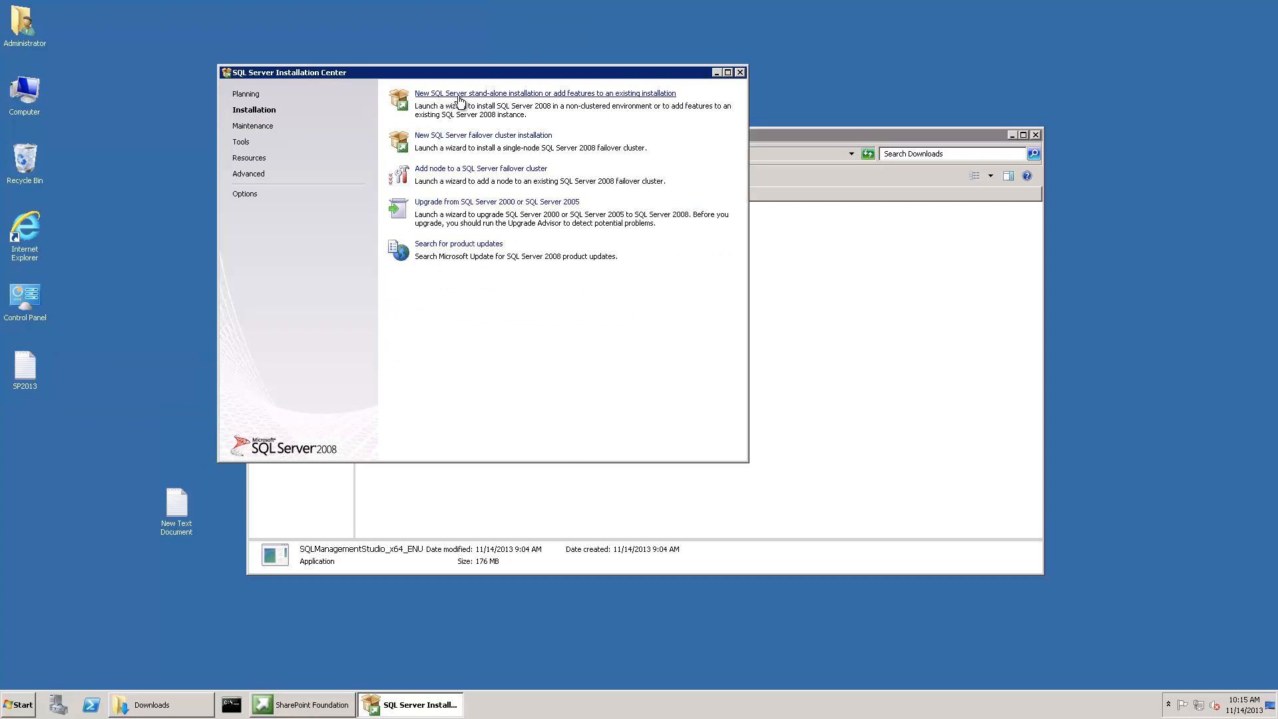
{"action": "left_click", "coordinate": [520, 95]}
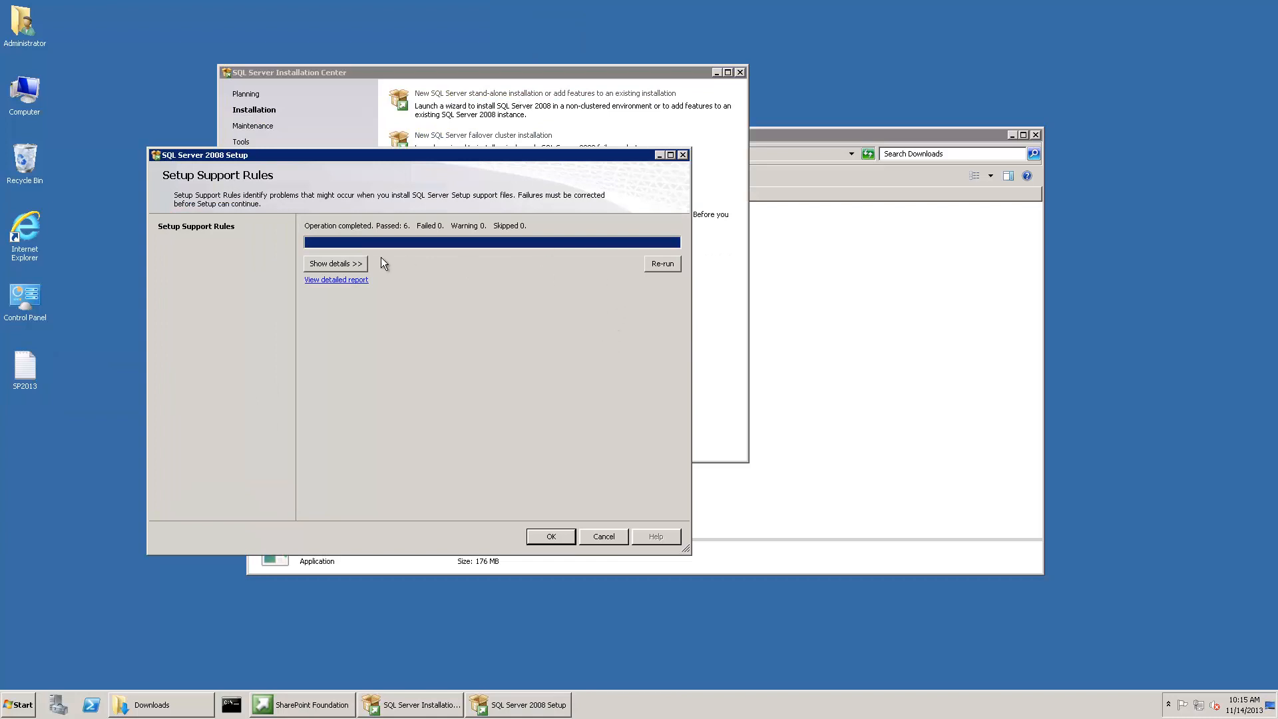
Install the Setup Support Files and review the detailed Setup Support Rules before continuing to the installation type.
{"action": "left_click", "coordinate": [322, 263]}
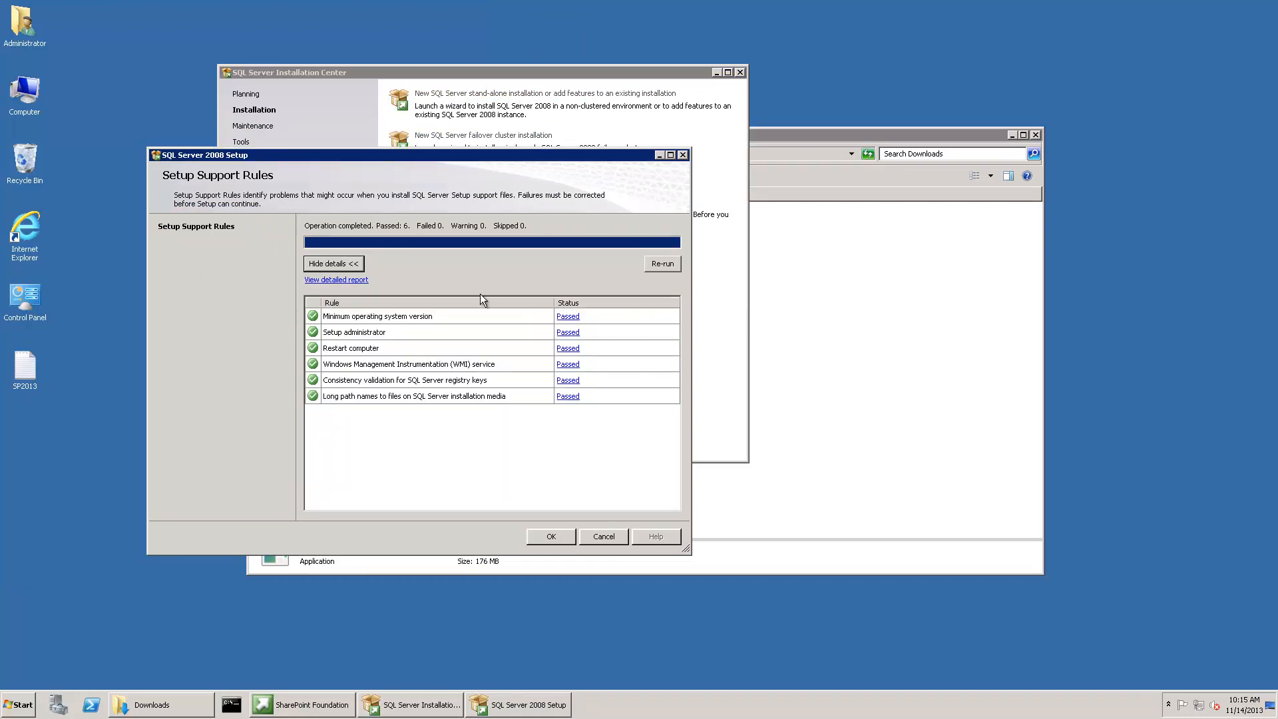
{"action": "left_click", "coordinate": [551, 537]}
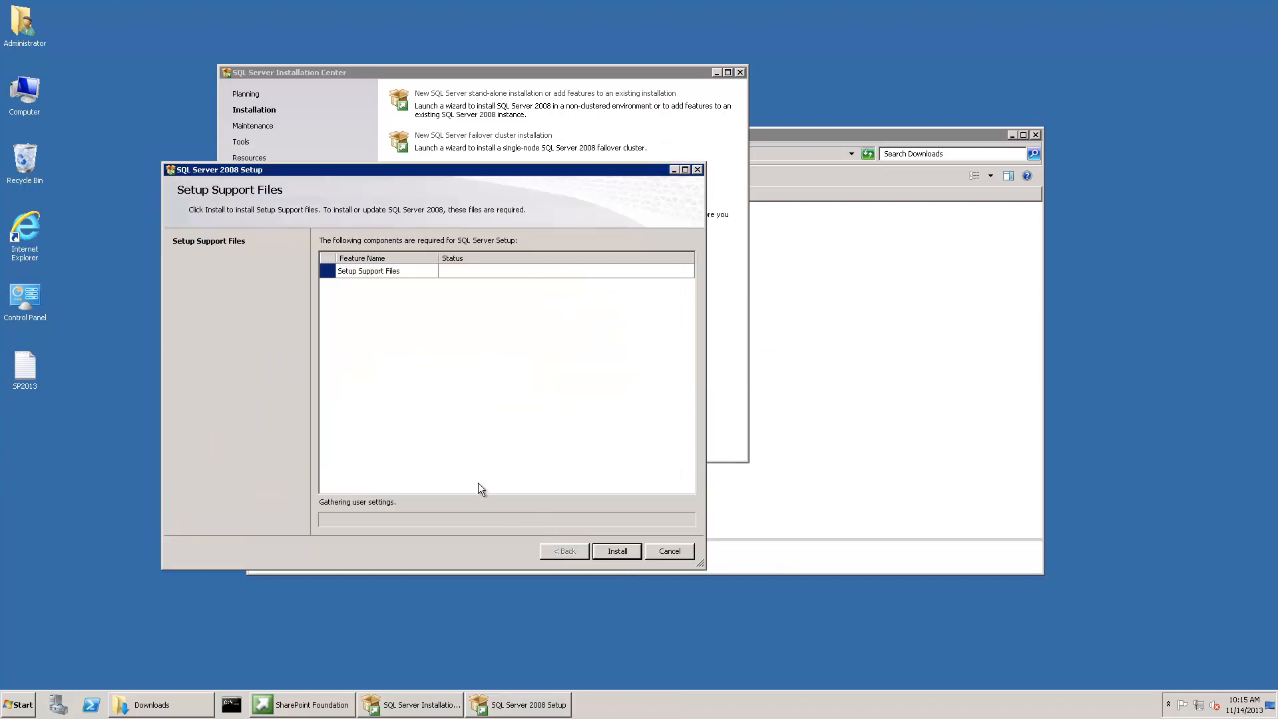
{"action": "left_click", "coordinate": [614, 550]}
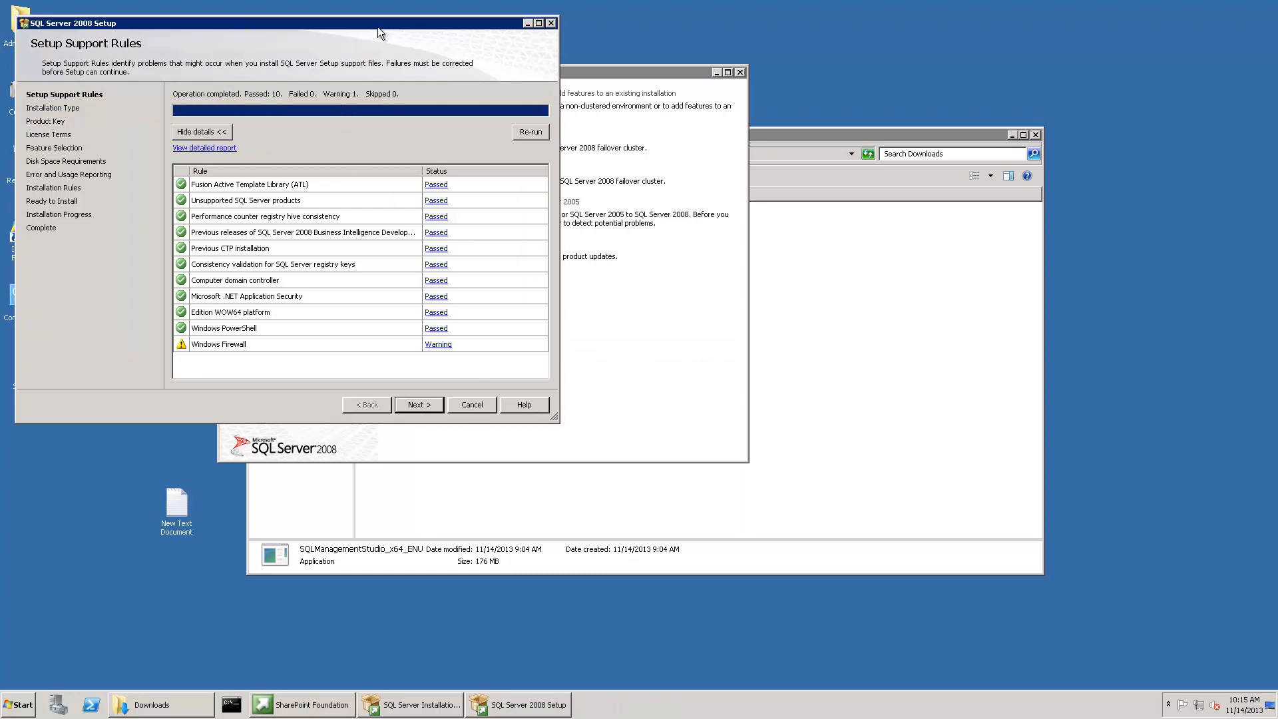
{"action": "left_click_drag", "start_coordinate": [377, 27], "coordinate": [665, 165]}
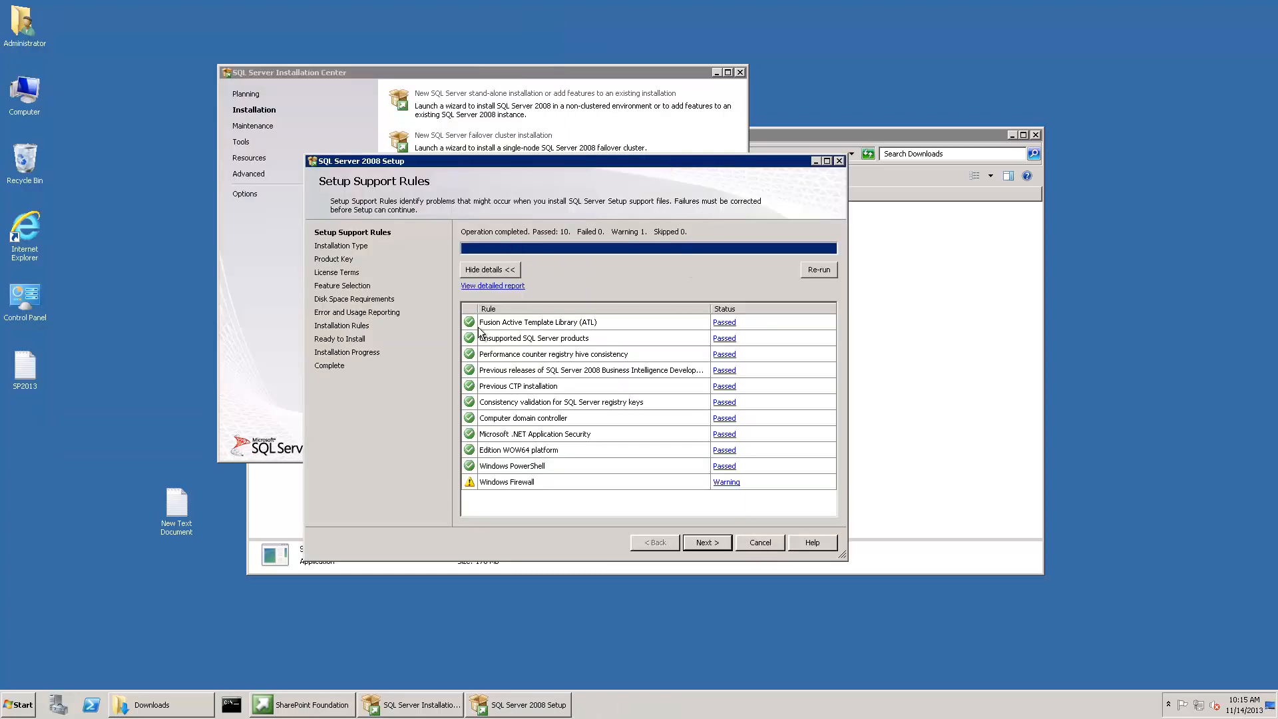
{"action": "left_click", "coordinate": [717, 544]}
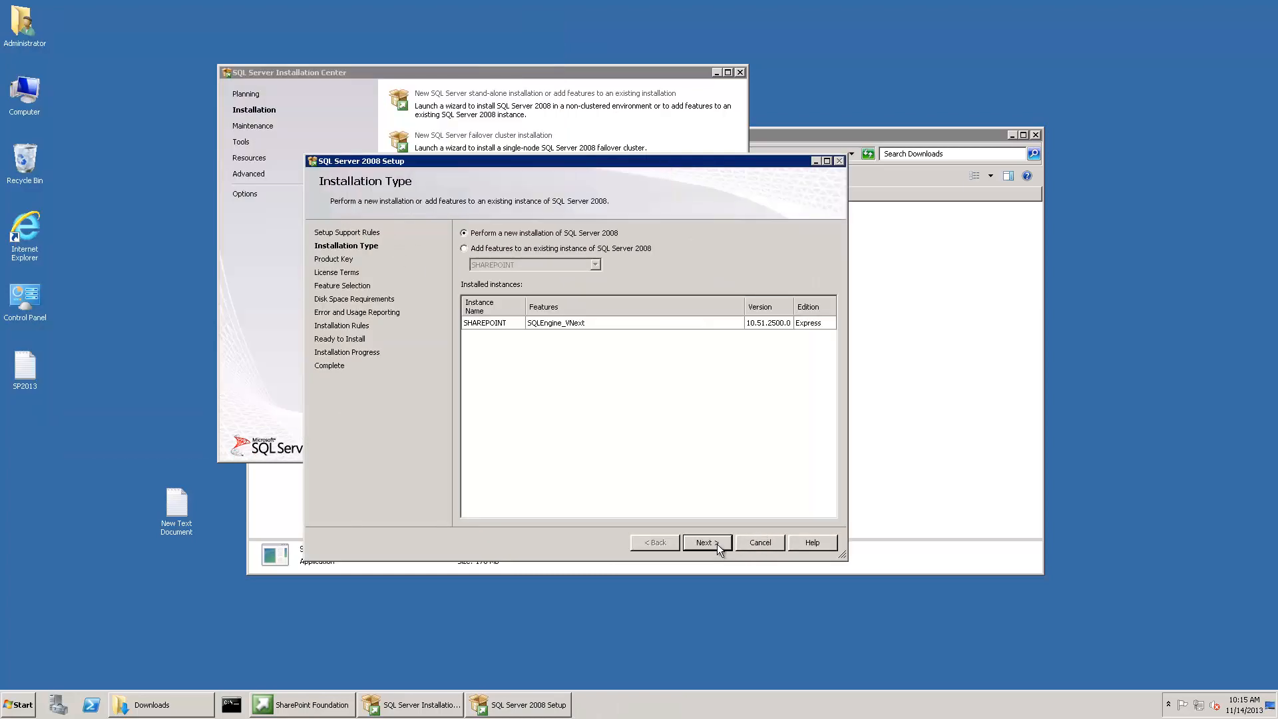
Choose to perform a new installation of SQL Server 2008, keep the preset edition, and accept the license terms.
{"action": "left_click", "coordinate": [498, 251]}
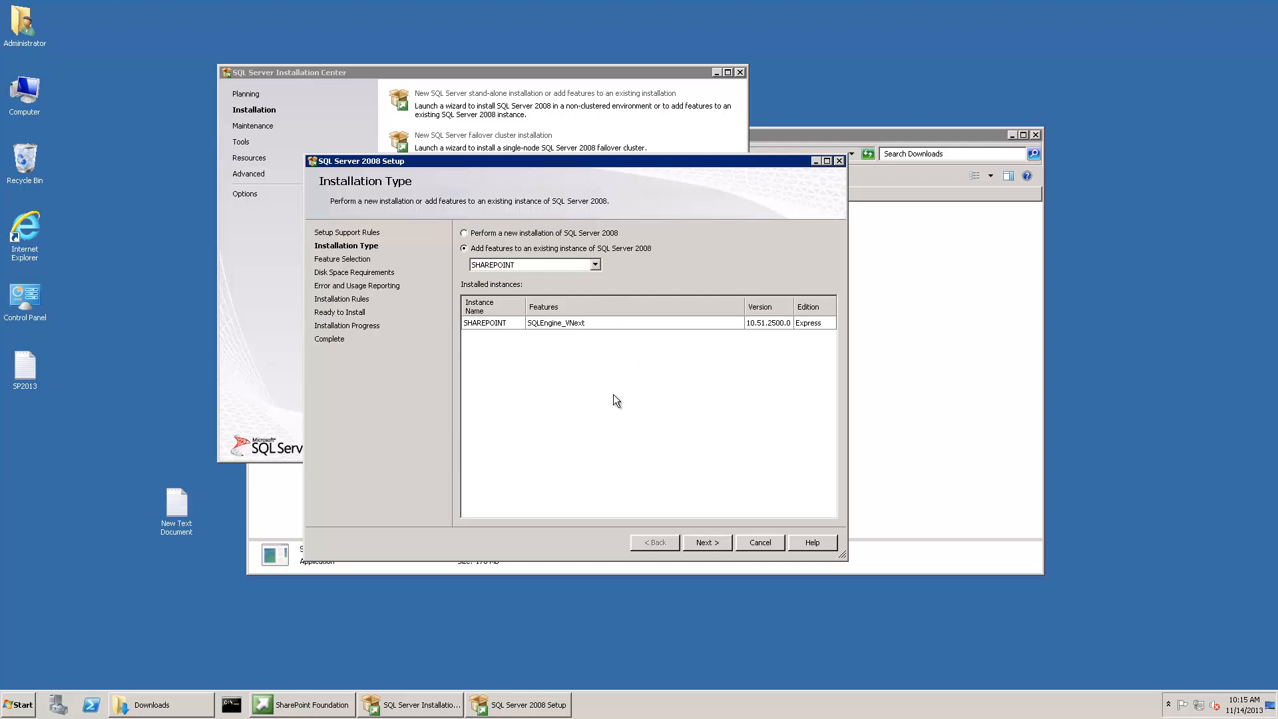
{"action": "left_click", "coordinate": [480, 237]}
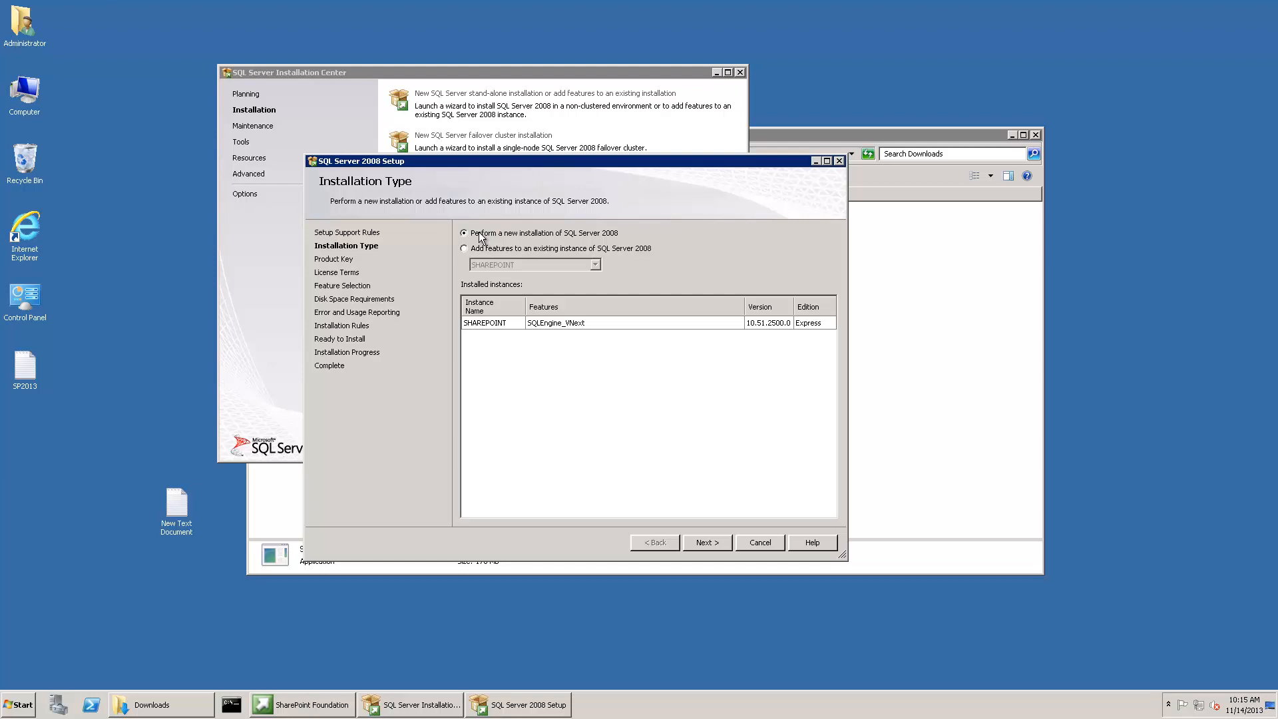
{"action": "left_click", "coordinate": [707, 542]}
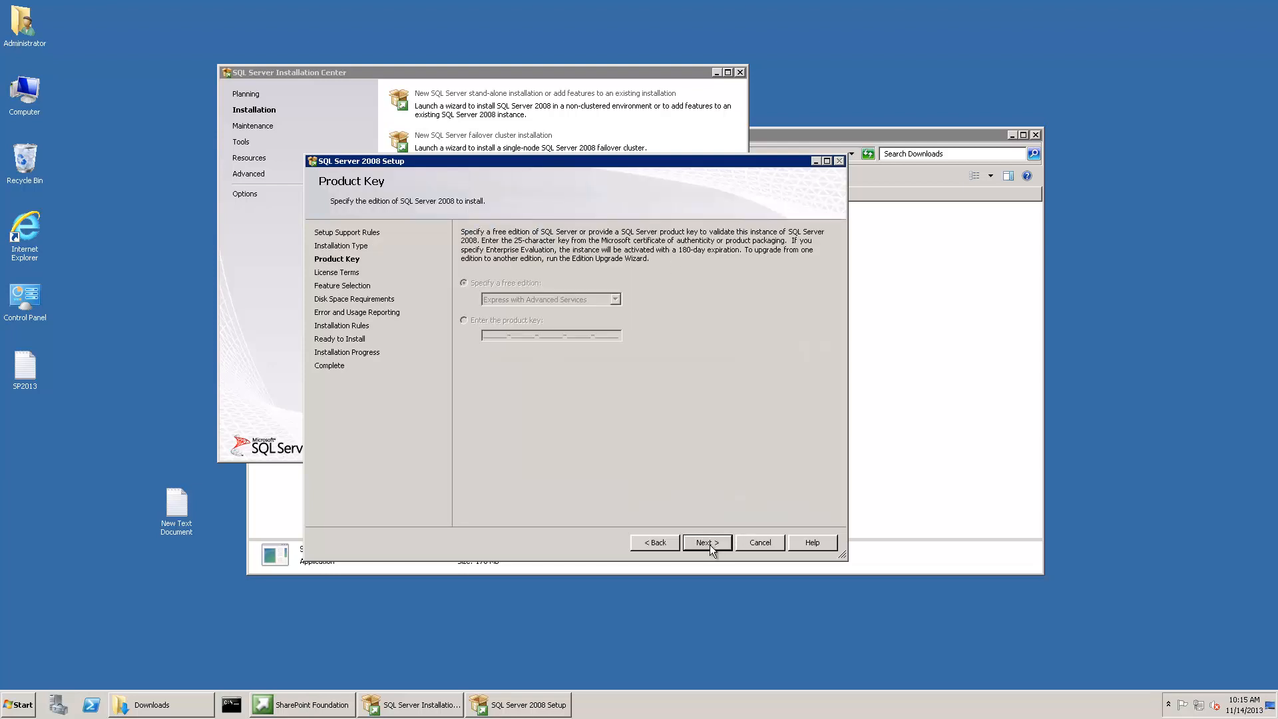
{"action": "left_click", "coordinate": [707, 543]}
{"action": "key", "text": "alt+a"}
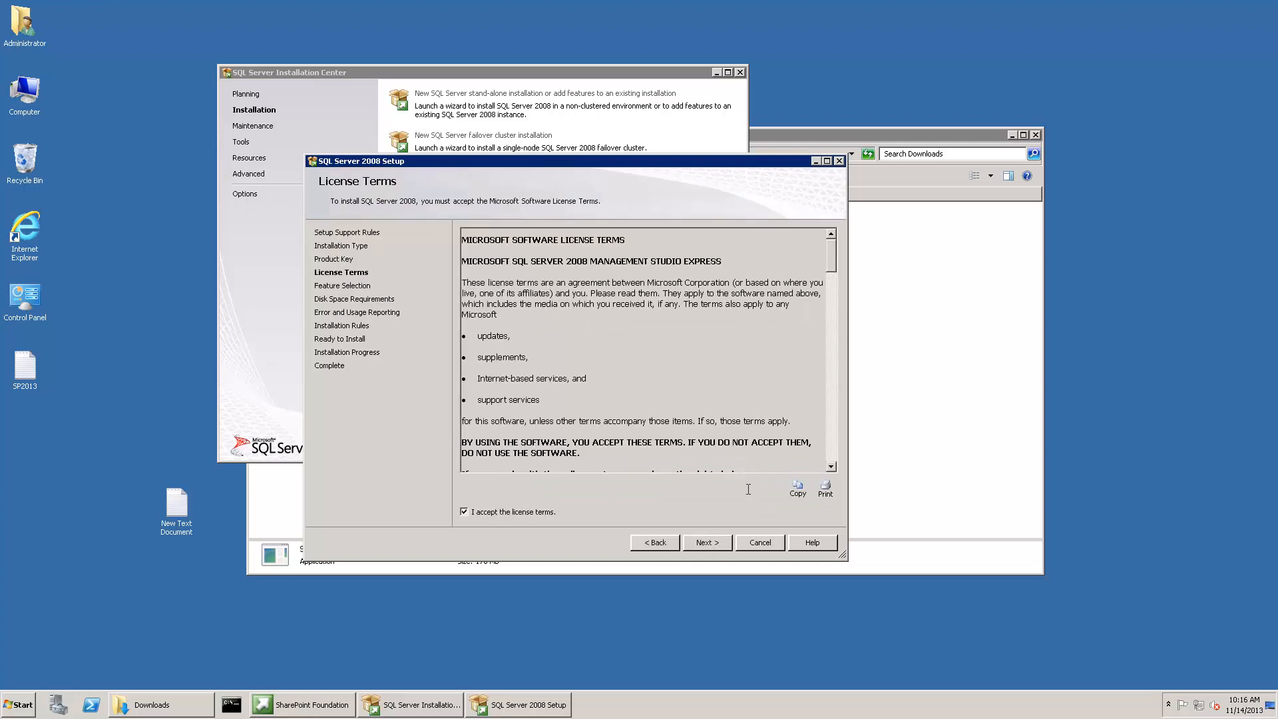
{"action": "left_click", "coordinate": [697, 542]}
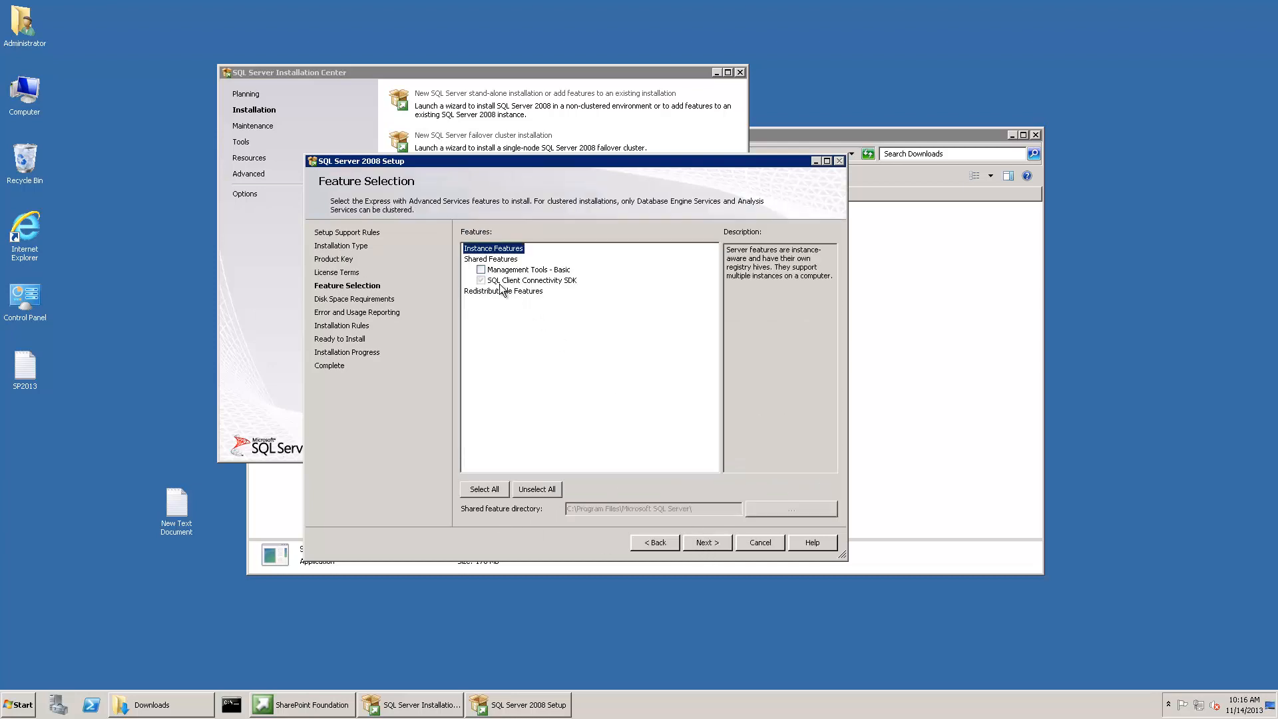
Select the Management Tools - Basic feature and leave error and usage reporting disabled.
{"action": "left_click", "coordinate": [480, 269]}
{"action": "left_click", "coordinate": [707, 542]}
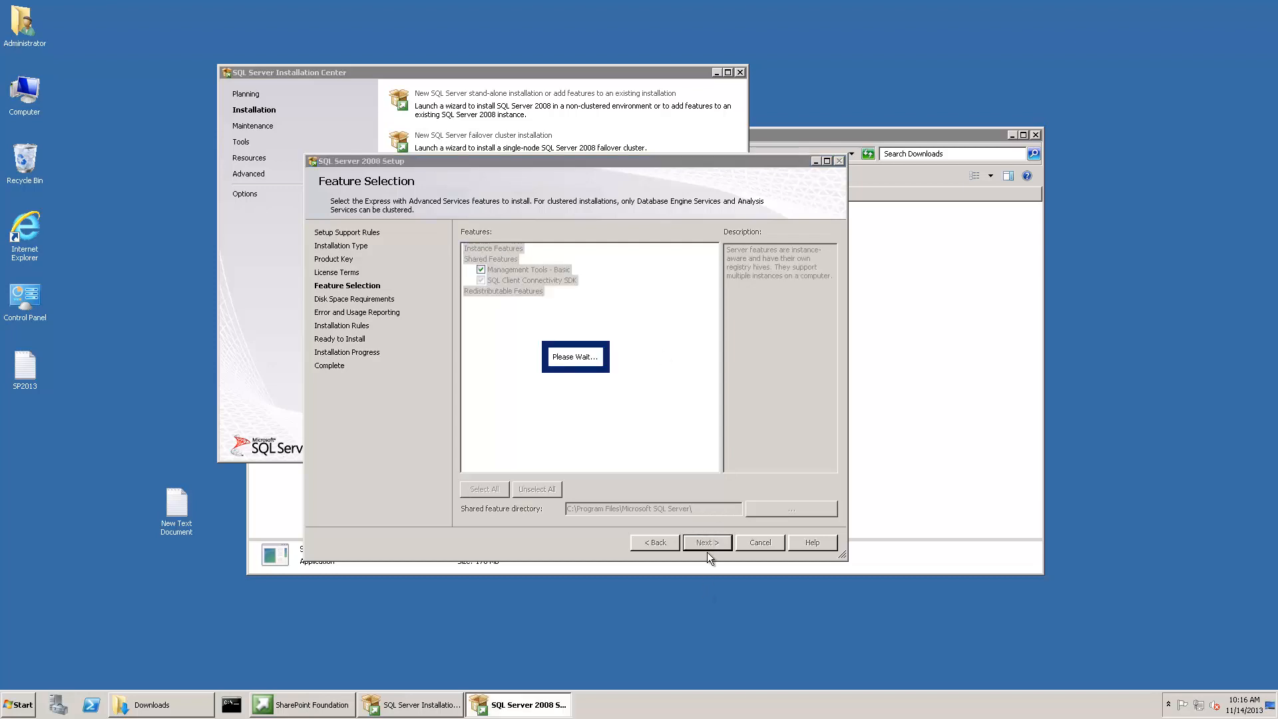
{"action": "left_click", "coordinate": [708, 545]}
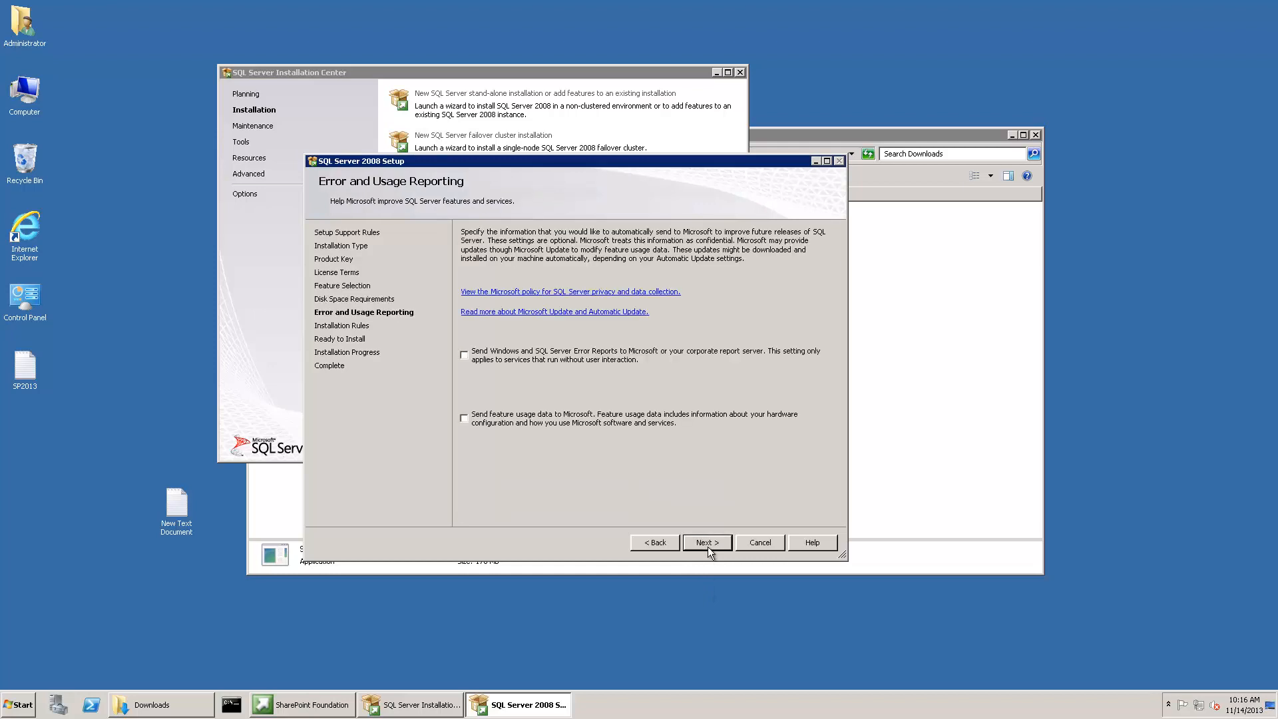
{"action": "left_click", "coordinate": [708, 543]}
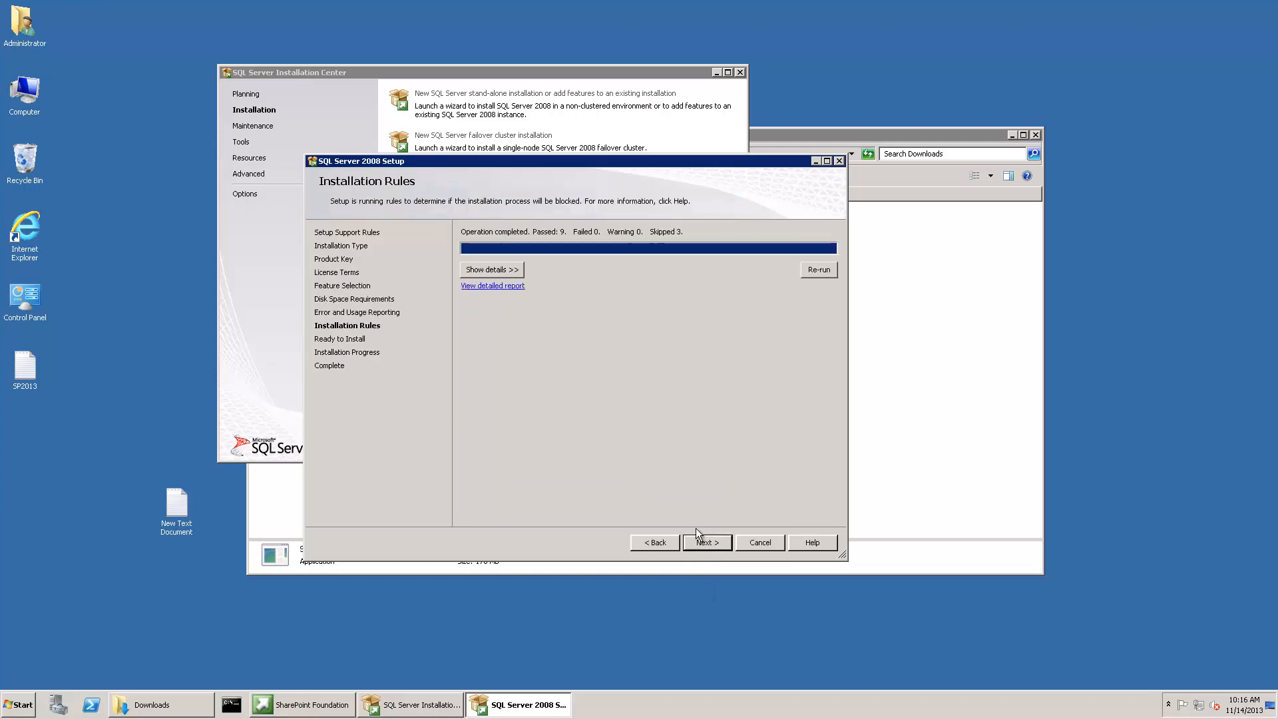
Review the installation rules, install the selected management tools, and close the setup and the SQL Server Installation Center.
{"action": "left_click", "coordinate": [481, 270]}
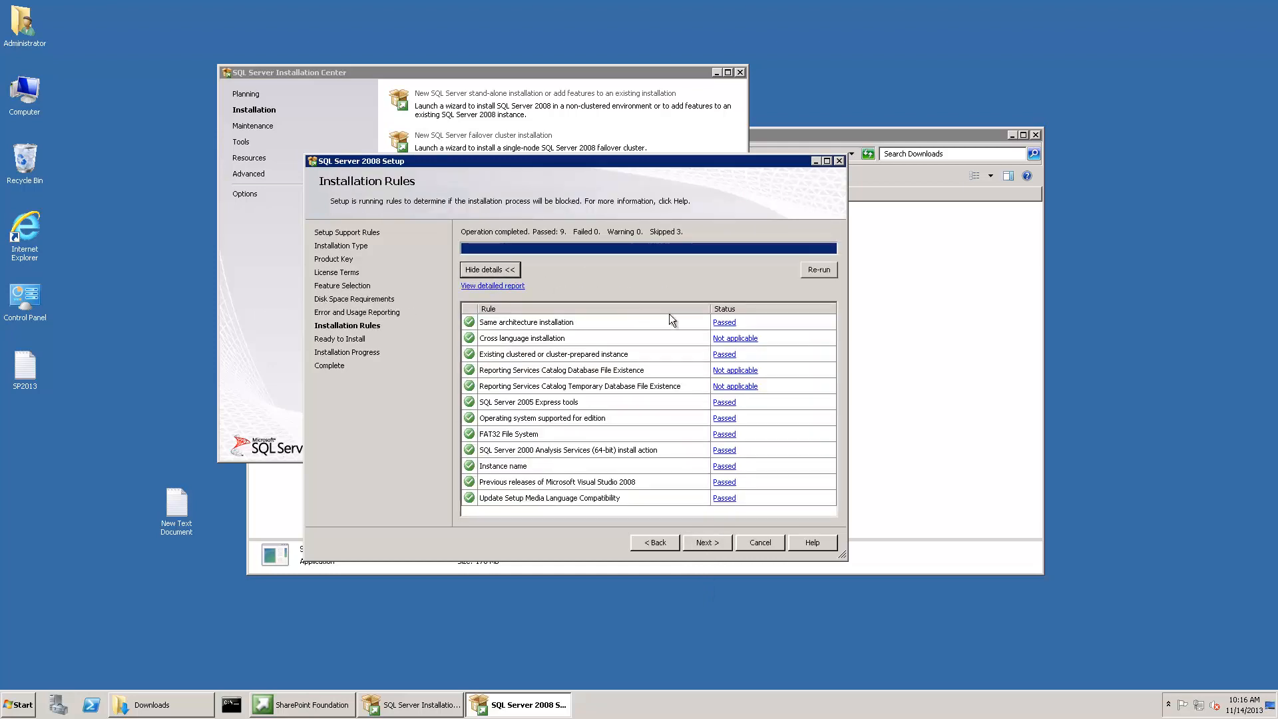
{"action": "left_click", "coordinate": [706, 543]}
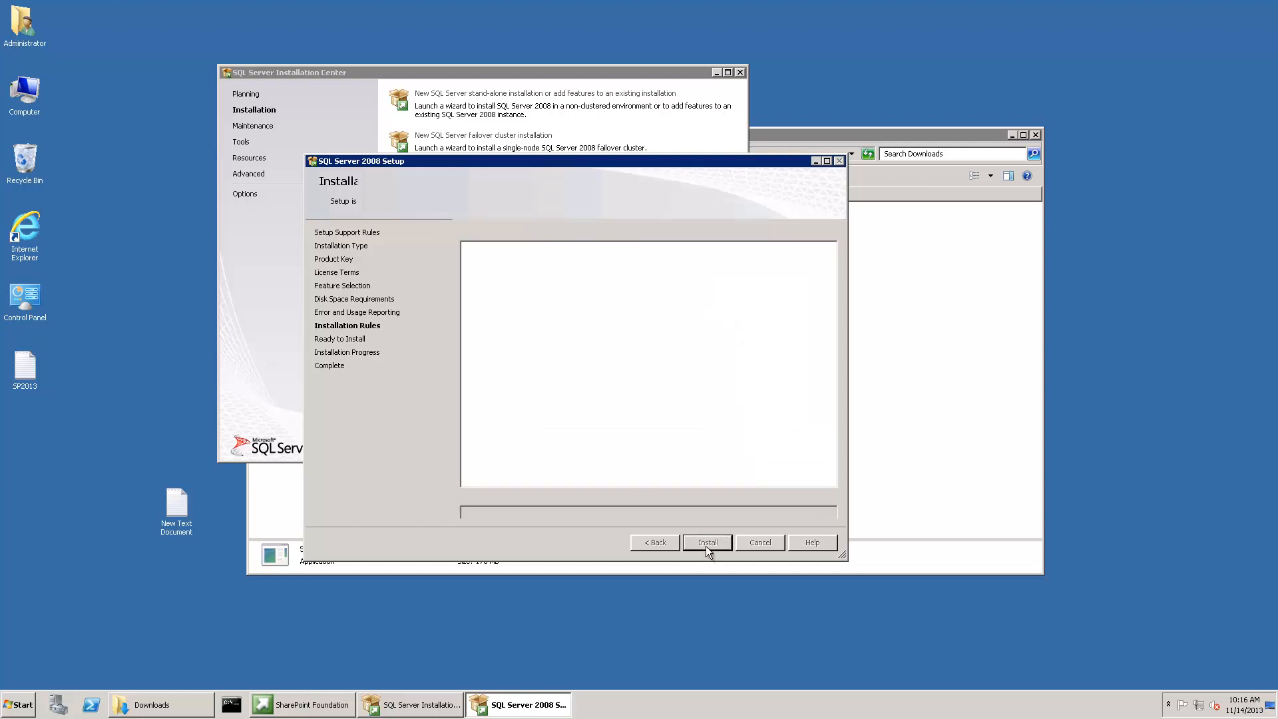
{"action": "left_click", "coordinate": [706, 545]}
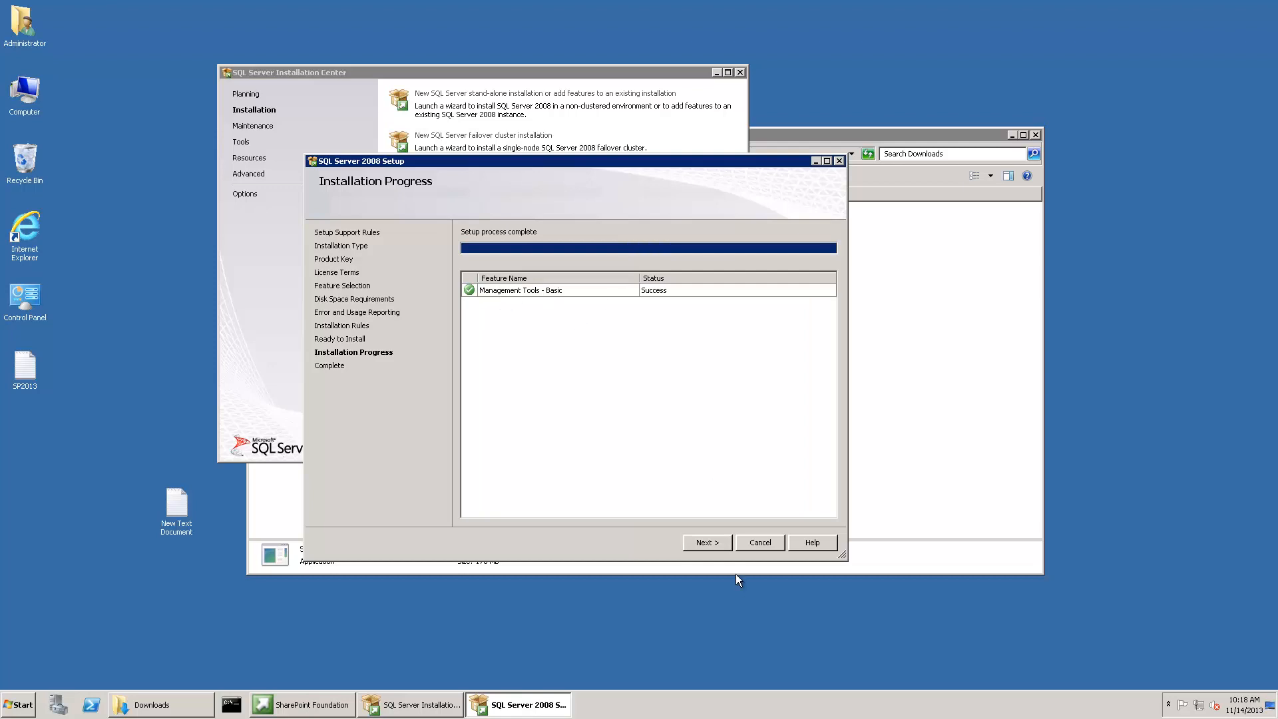
{"action": "left_click", "coordinate": [705, 543]}
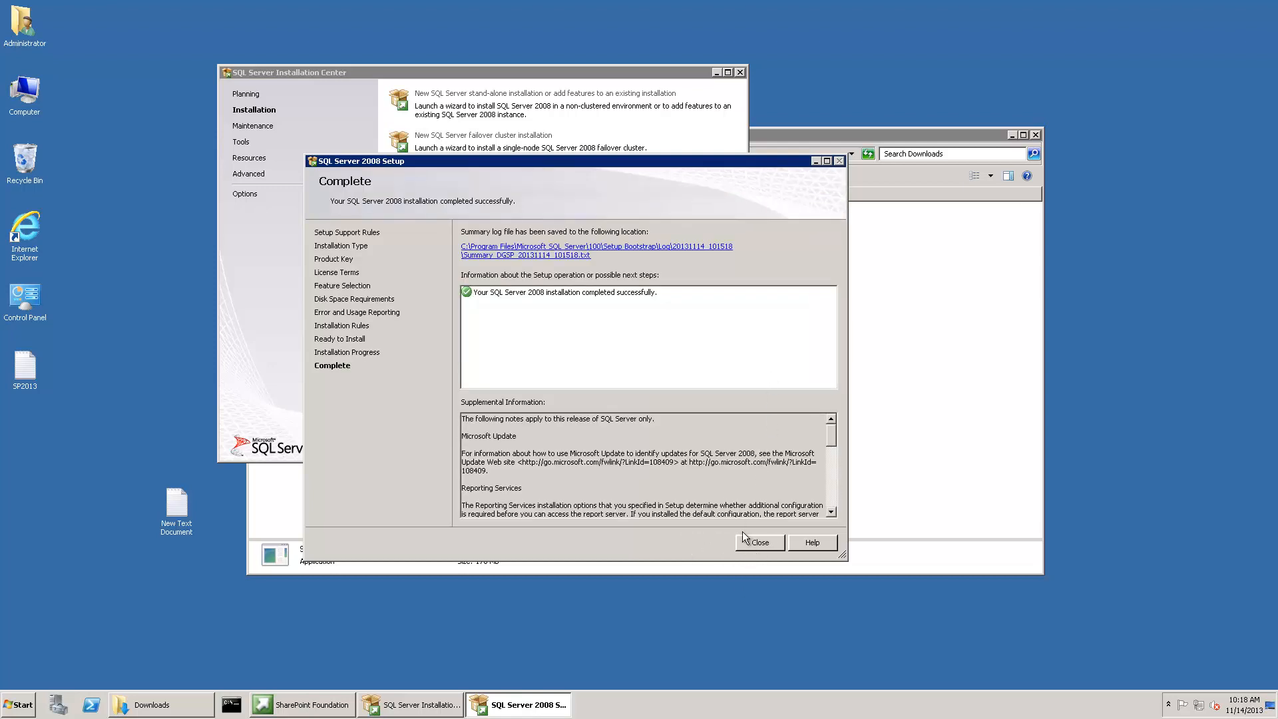
{"action": "left_click", "coordinate": [757, 544]}
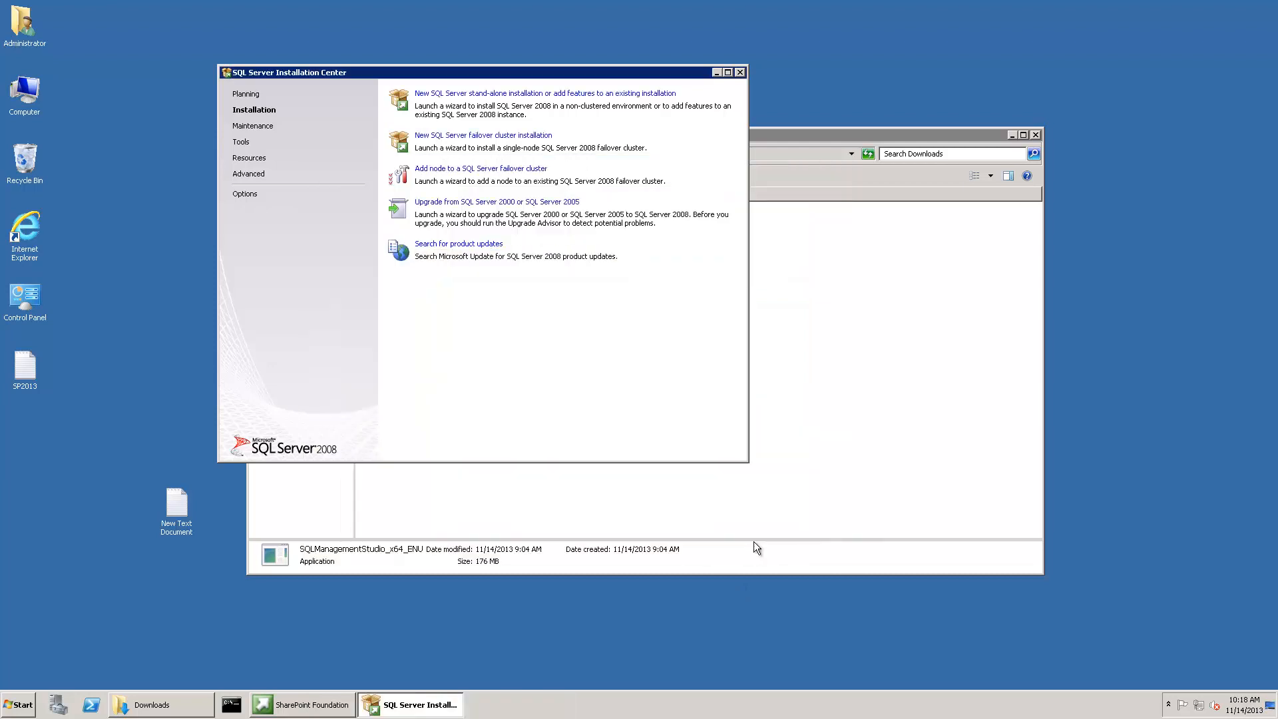
{"action": "left_click", "coordinate": [739, 72]}
Launch SQL Server Management Studio from the Microsoft SQL Server 2008 programs and minimize the Downloads window.
{"action": "left_click", "coordinate": [22, 712]}
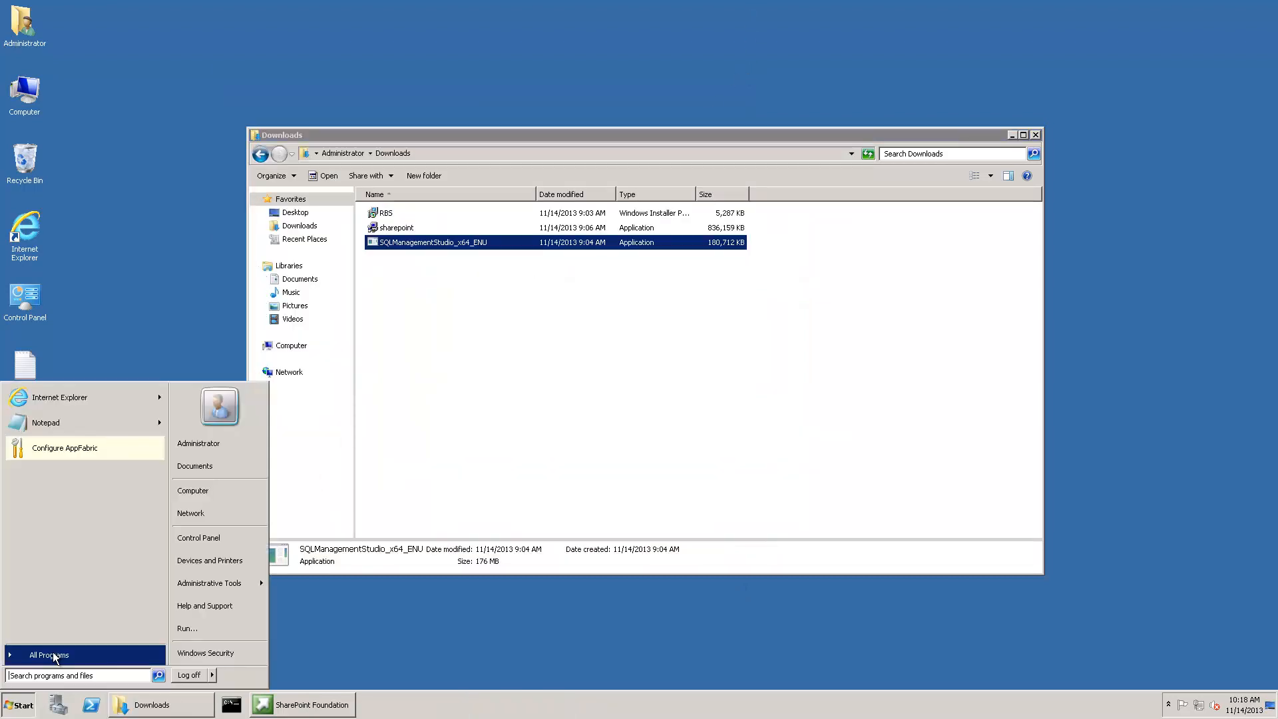
{"action": "left_click", "coordinate": [55, 653]}
{"action": "left_click", "coordinate": [129, 509]}
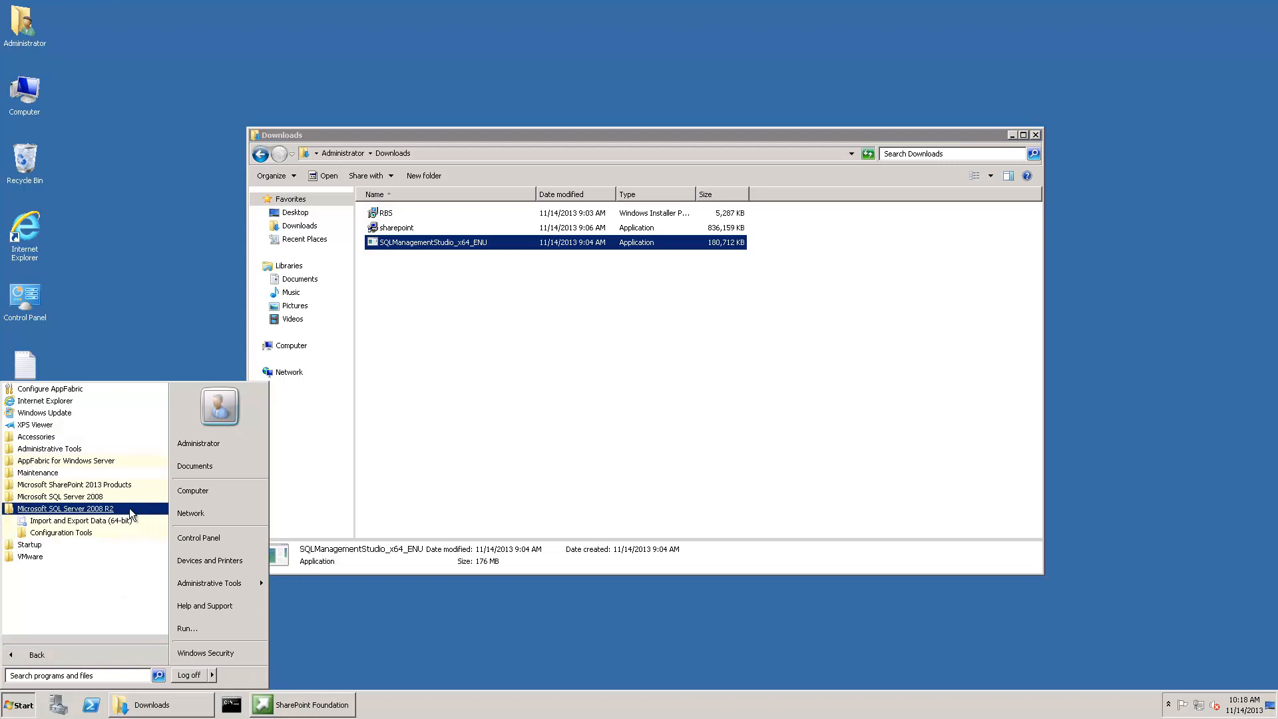
{"action": "left_click", "coordinate": [107, 533]}
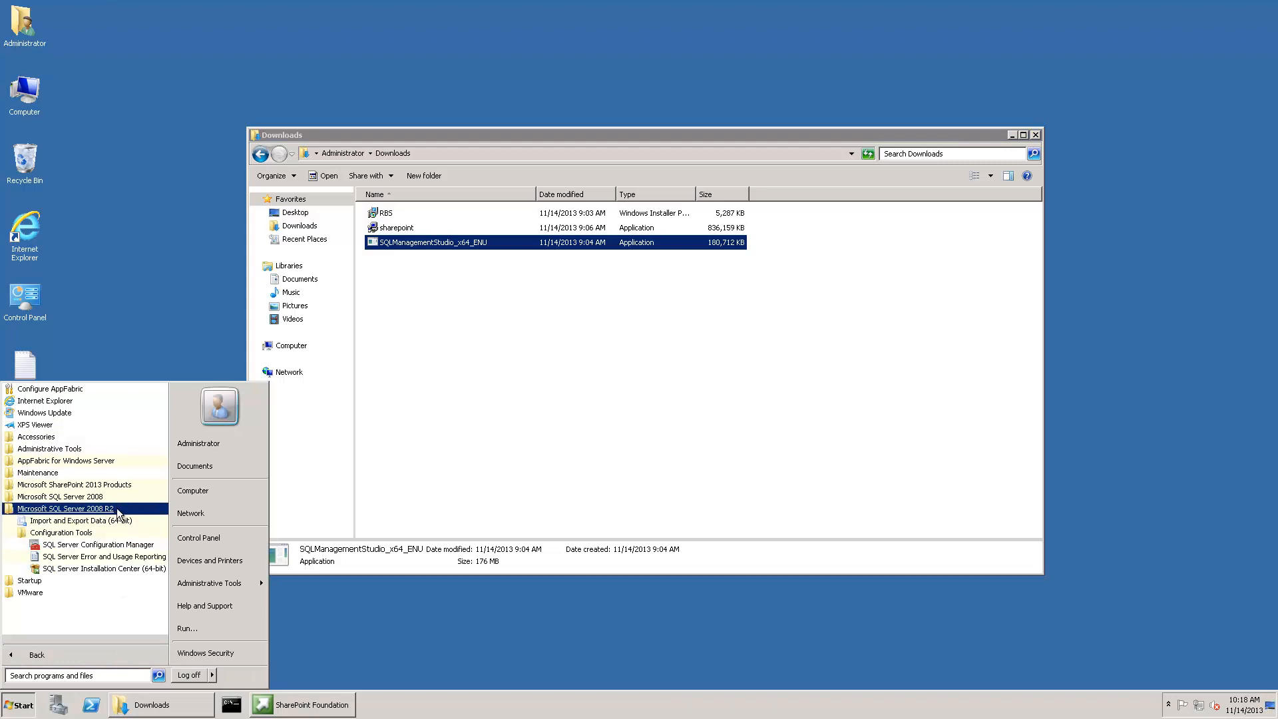
{"action": "left_click", "coordinate": [117, 508]}
{"action": "left_click", "coordinate": [112, 500]}
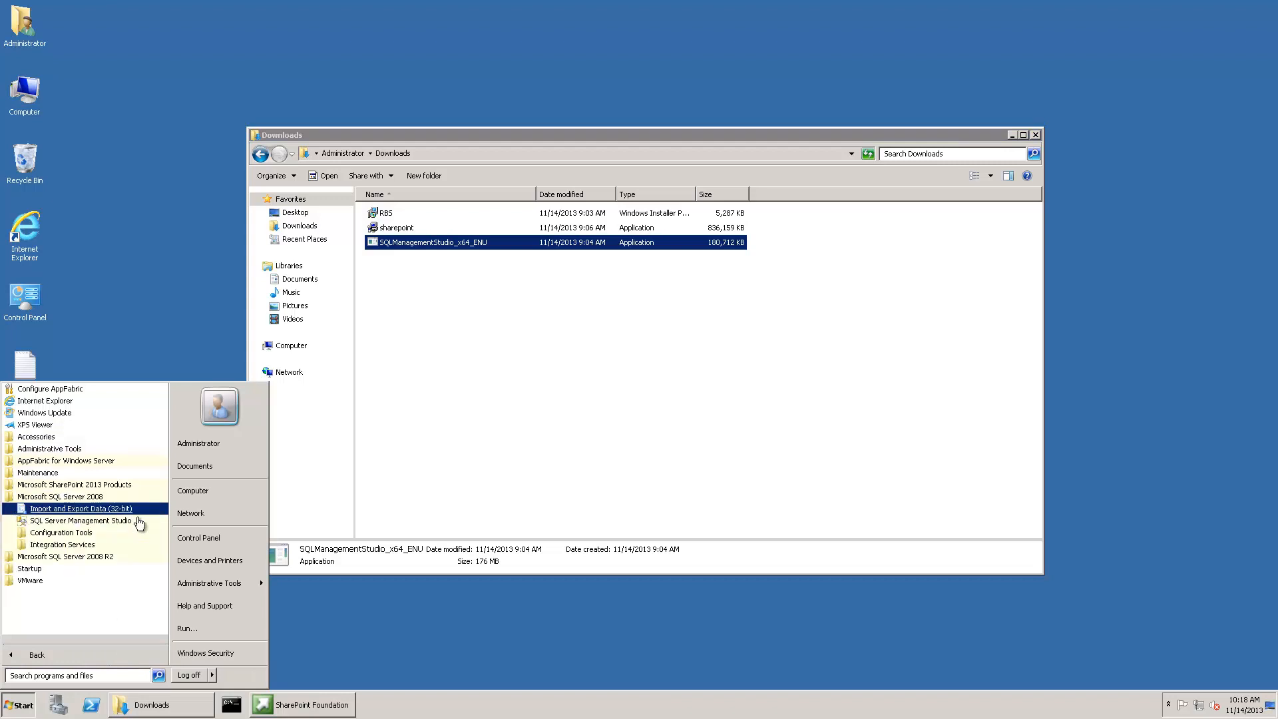
{"action": "left_click", "coordinate": [137, 519]}
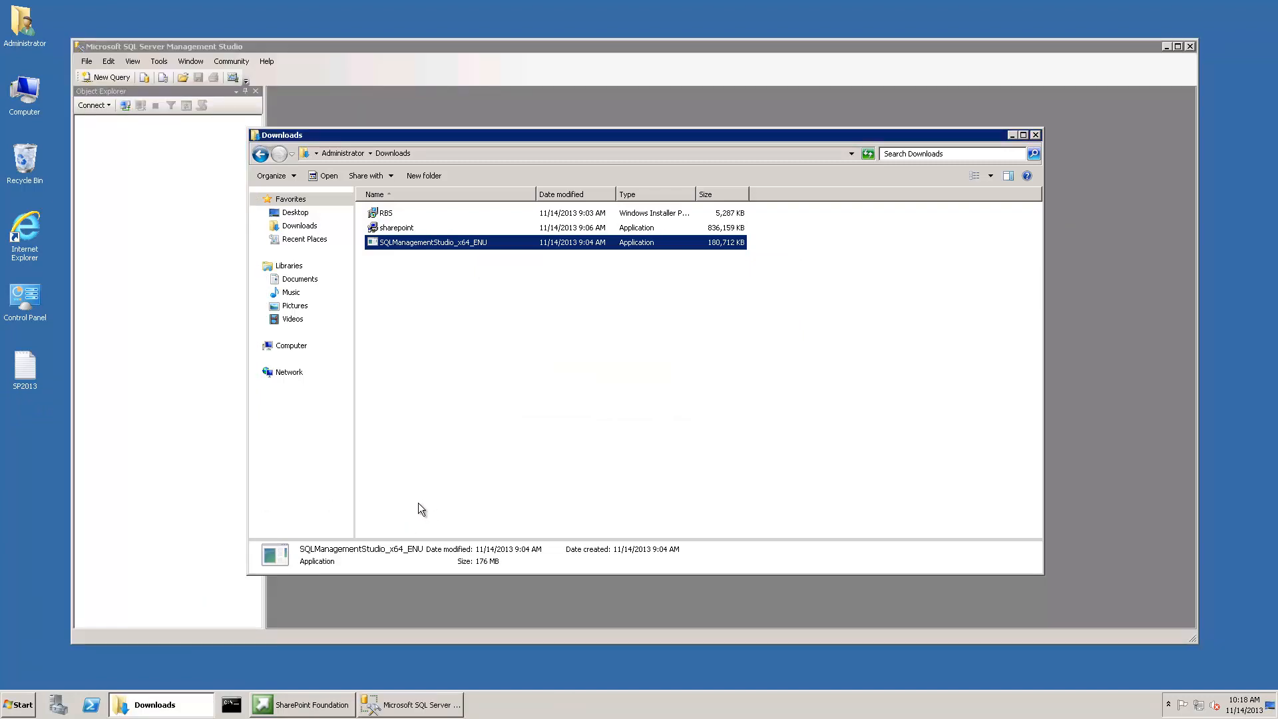
{"action": "left_click", "coordinate": [1012, 136]}
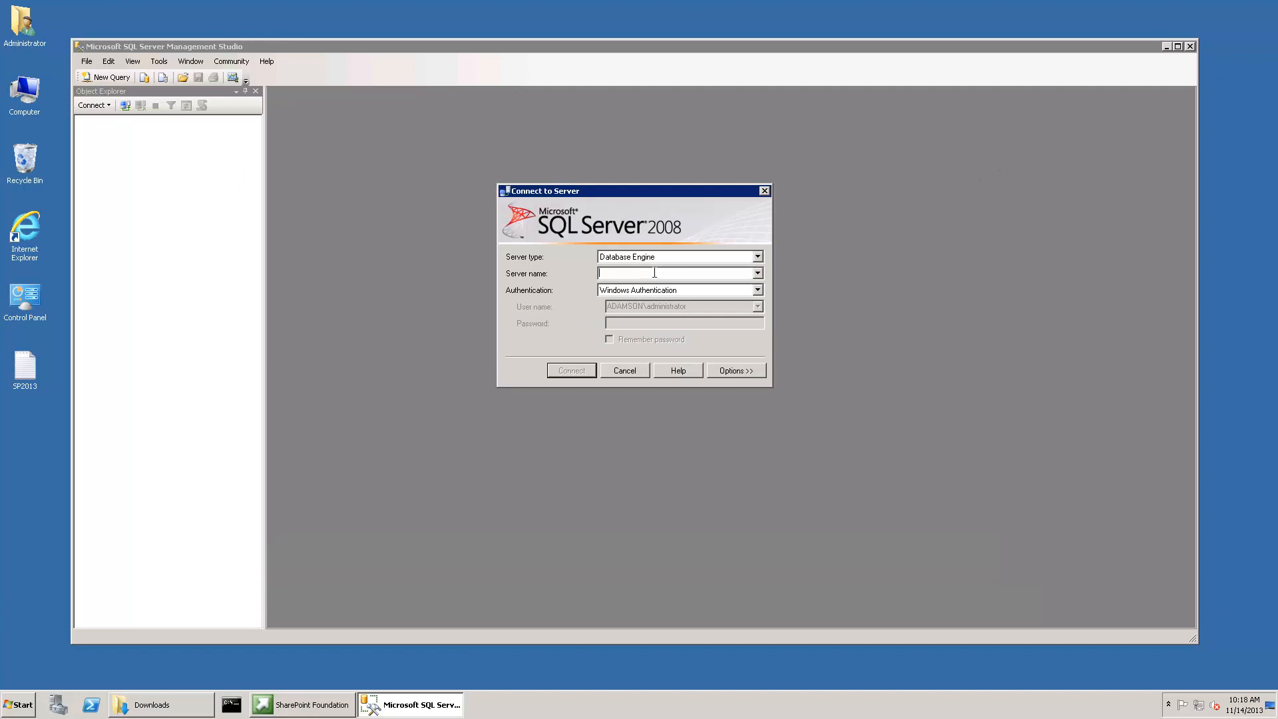
Connect to the Database Engine on server DGSP\SHAREPOINT using Windows Authentication.
{"action": "type", "text": "DGSP"}
{"action": "left_click", "coordinate": [580, 368]}
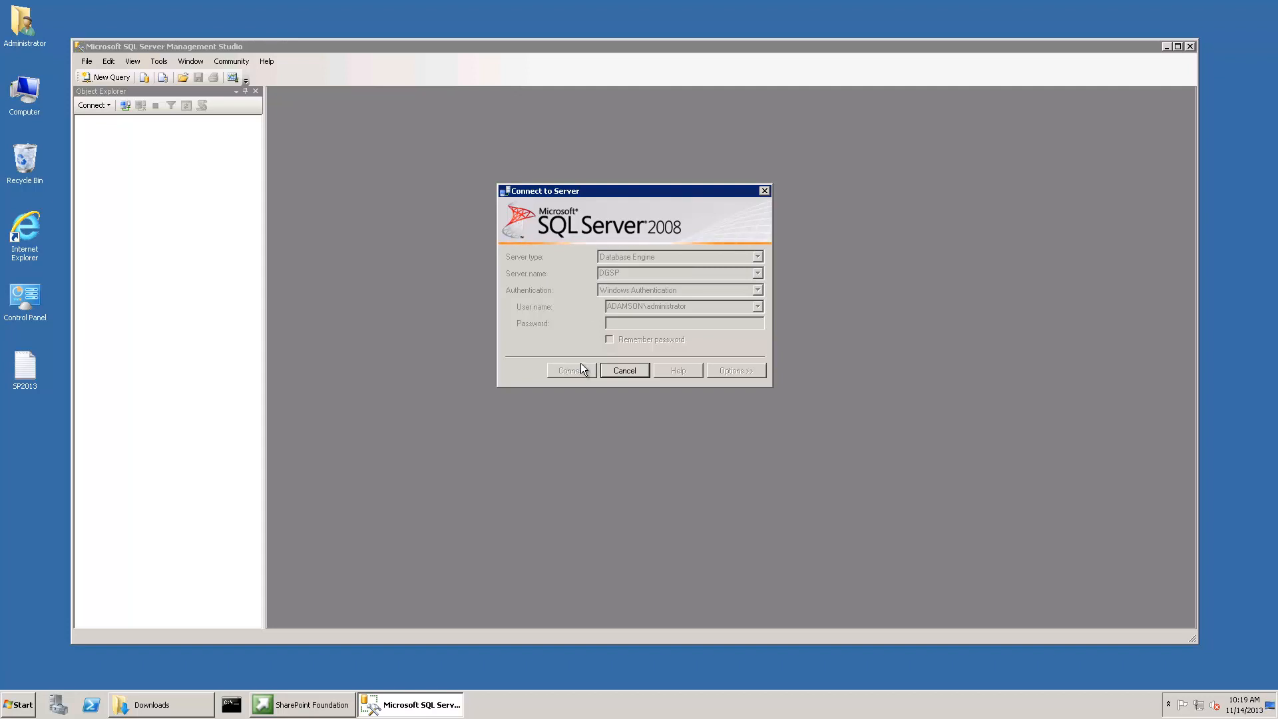
{"action": "left_click", "coordinate": [619, 371]}
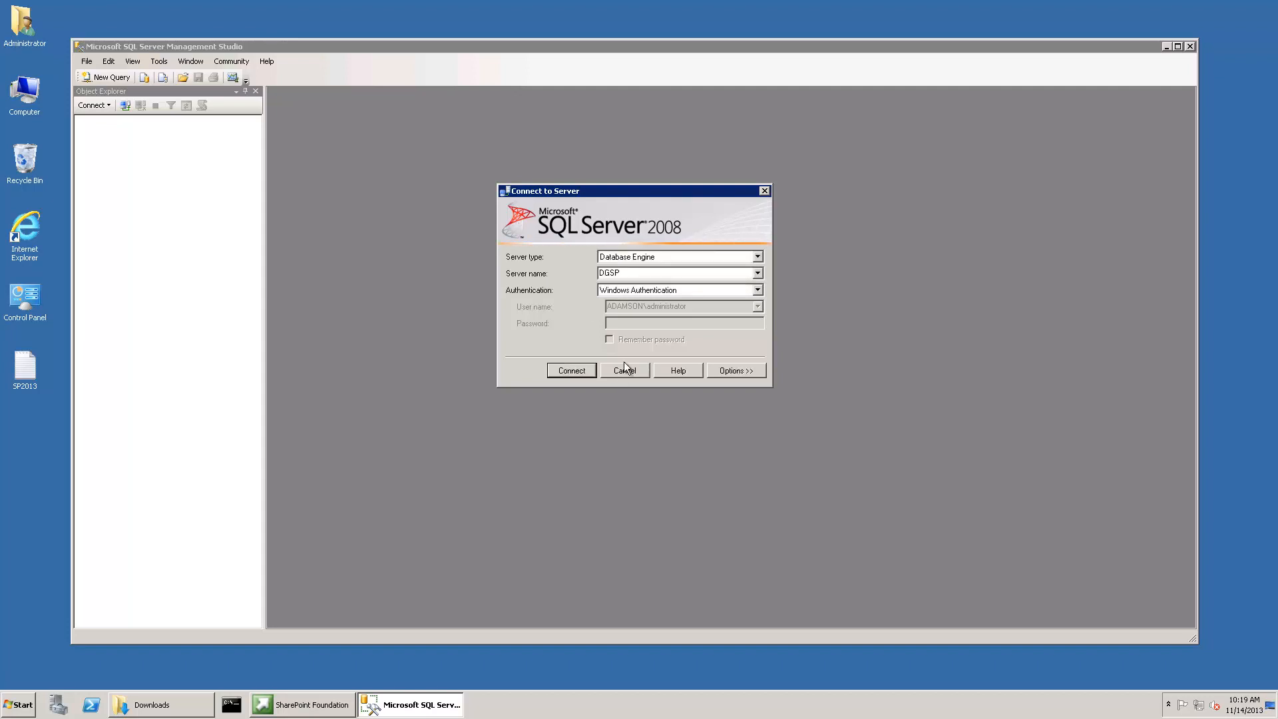
{"action": "left_click", "coordinate": [642, 276]}
{"action": "type", "text": "\\SHAREPOINT"}
{"action": "left_click", "coordinate": [581, 373]}
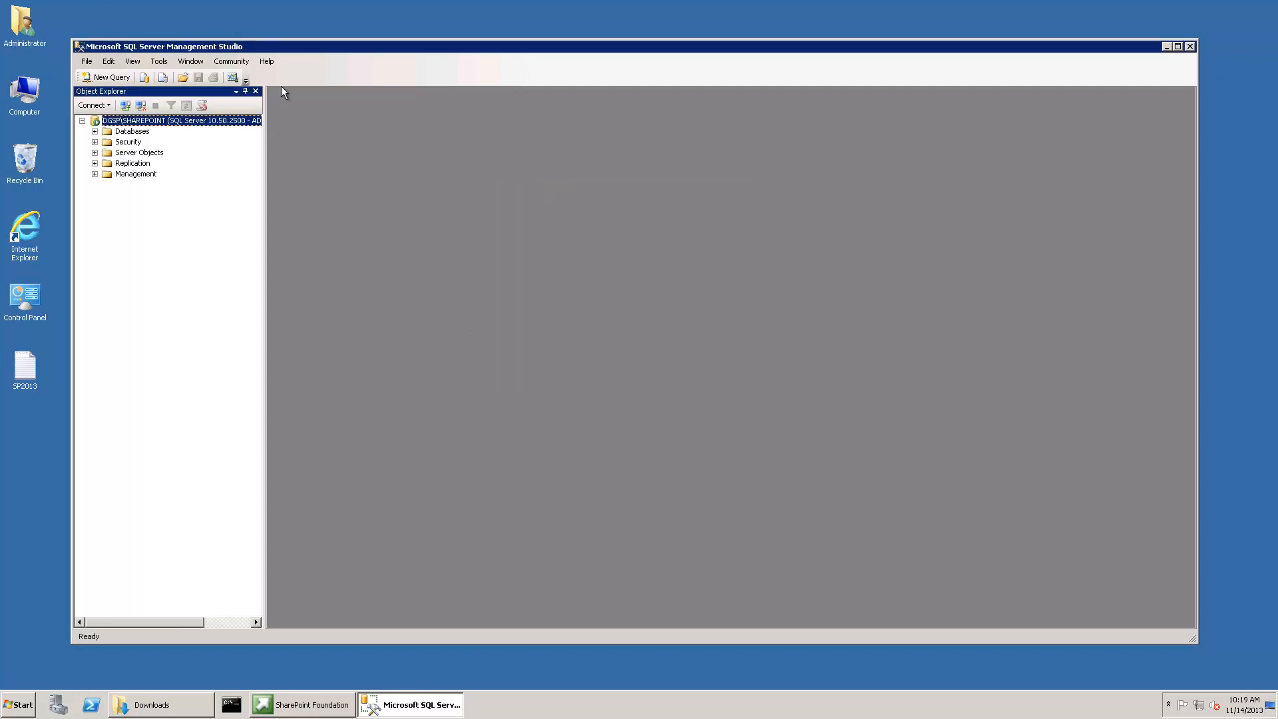
Maximize the window, expand the Databases folder, and widen Object Explorer to read the full database names.
{"action": "double_click", "coordinate": [310, 51]}
{"action": "double_click", "coordinate": [55, 93]}
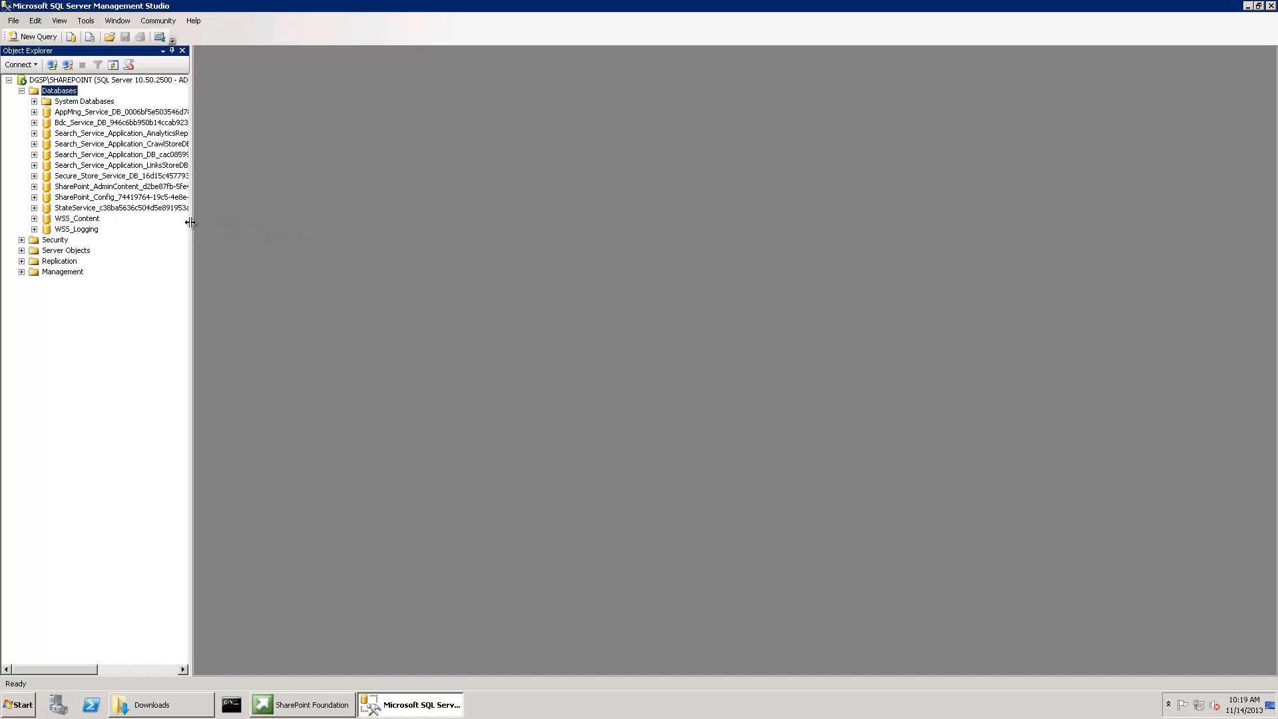
{"action": "left_click_drag", "start_coordinate": [190, 222], "coordinate": [345, 228]}
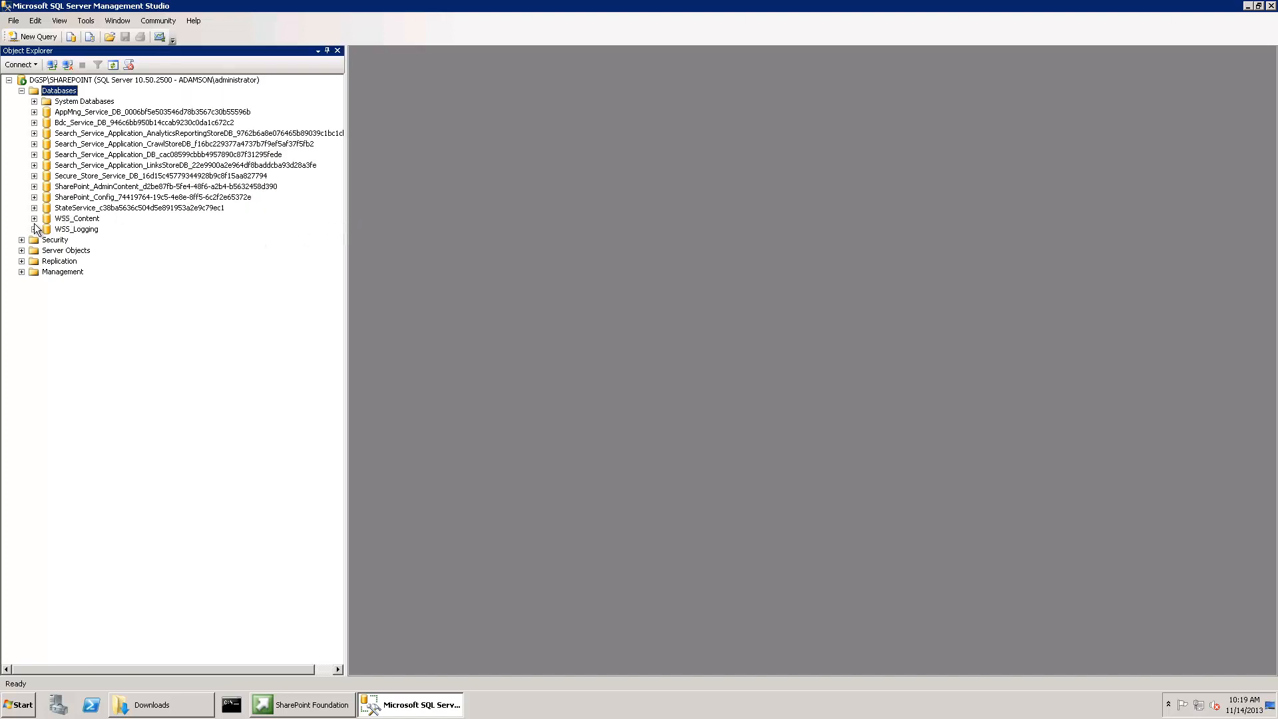
Look inside the WSS_Content database, then close SQL Server Management Studio and the SharePoint Foundation 2013 setup screen.
{"action": "left_click", "coordinate": [34, 218]}
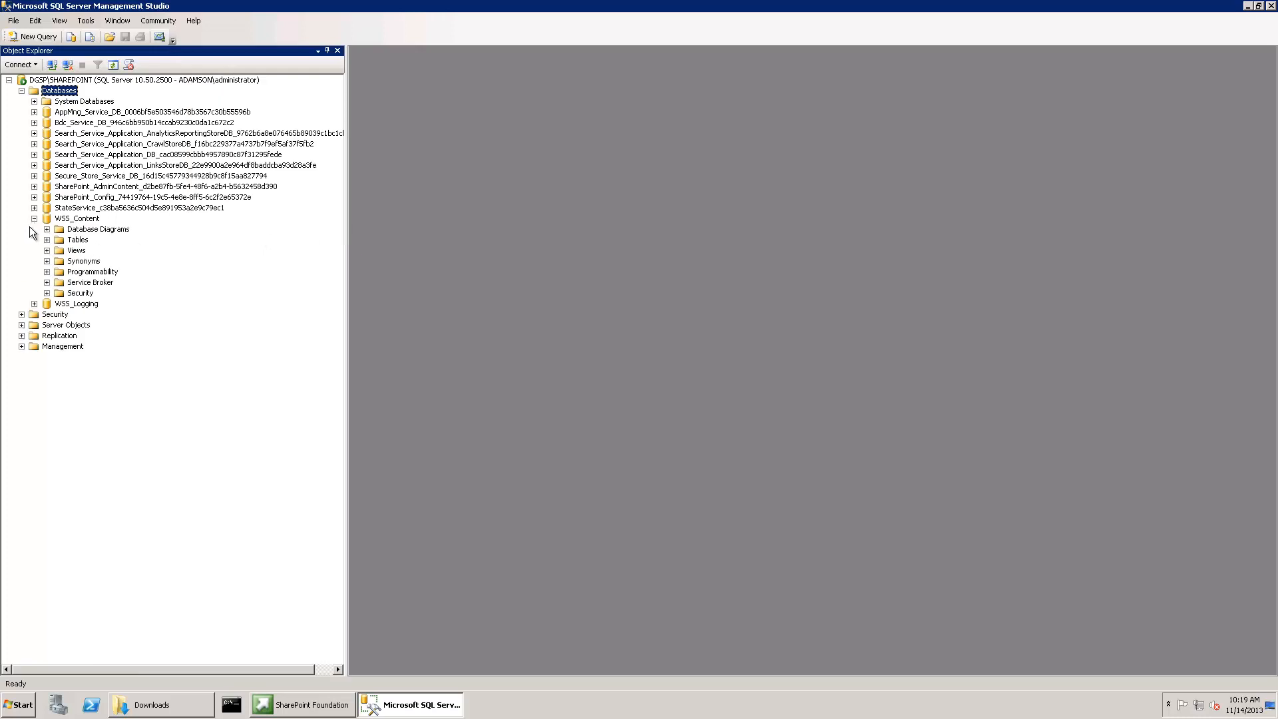
{"action": "left_click", "coordinate": [34, 218]}
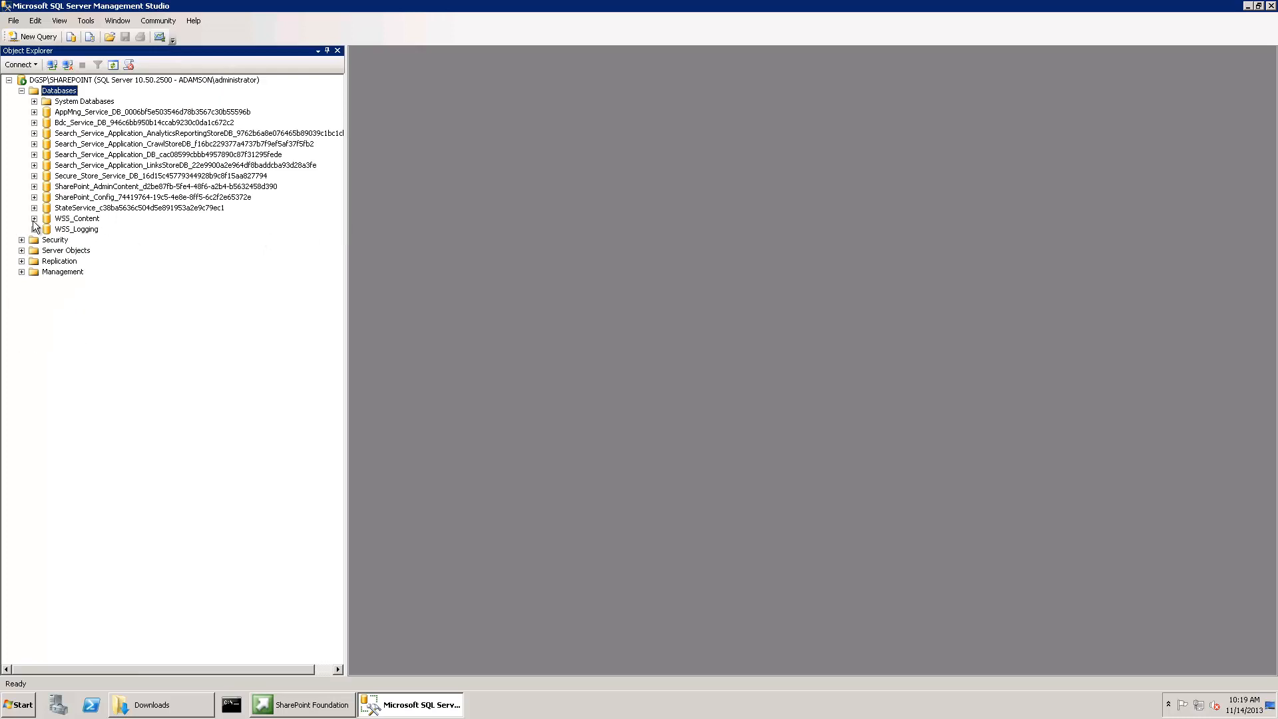
{"action": "left_click", "coordinate": [1269, 6]}
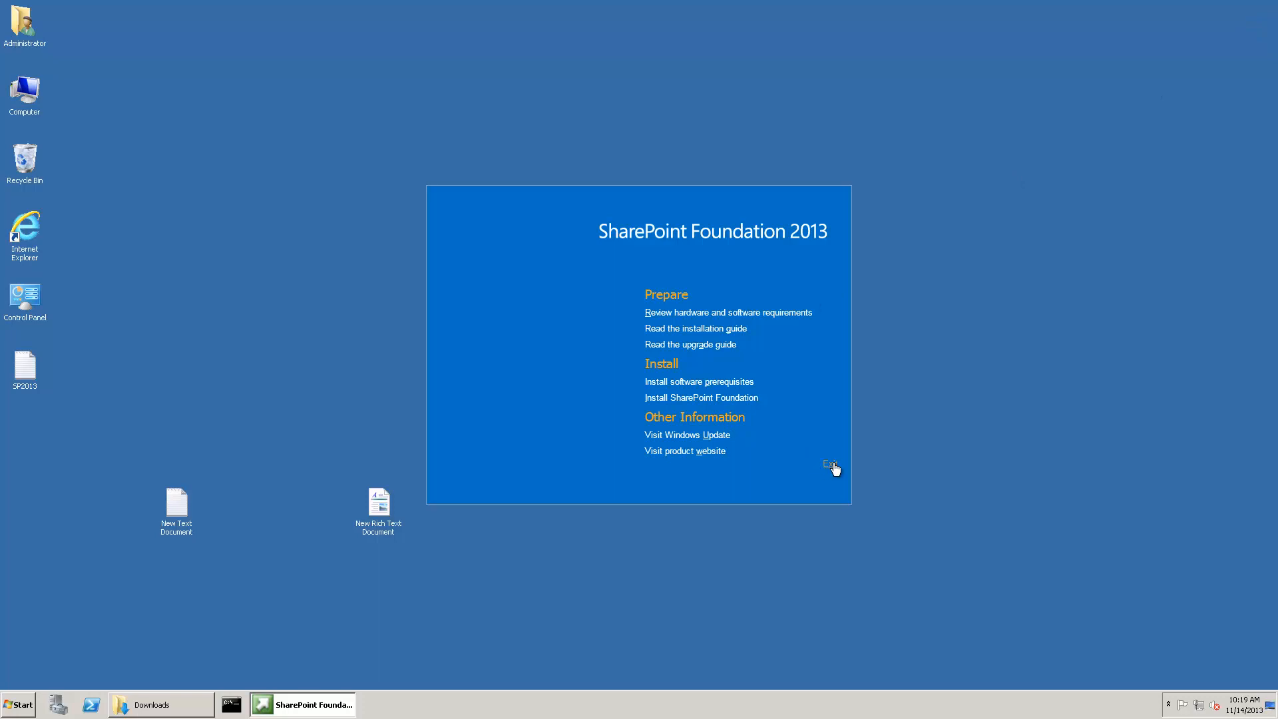
{"action": "left_click", "coordinate": [830, 466]}
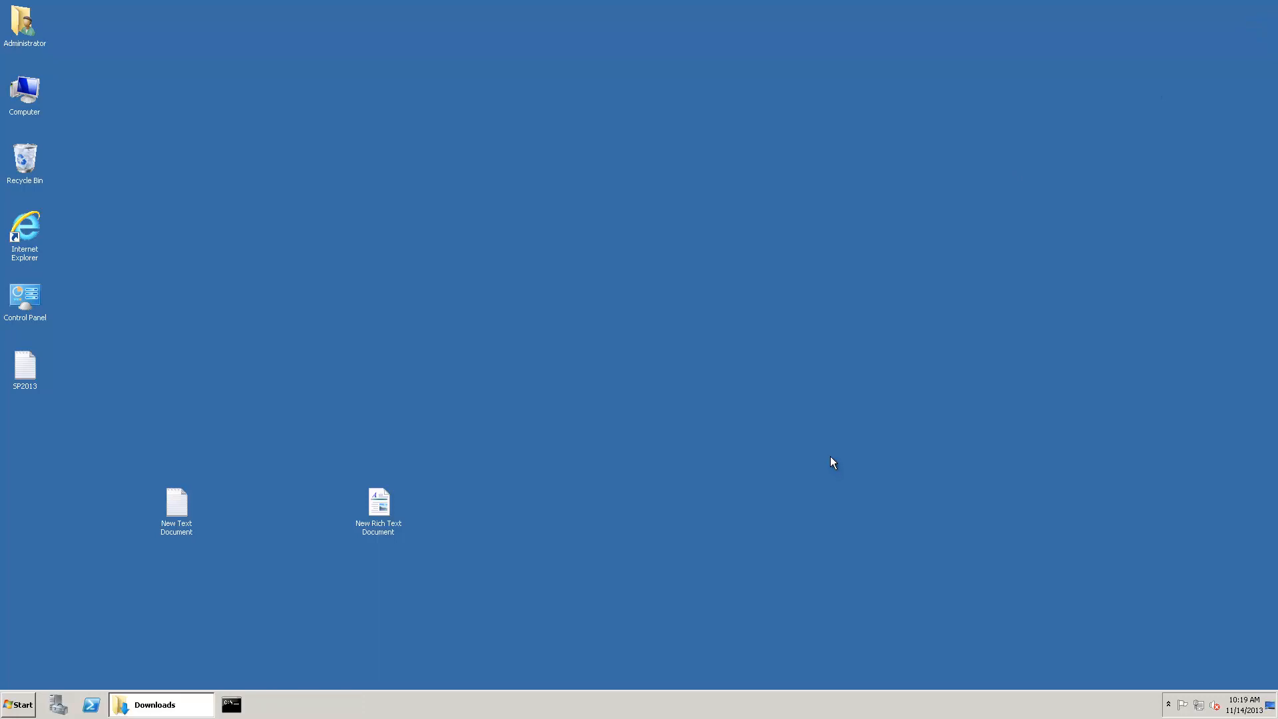
Open the SP2013 text file from the desktop and review its list of setup tasks.
{"action": "double_click", "coordinate": [168, 512]}
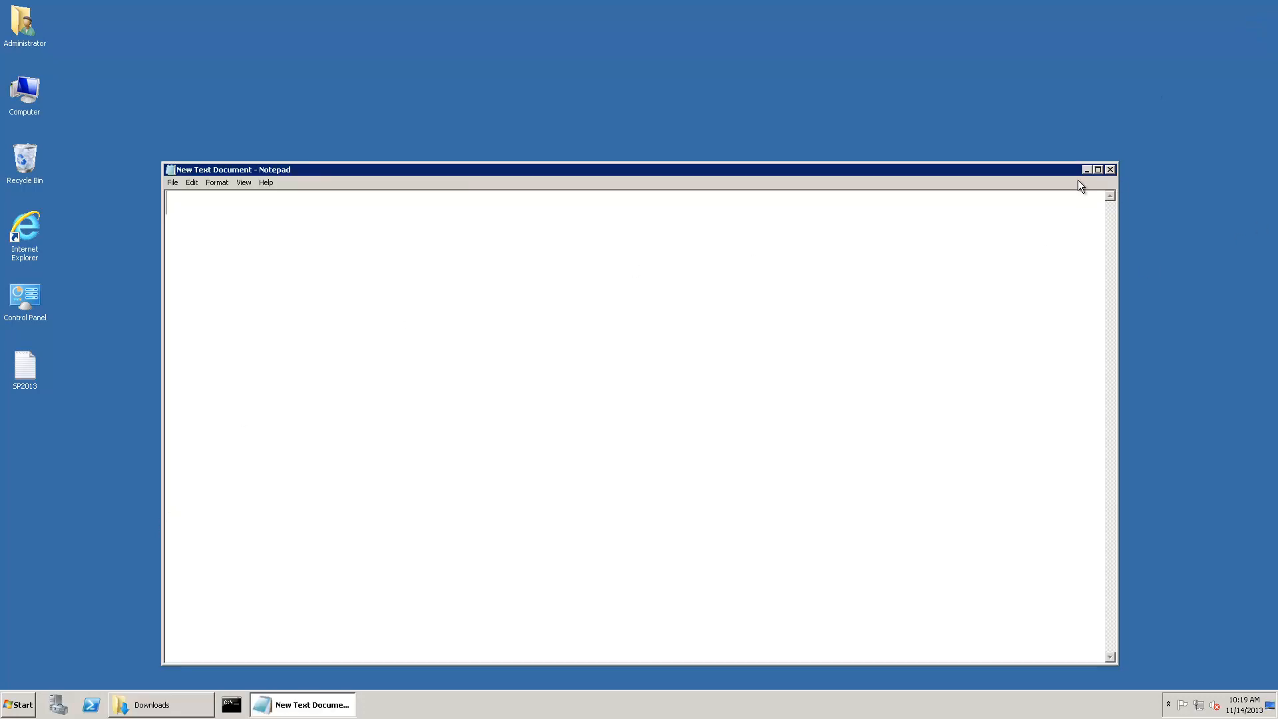
{"action": "left_click", "coordinate": [1109, 169]}
{"action": "double_click", "coordinate": [27, 381]}
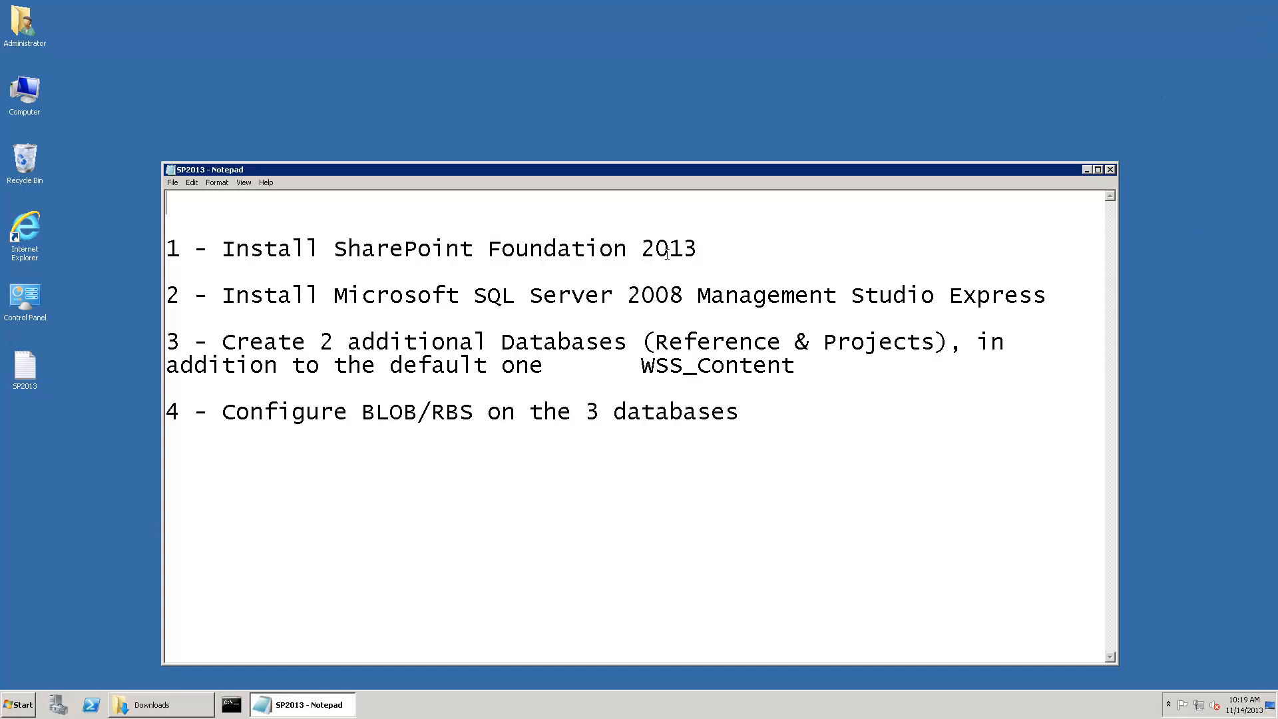
{"action": "left_click_drag", "start_coordinate": [667, 254], "coordinate": [320, 237]}
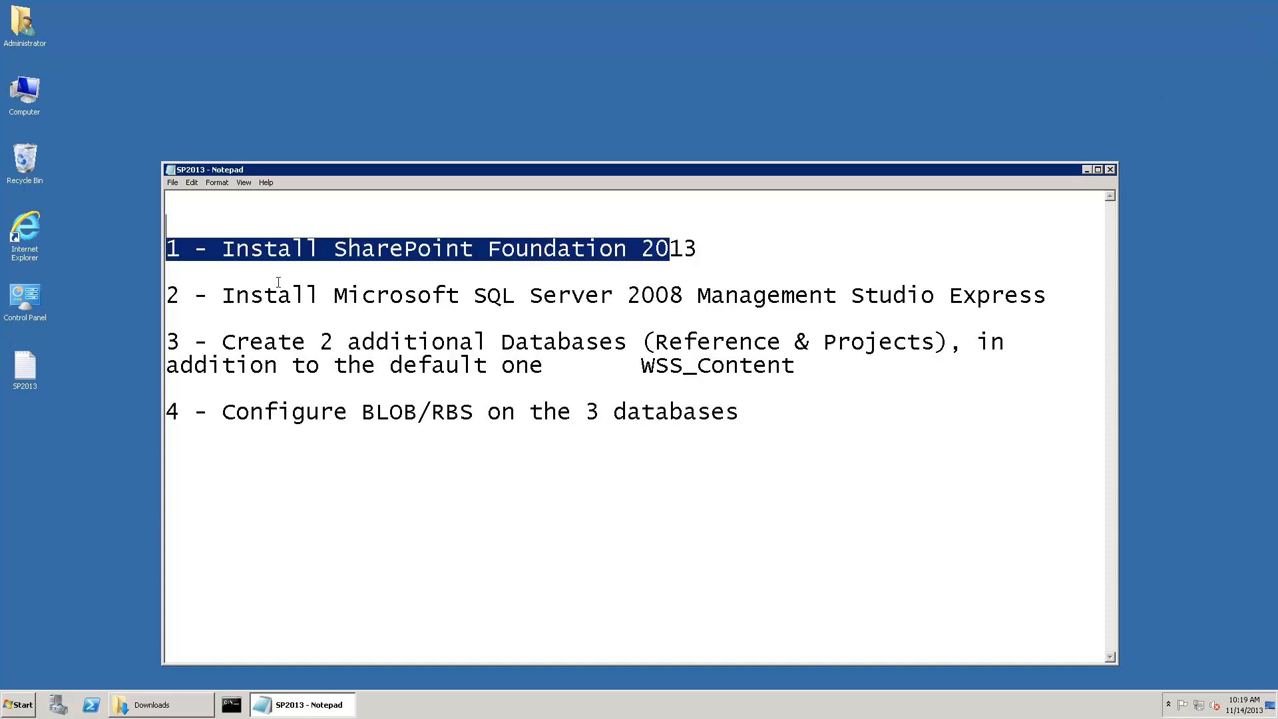
{"action": "left_click_drag", "start_coordinate": [223, 296], "coordinate": [543, 306]}
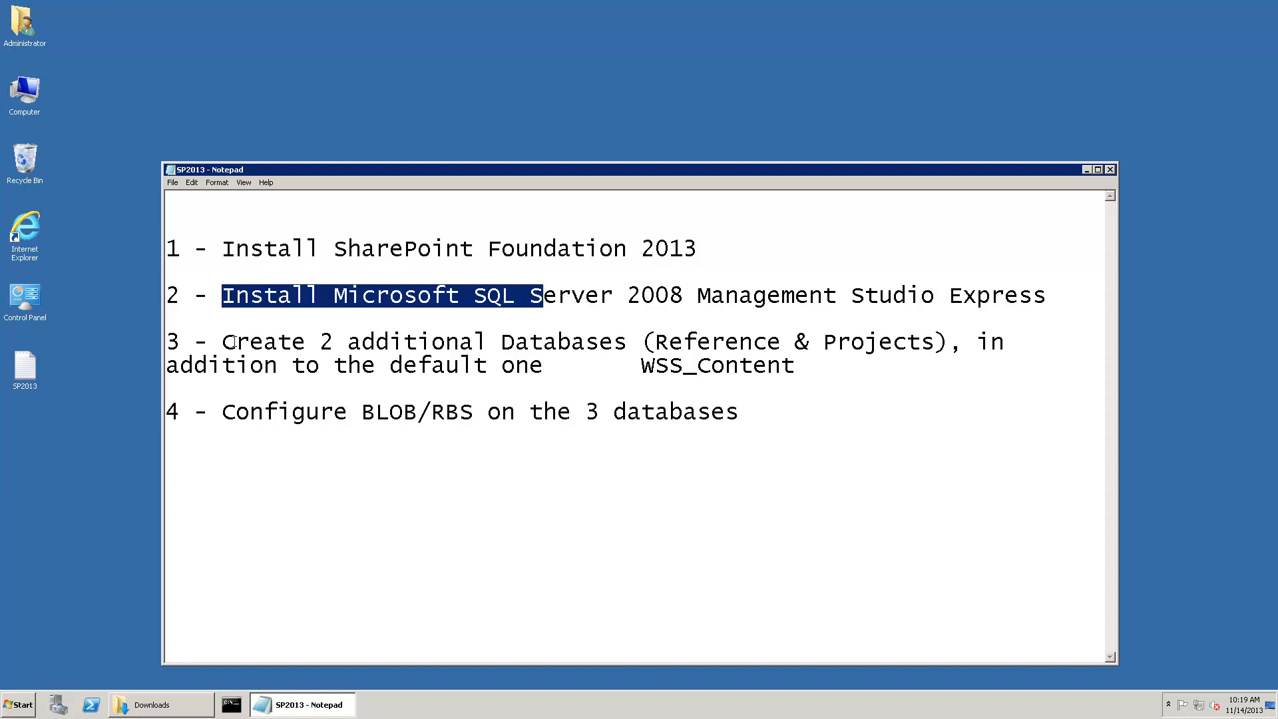
{"action": "left_click_drag", "start_coordinate": [223, 342], "coordinate": [444, 342]}
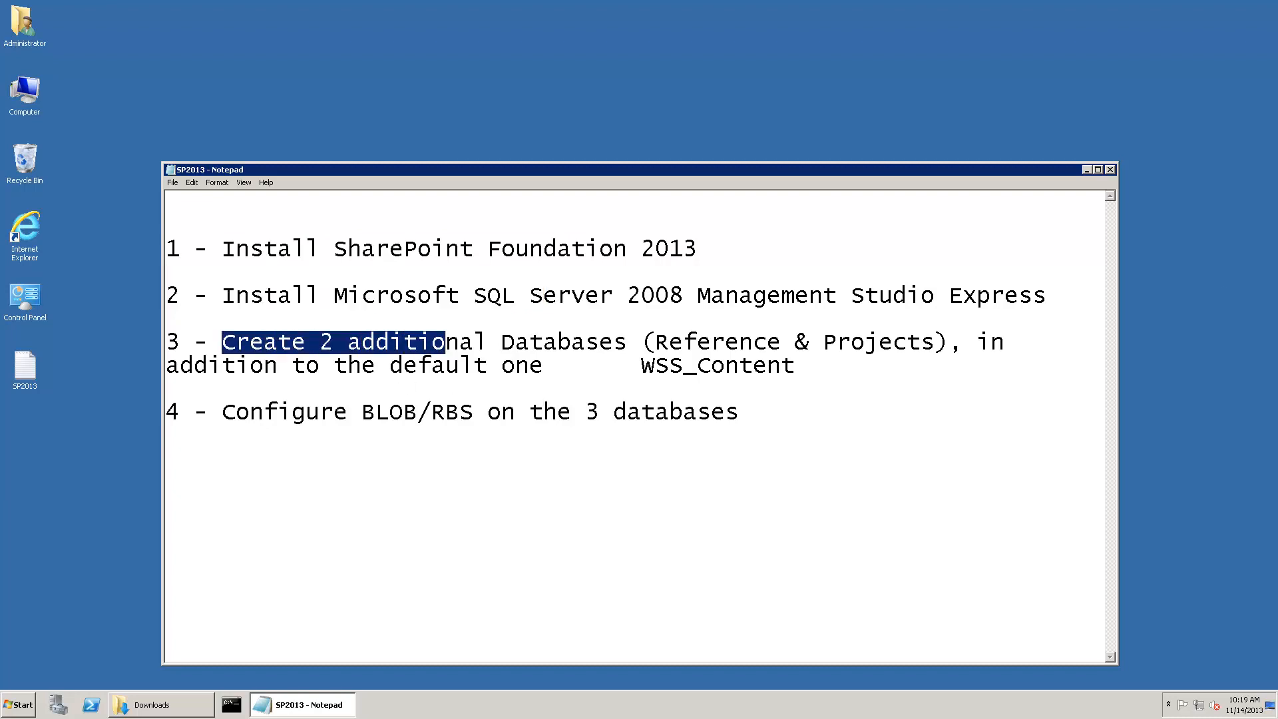
{"action": "left_click", "coordinate": [459, 413]}
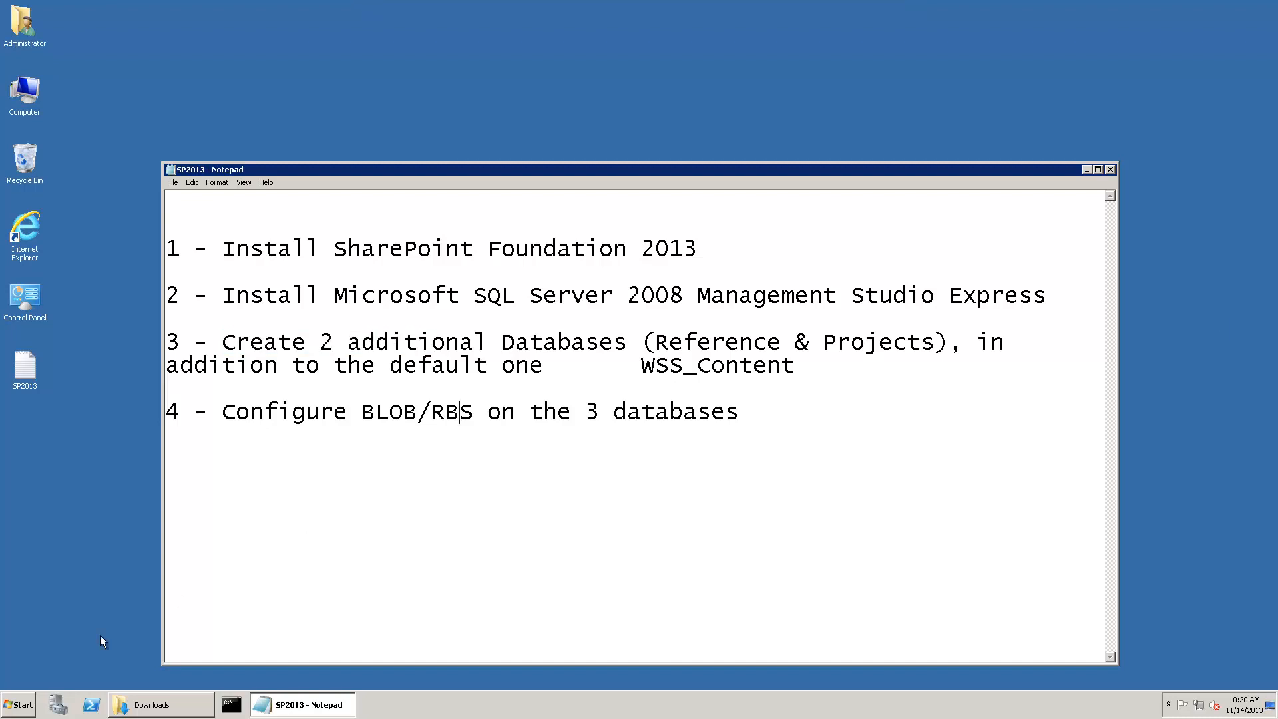
Relaunch SQL Server Management Studio, connect to the DGSP\SHAREPOINT server, and expand the Databases folder.
{"action": "left_click", "coordinate": [19, 705]}
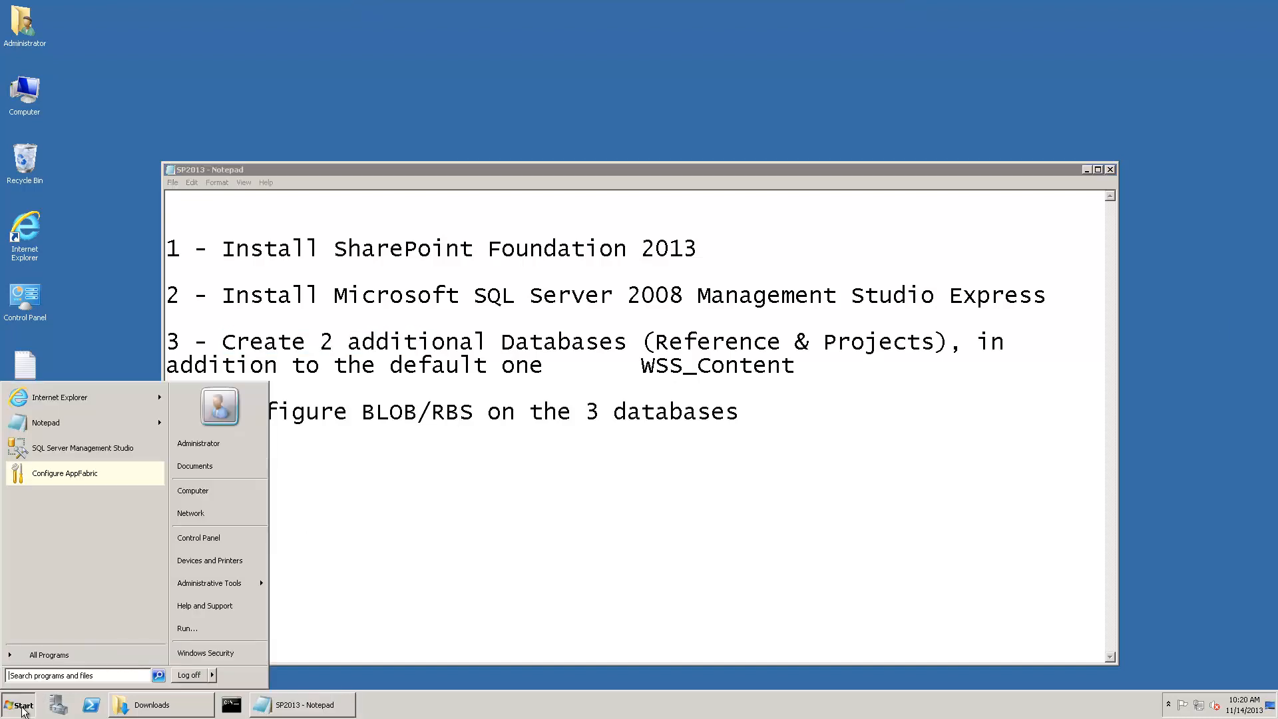
{"action": "left_click", "coordinate": [100, 451]}
{"action": "left_click", "coordinate": [577, 370]}
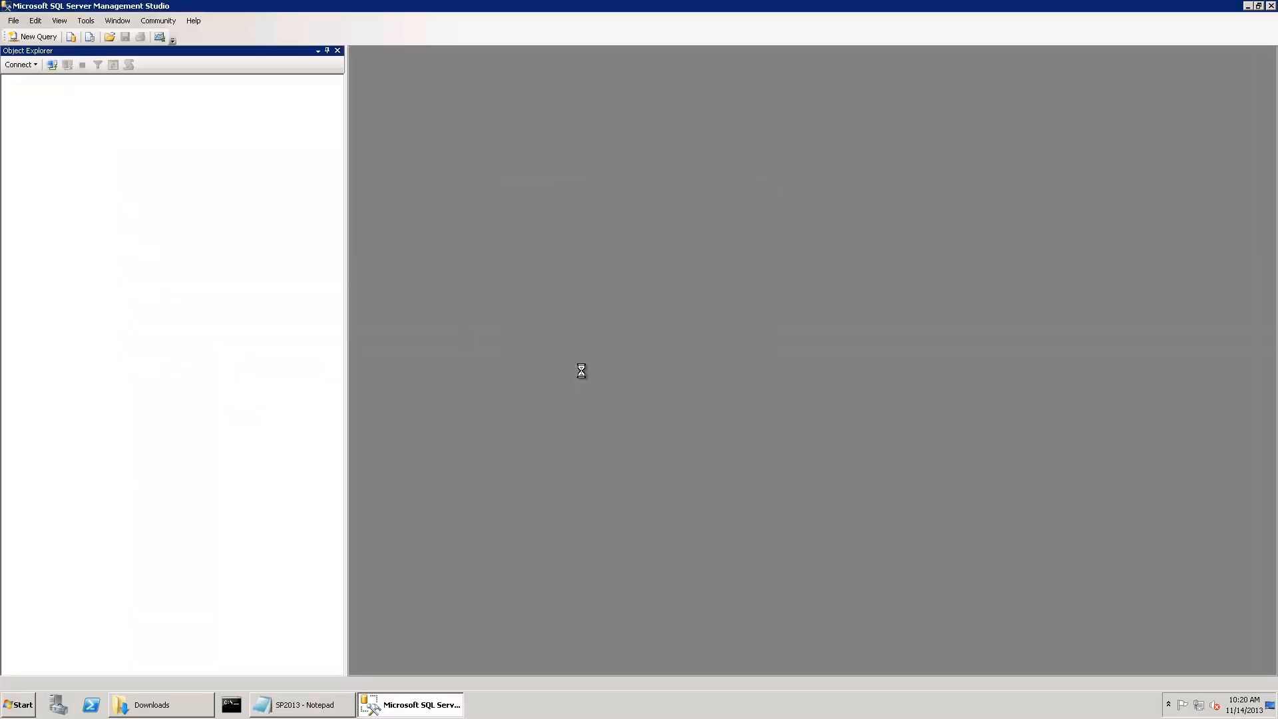
{"action": "double_click", "coordinate": [68, 91]}
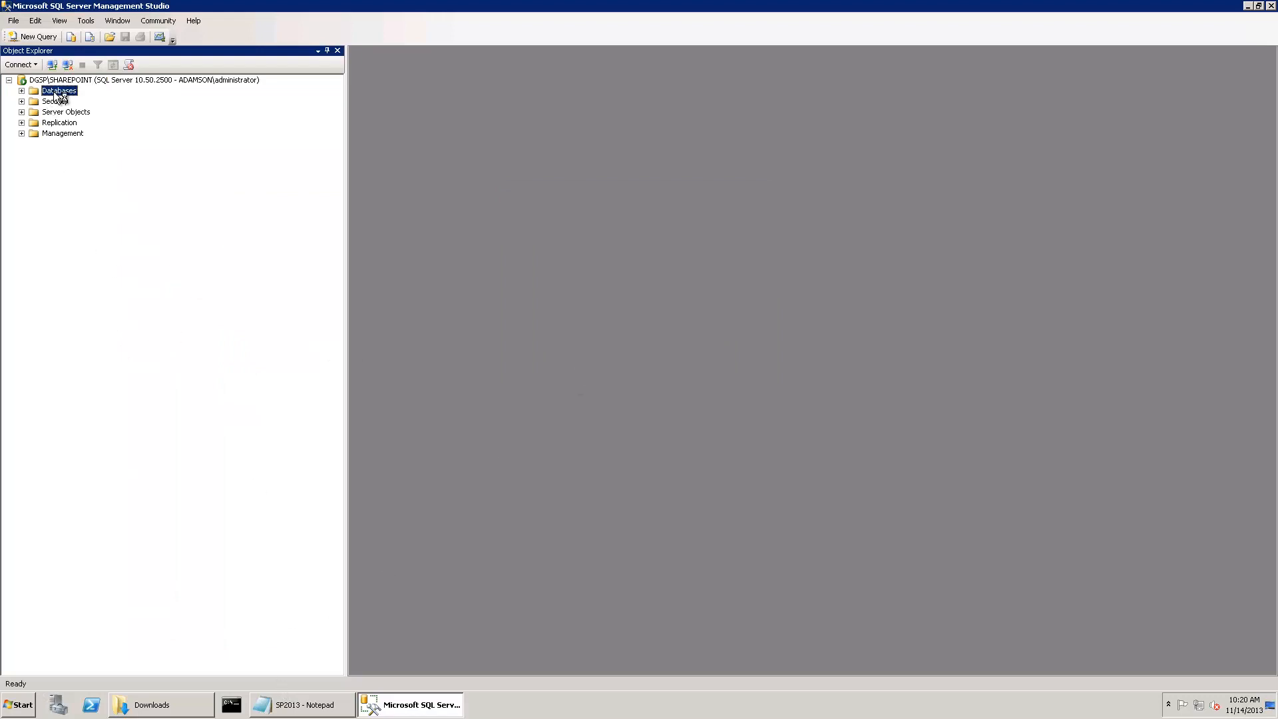
{"action": "right_click", "coordinate": [68, 89]}
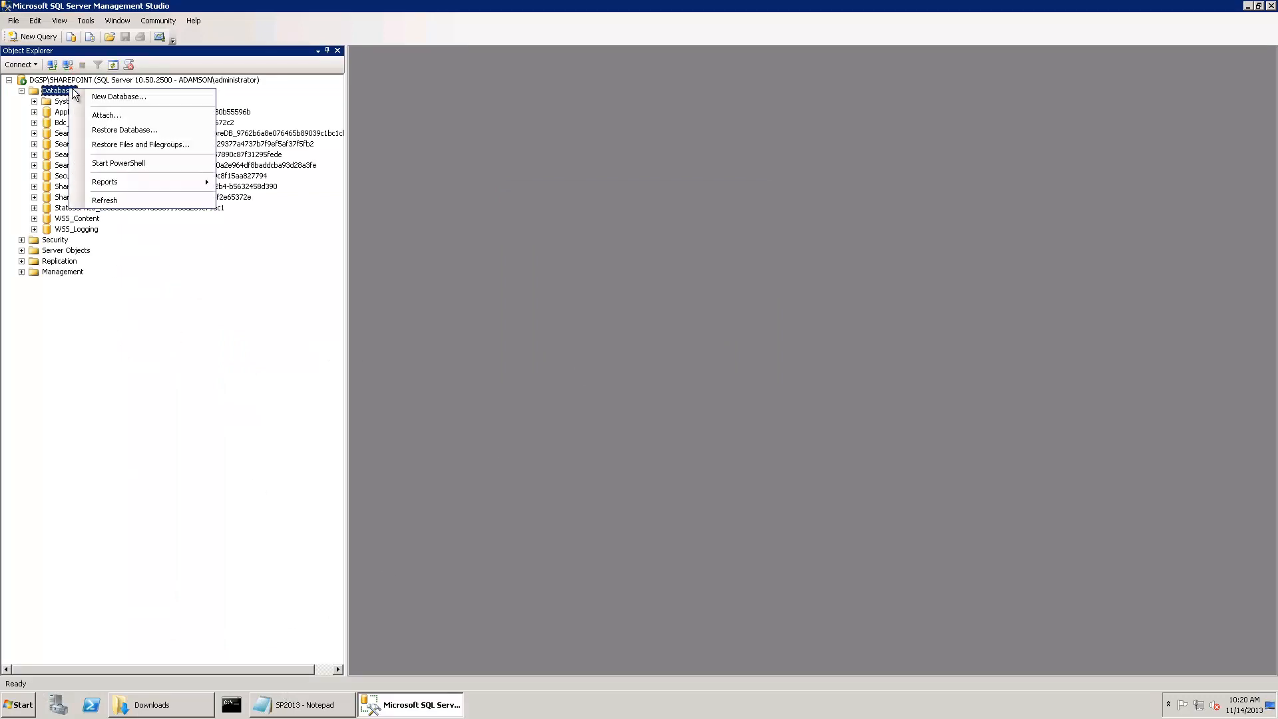
{"action": "left_click", "coordinate": [103, 97]}
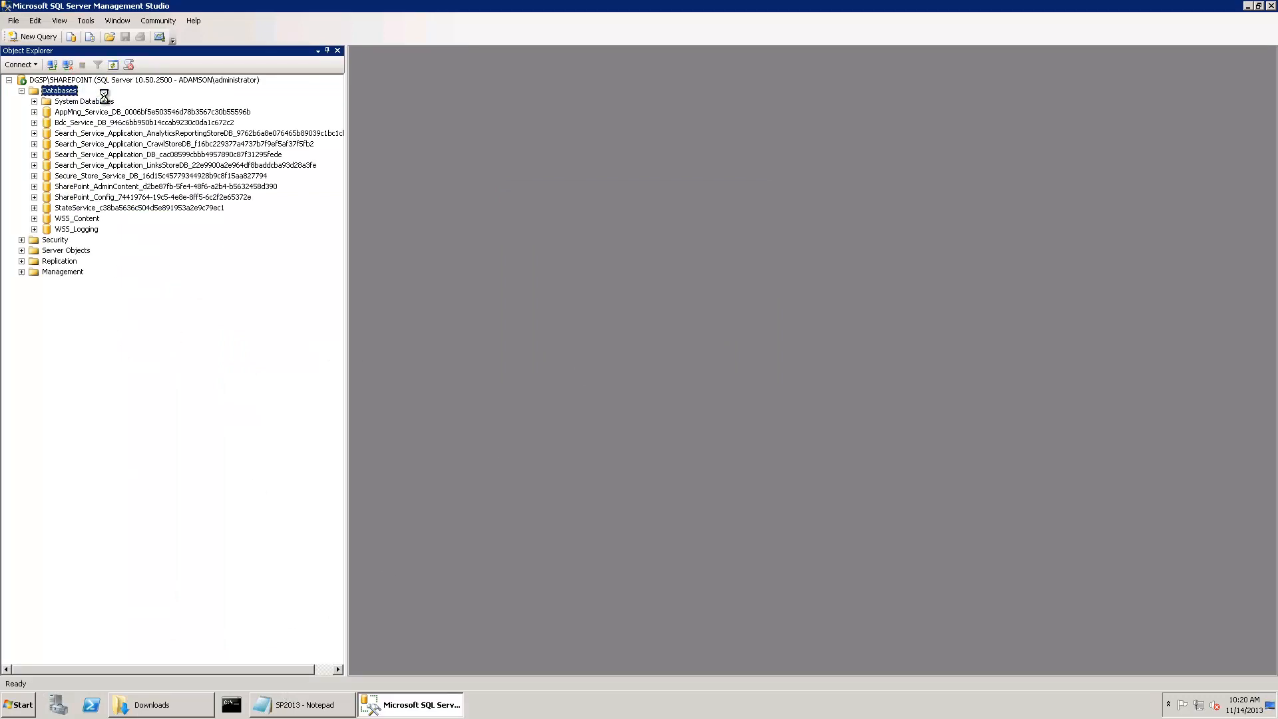
{"action": "left_click", "coordinate": [303, 707]}
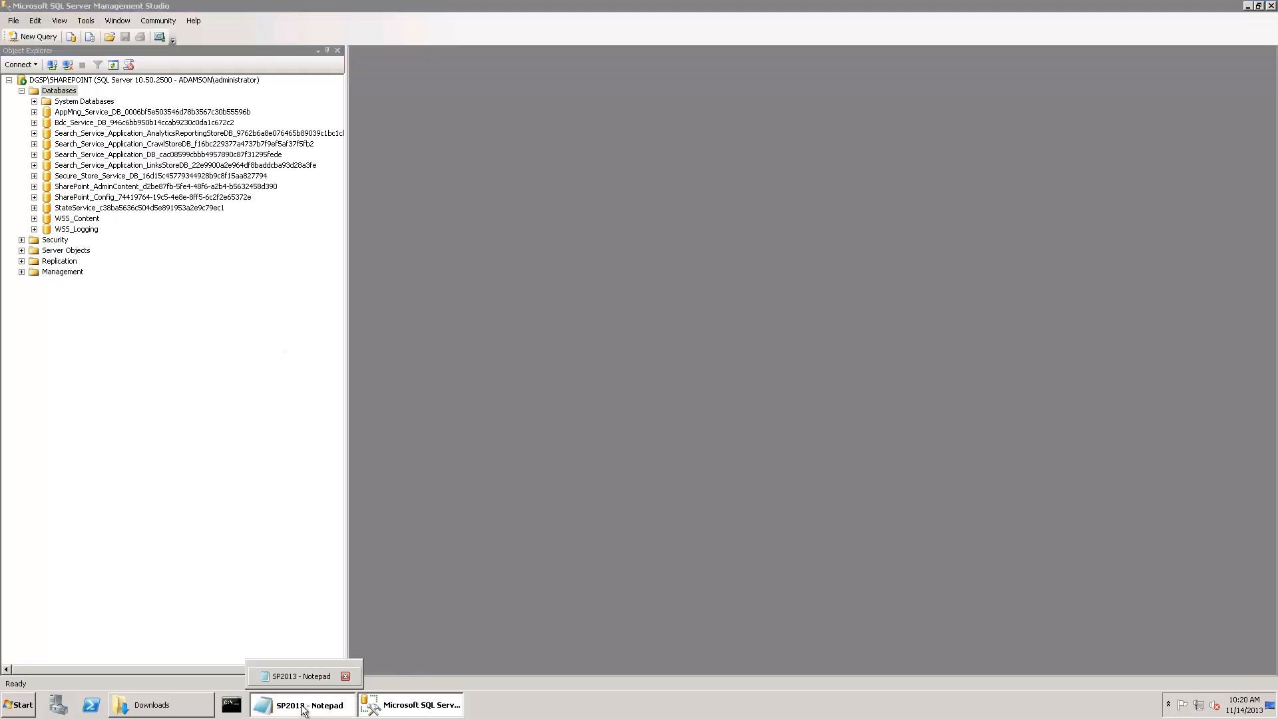
{"action": "left_click_drag", "start_coordinate": [657, 341], "coordinate": [782, 341]}
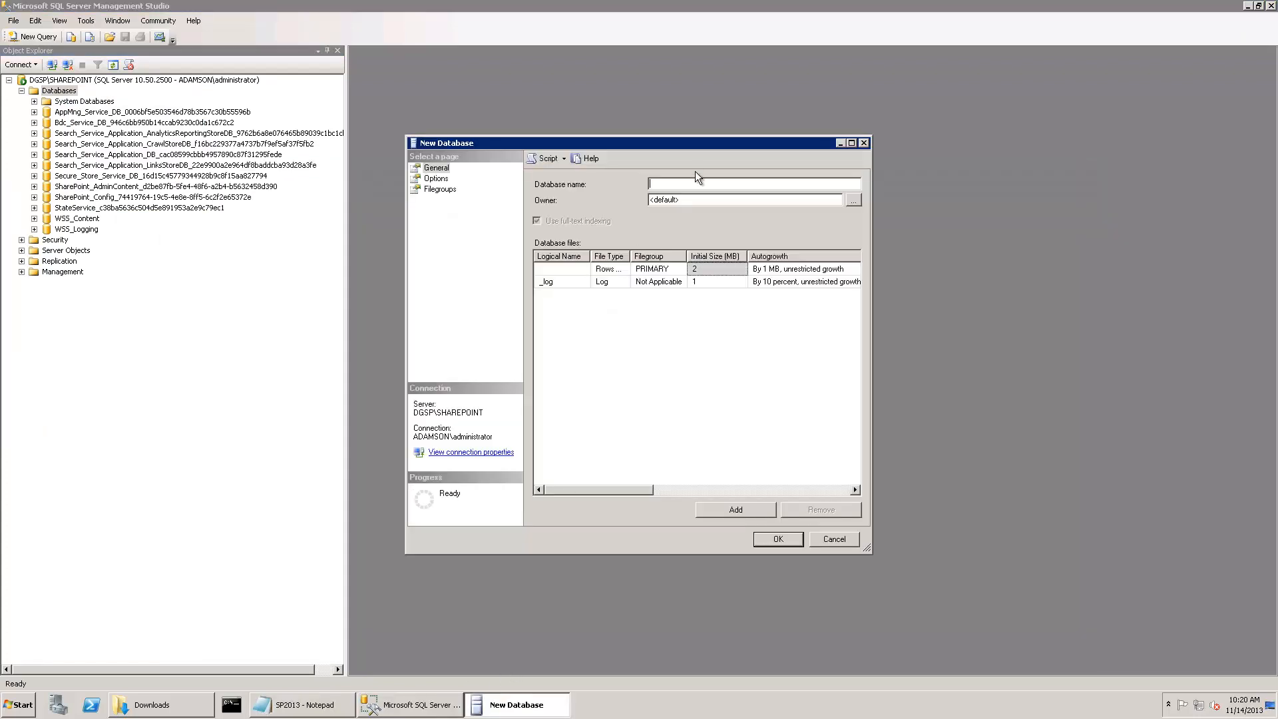
{"action": "type", "text": "Reference"}
{"action": "left_click", "coordinate": [853, 199]}
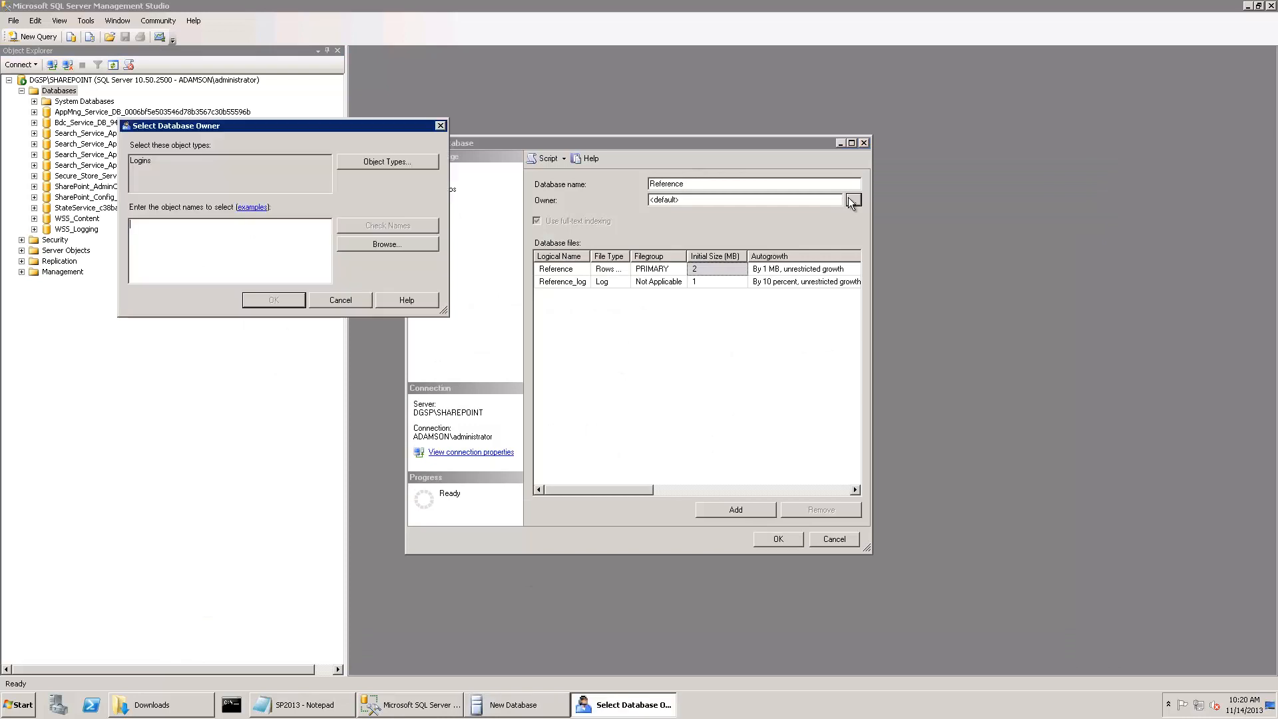
{"action": "left_click", "coordinate": [341, 300]}
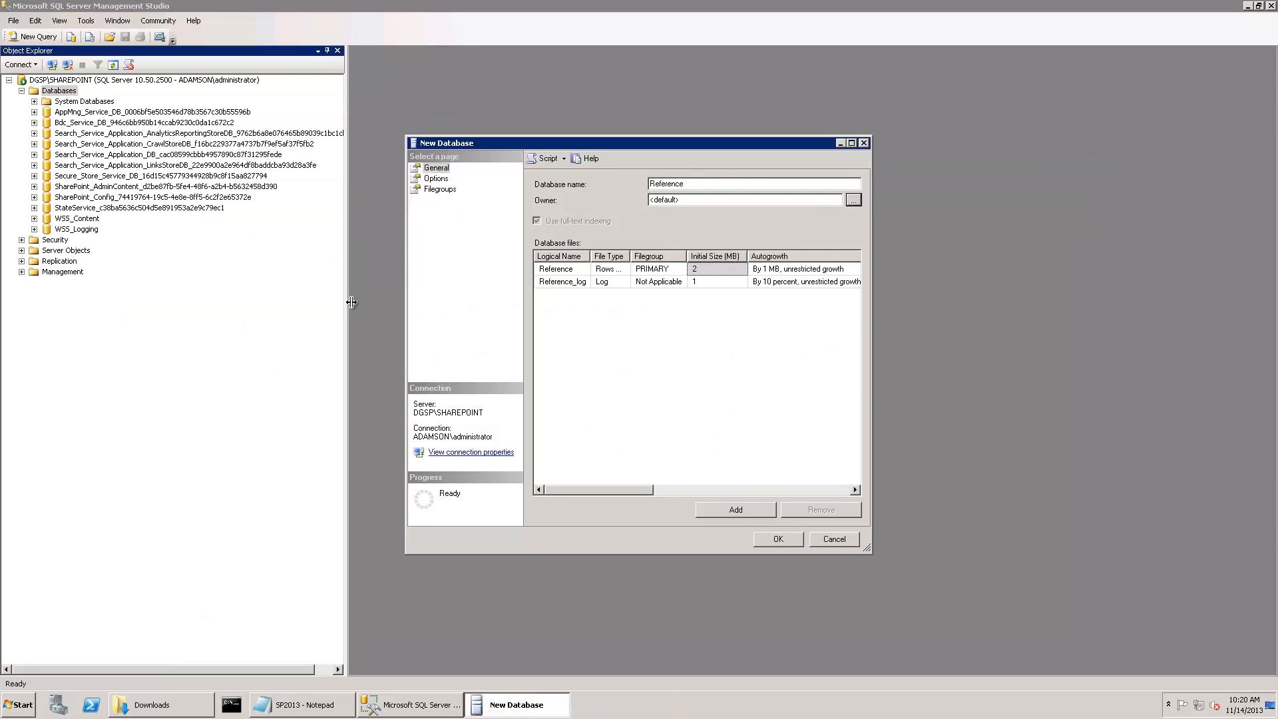
{"action": "left_click", "coordinate": [825, 538]}
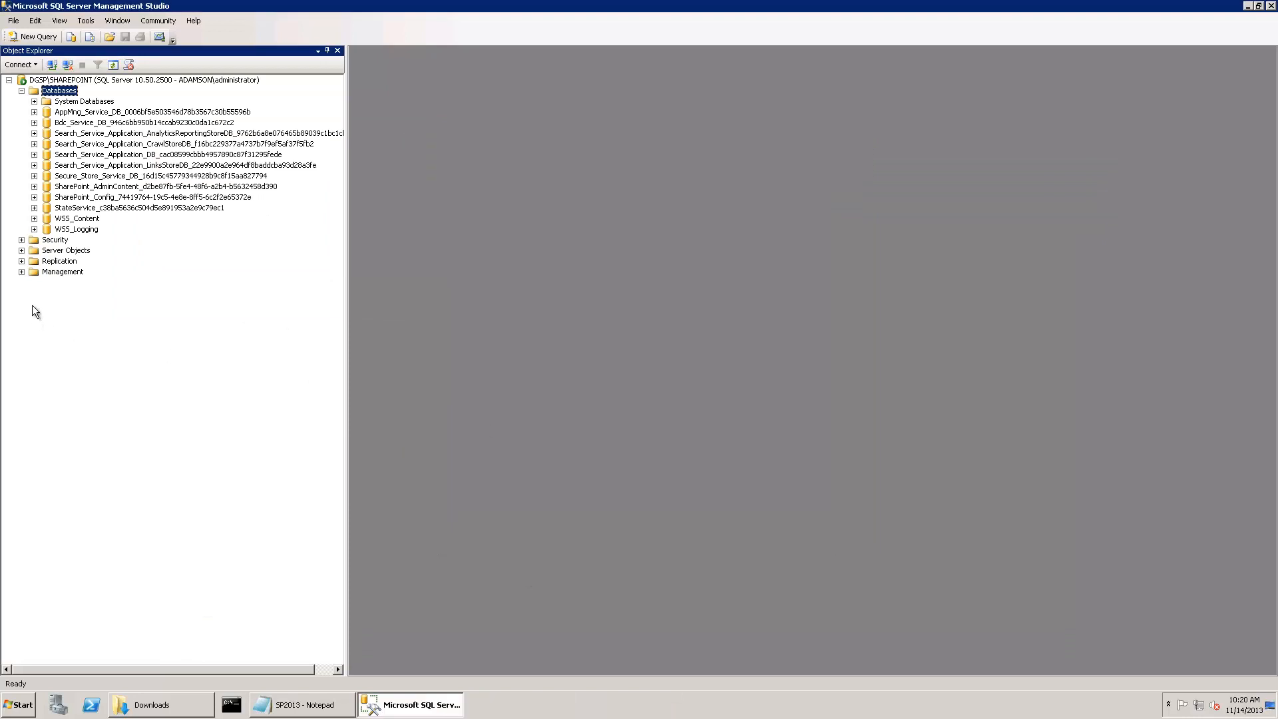
Expand the server's Security and Logins folders and start creating a new login.
{"action": "left_click", "coordinate": [21, 239]}
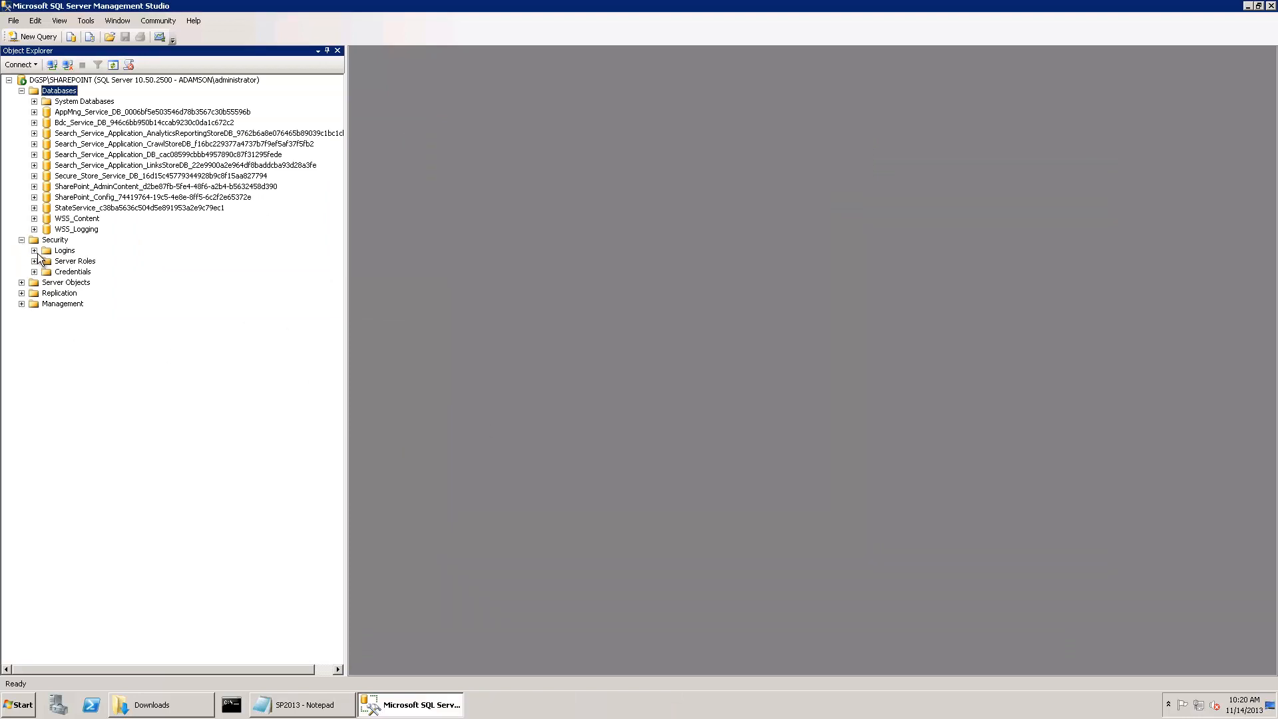
{"action": "left_click", "coordinate": [34, 250]}
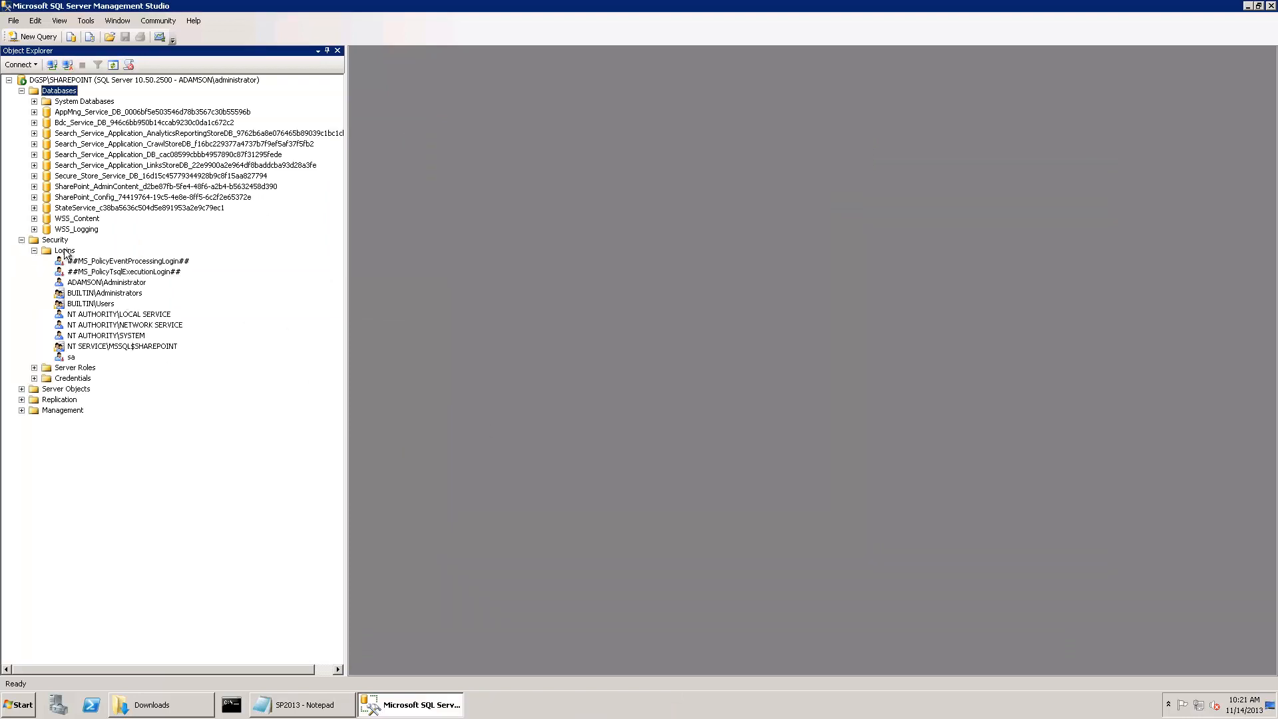
{"action": "right_click", "coordinate": [66, 251]}
{"action": "left_click", "coordinate": [103, 256]}
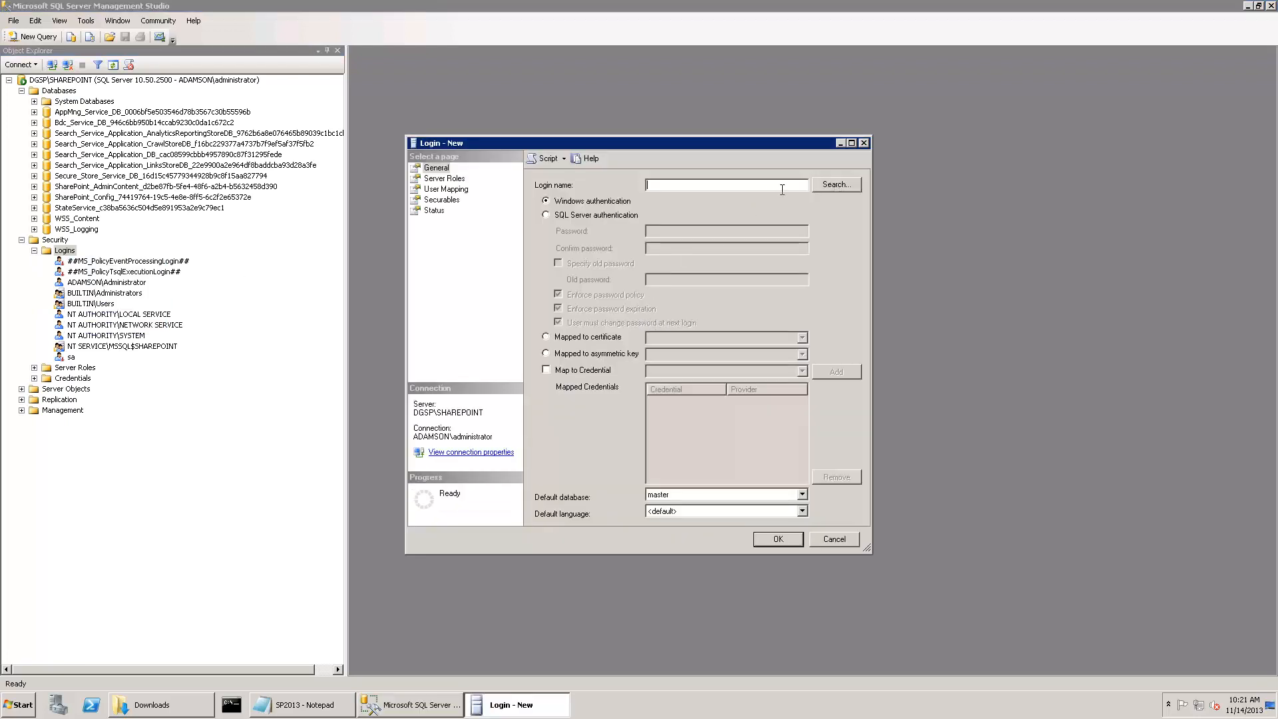
Try to set the login name to adamson\administrator by picking the matching Administrator account and the Entire Directory location.
{"action": "type", "text": "adamson\\administrator"}
{"action": "left_click", "coordinate": [837, 185]}
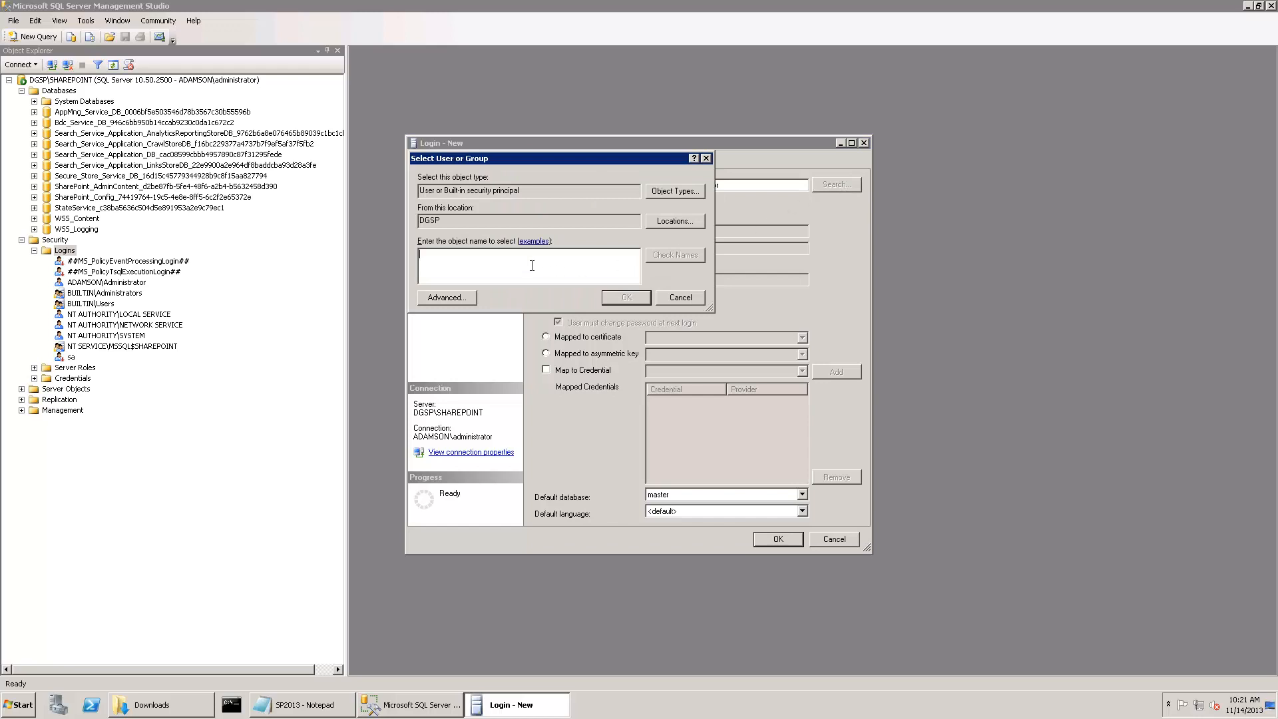
{"action": "type", "text": "adamson\\administrator"}
{"action": "left_click", "coordinate": [676, 255]}
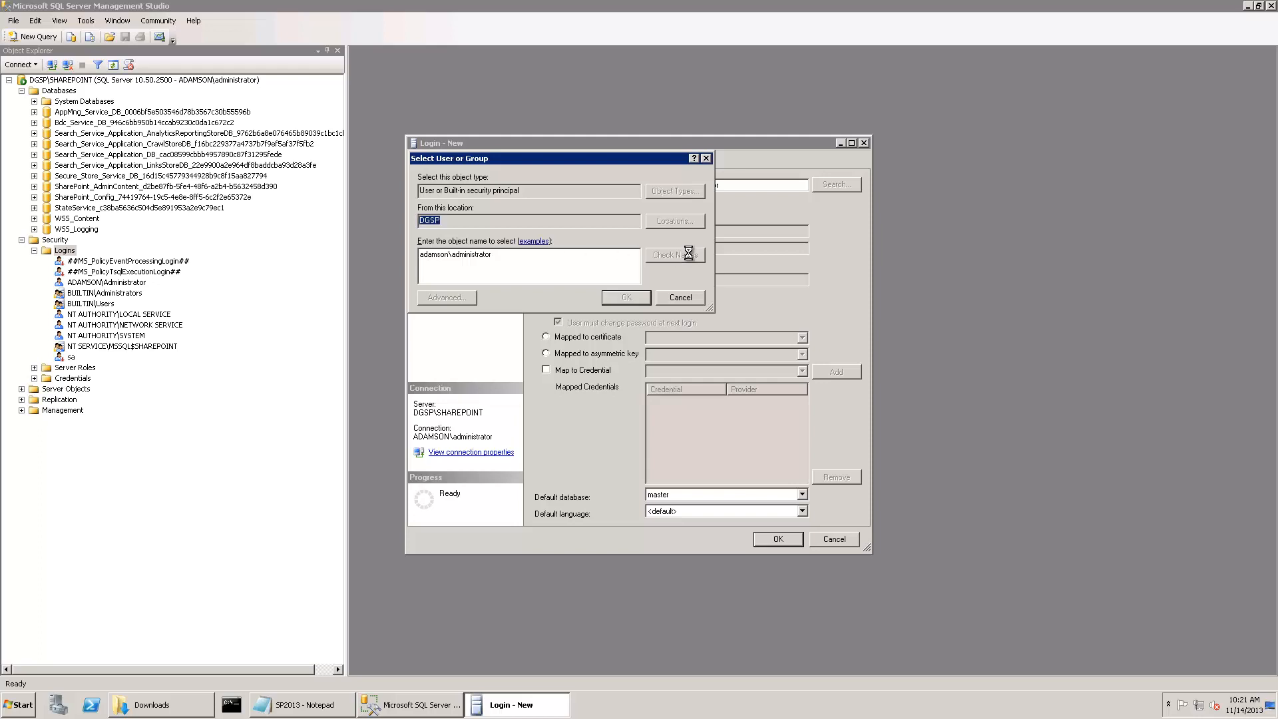
{"action": "left_click", "coordinate": [479, 264]}
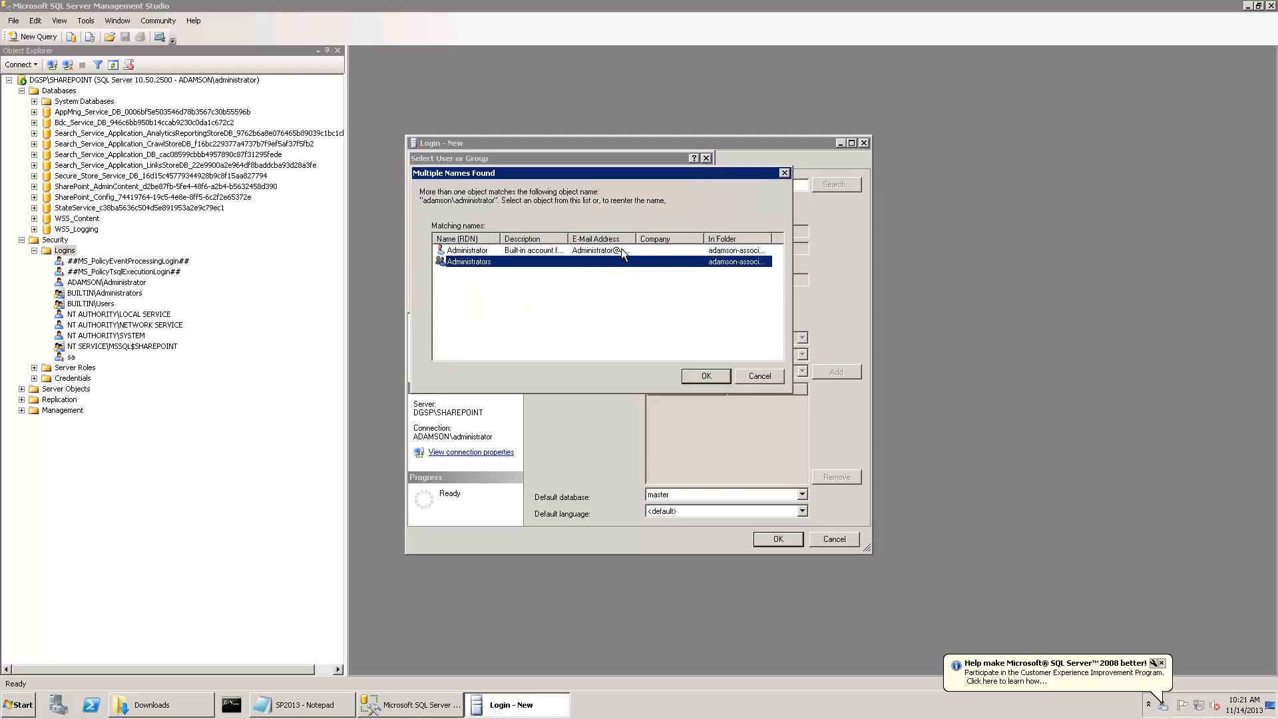
{"action": "double_click", "coordinate": [636, 239]}
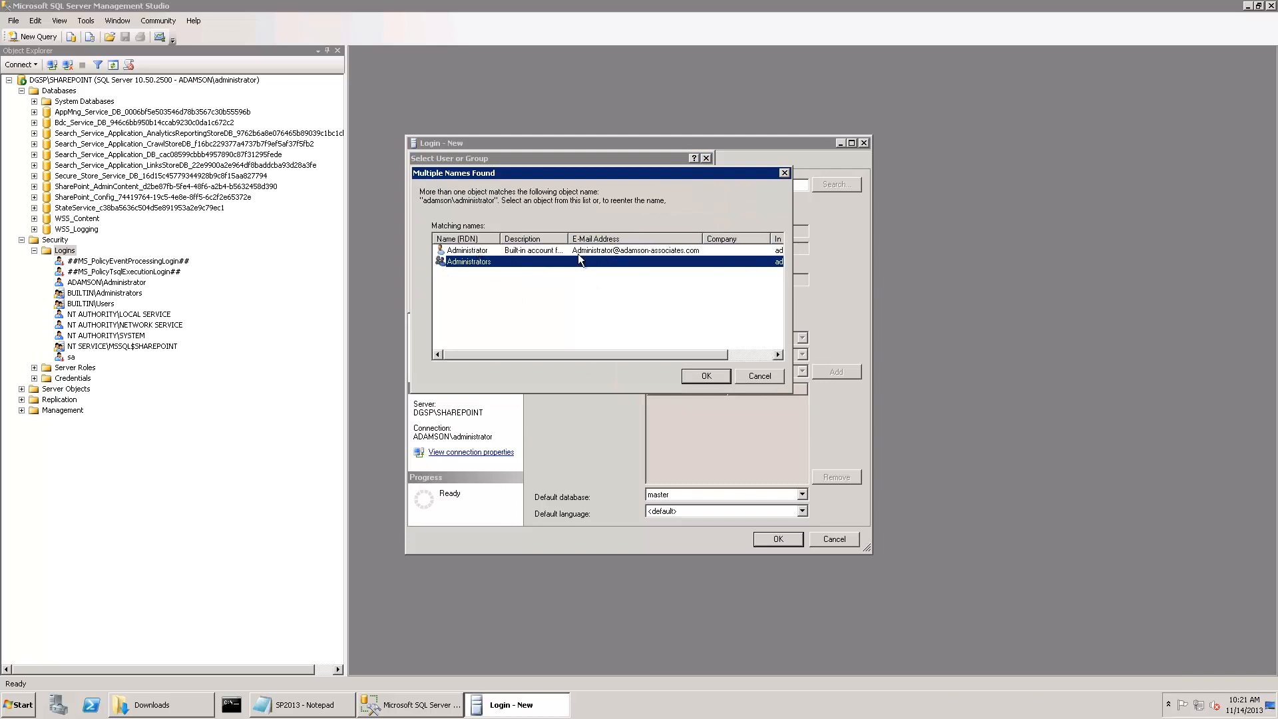
{"action": "left_click", "coordinate": [504, 252]}
{"action": "left_click", "coordinate": [701, 374]}
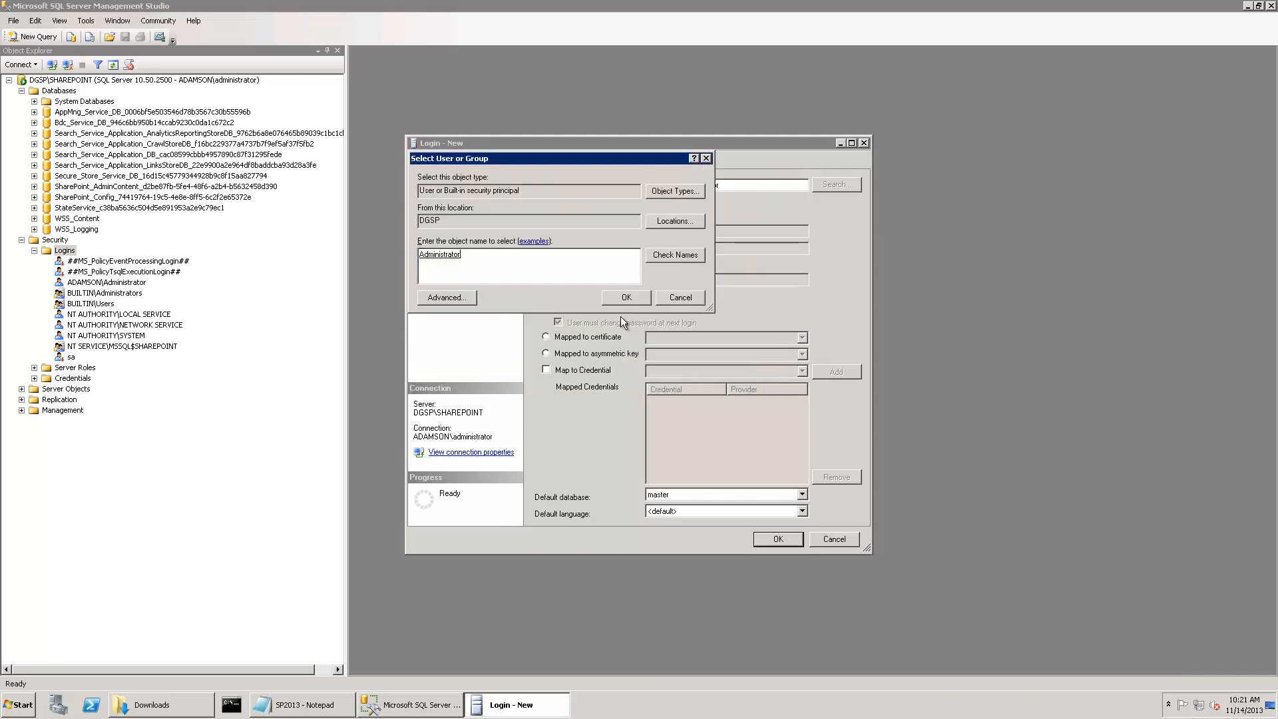
{"action": "left_click", "coordinate": [623, 300]}
{"action": "left_click", "coordinate": [686, 220]}
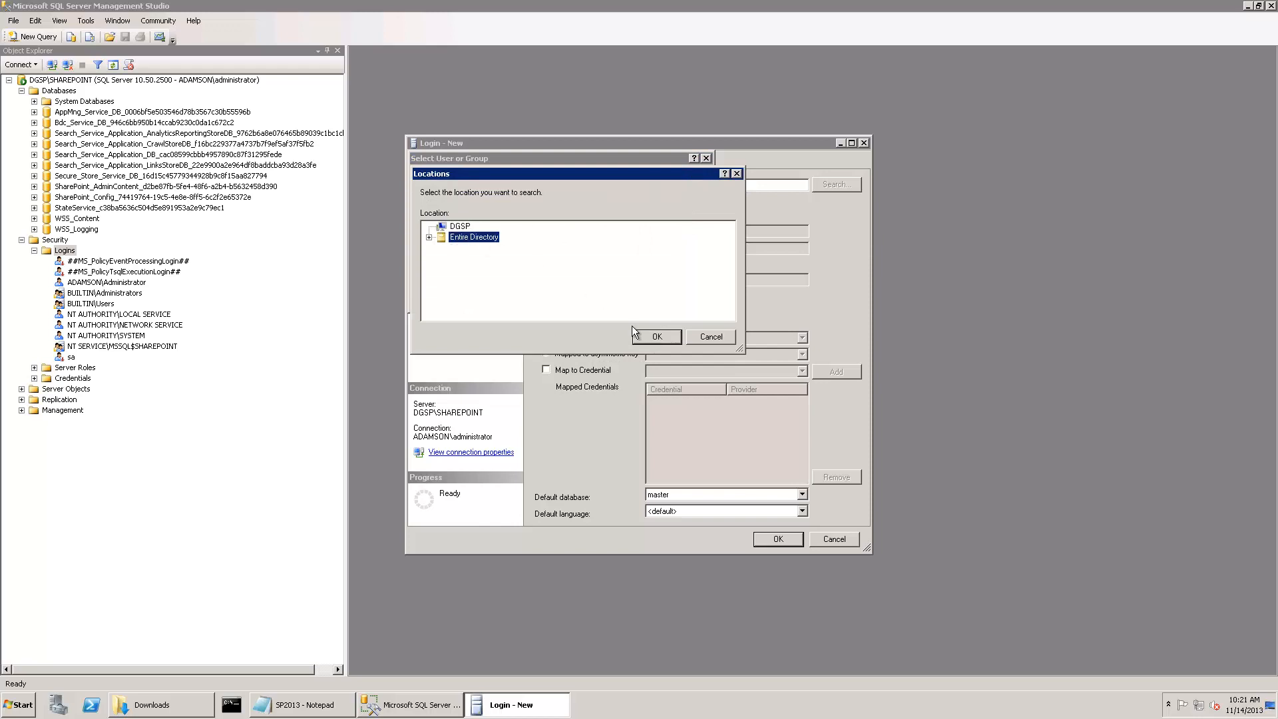
{"action": "left_click", "coordinate": [656, 335]}
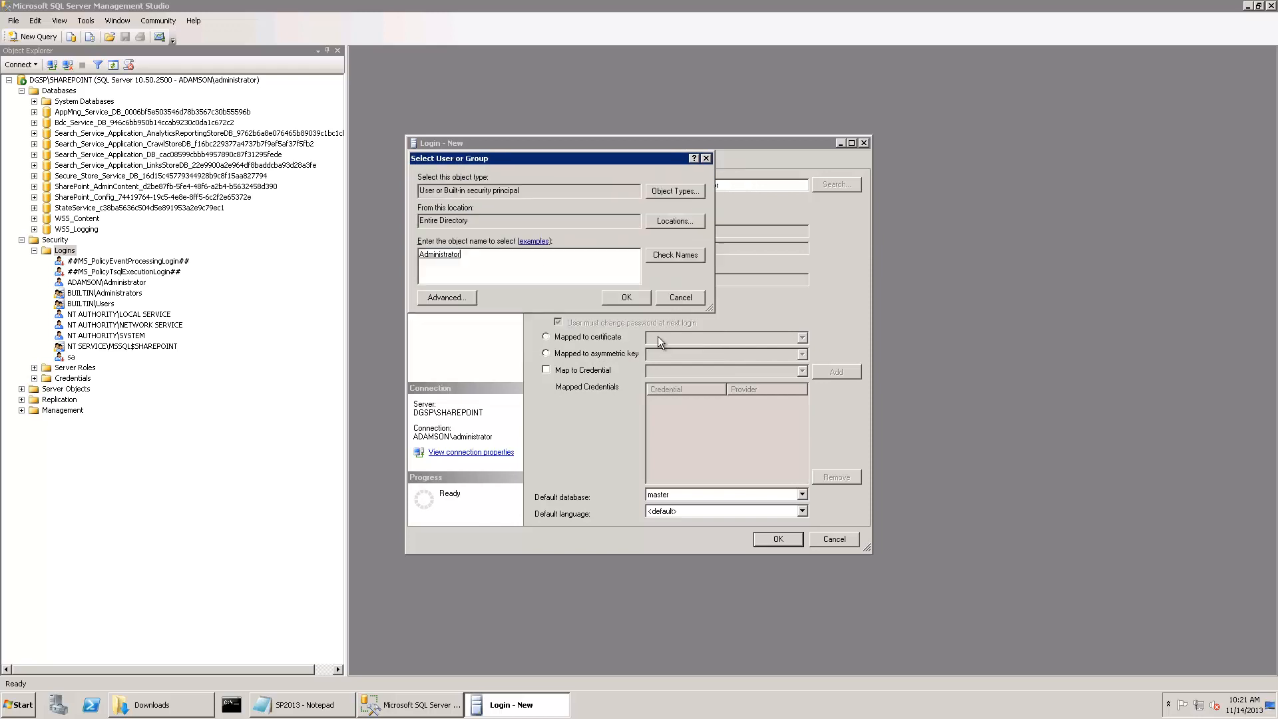
{"action": "left_click", "coordinate": [626, 297]}
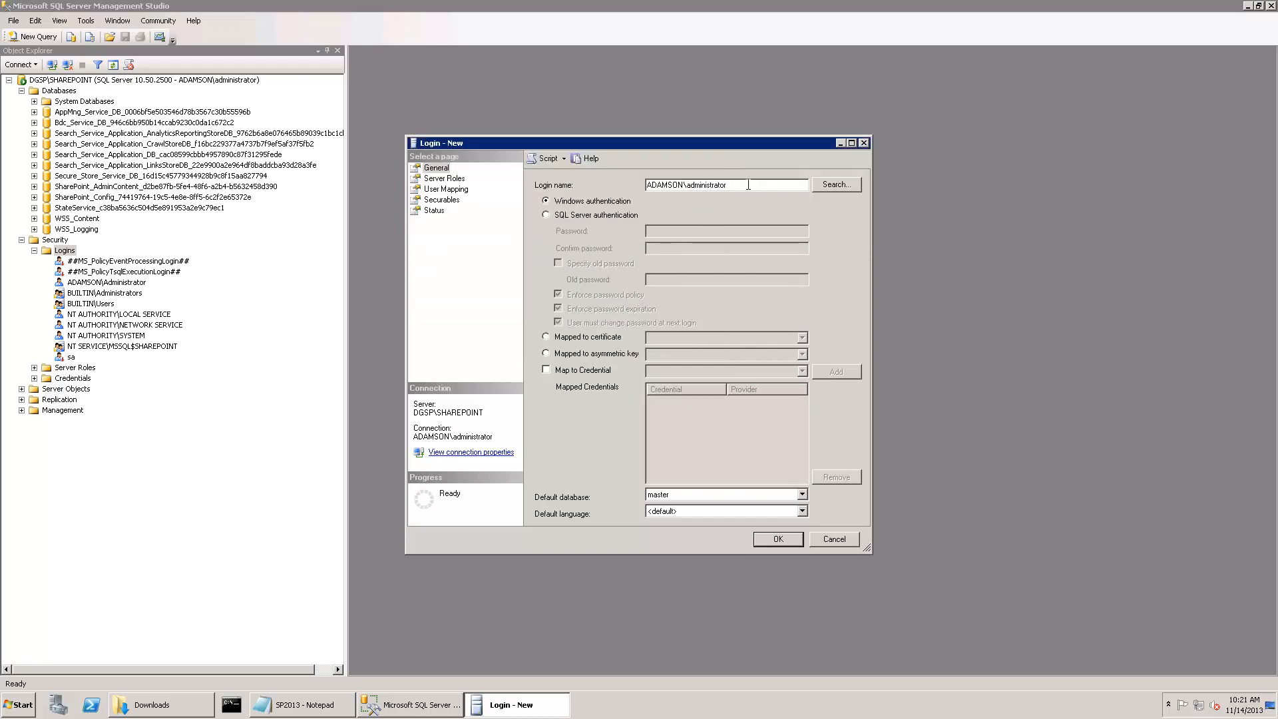
Try to reselect the new login's name by choosing the matching Administrator account from the Entire Directory location.
{"action": "key", "text": "shift+Home"}
{"action": "key", "text": "Delete"}
{"action": "left_click", "coordinate": [829, 189]}
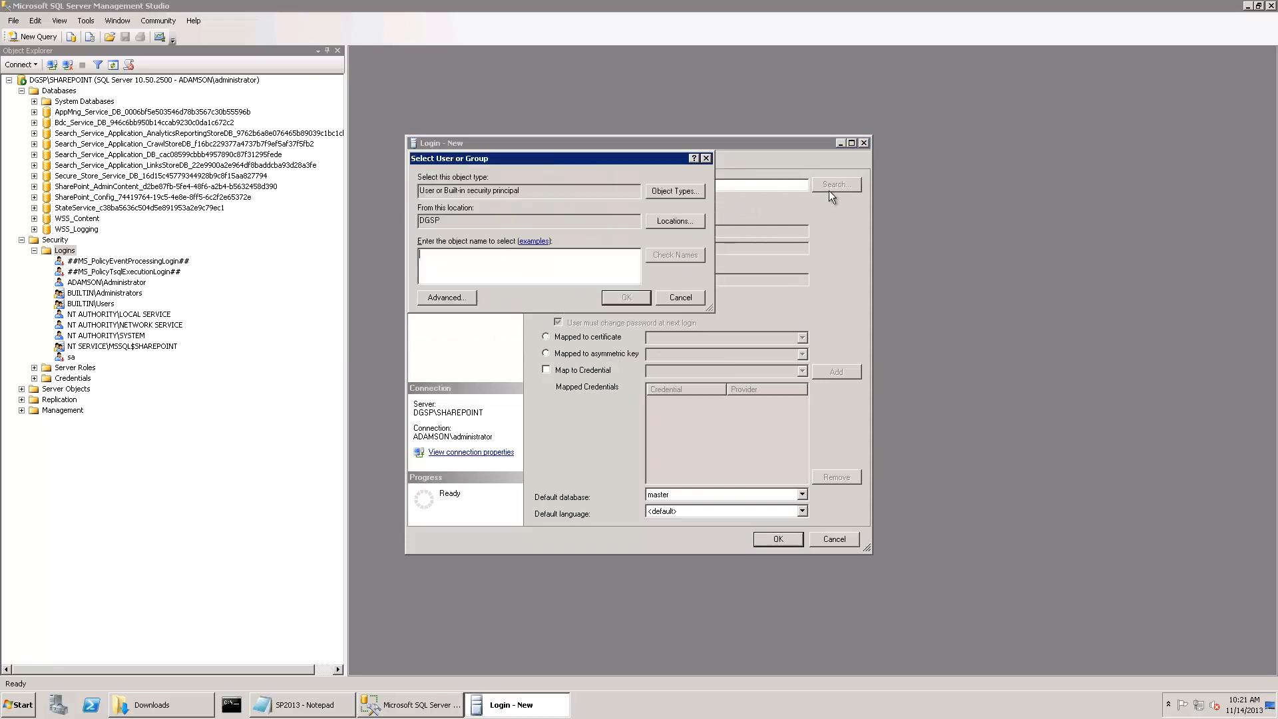
{"action": "left_click", "coordinate": [533, 241]}
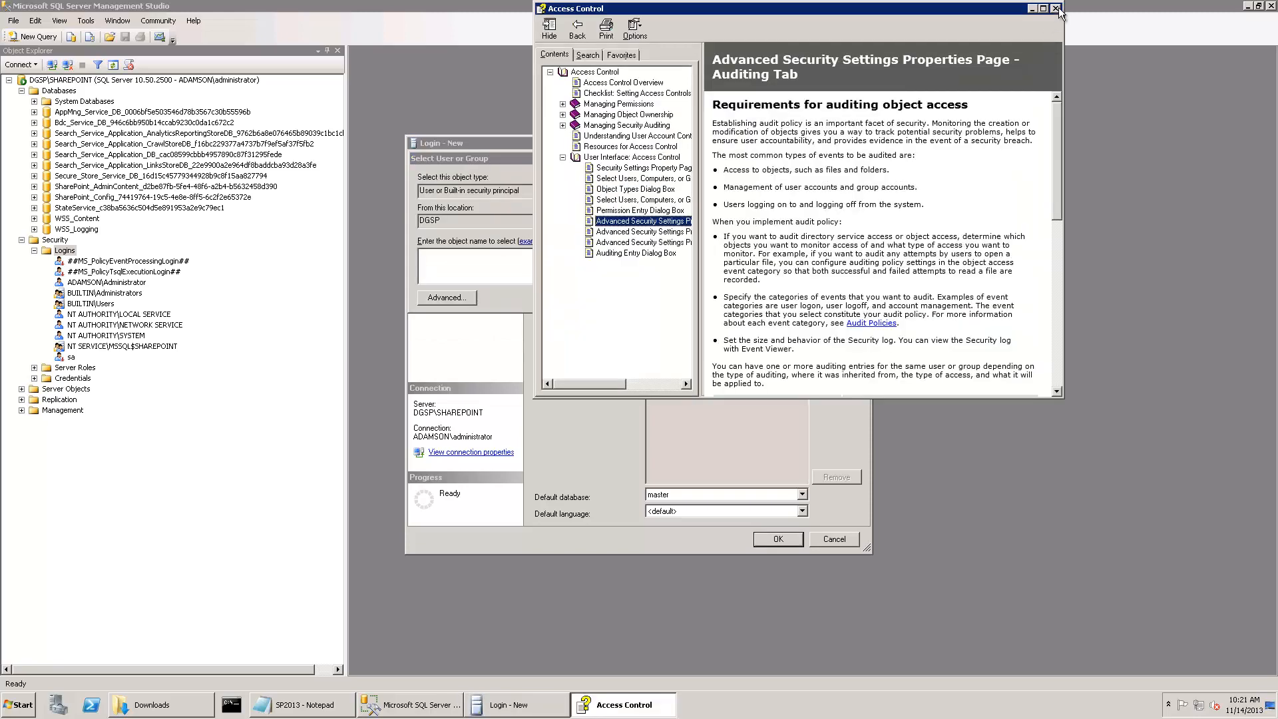
{"action": "left_click", "coordinate": [1059, 11]}
{"action": "left_click", "coordinate": [677, 225]}
{"action": "left_click", "coordinate": [492, 238]}
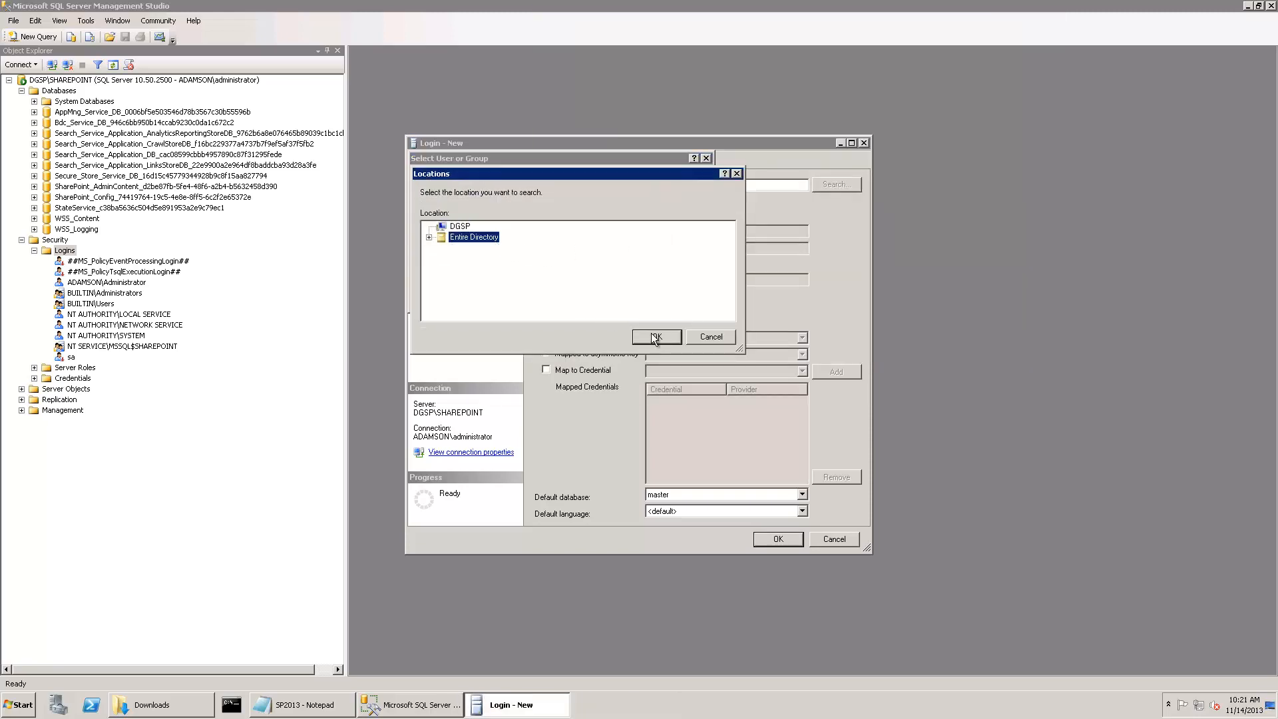
{"action": "left_click", "coordinate": [656, 336]}
{"action": "type", "text": "admini"}
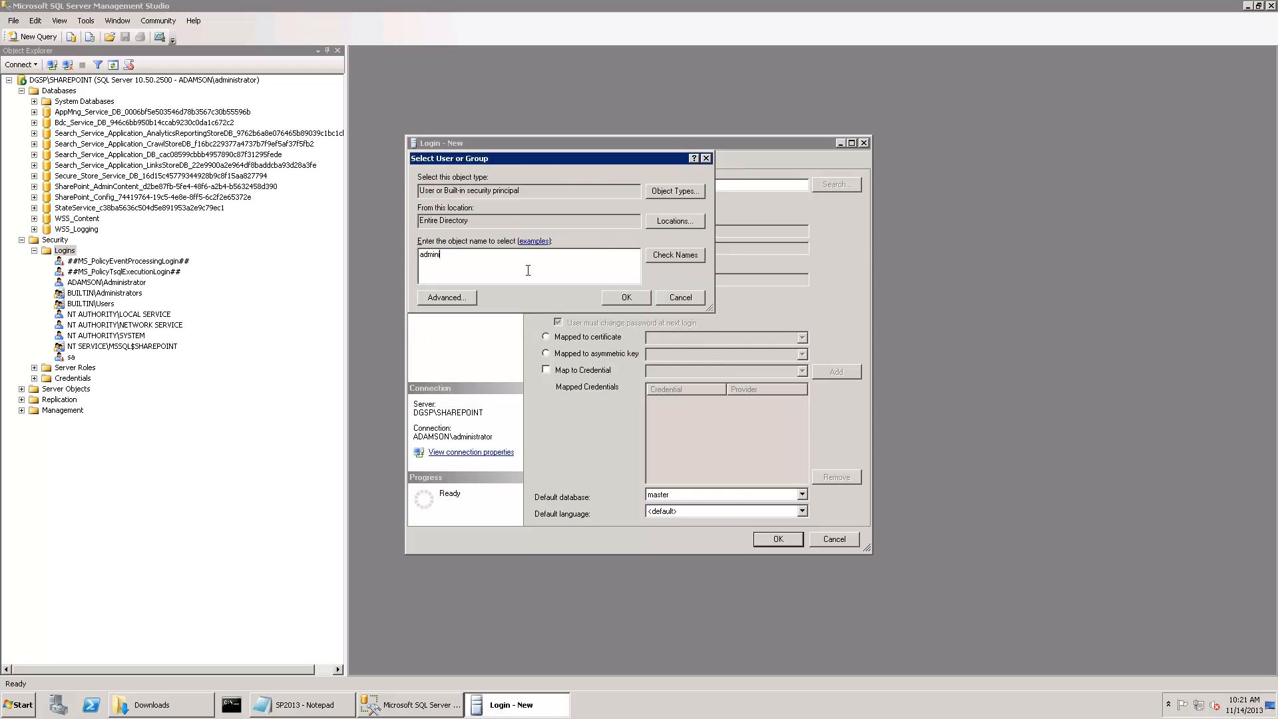
{"action": "type", "text": "strator"}
{"action": "left_click", "coordinate": [666, 259]}
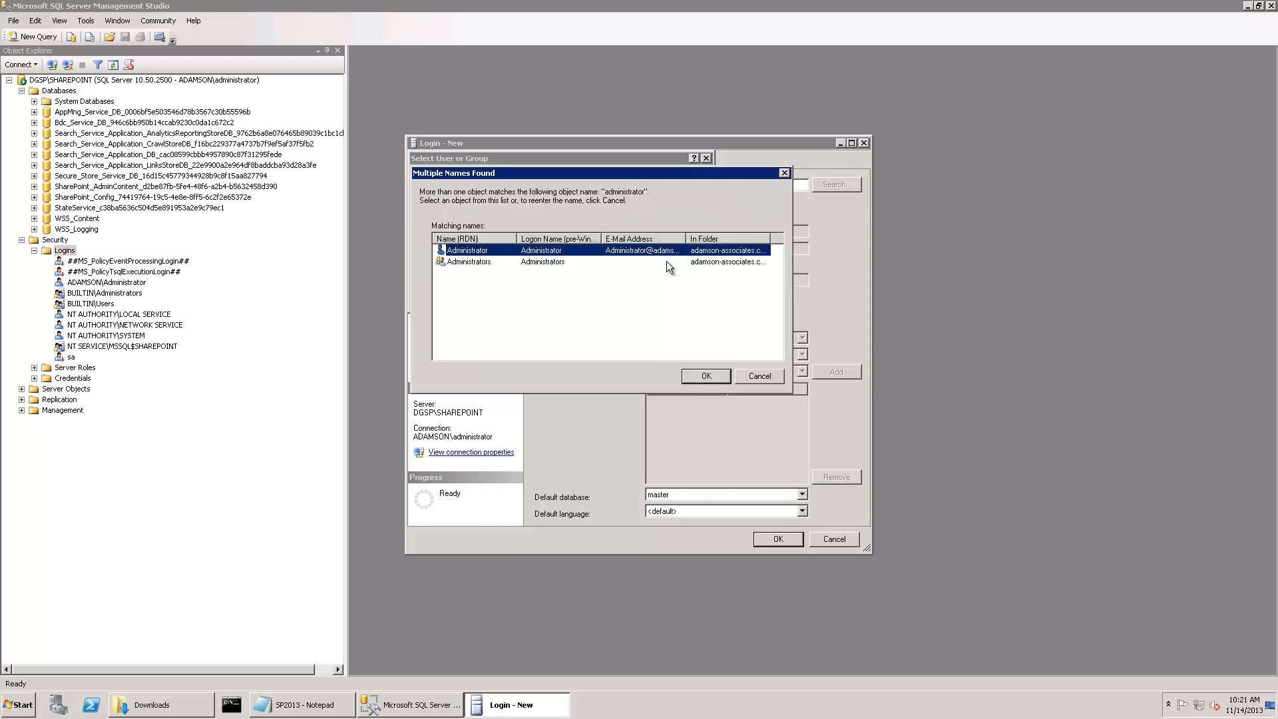
{"action": "left_click", "coordinate": [689, 377]}
{"action": "left_click", "coordinate": [625, 298]}
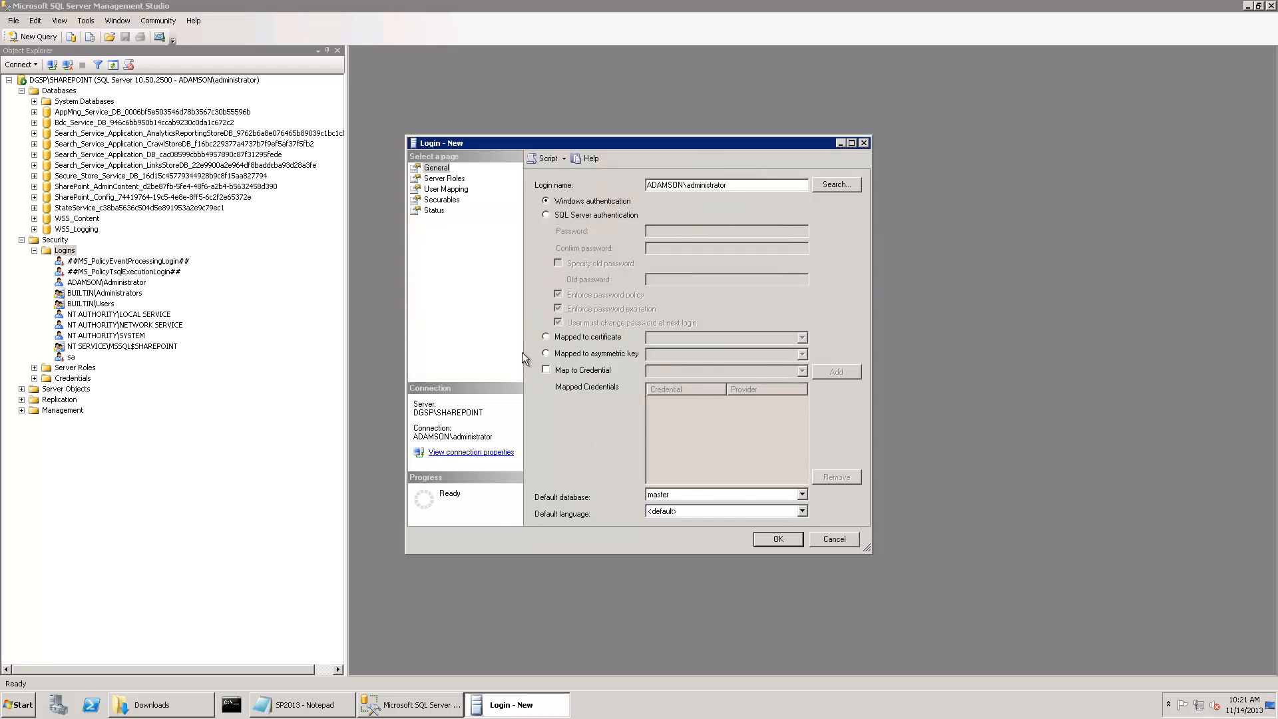
Try giving the new login the dbcreator and securityadmin server roles, and review its User Mapping, Securables and Status settings.
{"action": "left_click", "coordinate": [449, 180]}
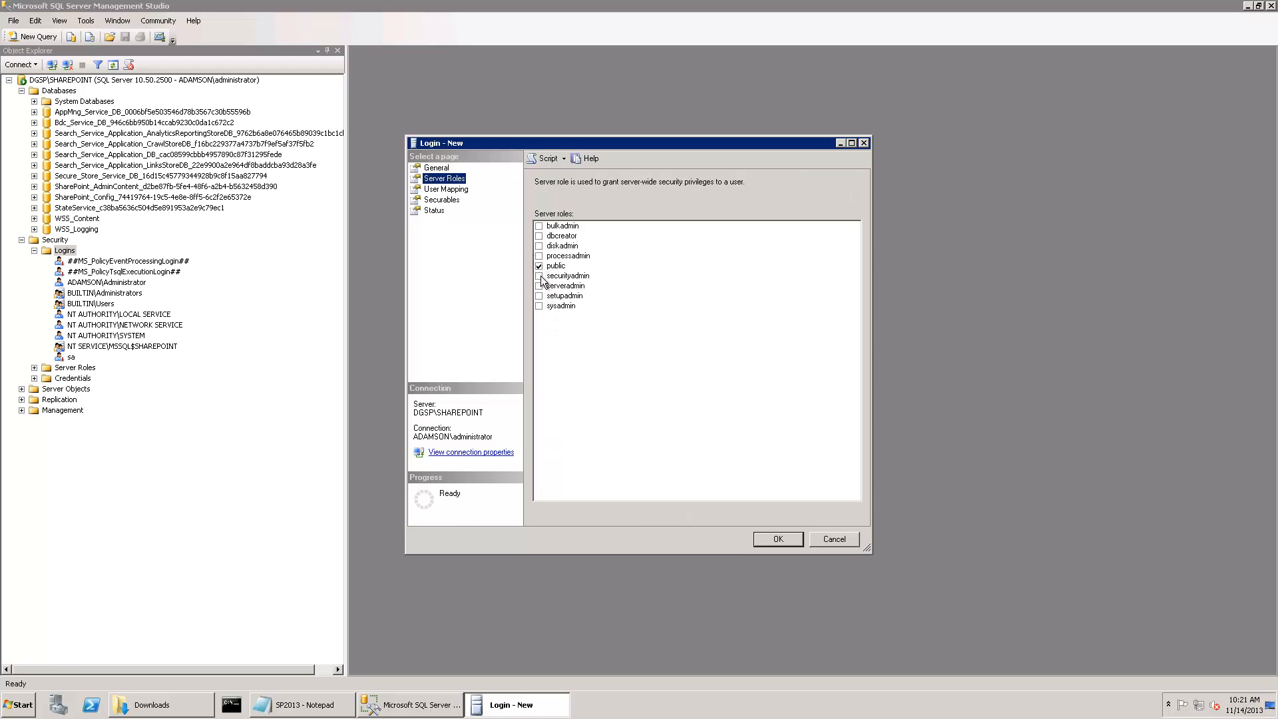
{"action": "left_click", "coordinate": [539, 236]}
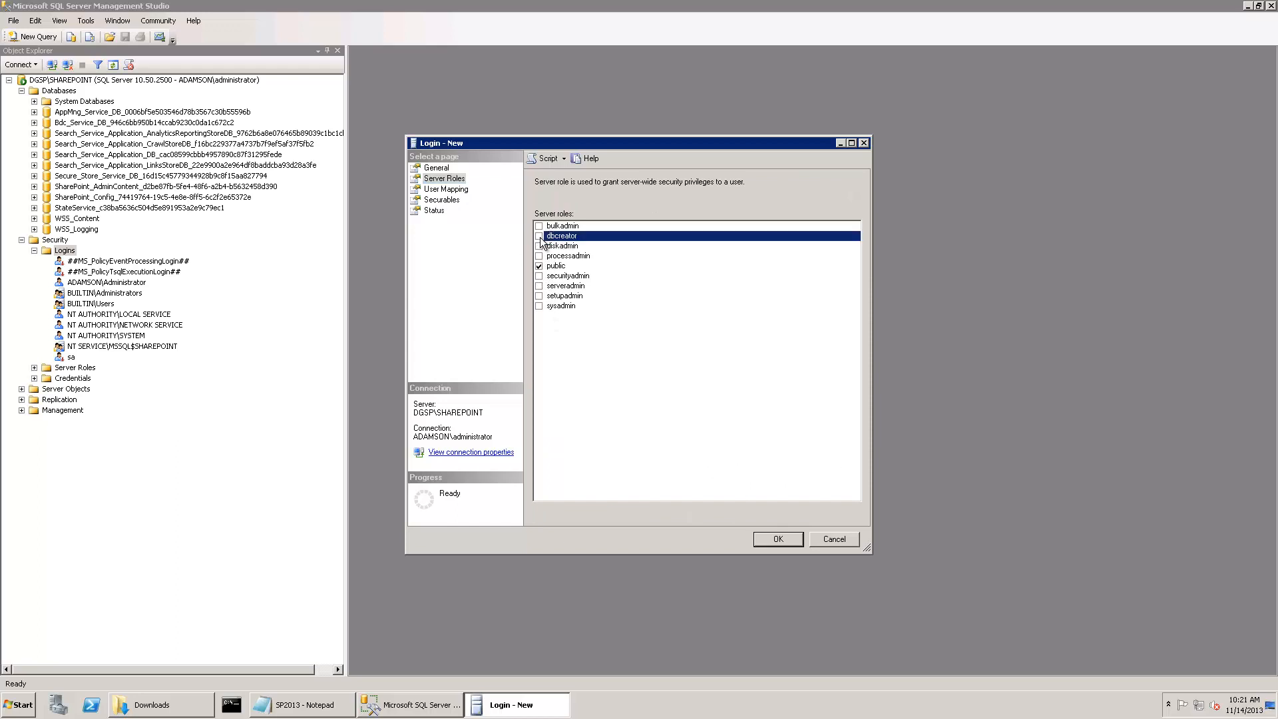
{"action": "left_click", "coordinate": [538, 275]}
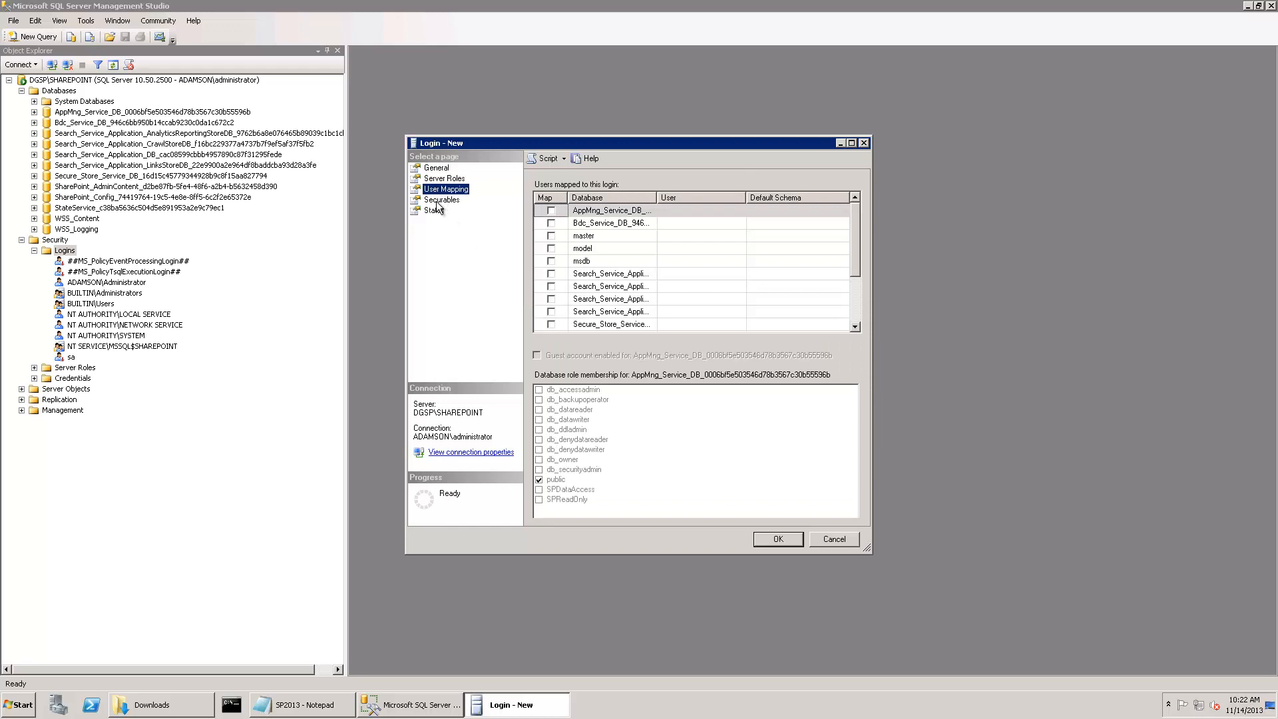
{"action": "left_click_drag", "start_coordinate": [860, 258], "coordinate": [712, 216]}
{"action": "left_click", "coordinate": [446, 201]}
{"action": "left_click", "coordinate": [433, 211]}
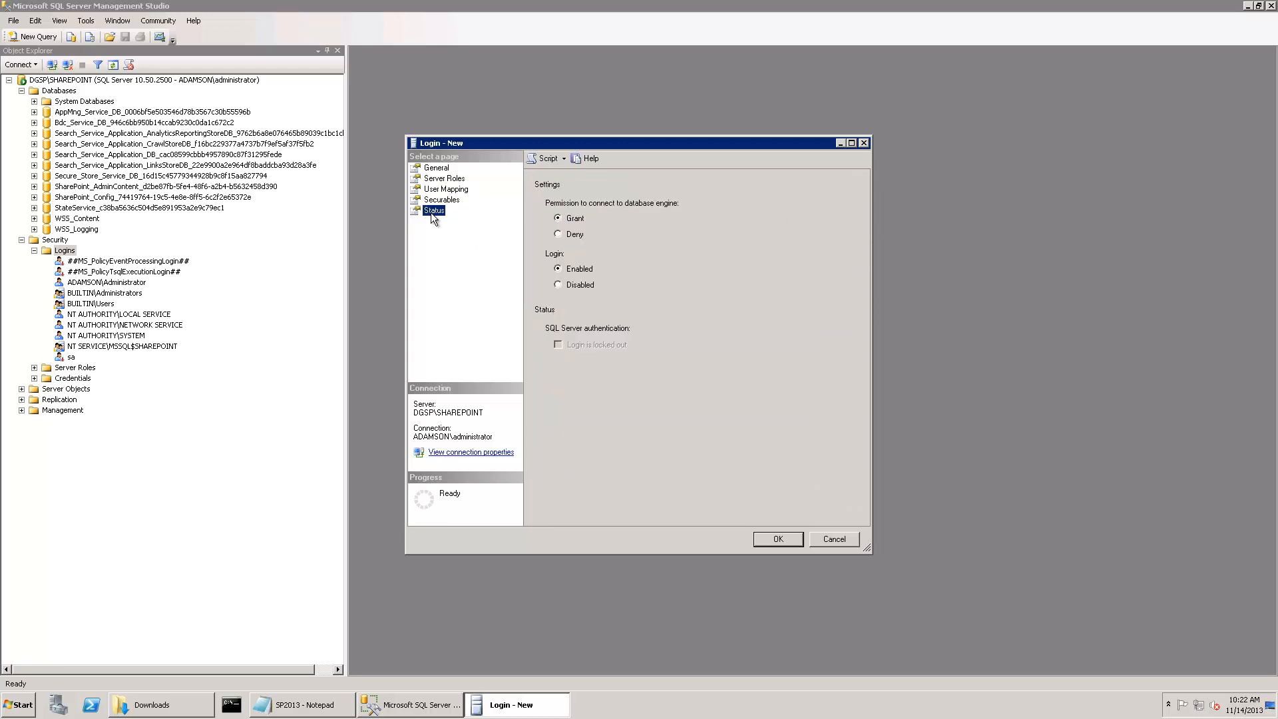
{"action": "left_click", "coordinate": [437, 169]}
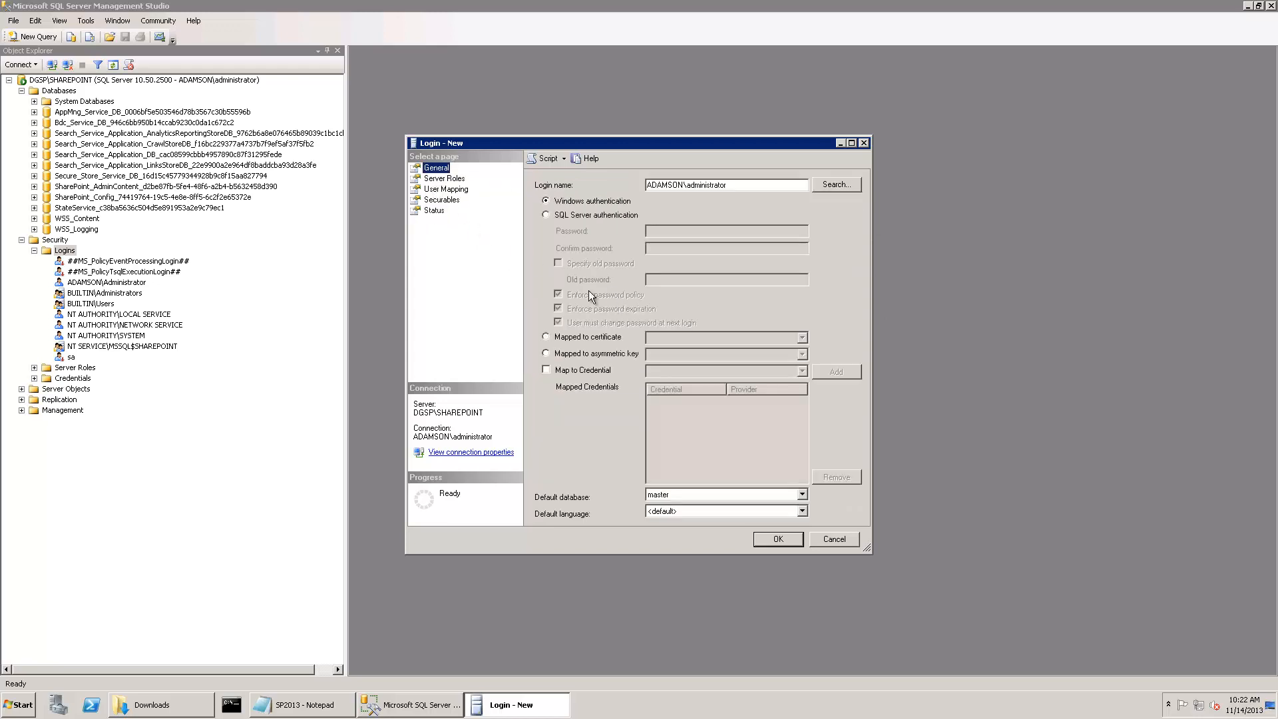
Try to create the ADAMSON\administrator login with the sysadmin server role added.
{"action": "left_click", "coordinate": [453, 179]}
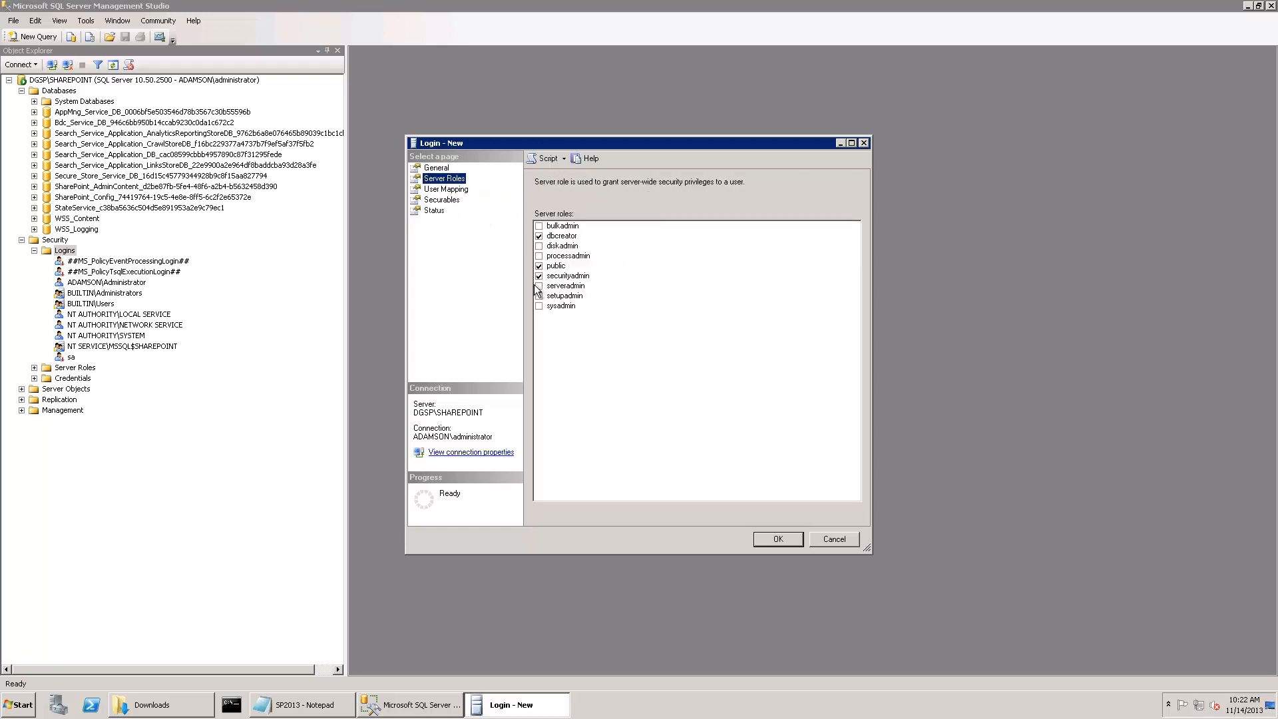
{"action": "left_click", "coordinate": [540, 305]}
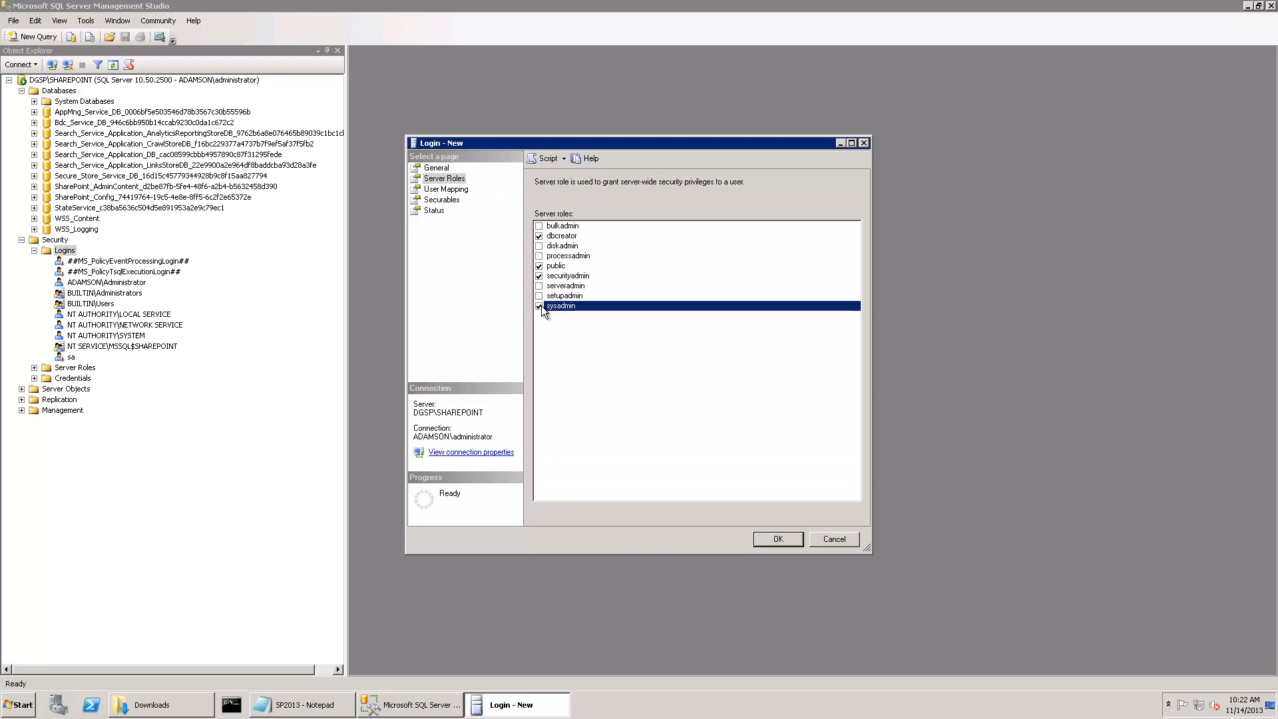
{"action": "left_click", "coordinate": [777, 540]}
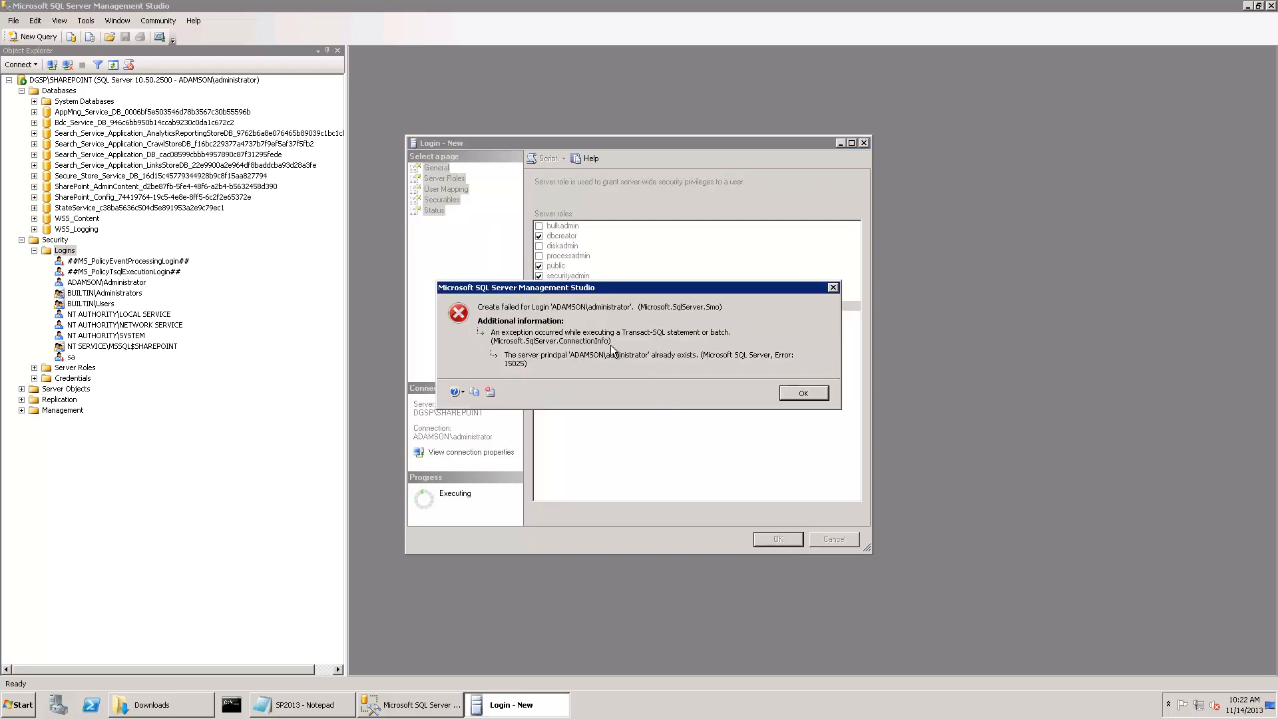
{"action": "left_click", "coordinate": [812, 392]}
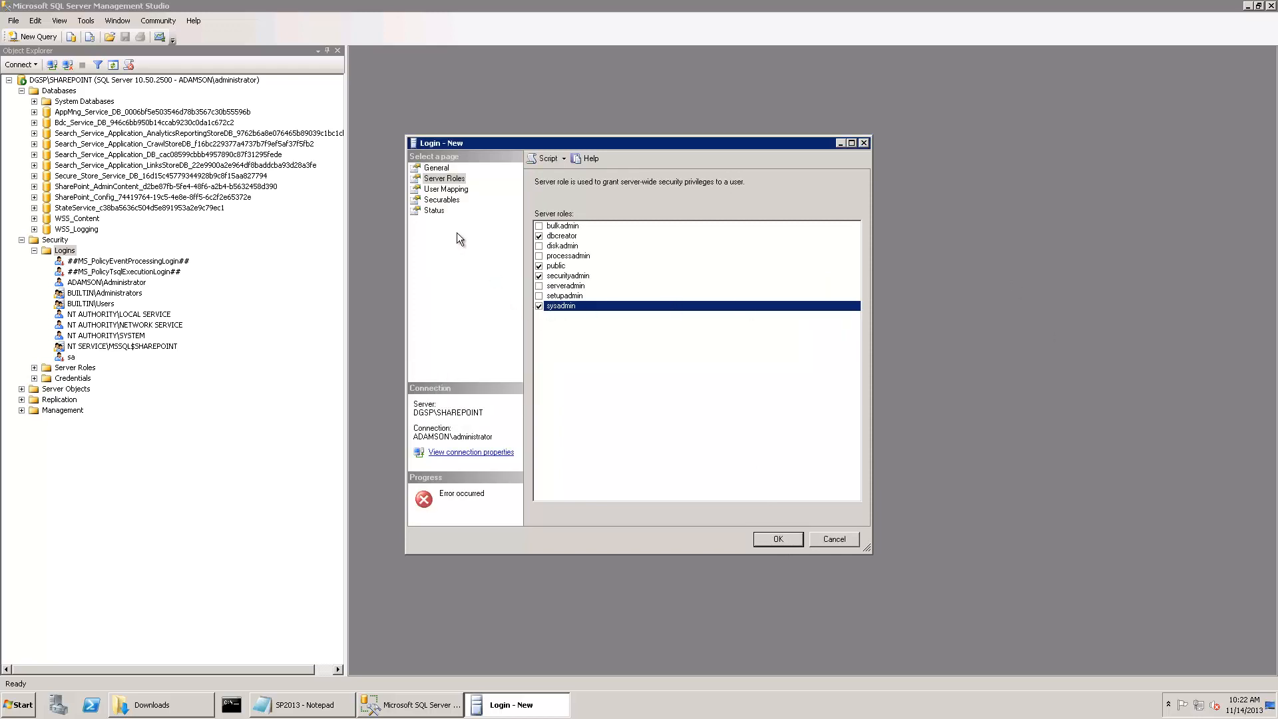
Recheck the new login's general settings against the existing logins and discard the new login.
{"action": "left_click", "coordinate": [444, 171]}
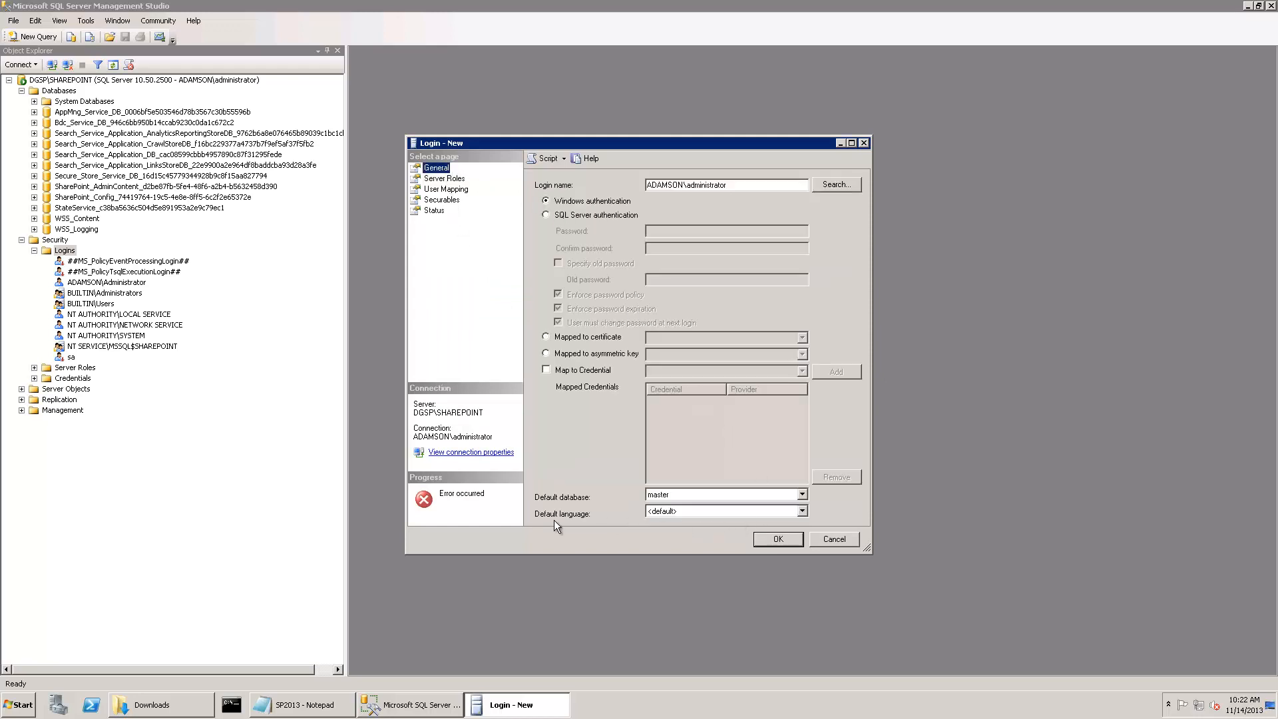
{"action": "left_click", "coordinate": [740, 185]}
{"action": "left_click_drag", "start_coordinate": [649, 149], "coordinate": [623, 146]}
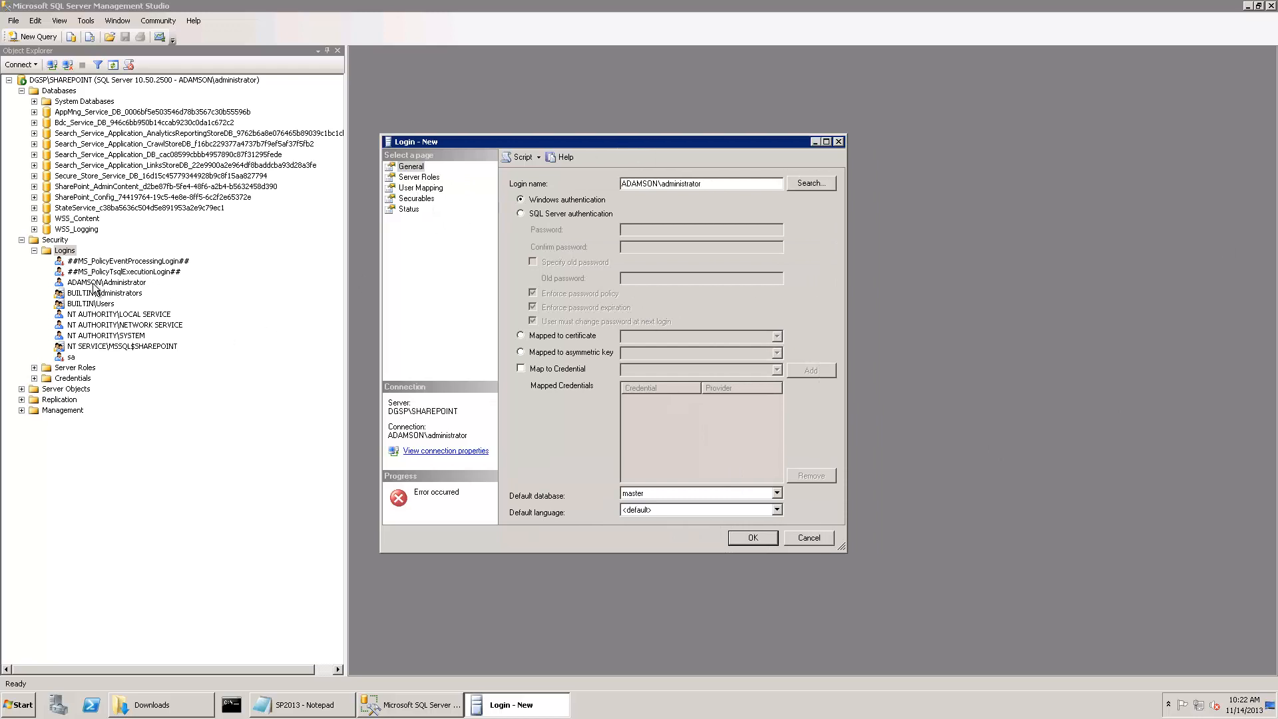
{"action": "left_click", "coordinate": [95, 283]}
{"action": "left_click", "coordinate": [526, 706]}
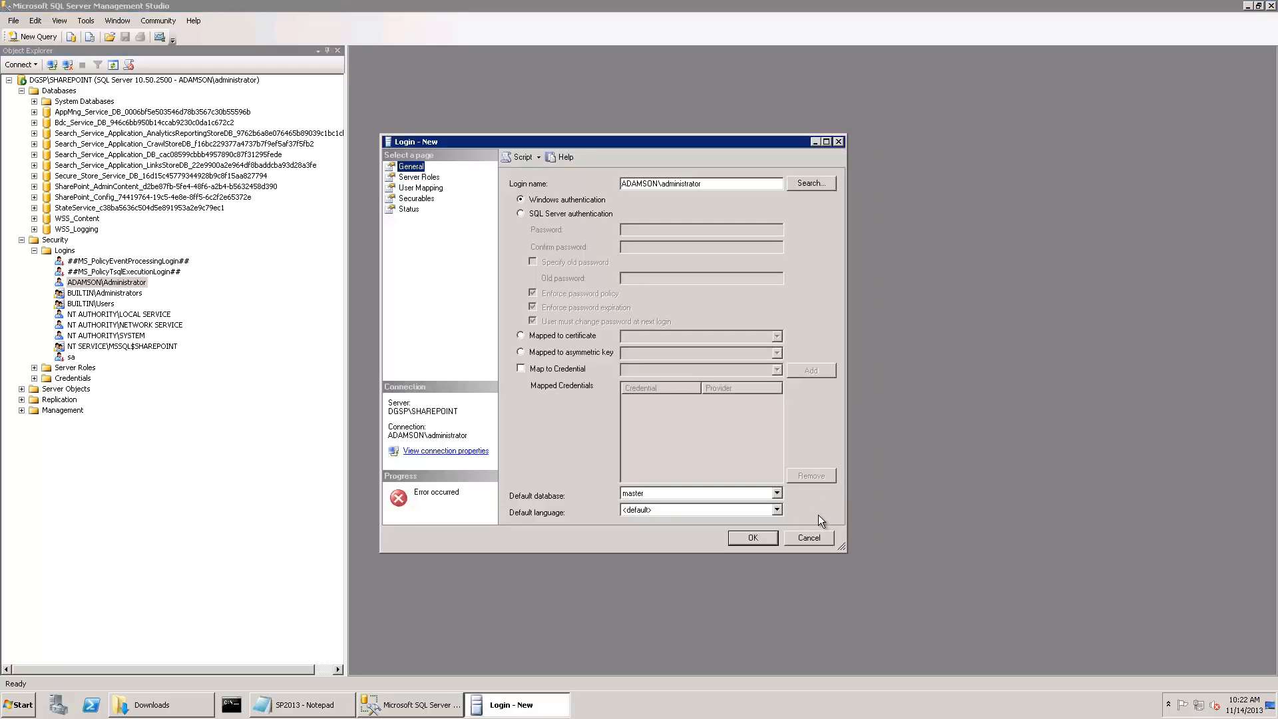
{"action": "left_click", "coordinate": [813, 538]}
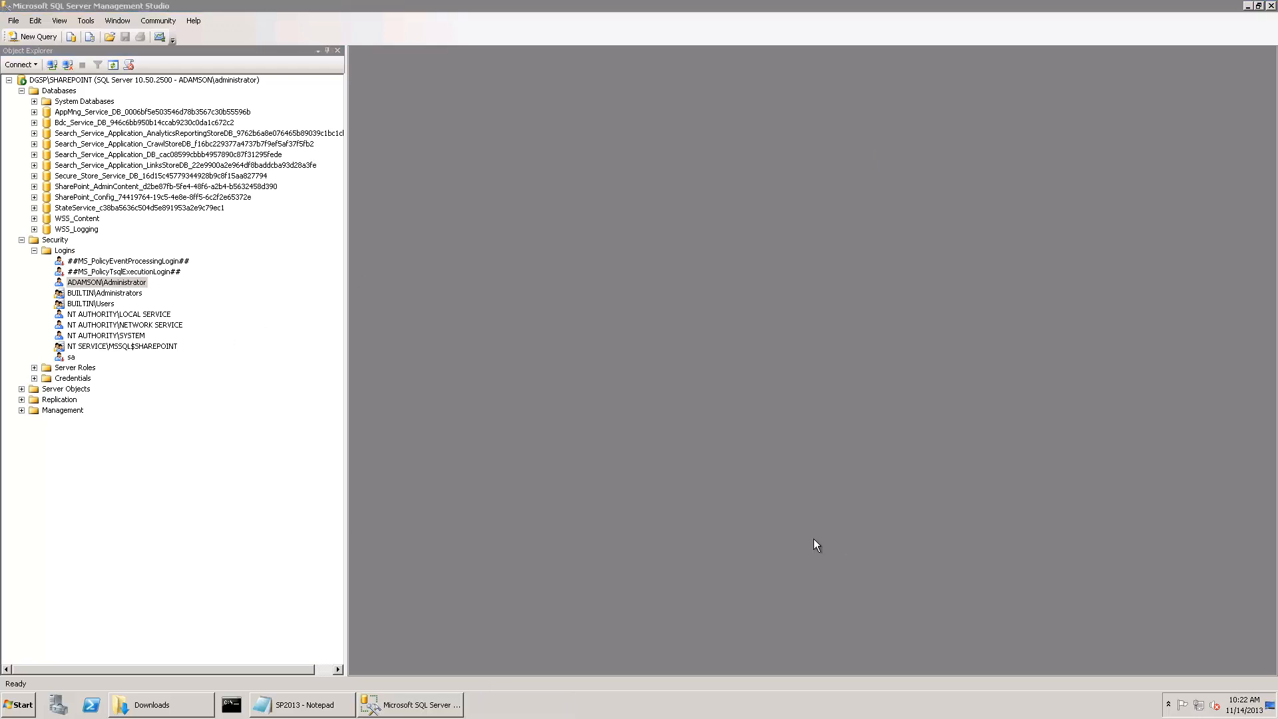
Grant the existing ADAMSON\Administrator login the dbcreator and securityadmin server roles, check its user mapping, and save its properties.
{"action": "right_click", "coordinate": [108, 284]}
{"action": "left_click", "coordinate": [151, 444]}
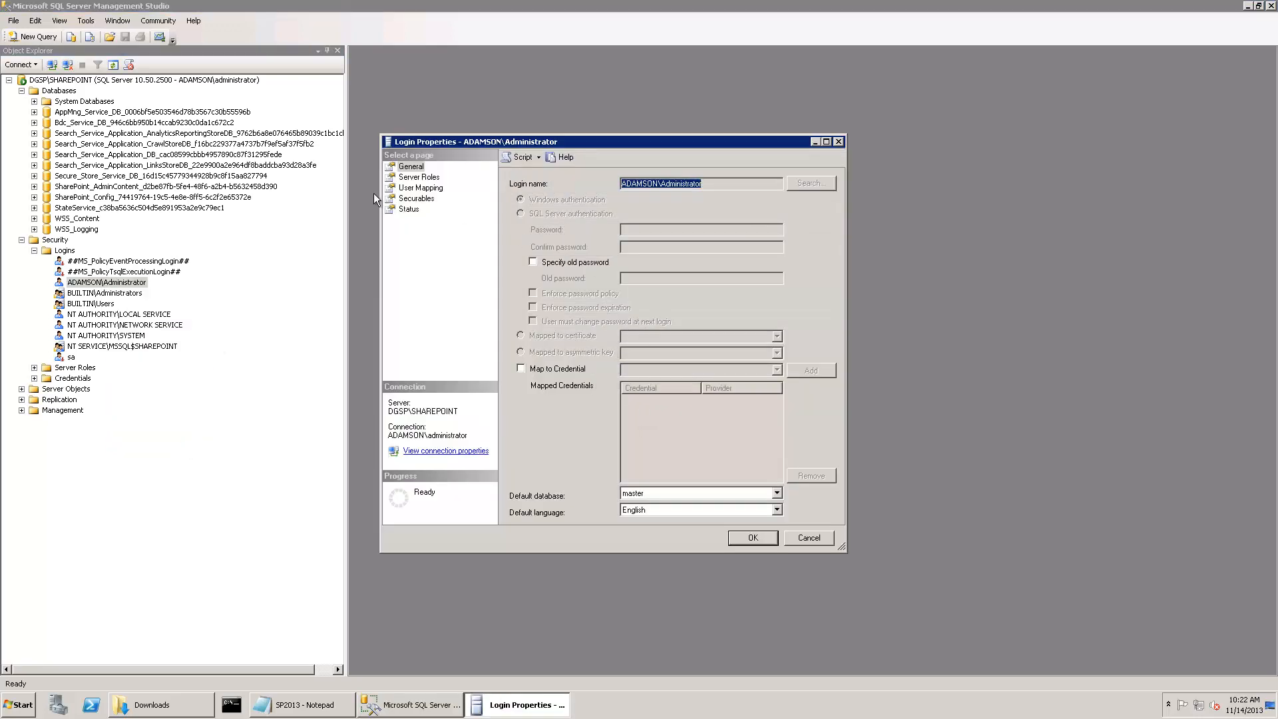
{"action": "left_click", "coordinate": [420, 178]}
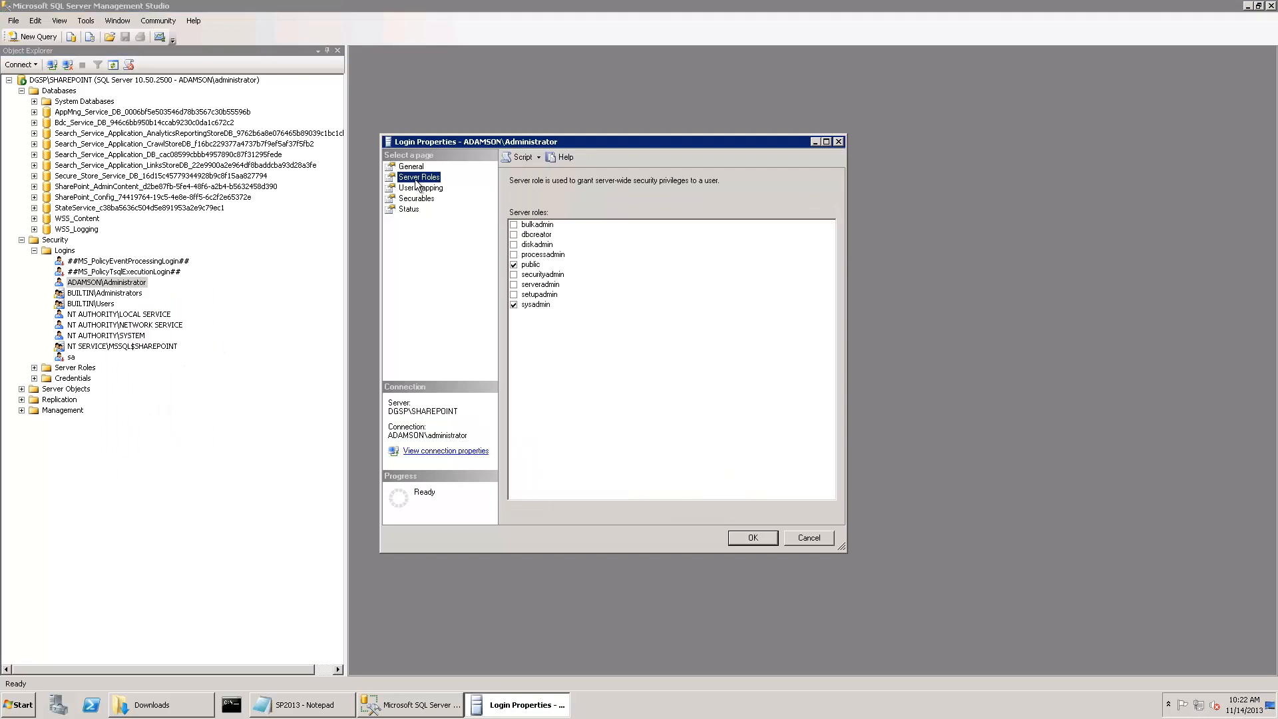
{"action": "left_click", "coordinate": [513, 235]}
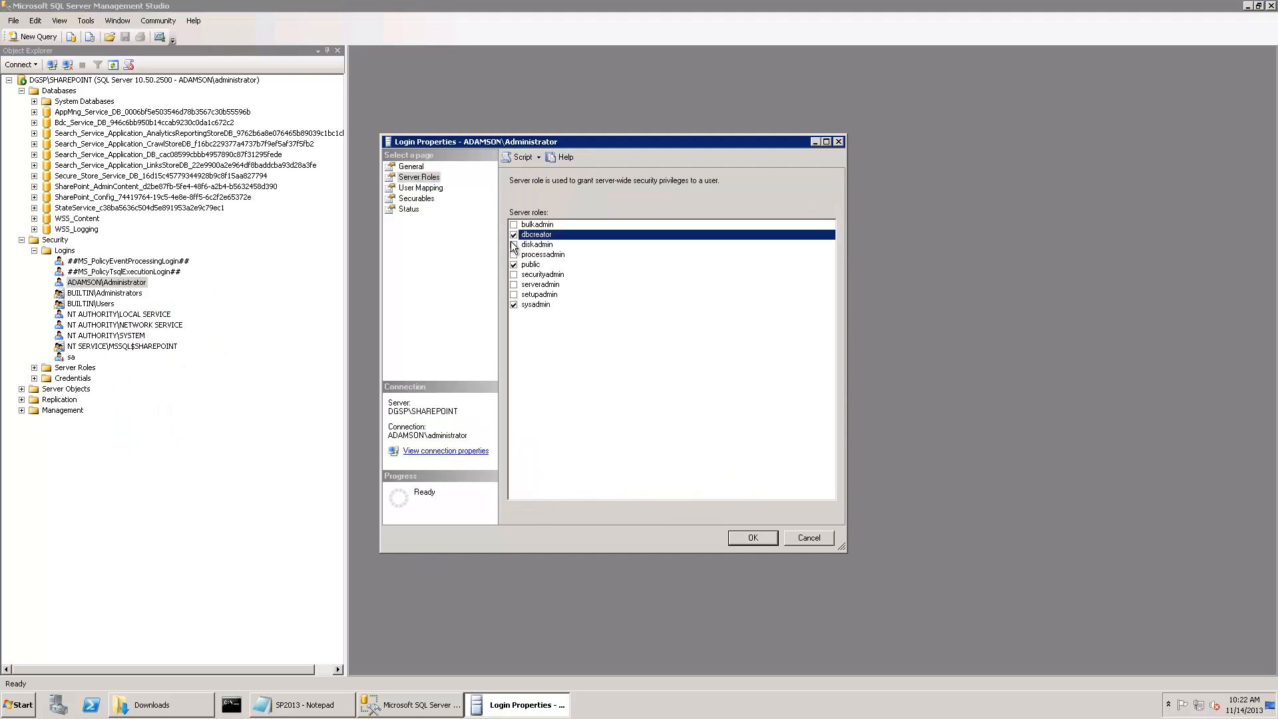
{"action": "left_click", "coordinate": [514, 274]}
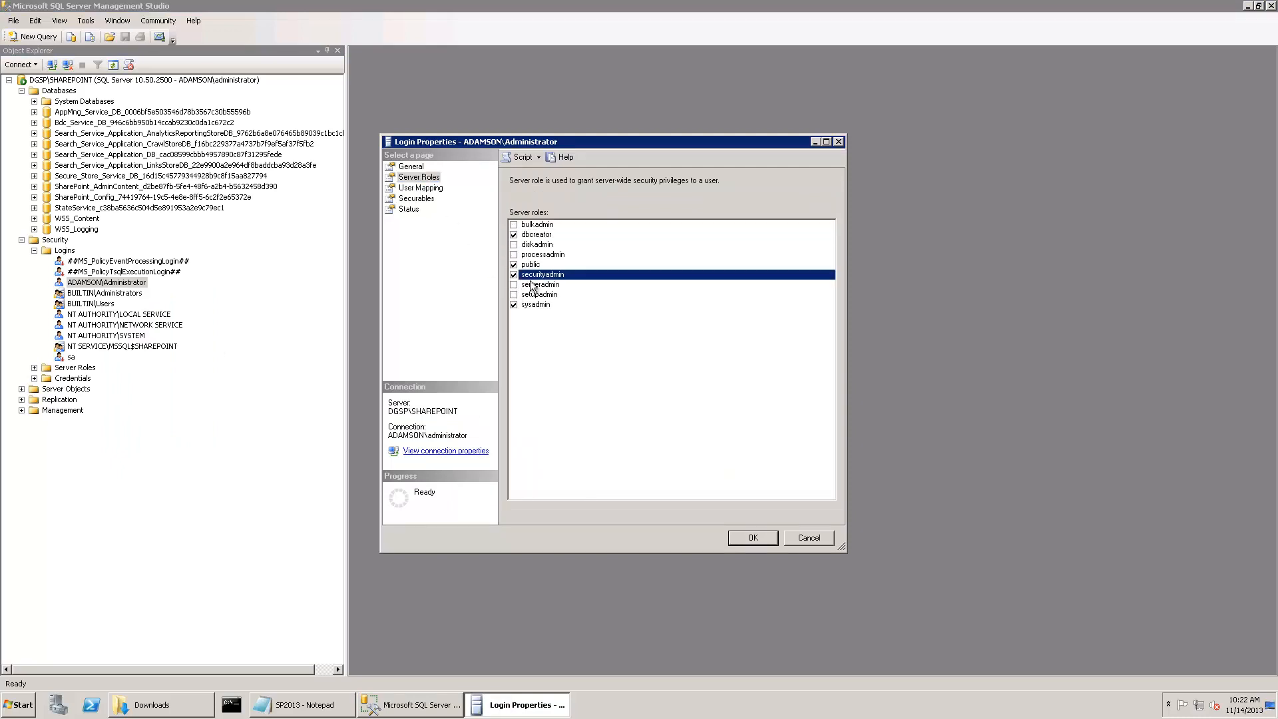
{"action": "left_click", "coordinate": [427, 199]}
{"action": "left_click", "coordinate": [426, 188]}
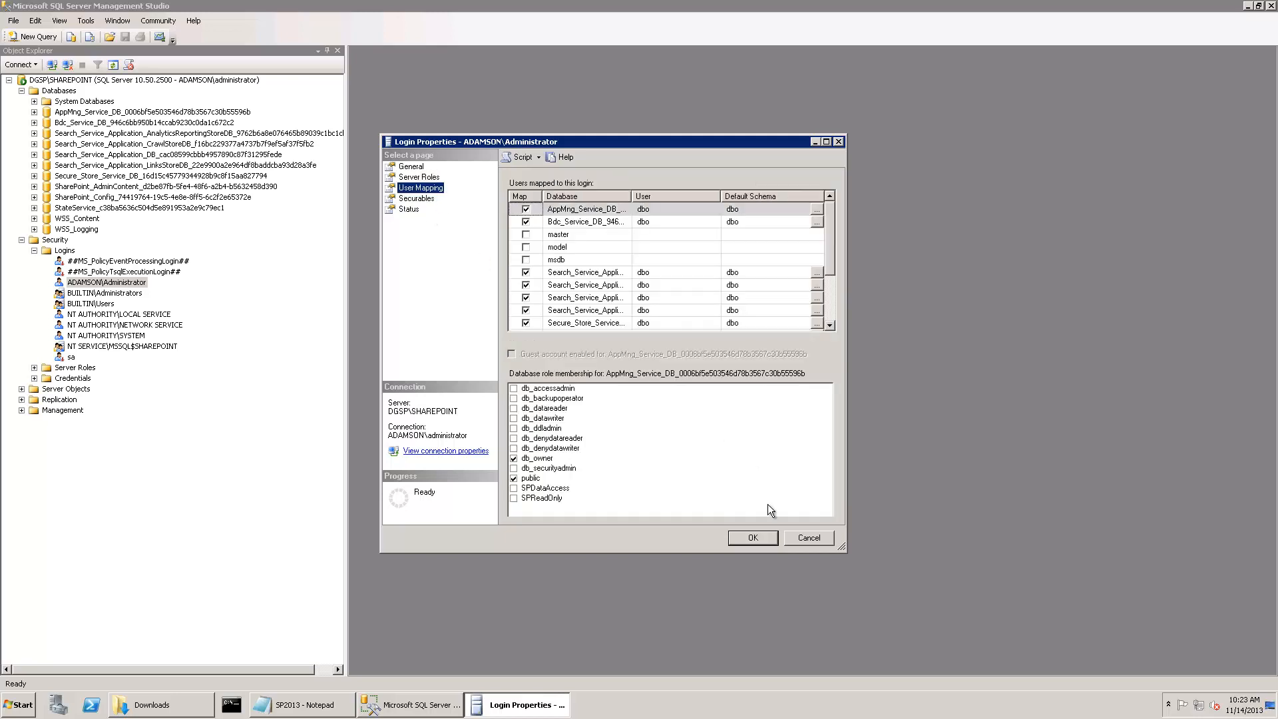
{"action": "left_click", "coordinate": [765, 537]}
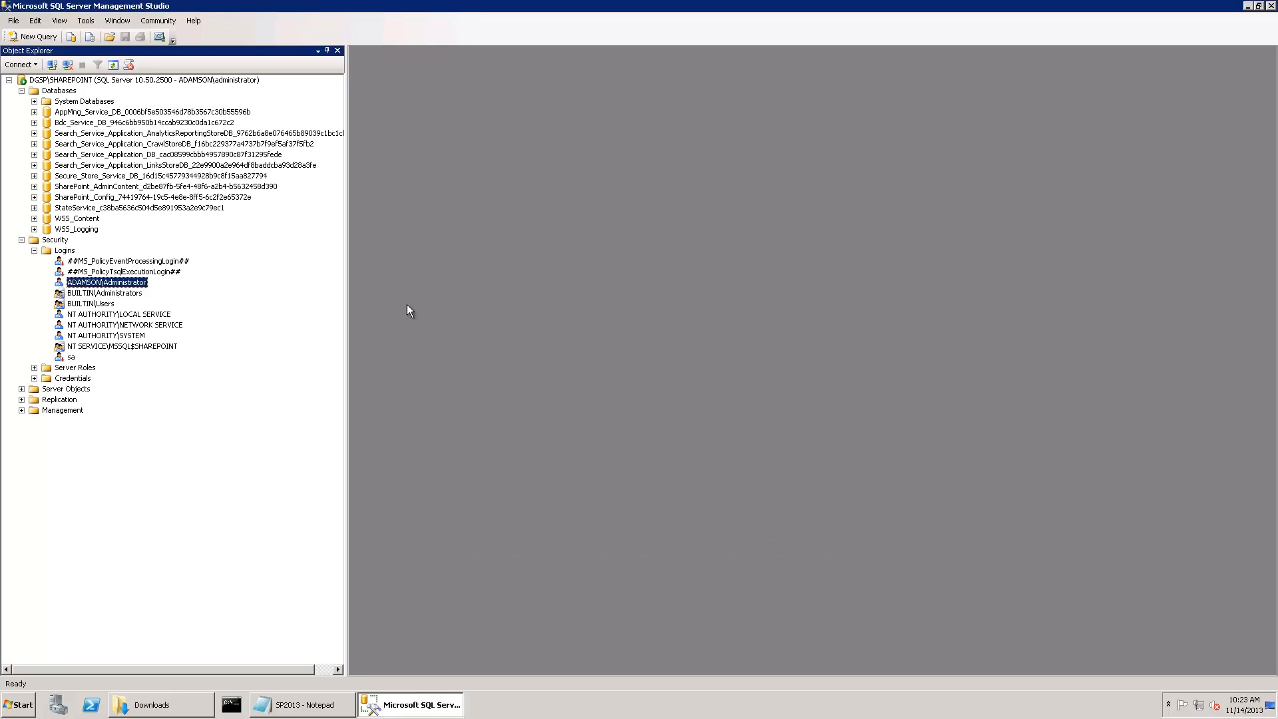
Collapse the Logins folder and start a new database named Reference.
{"action": "left_click", "coordinate": [100, 262]}
{"action": "double_click", "coordinate": [66, 251]}
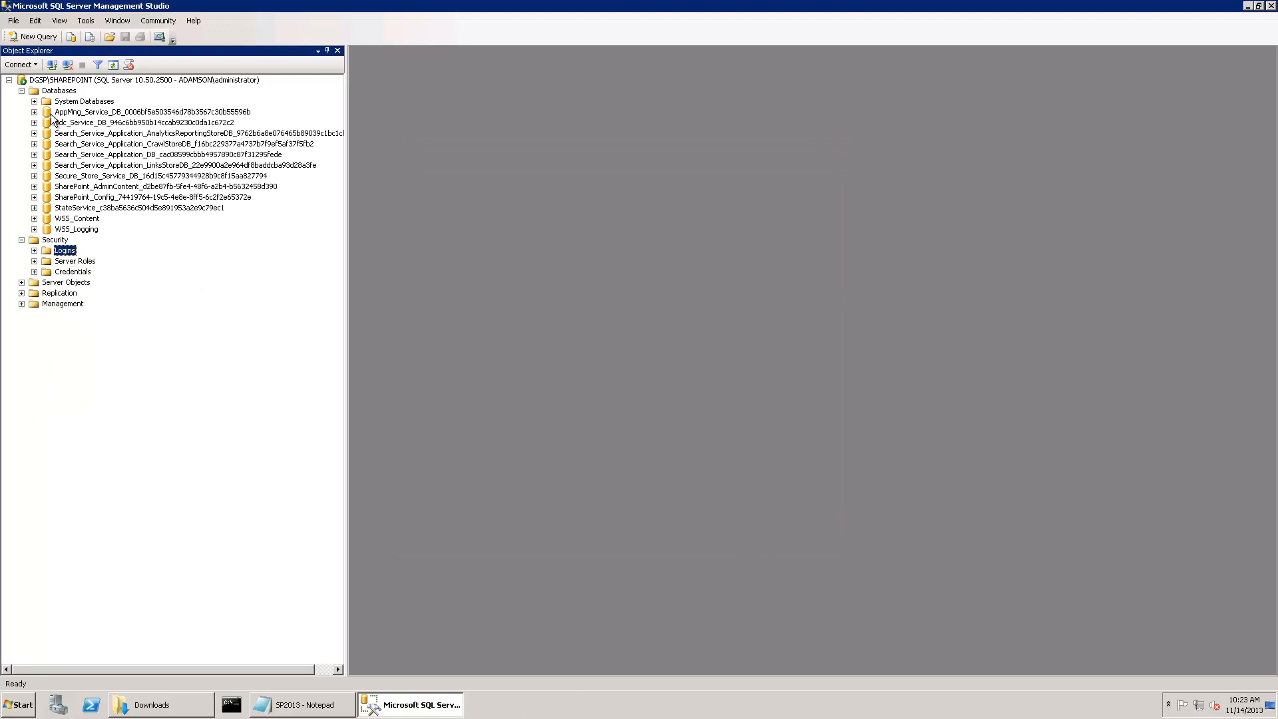
{"action": "left_click", "coordinate": [60, 93]}
{"action": "right_click", "coordinate": [60, 96]}
{"action": "left_click", "coordinate": [99, 102]}
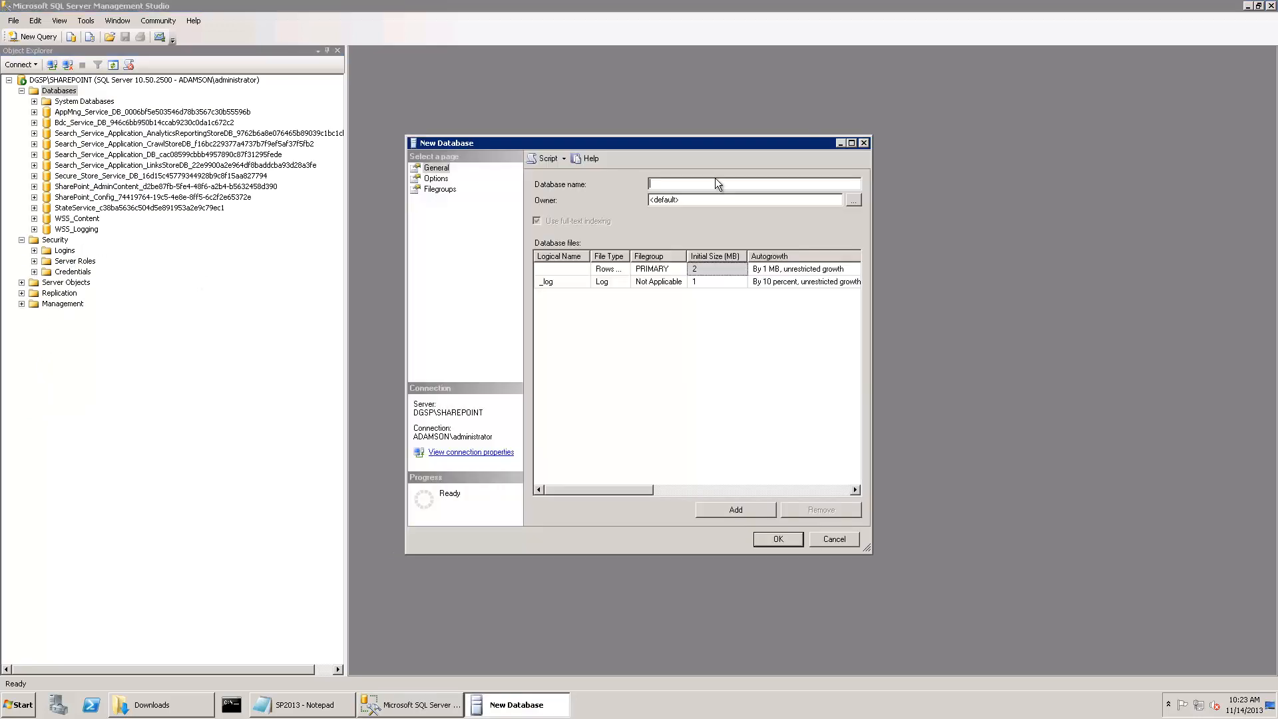
{"action": "type", "text": "Reference"}
Set the owner of the Reference database to the ADAMSON\Administrator login.
{"action": "left_click", "coordinate": [854, 200]}
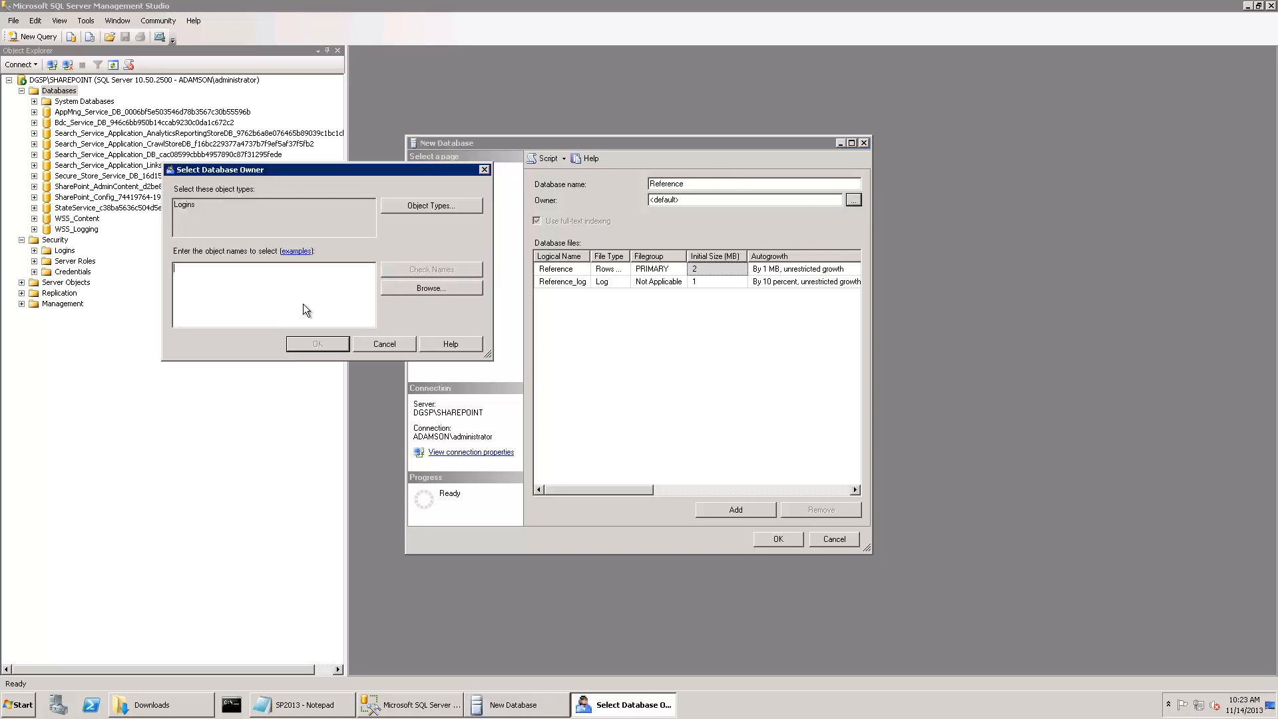
{"action": "left_click", "coordinate": [449, 289]}
{"action": "left_click", "coordinate": [36, 128]}
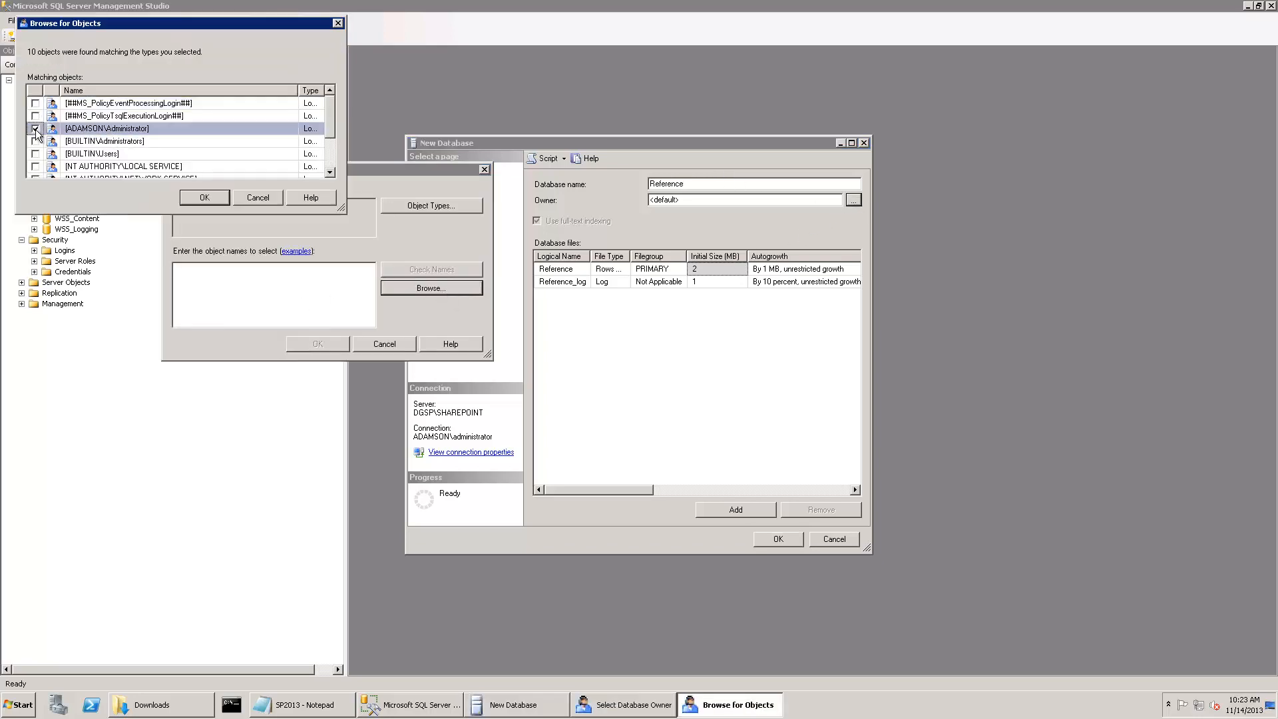
{"action": "left_click", "coordinate": [204, 197]}
{"action": "left_click", "coordinate": [330, 344]}
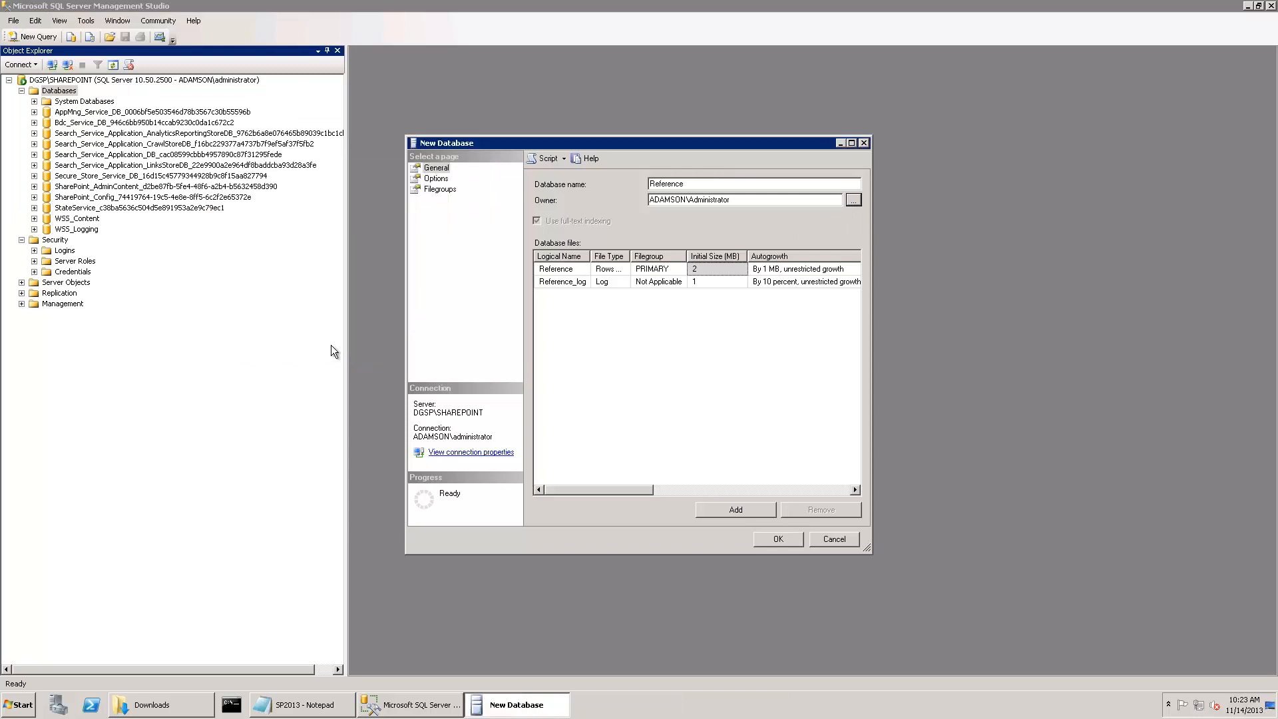
Set the Reference data file's initial size to 50 MB and its autogrowth to 50 MB.
{"action": "left_click", "coordinate": [705, 271]}
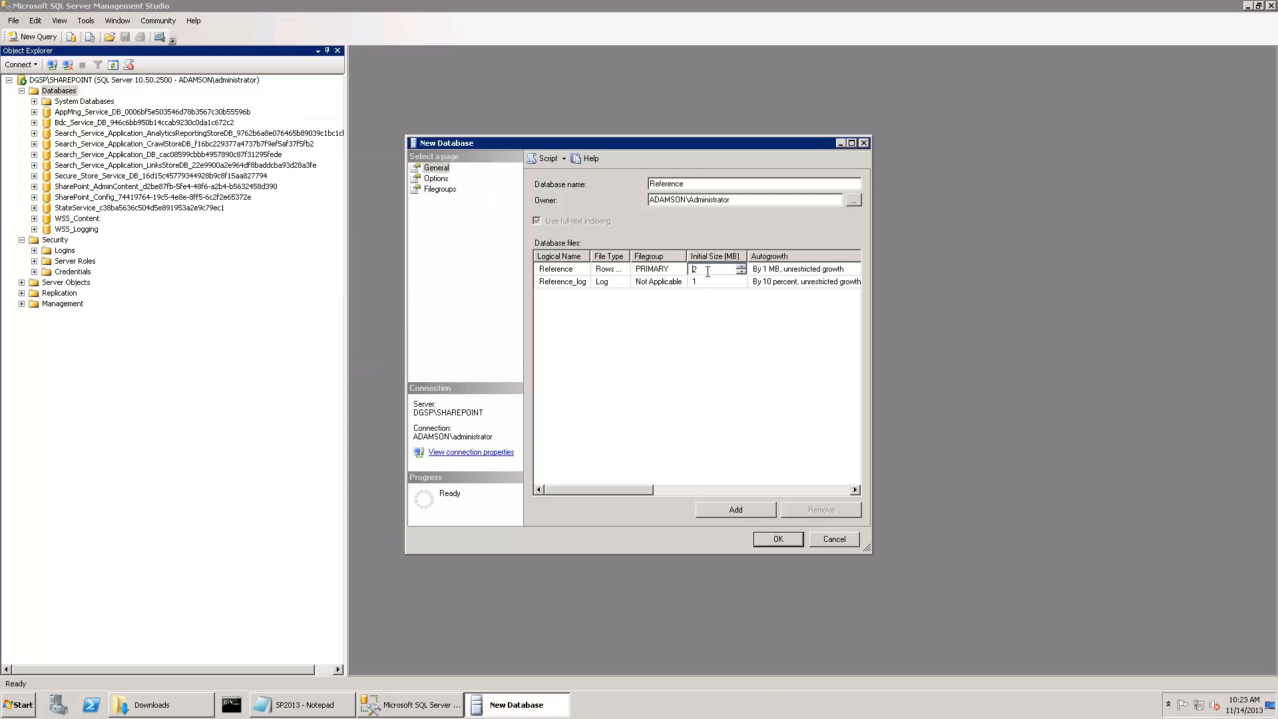
{"action": "type", "text": "50"}
{"action": "left_click_drag", "start_coordinate": [612, 494], "coordinate": [648, 489]}
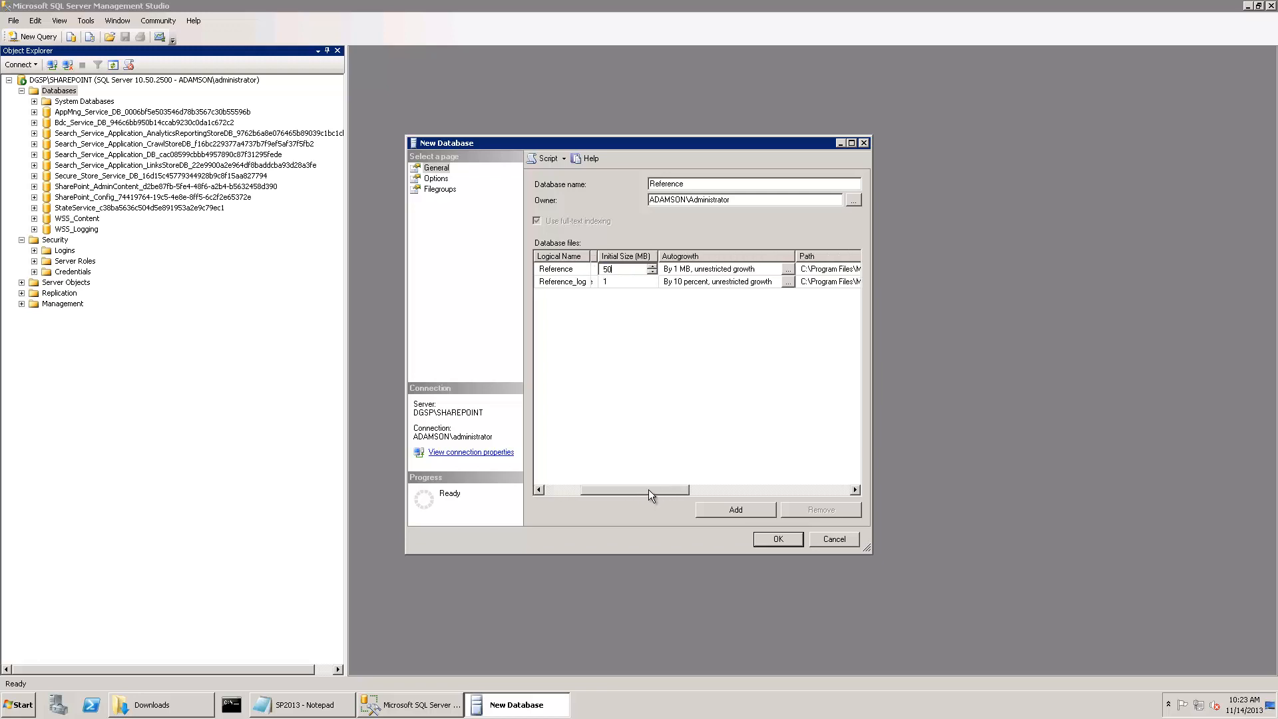
{"action": "left_click", "coordinate": [785, 269]}
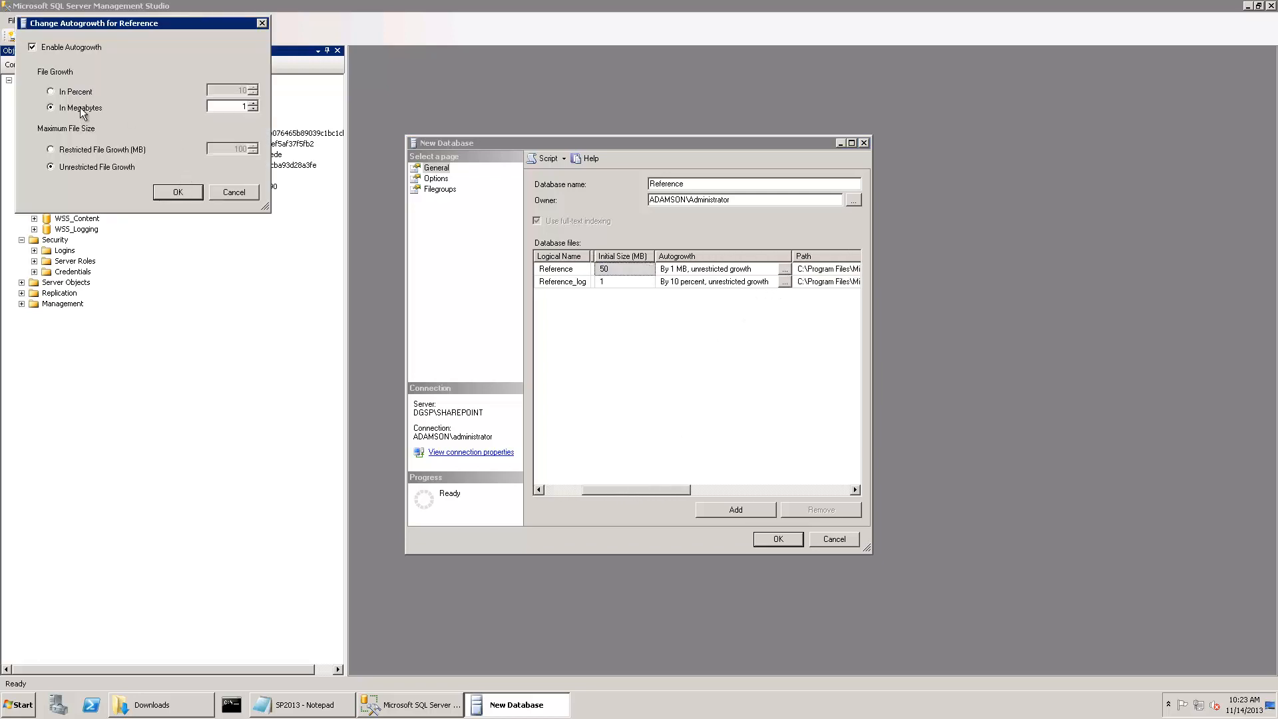
{"action": "double_click", "coordinate": [242, 107]}
{"action": "left_click", "coordinate": [182, 190]}
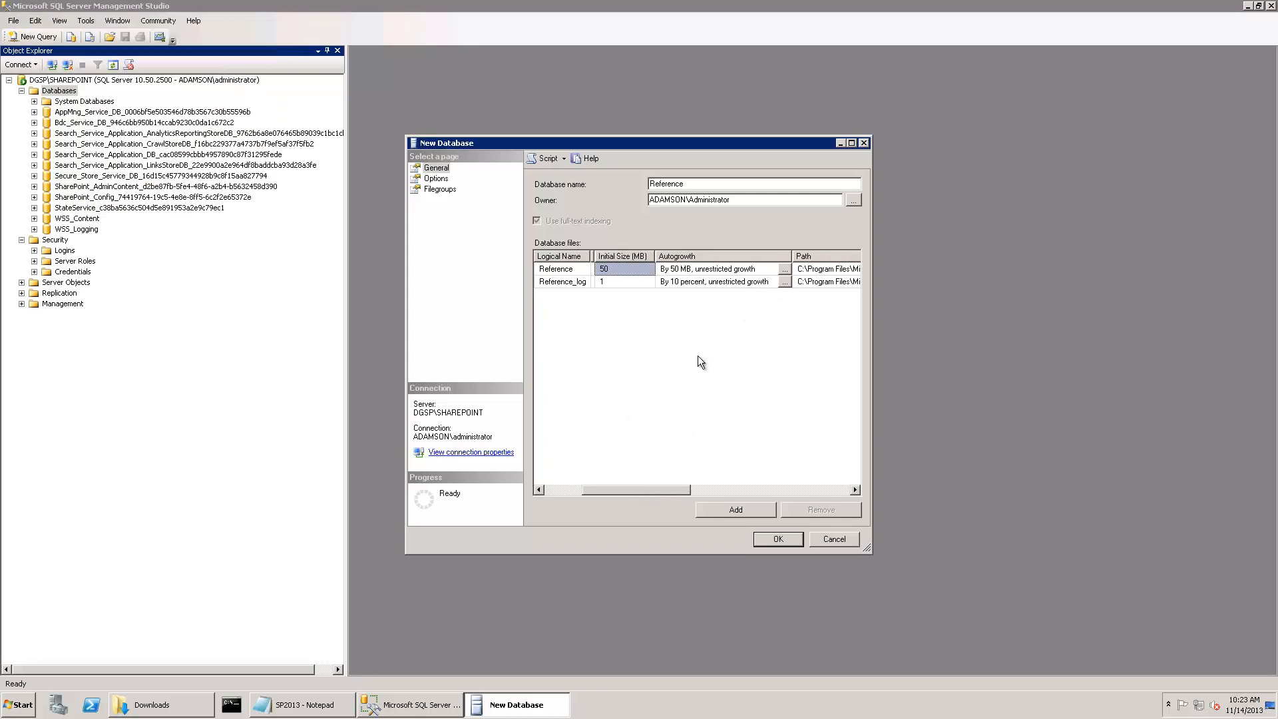
{"action": "left_click_drag", "start_coordinate": [658, 491], "coordinate": [597, 483]}
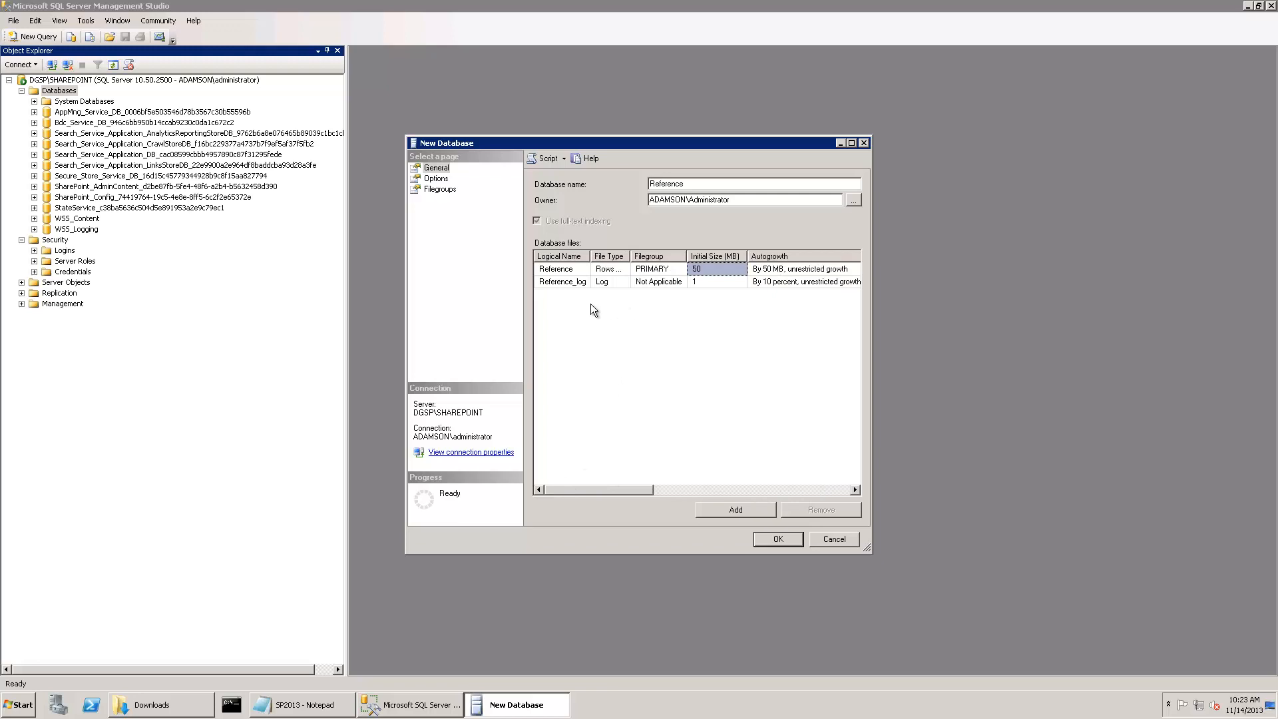
Look through the collations for the Reference database and try Latin1_General_CS_AI_WS.
{"action": "left_click", "coordinate": [439, 179]}
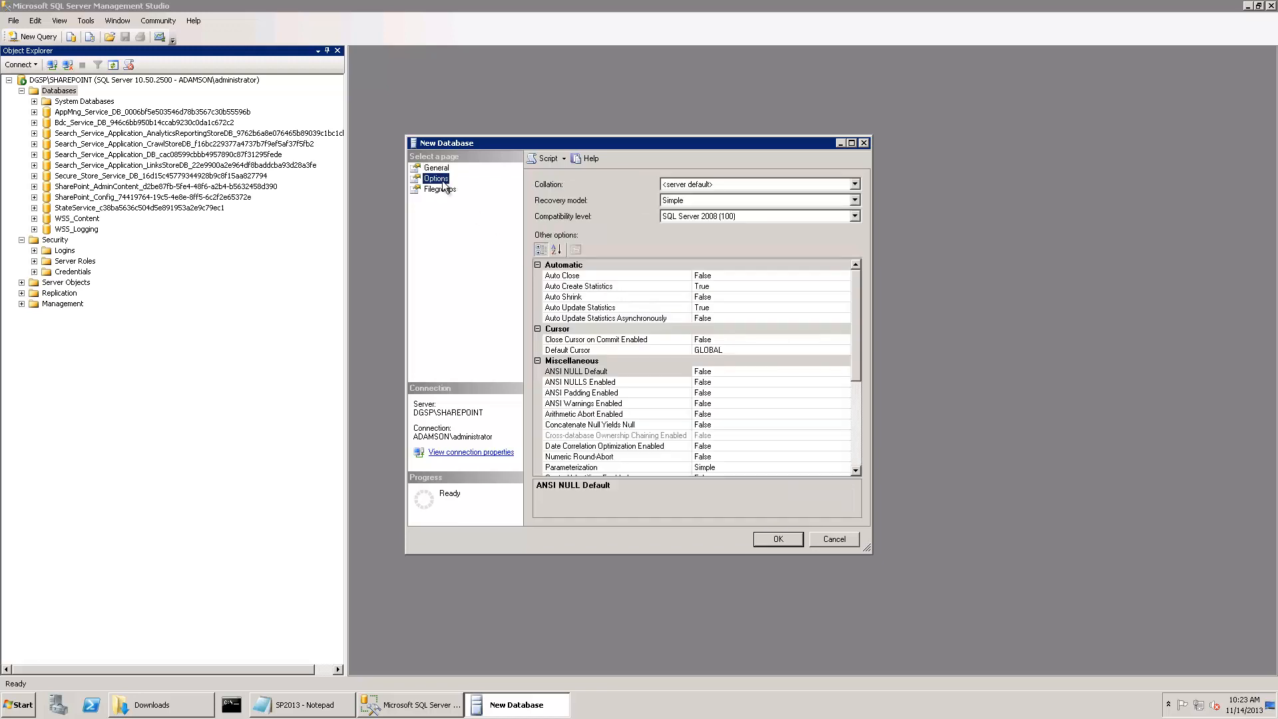
{"action": "left_click", "coordinate": [807, 186]}
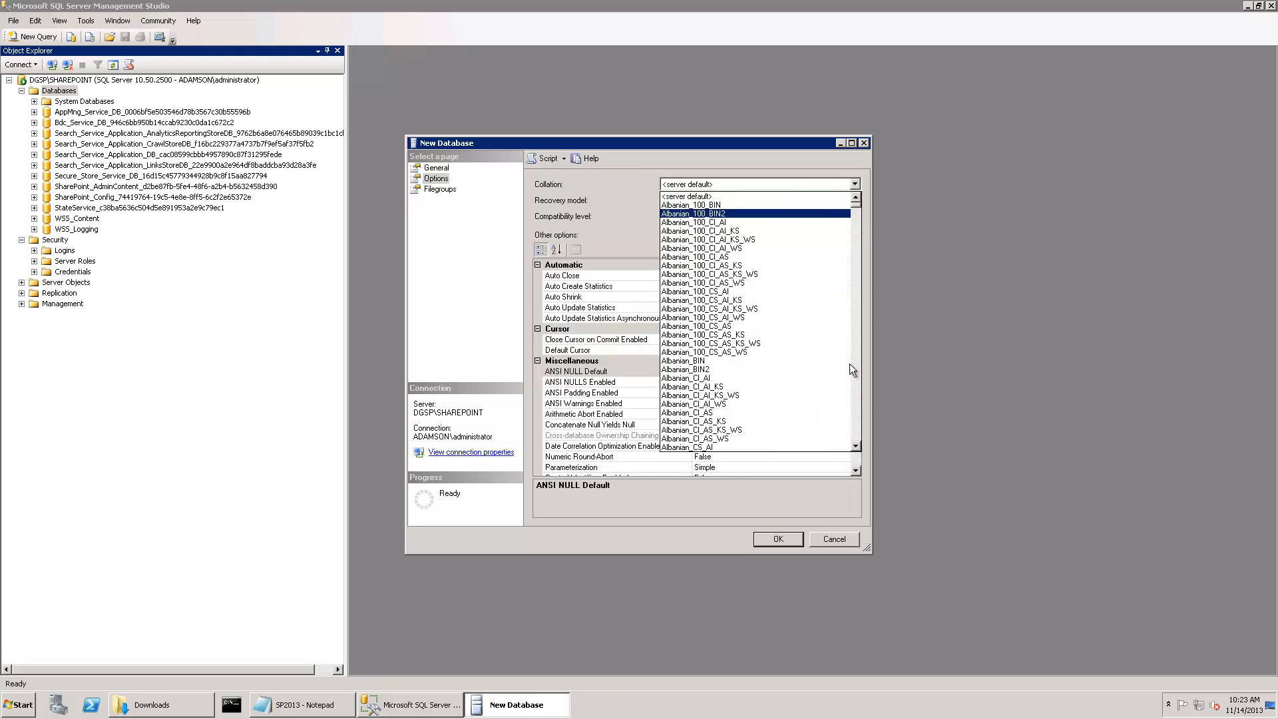
{"action": "scroll", "coordinate": [842, 375], "scroll_direction": "down", "scroll_amount": 7}
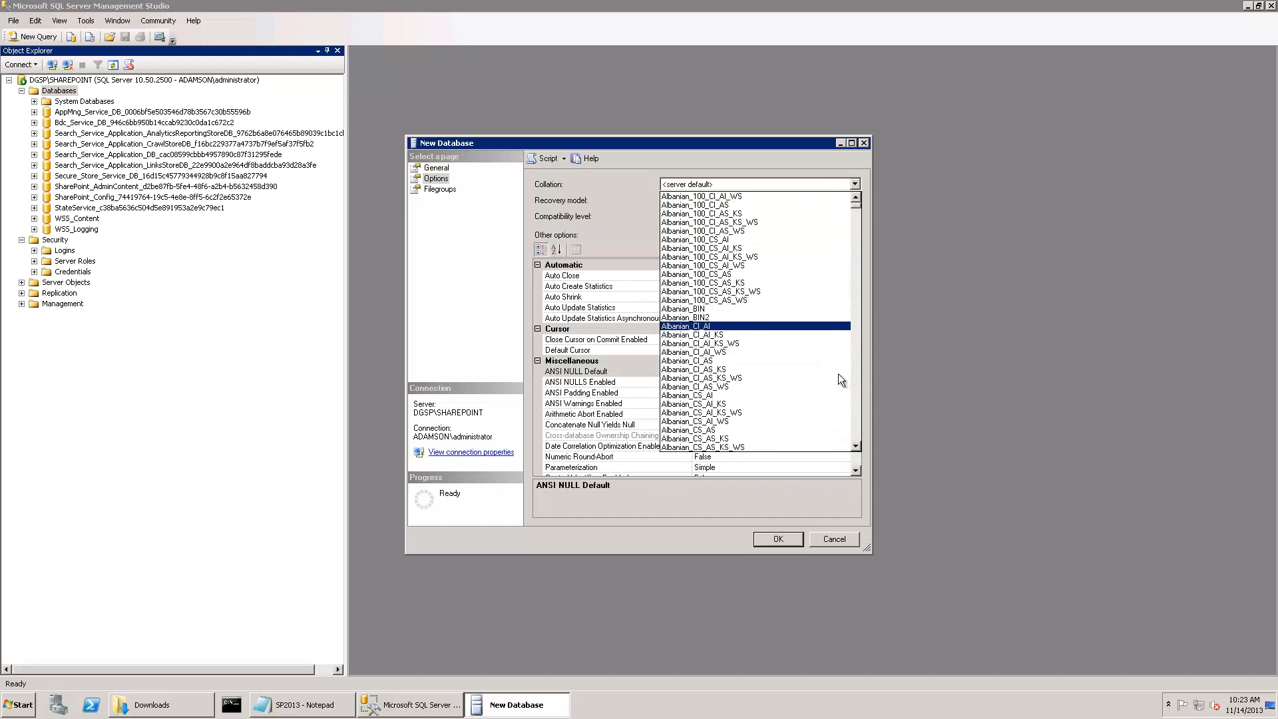
{"action": "scroll", "coordinate": [839, 374], "scroll_direction": "down", "scroll_amount": 20}
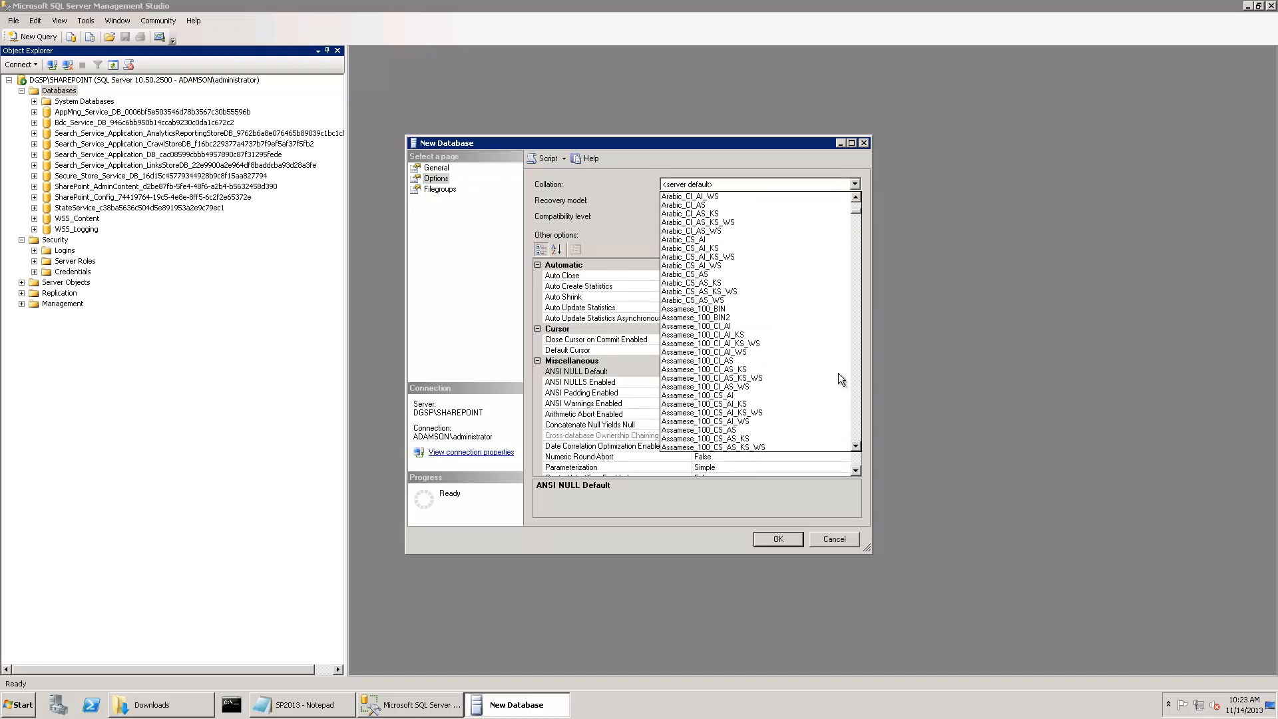
{"action": "scroll", "coordinate": [839, 379], "scroll_direction": "down", "scroll_amount": 15}
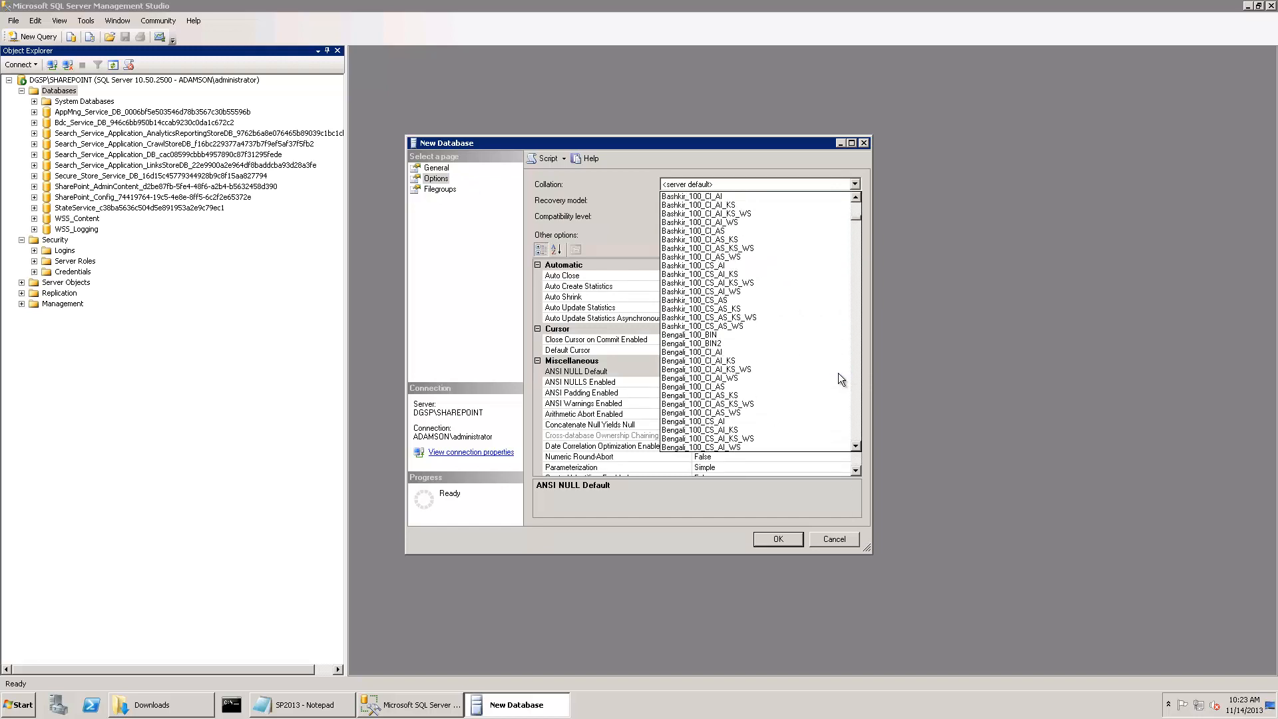
{"action": "key", "text": "l"}
{"action": "key", "text": "Down"}
{"action": "key", "text": "Down"}
{"action": "key", "text": "Down"}
{"action": "key", "text": "Down"}
{"action": "key", "text": "Down"}
{"action": "key", "text": "Down"}
{"action": "key", "text": "Down"}
{"action": "key", "text": "Down"}
{"action": "key", "text": "Down"}
{"action": "key", "text": "Down"}
{"action": "key", "text": "Down"}
{"action": "key", "text": "Down"}
{"action": "key", "text": "Down"}
{"action": "key", "text": "Down"}
{"action": "key", "text": "Down"}
{"action": "key", "text": "Down"}
{"action": "key", "text": "Down"}
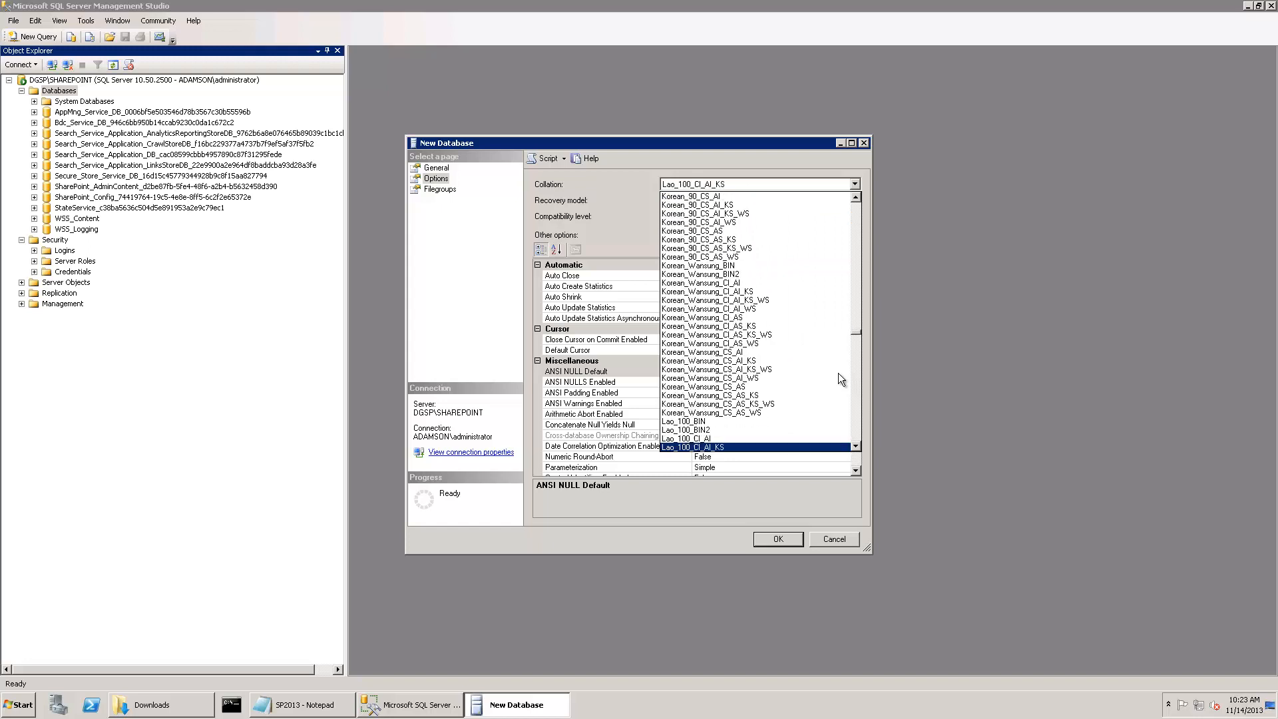
{"action": "key", "text": "Down"}
{"action": "key", "text": "Down"}
{"action": "key", "text": "Down"}
{"action": "key", "text": "Down"}
{"action": "key", "text": "Down"}
{"action": "key", "text": "Down"}
{"action": "key", "text": "Down"}
{"action": "key", "text": "Down"}
{"action": "key", "text": "Down"}
{"action": "key", "text": "Down"}
{"action": "key", "text": "Down"}
{"action": "key", "text": "Down"}
{"action": "key", "text": "Down"}
{"action": "key", "text": "Down"}
{"action": "key", "text": "Down"}
{"action": "key", "text": "Down"}
{"action": "key", "text": "Down"}
{"action": "key", "text": "Down"}
{"action": "key", "text": "Down"}
{"action": "key", "text": "Down"}
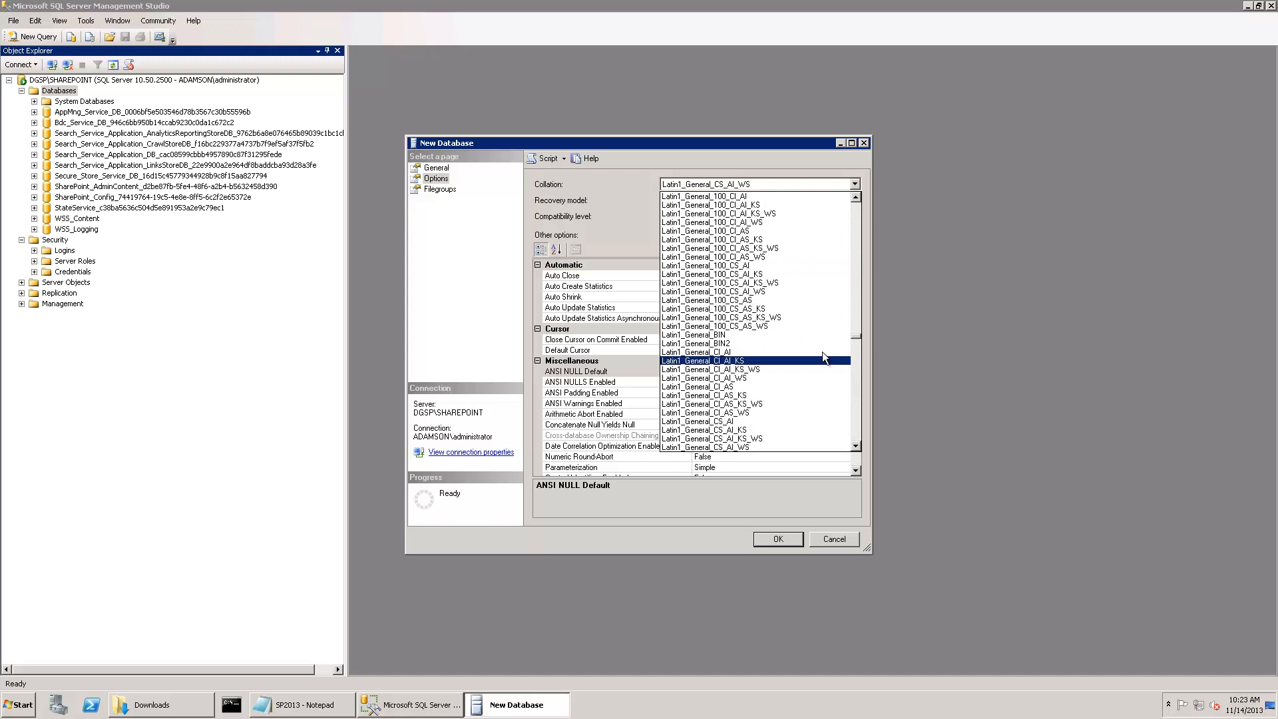
{"action": "left_click", "coordinate": [580, 181]}
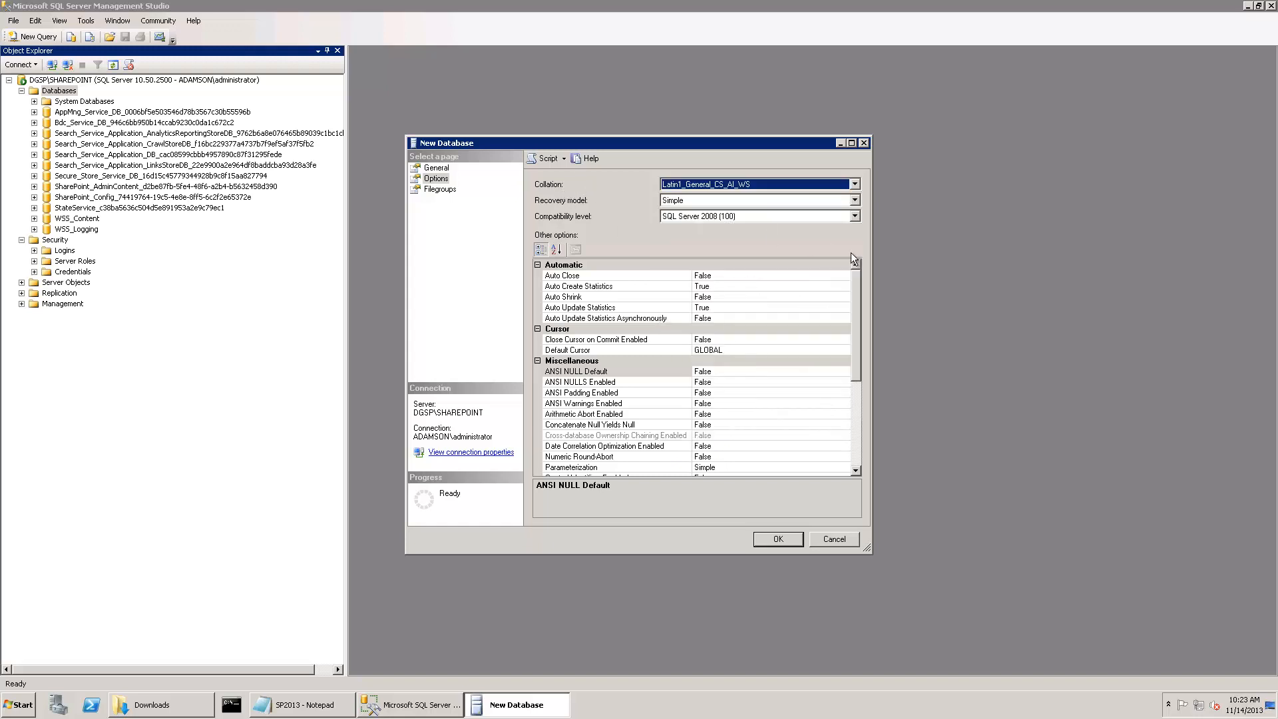
Return the Reference database's collation to <server default> and set its recovery model to Full.
{"action": "left_click", "coordinate": [855, 184]}
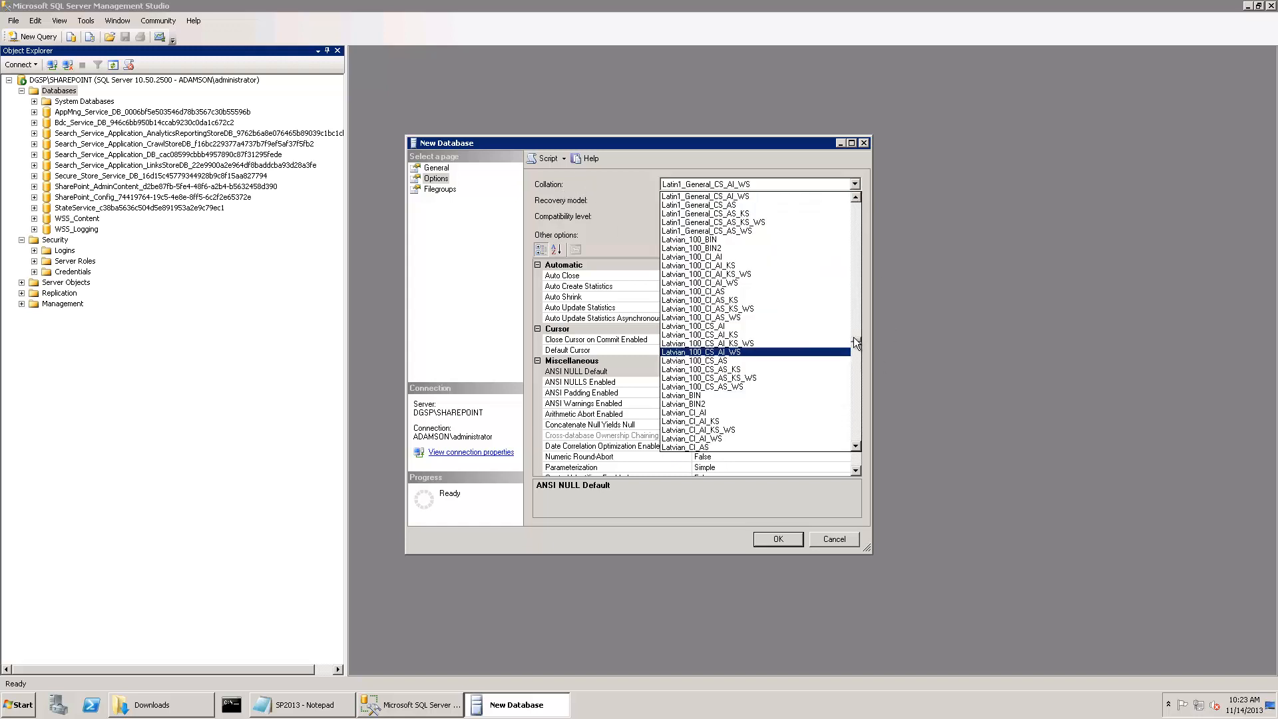
{"action": "left_click_drag", "start_coordinate": [856, 338], "coordinate": [861, 194]}
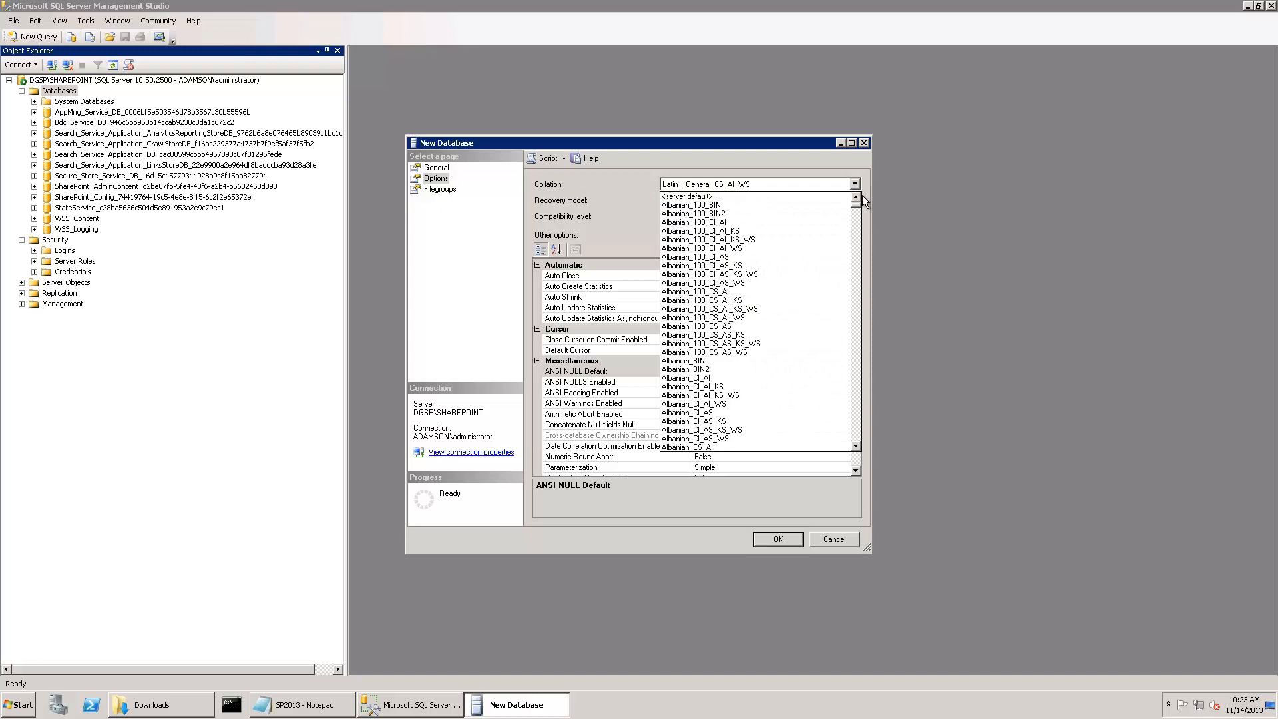
{"action": "left_click", "coordinate": [755, 195]}
{"action": "left_click", "coordinate": [709, 200]}
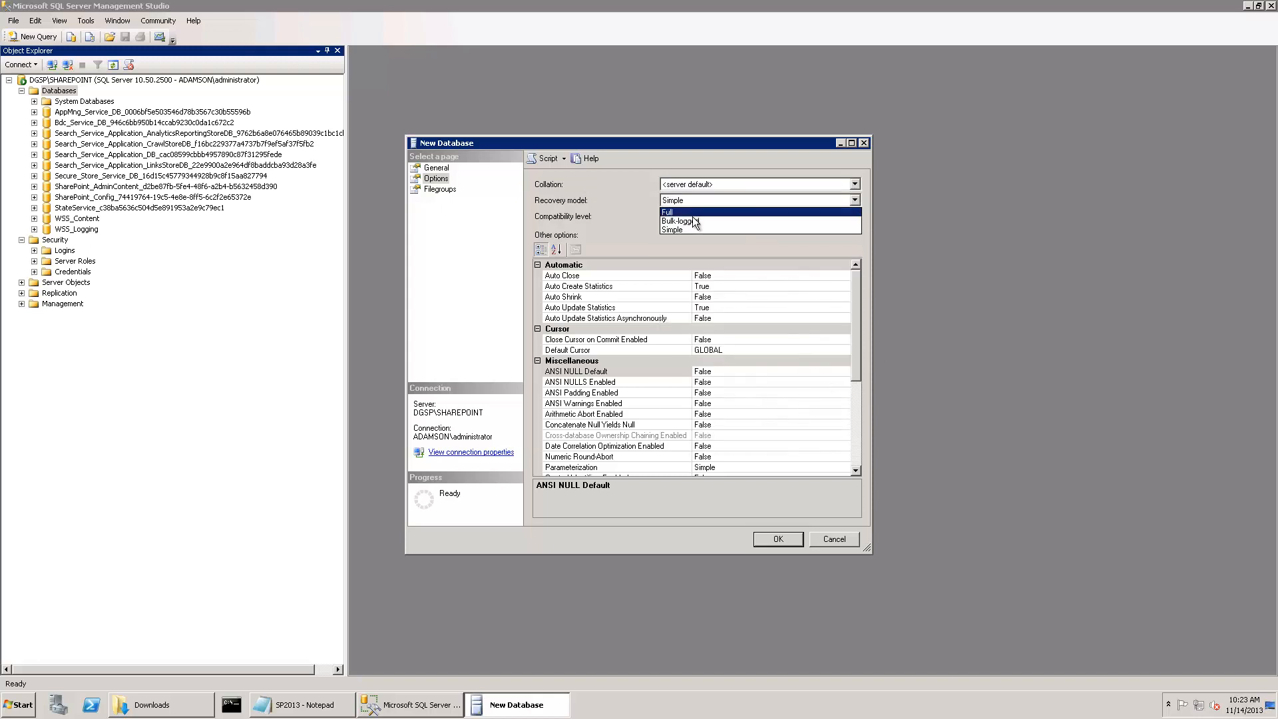
{"action": "left_click", "coordinate": [706, 212]}
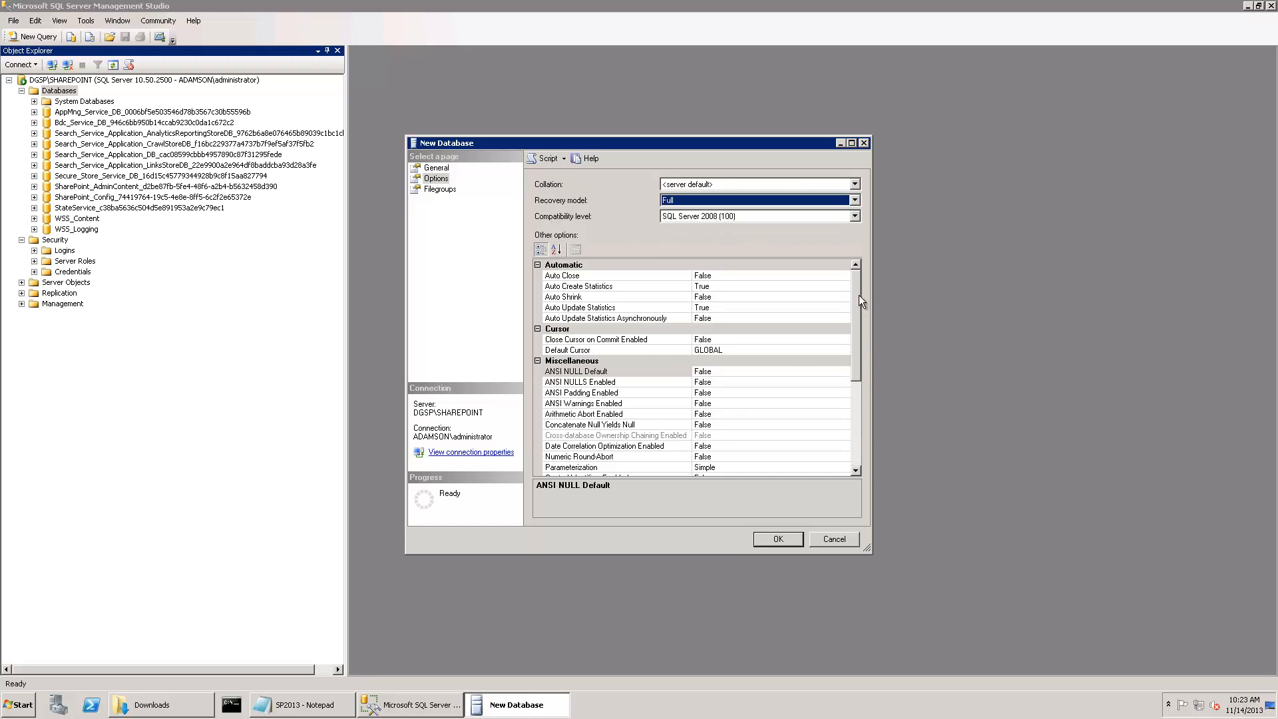
Review the remaining options and filegroups of the Reference database, and create it.
{"action": "left_click_drag", "start_coordinate": [858, 294], "coordinate": [864, 379]}
{"action": "left_click", "coordinate": [450, 194]}
{"action": "left_click", "coordinate": [449, 190]}
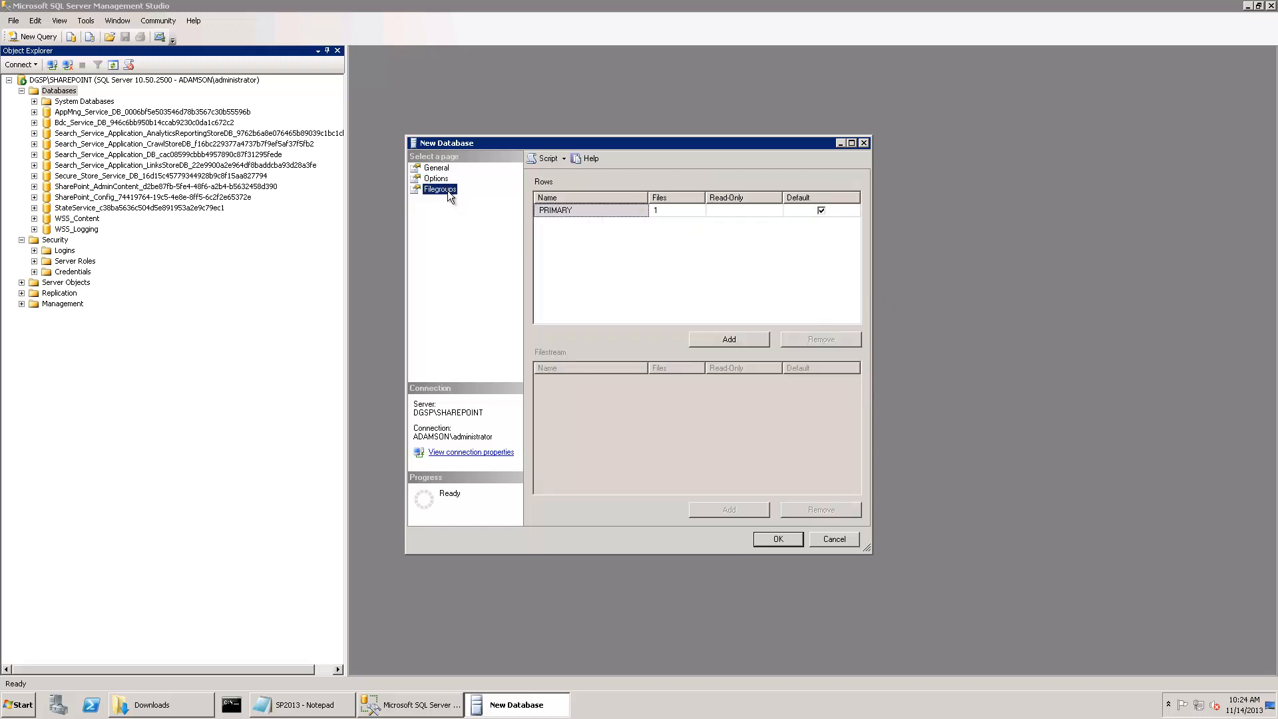
{"action": "left_click", "coordinate": [442, 181]}
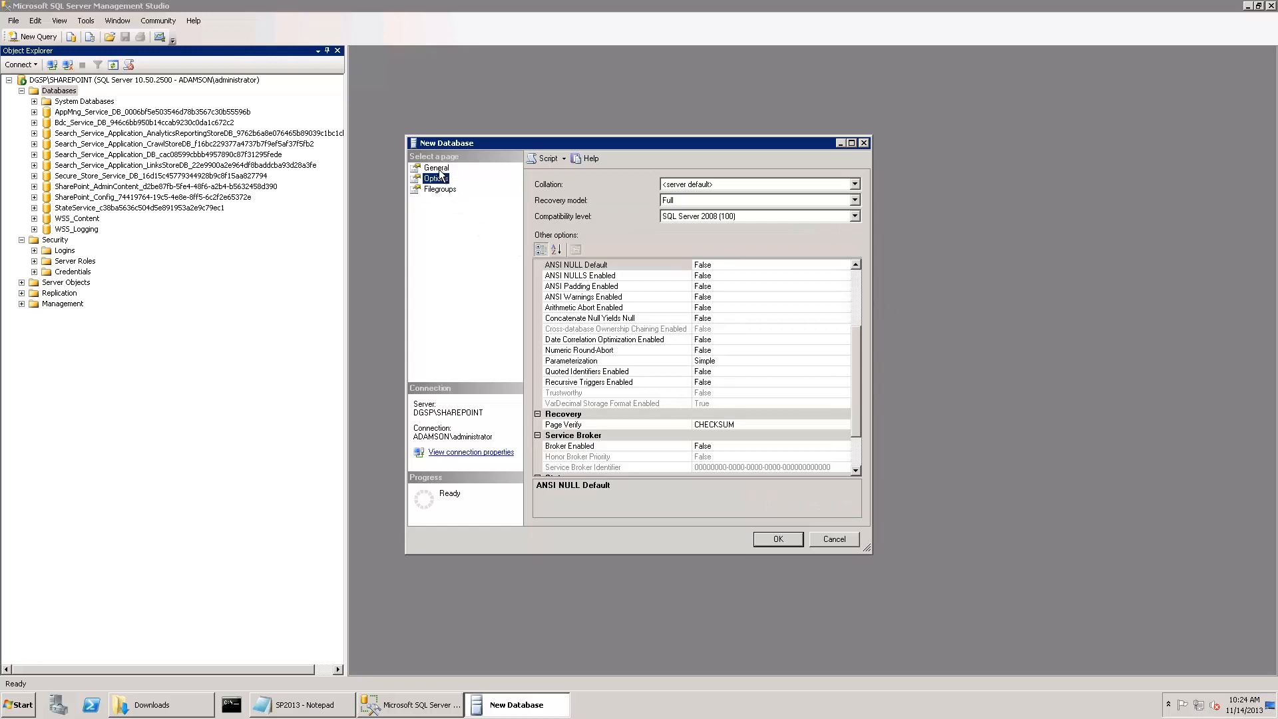
{"action": "left_click", "coordinate": [438, 170]}
{"action": "left_click", "coordinate": [786, 539]}
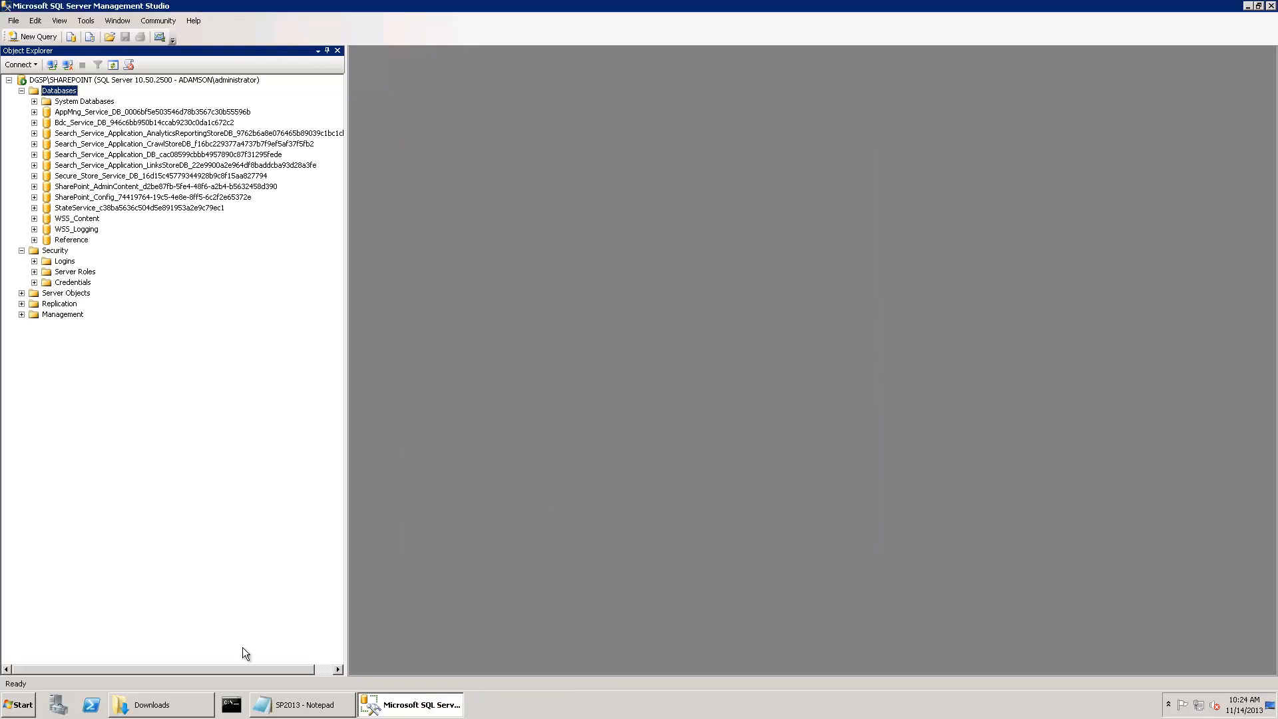
Copy the name Projects from the SP2013 notes in Notepad and start a new database with that name in SQL Server Management Studio.
{"action": "left_click", "coordinate": [265, 710]}
{"action": "double_click", "coordinate": [870, 338]}
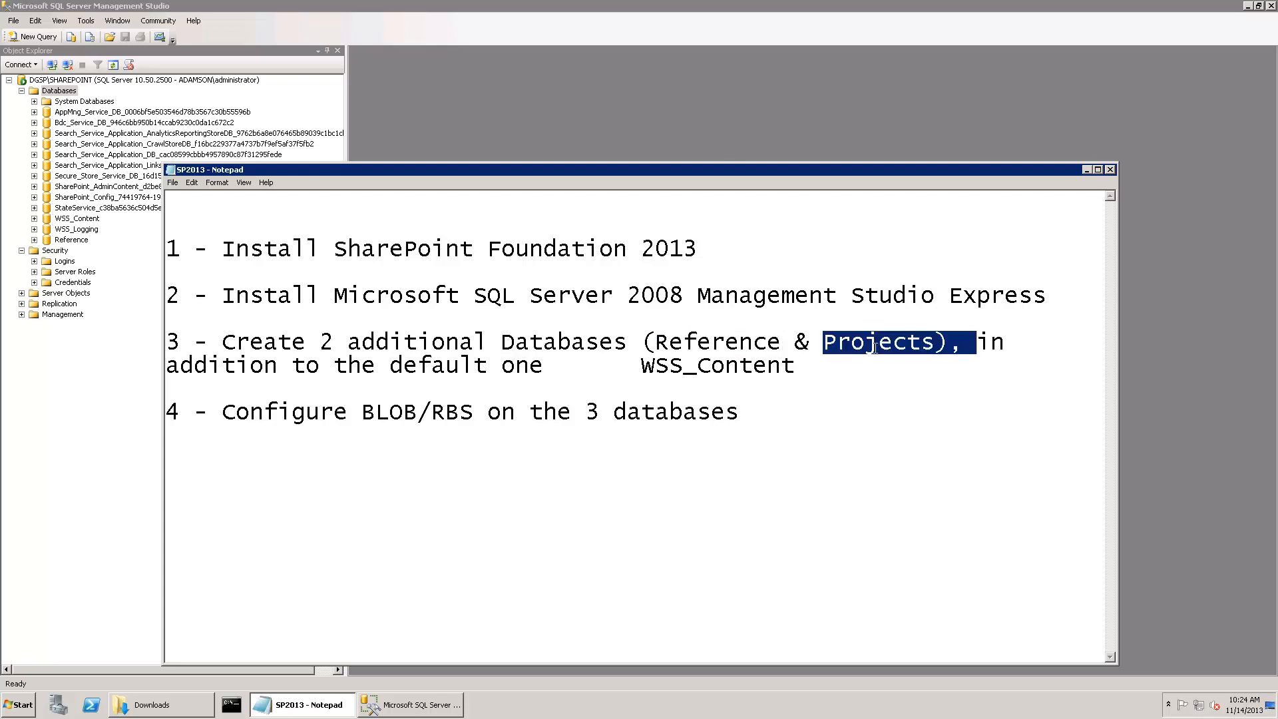
{"action": "left_click_drag", "start_coordinate": [936, 341], "coordinate": [825, 348]}
{"action": "key", "text": "ctrl+c"}
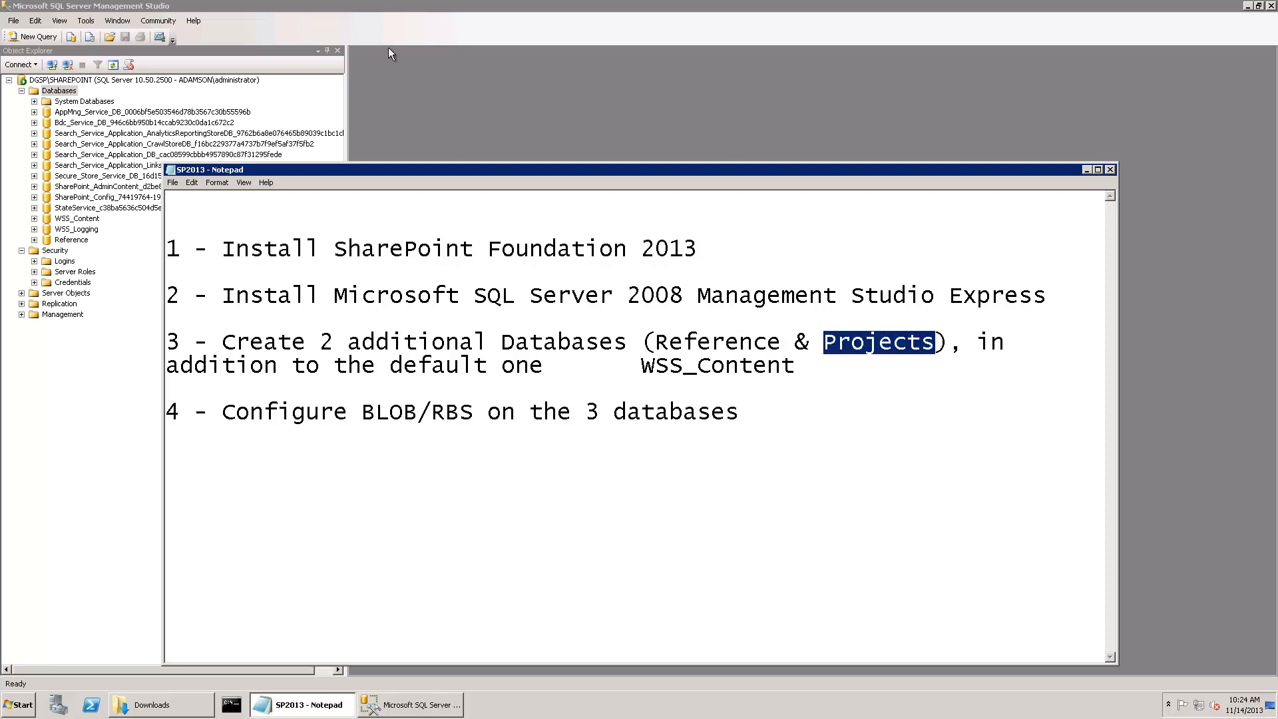
{"action": "right_click", "coordinate": [76, 92]}
{"action": "left_click", "coordinate": [99, 100]}
{"action": "key", "text": "ctrl+v"}
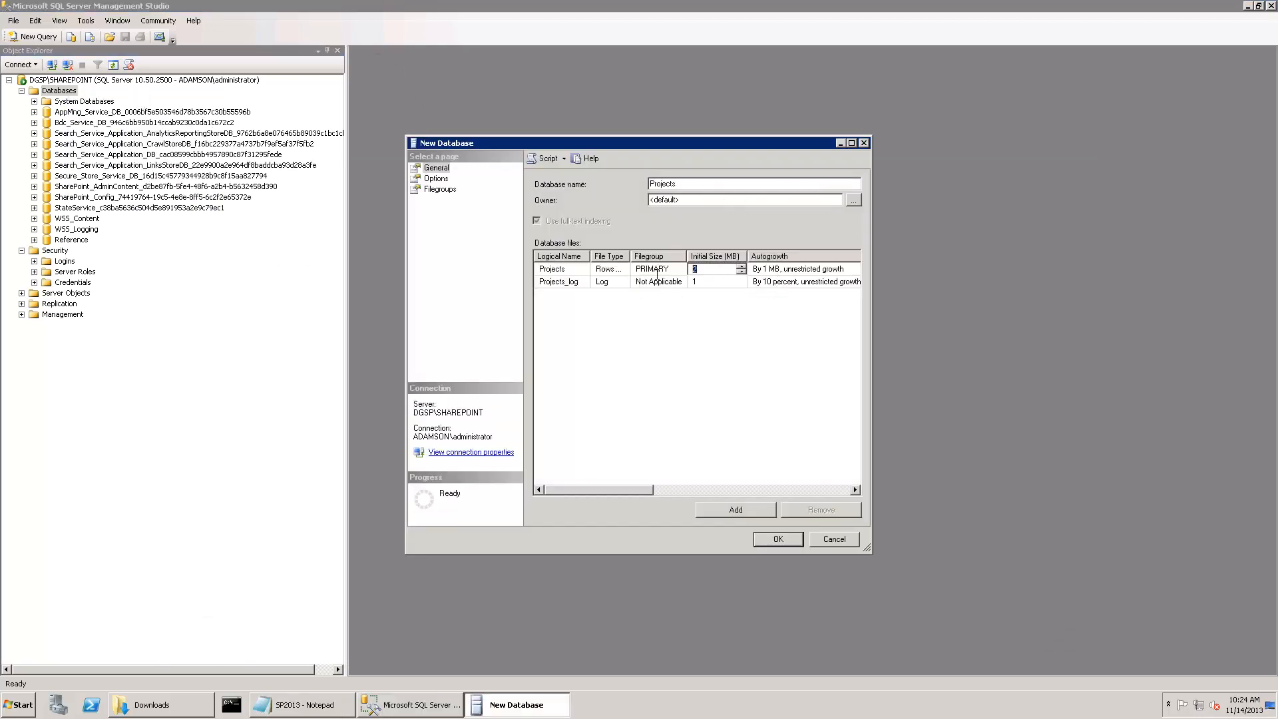
Set the Projects data file's initial size to 50 MB and its autogrowth to 50 MB.
{"action": "left_click", "coordinate": [819, 266]}
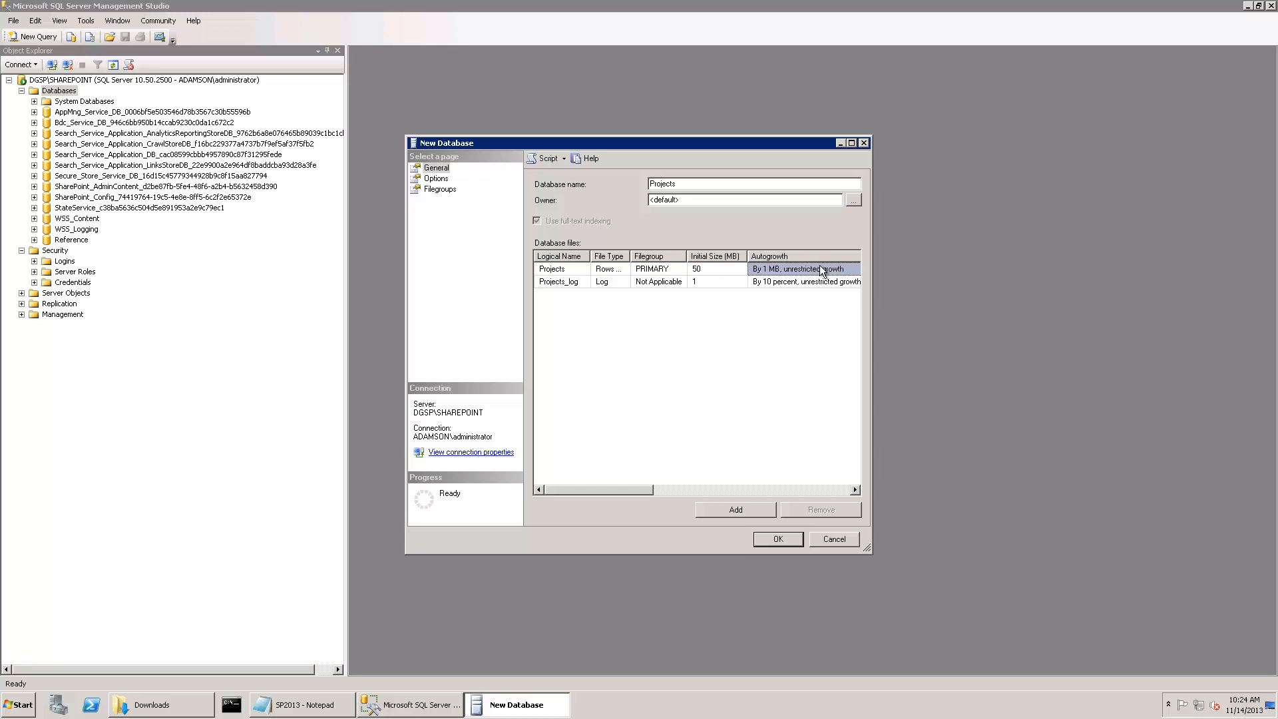
{"action": "left_click", "coordinate": [659, 490]}
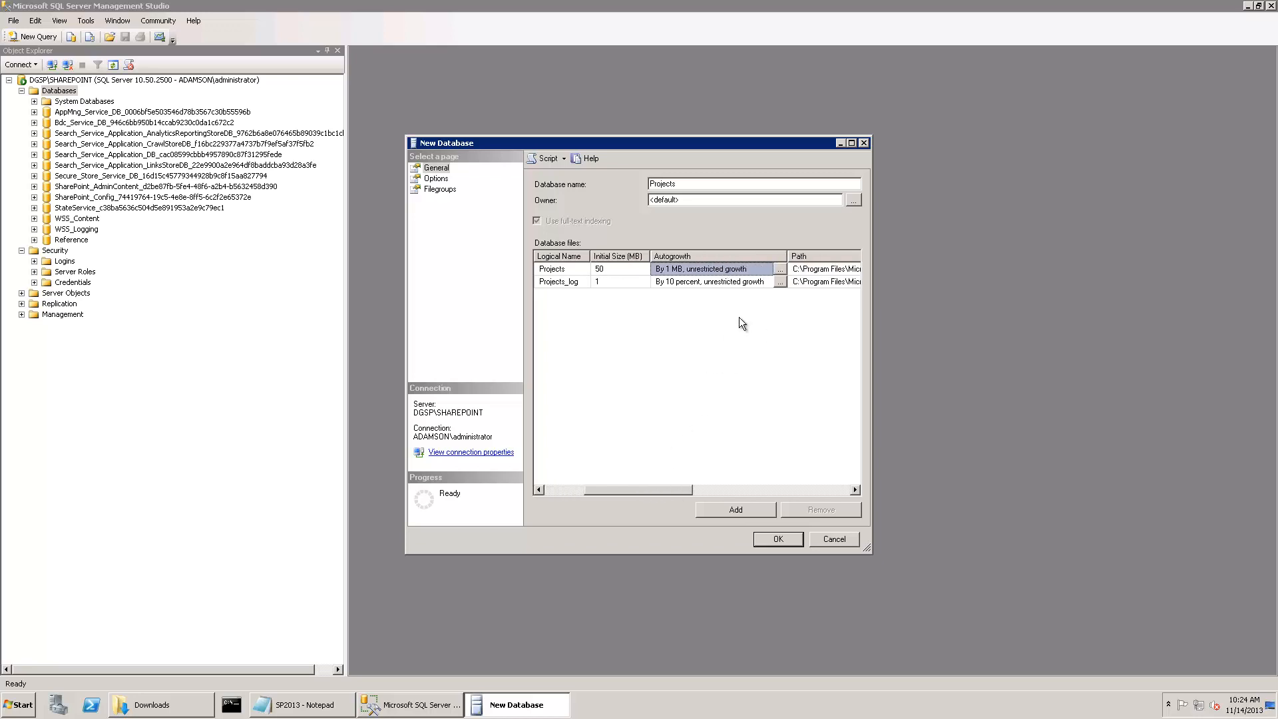
{"action": "left_click", "coordinate": [778, 270]}
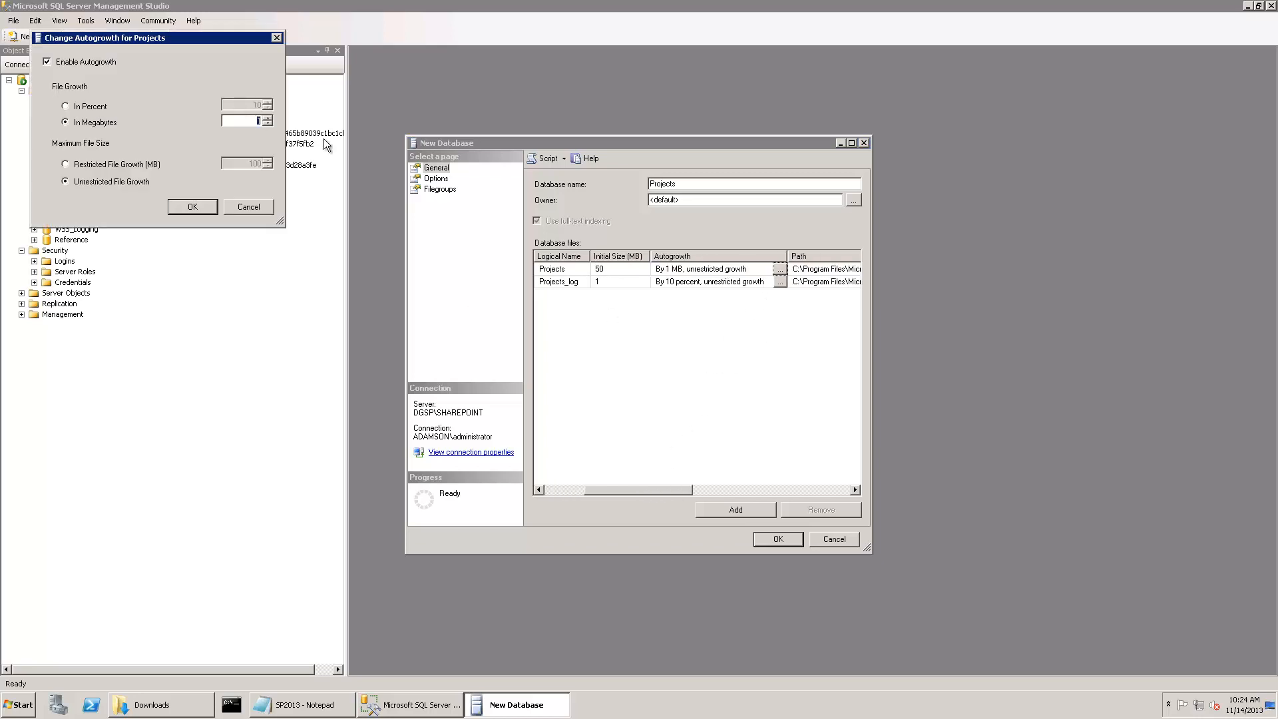
{"action": "left_click", "coordinate": [188, 209]}
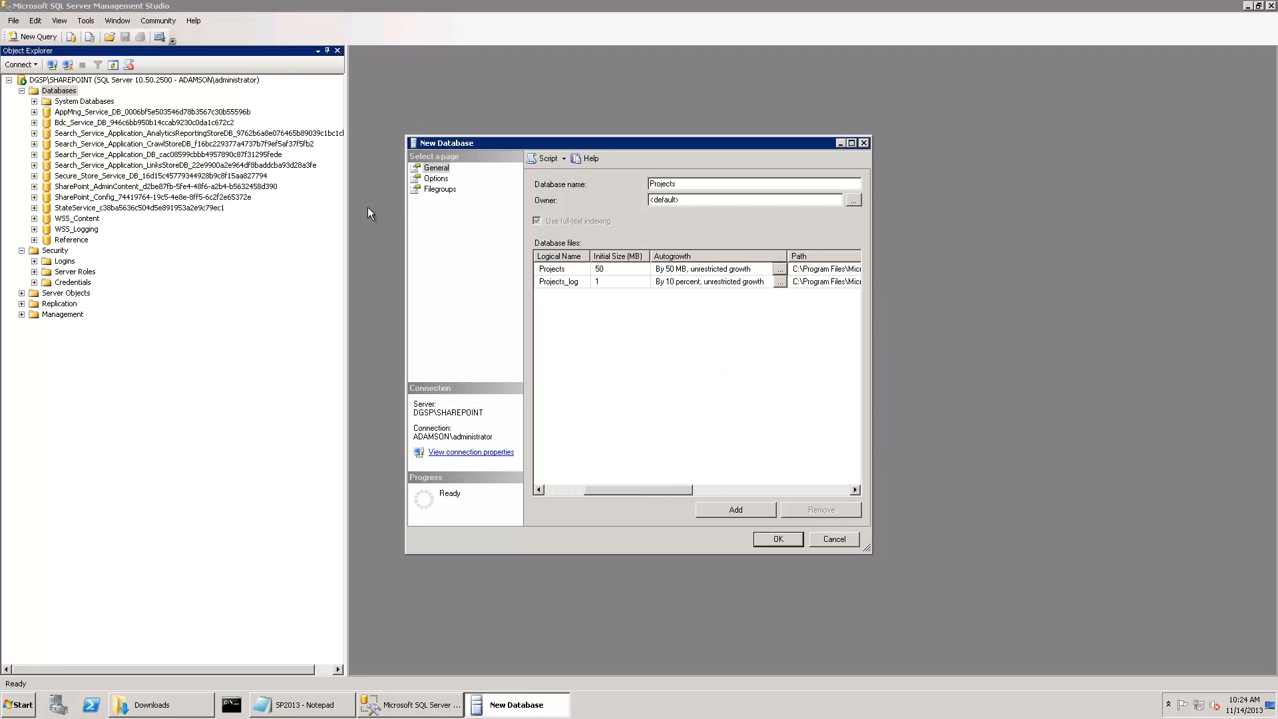
Set the recovery model of the Projects database to Full.
{"action": "left_click", "coordinate": [433, 180]}
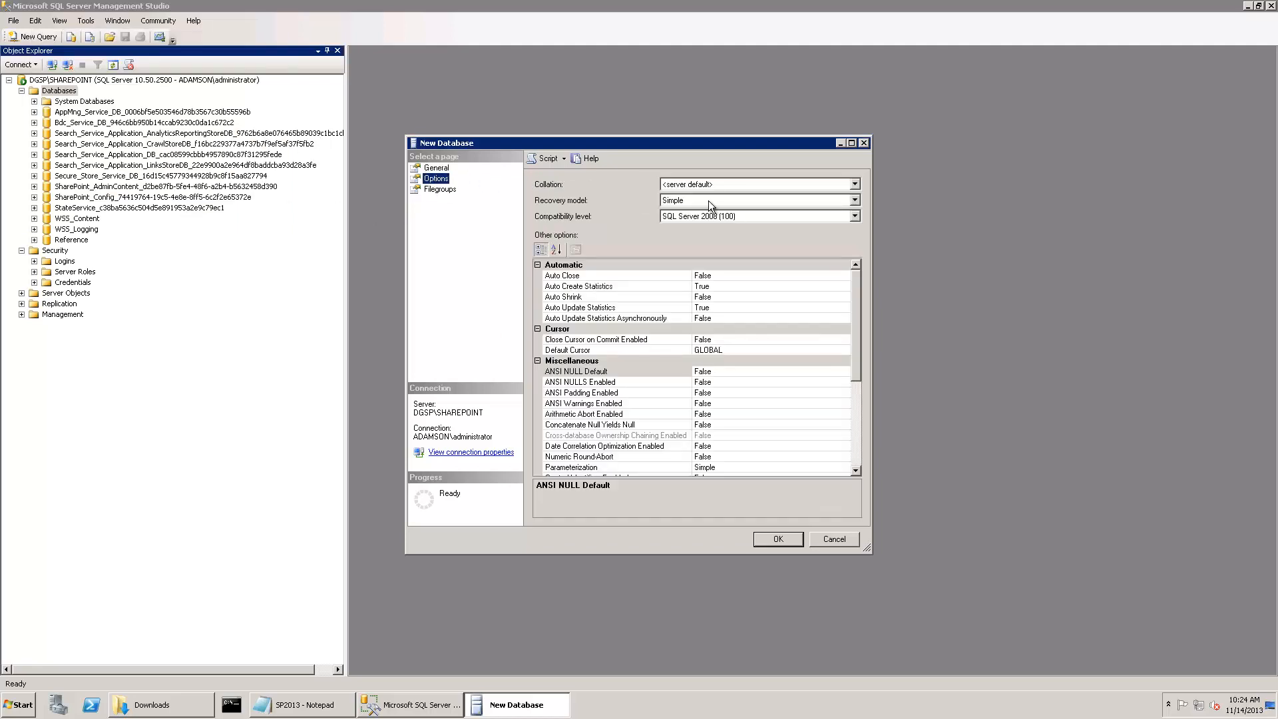
{"action": "left_click", "coordinate": [709, 201]}
{"action": "left_click", "coordinate": [699, 212]}
Set the owner of the Projects database to the ADAMSON\Administrator login.
{"action": "left_click", "coordinate": [436, 167]}
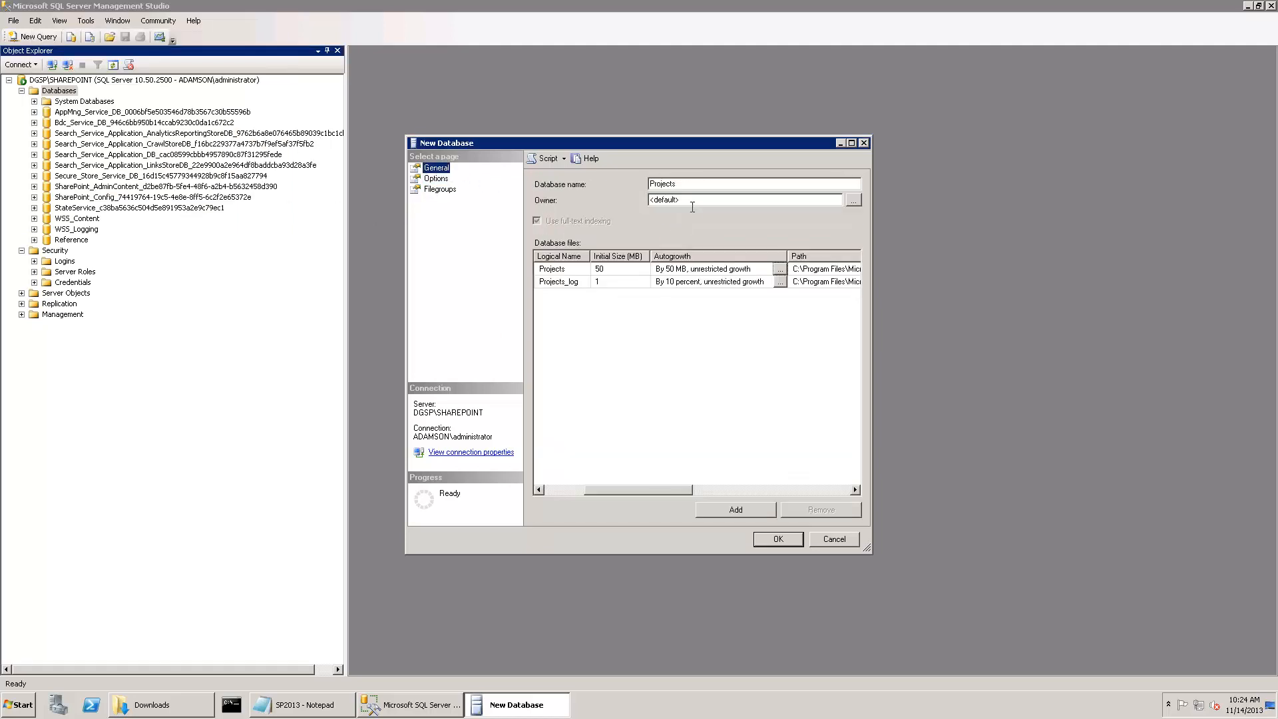
{"action": "left_click", "coordinate": [725, 200]}
{"action": "left_click", "coordinate": [853, 200]}
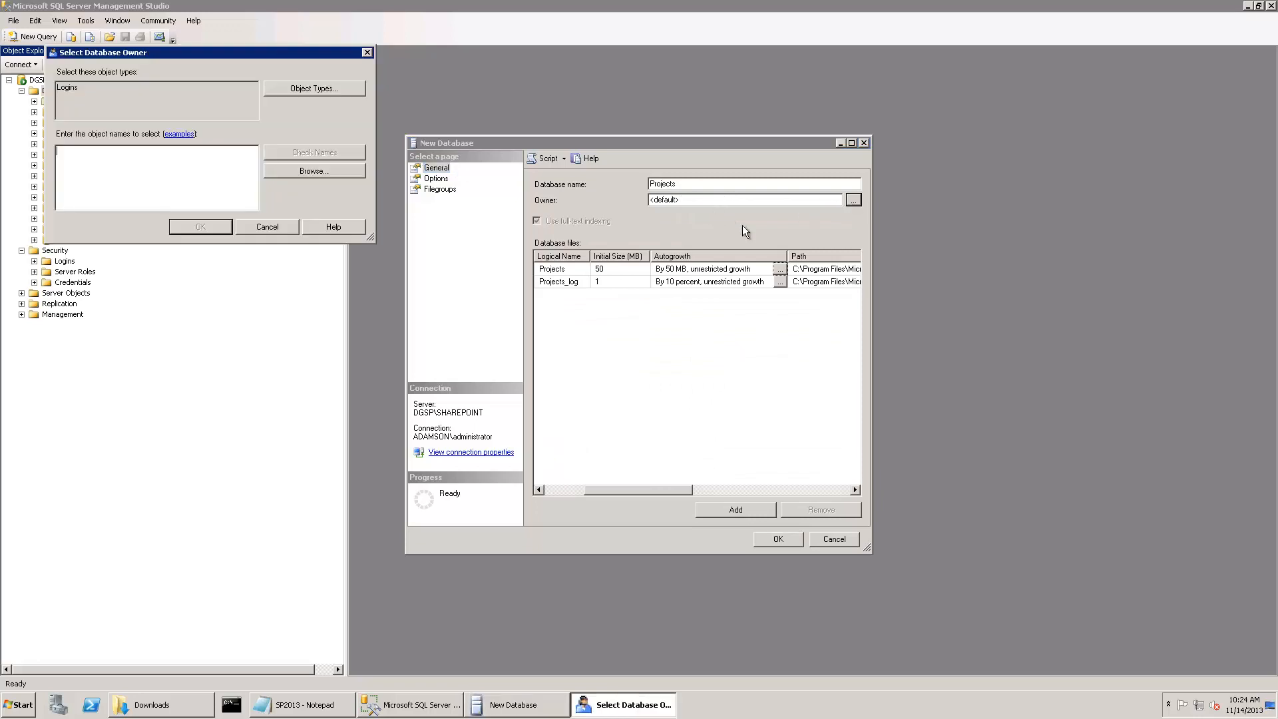
{"action": "left_click", "coordinate": [313, 171]}
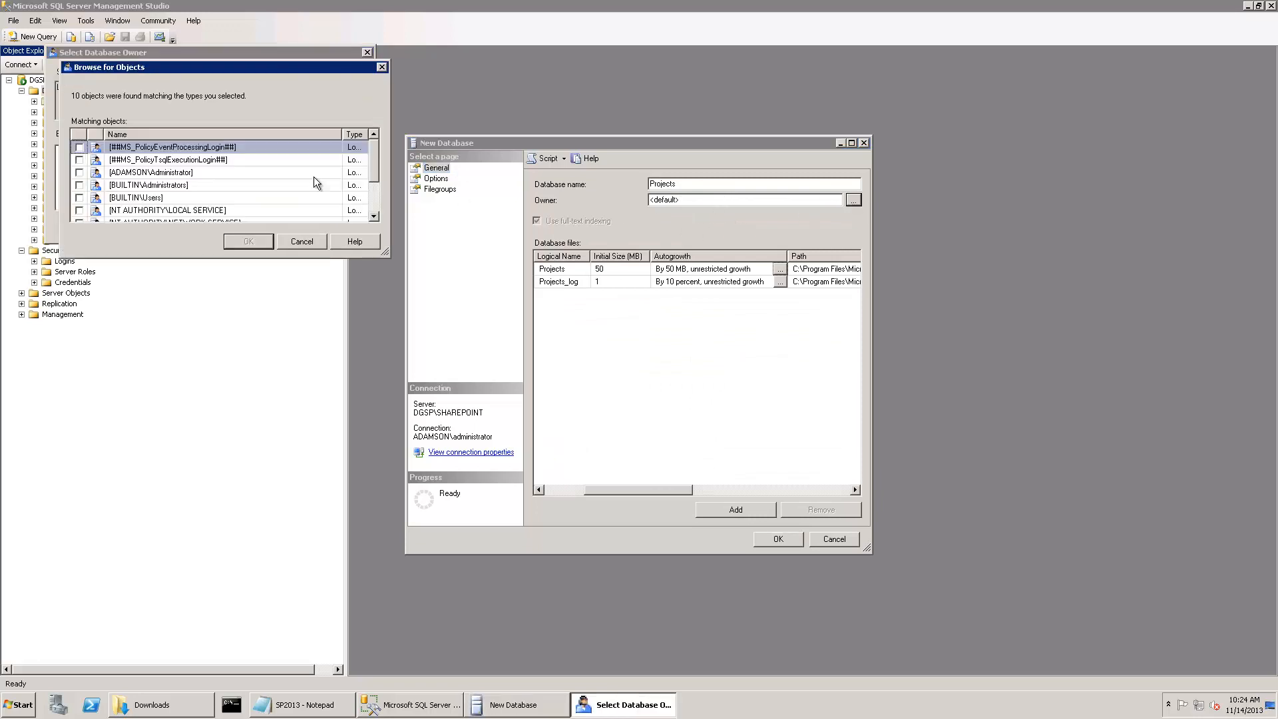
{"action": "left_click", "coordinate": [79, 173]}
{"action": "left_click", "coordinate": [248, 241]}
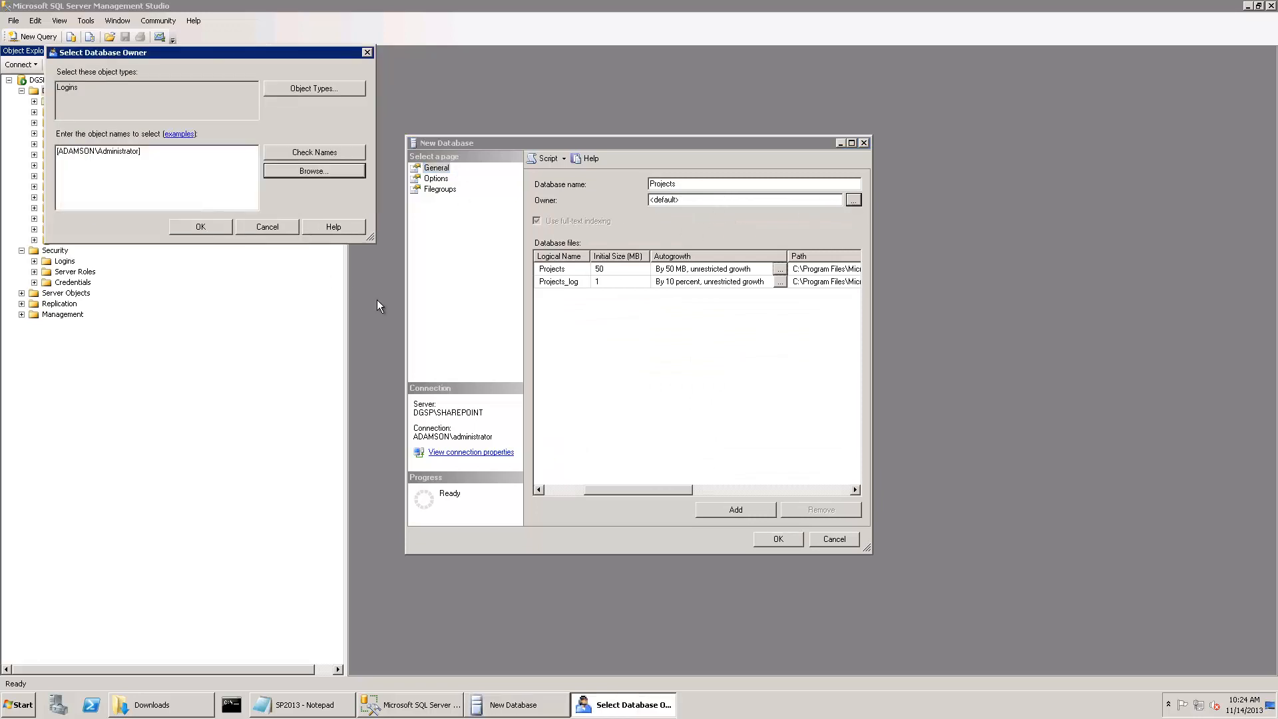
{"action": "left_click", "coordinate": [199, 227]}
Review the options and filegroups of the Projects database, and create it.
{"action": "left_click", "coordinate": [435, 179]}
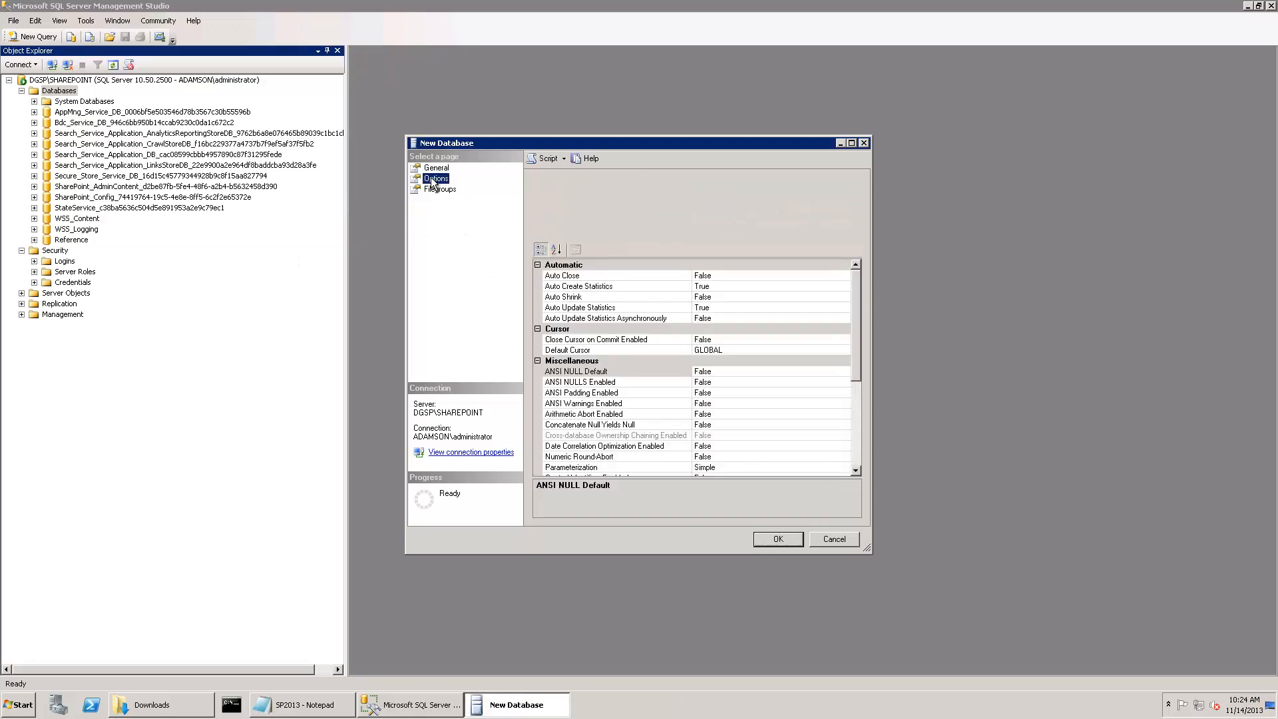
{"action": "left_click", "coordinate": [440, 191]}
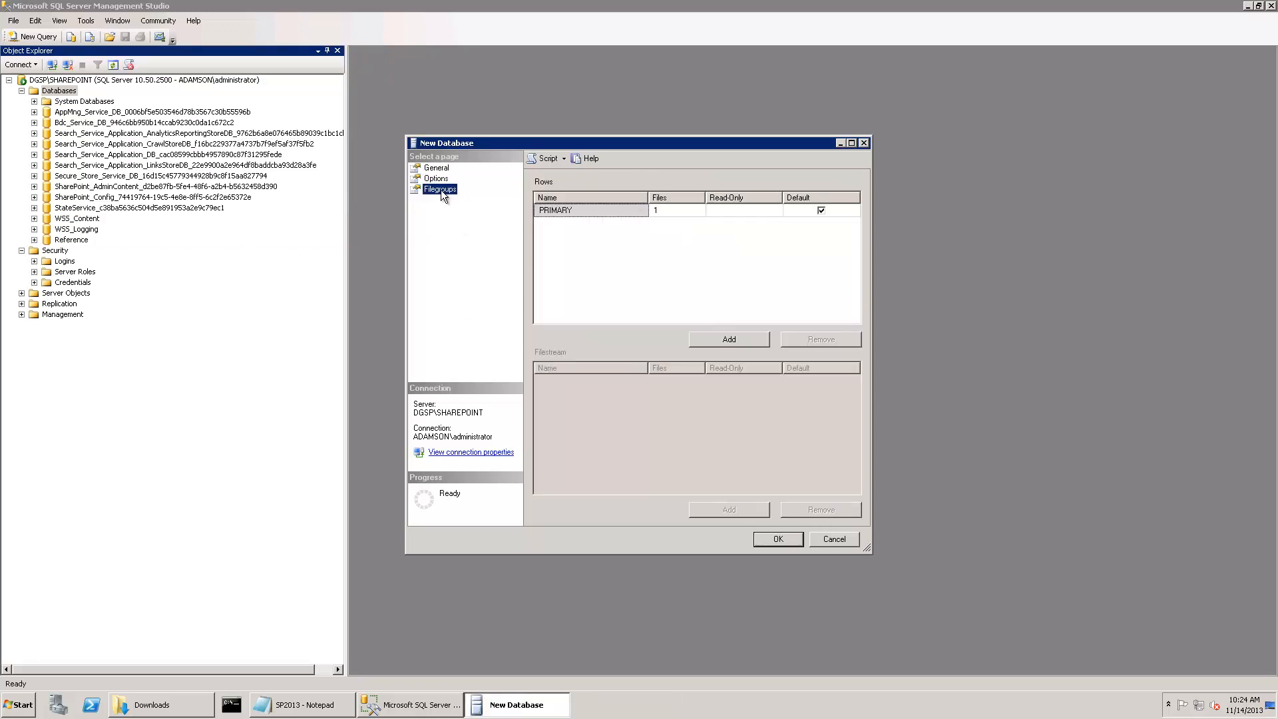
{"action": "left_click", "coordinate": [774, 538]}
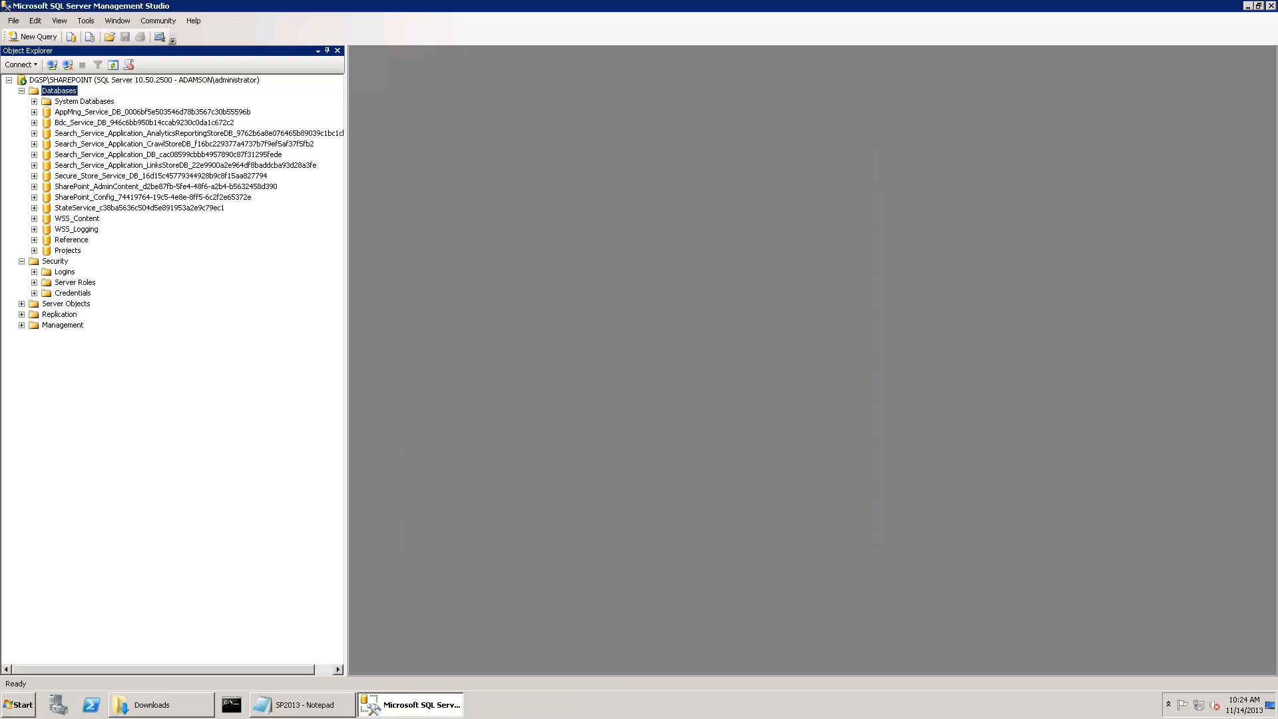
Review the database creation task and the BLOB/RBS task that follows it in the SP2013 notes in Notepad.
{"action": "left_click", "coordinate": [322, 711]}
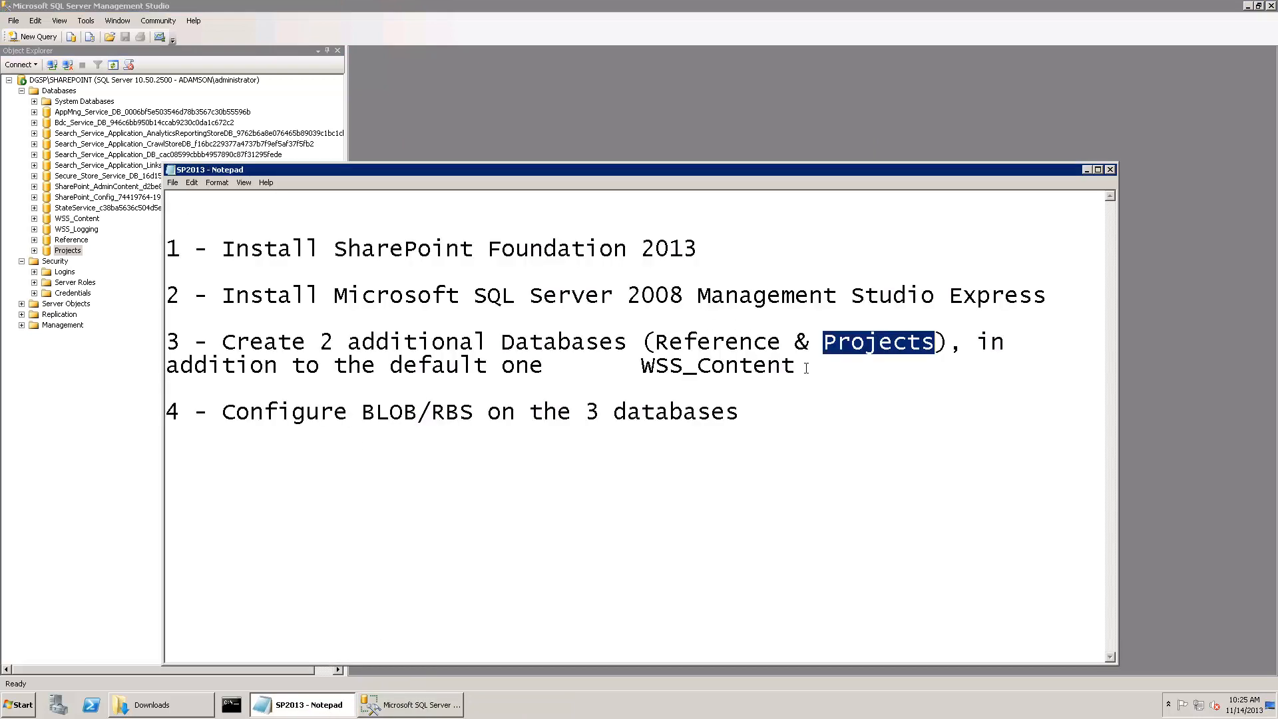
{"action": "left_click_drag", "start_coordinate": [806, 368], "coordinate": [206, 347]}
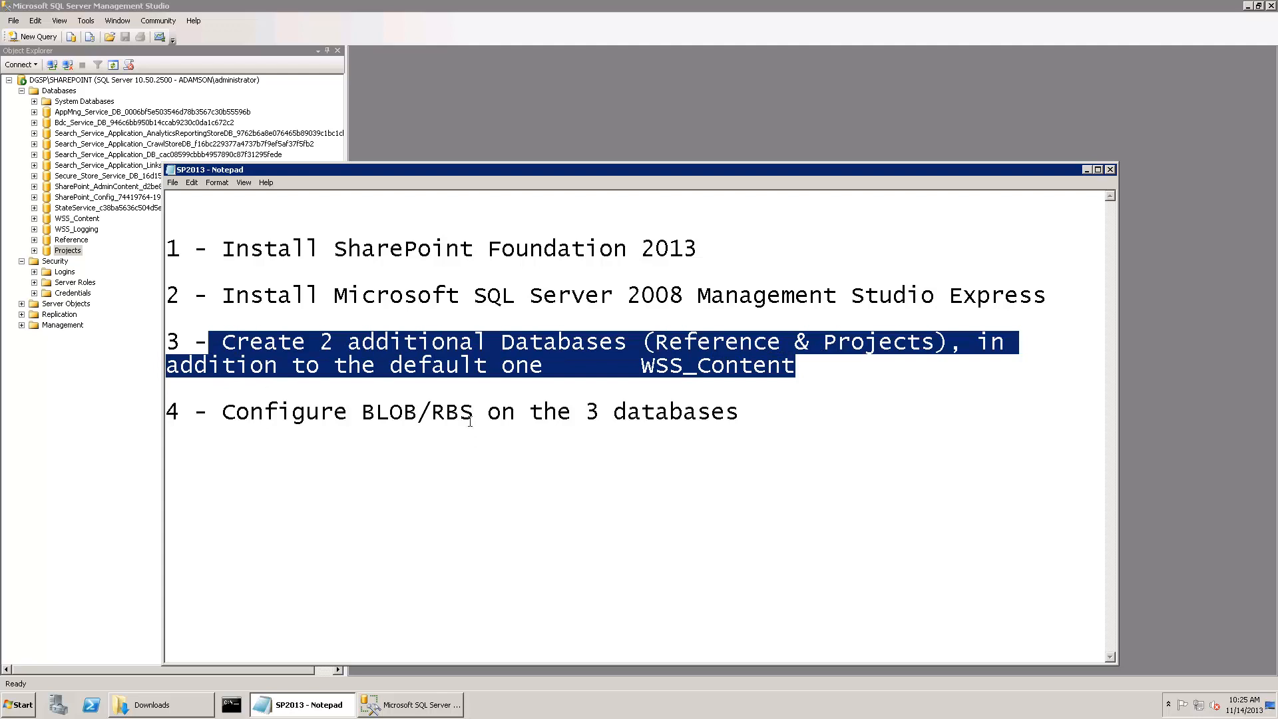
{"action": "left_click", "coordinate": [343, 710]}
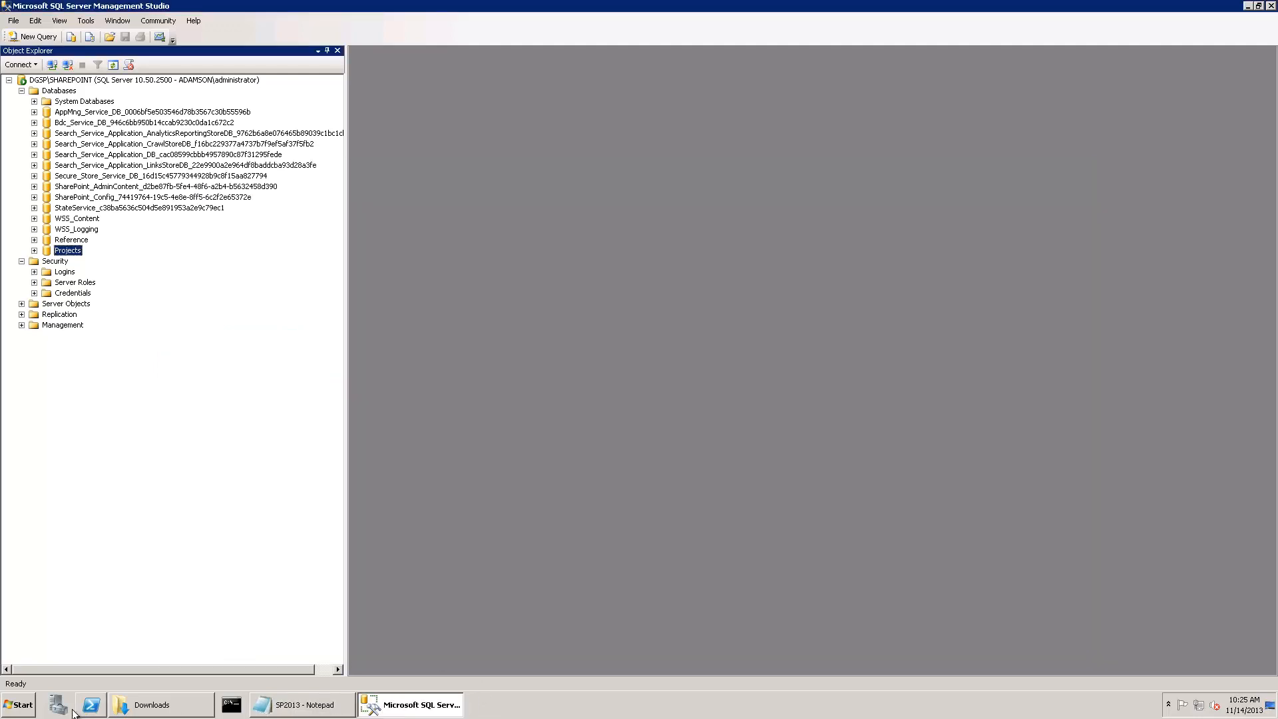
Open the TechNet article on installing and configuring RBS in a SharePoint 2013 farm in Internet Explorer.
{"action": "left_click", "coordinate": [16, 706]}
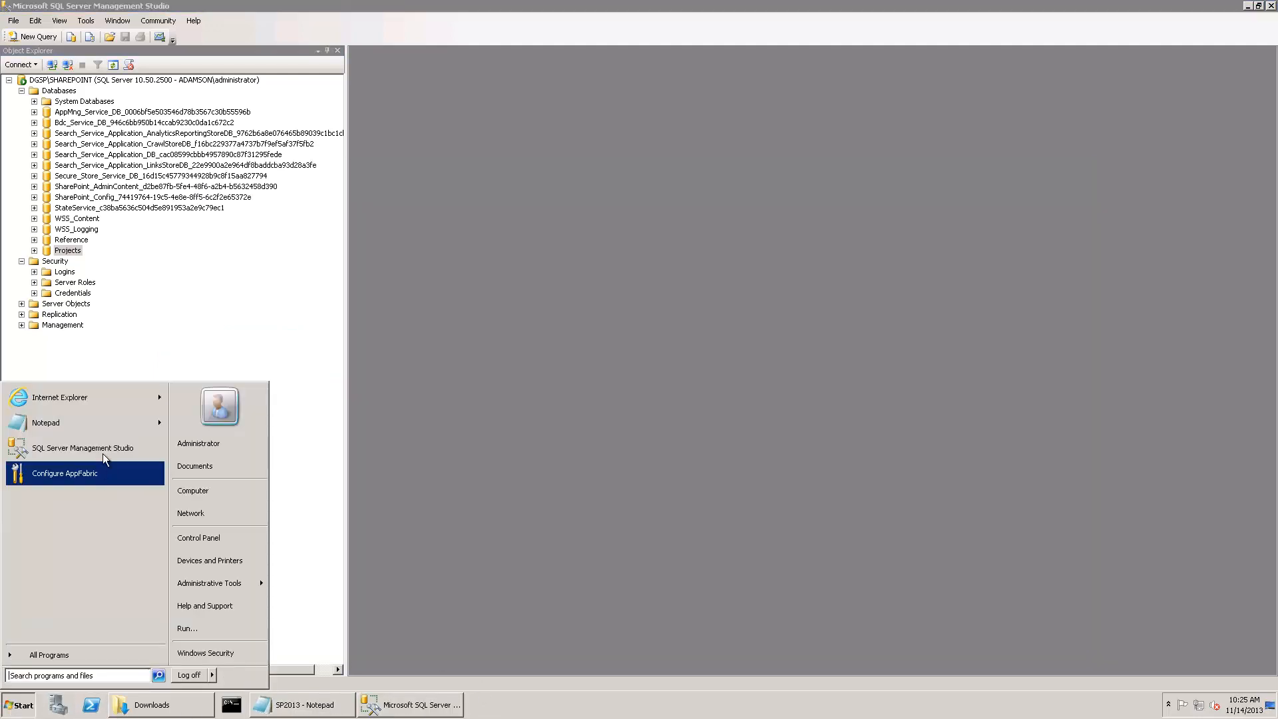
{"action": "left_click", "coordinate": [111, 404]}
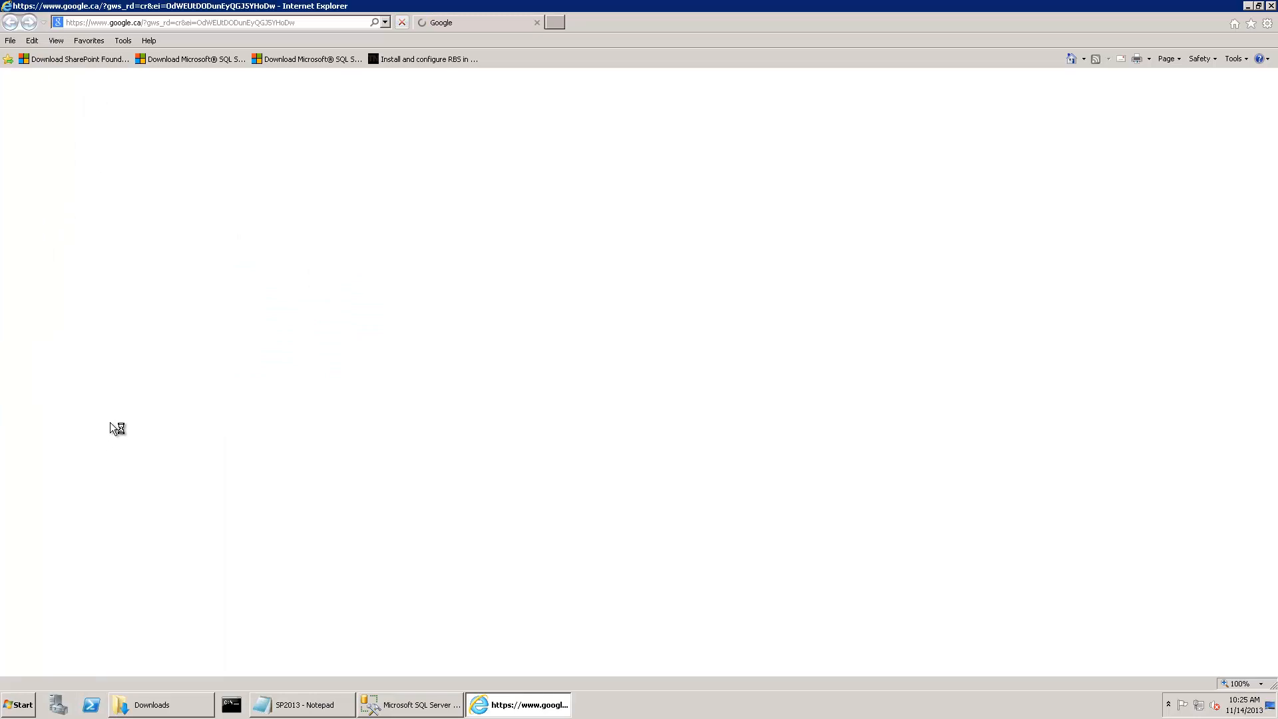
{"action": "left_click", "coordinate": [417, 58]}
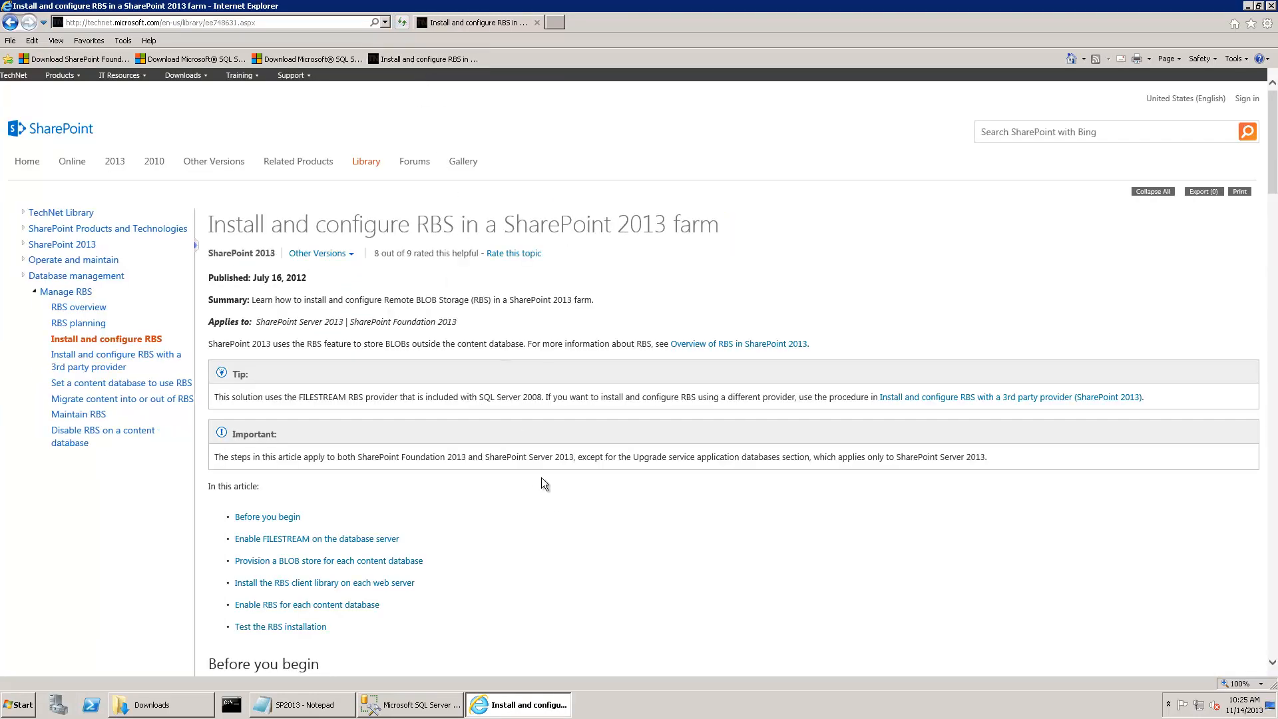
{"action": "scroll", "coordinate": [541, 477], "scroll_direction": "down", "scroll_amount": 1}
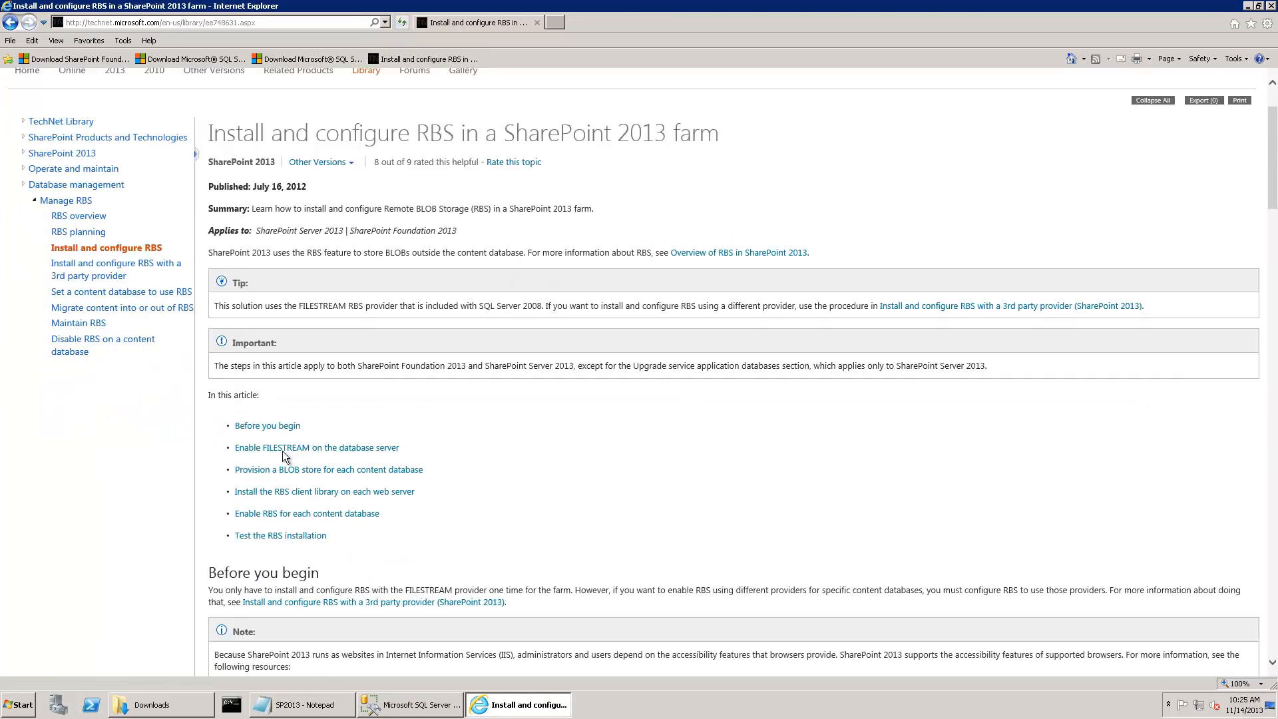
{"action": "scroll", "coordinate": [402, 450], "scroll_direction": "down", "scroll_amount": 3}
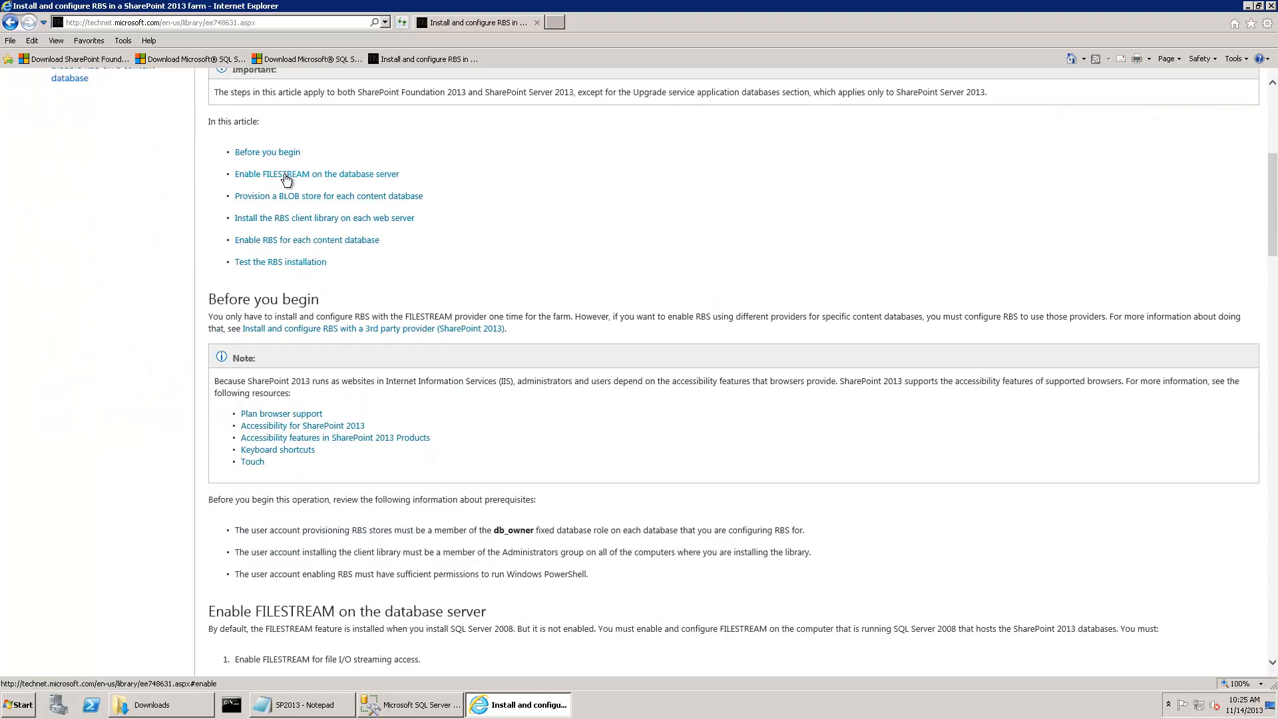
Go to the article's section on enabling FILESTREAM, and open the linked How to: Enable FILESTREAM instructions.
{"action": "left_click", "coordinate": [286, 174]}
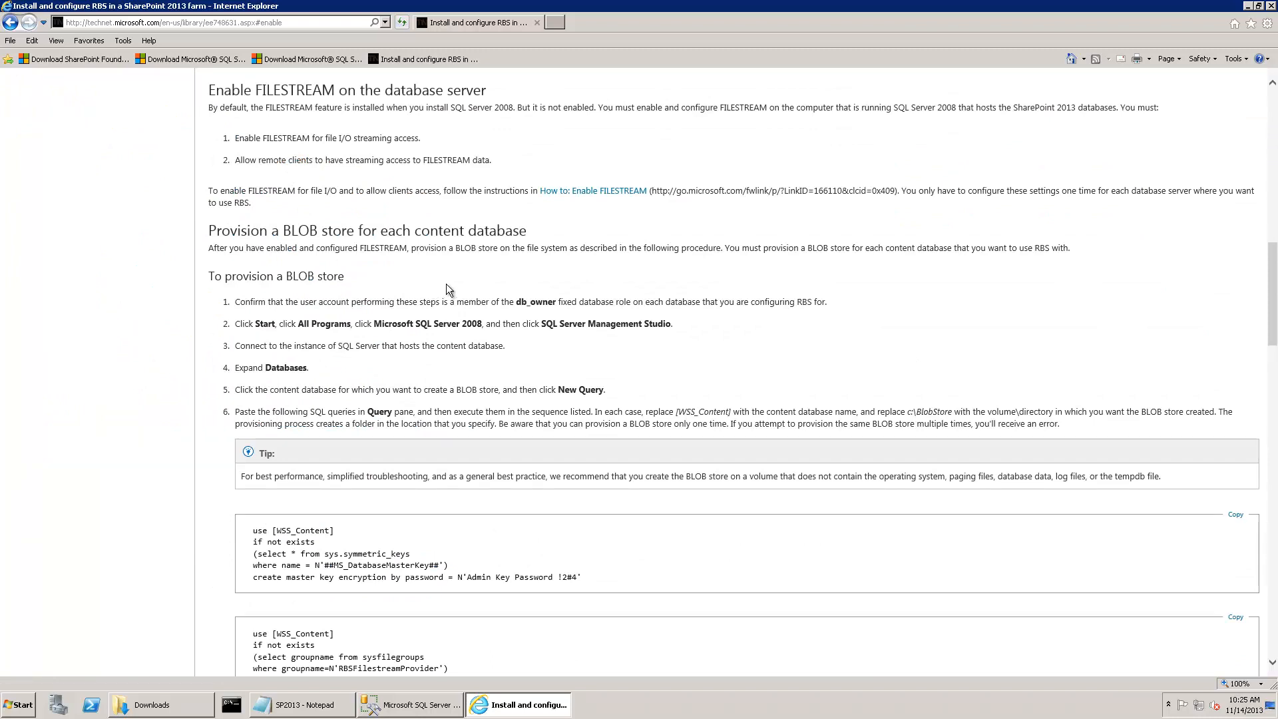
{"action": "scroll", "coordinate": [277, 333], "scroll_direction": "down", "scroll_amount": 2}
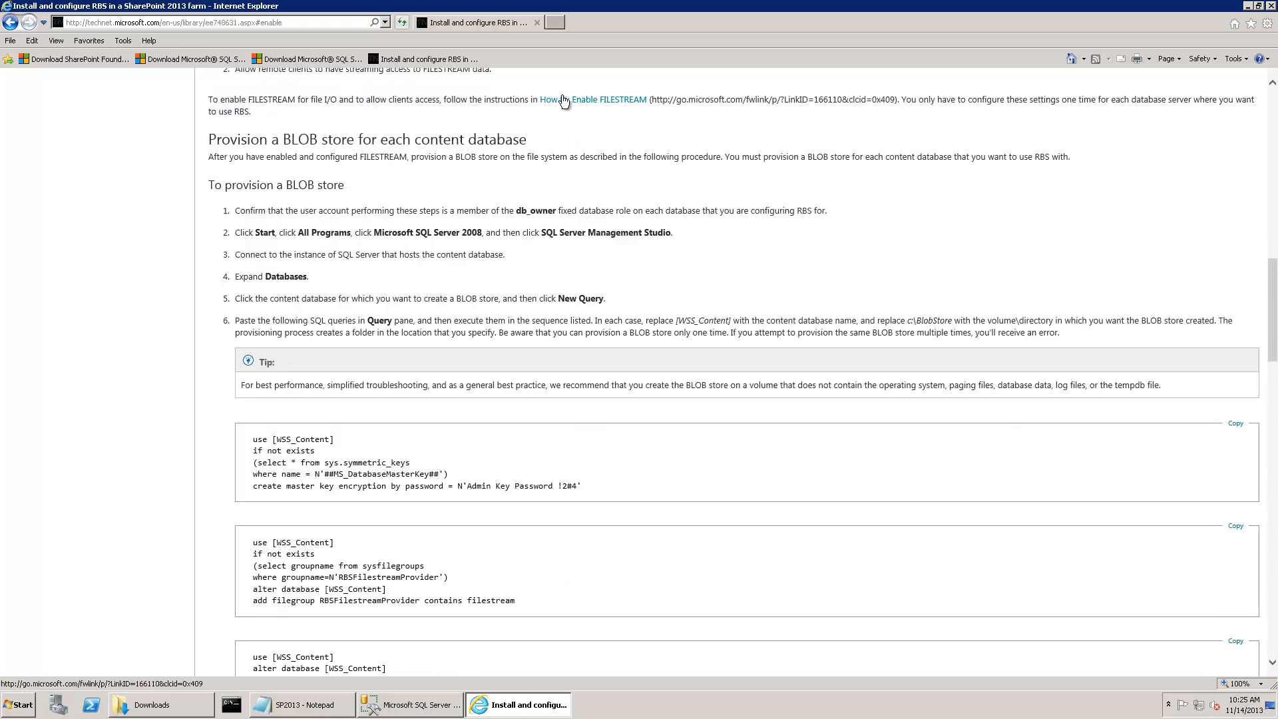
{"action": "left_click", "coordinate": [567, 99]}
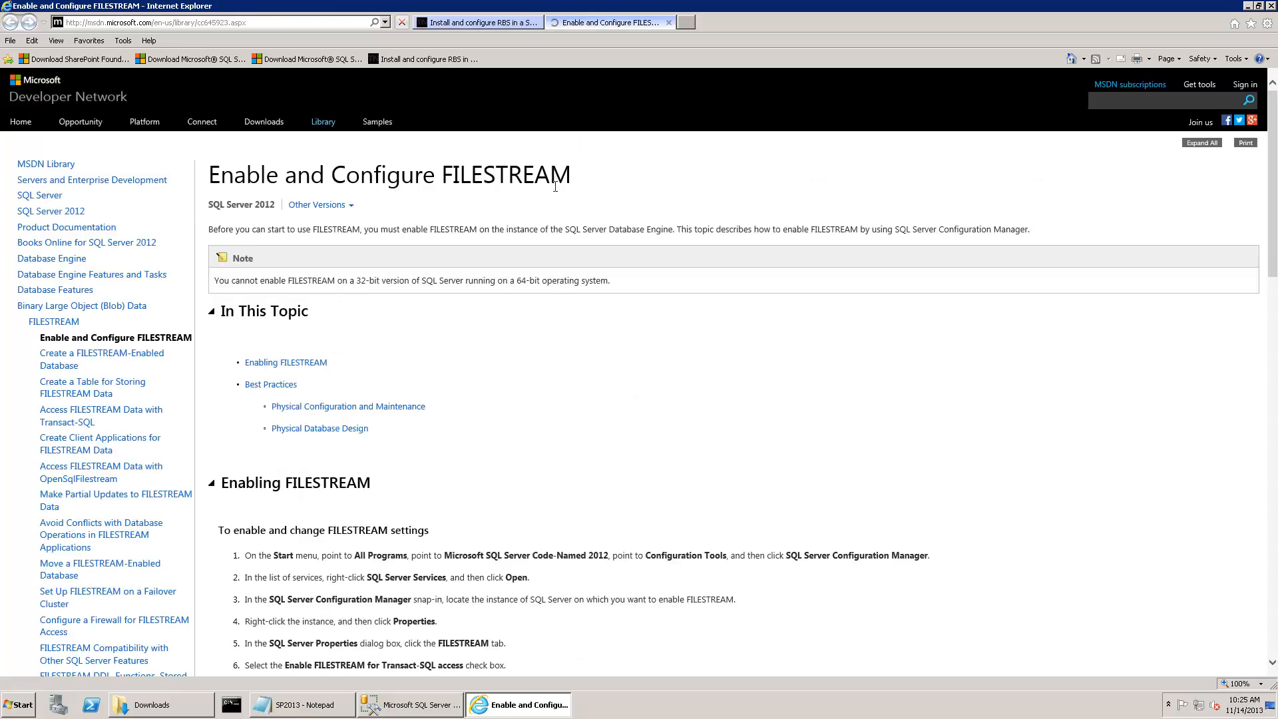
{"action": "scroll", "coordinate": [529, 335], "scroll_direction": "down", "scroll_amount": 4}
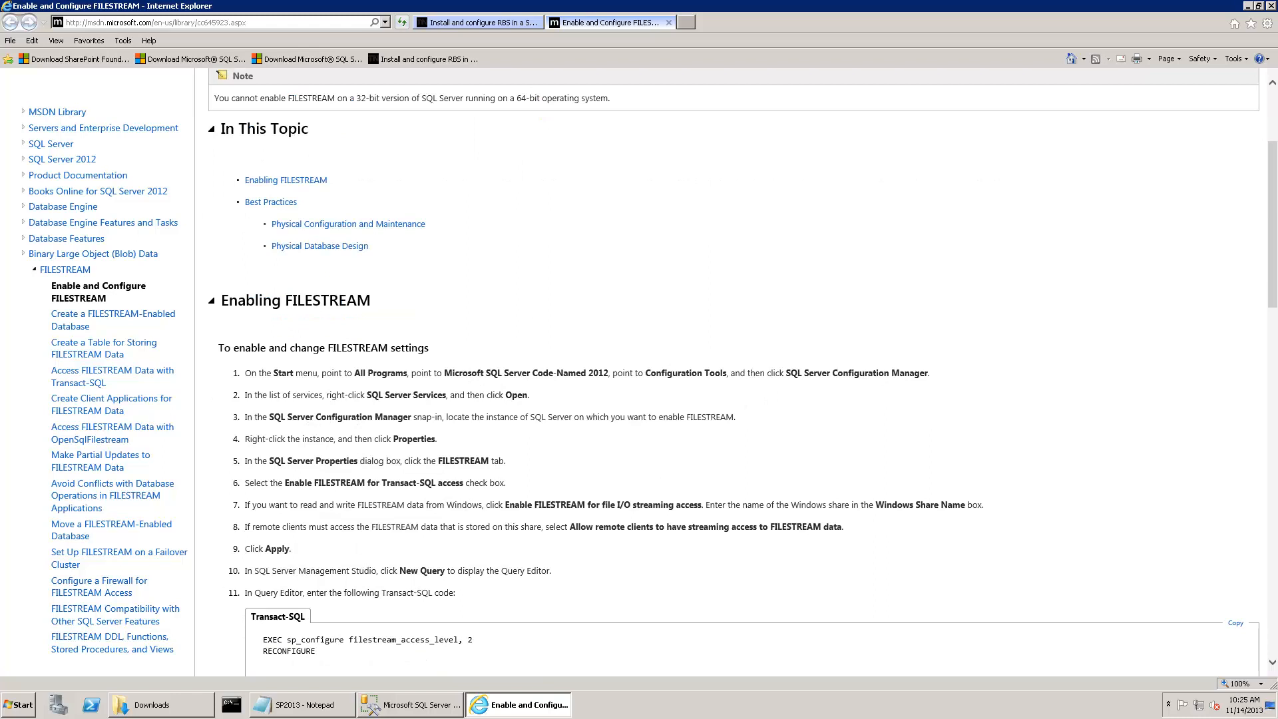
Open SQL Server Configuration Manager from the Microsoft SQL Server 2008 R2 configuration tools, and list the SQL Server services.
{"action": "left_click", "coordinate": [15, 709]}
{"action": "left_click", "coordinate": [80, 655]}
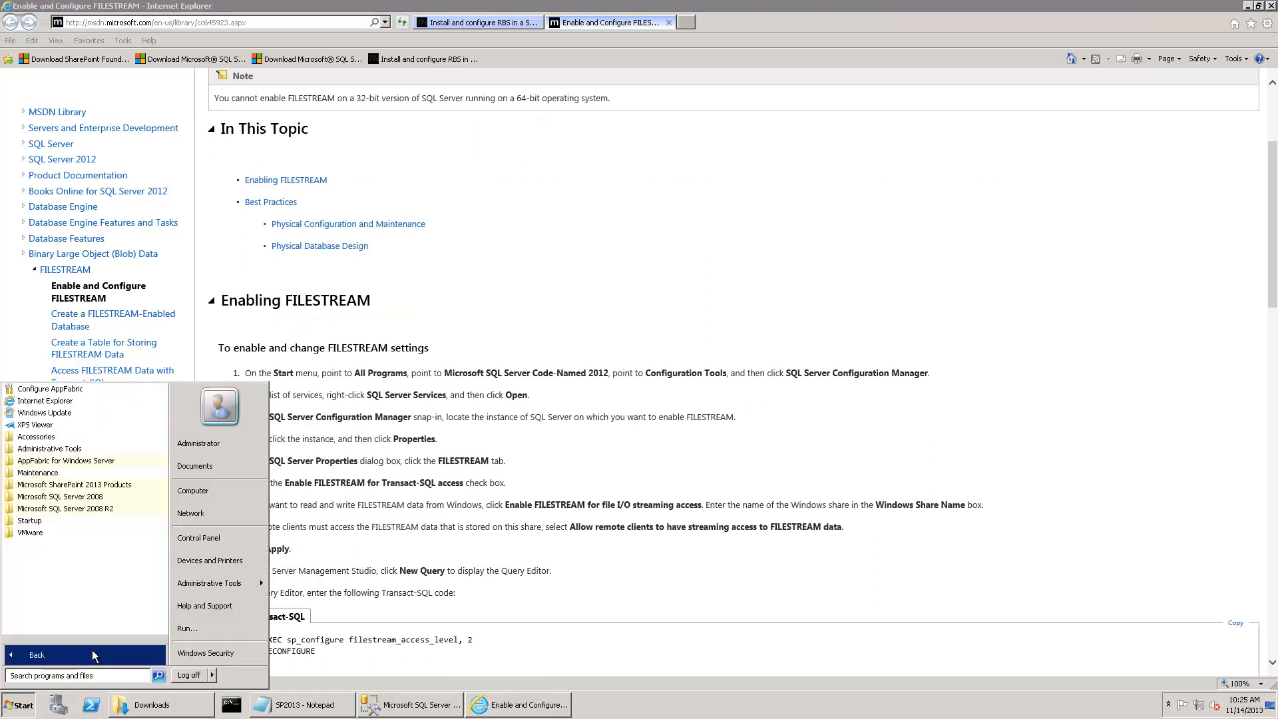
{"action": "left_click", "coordinate": [107, 509]}
{"action": "left_click", "coordinate": [63, 533]}
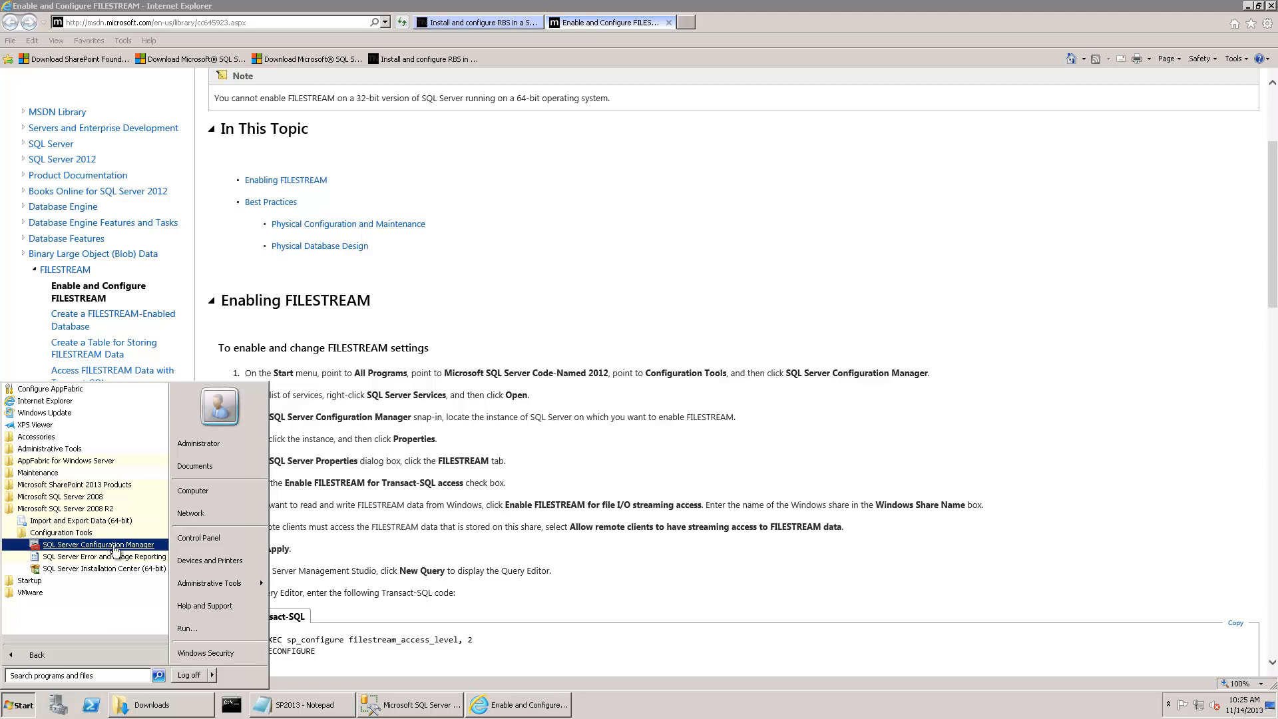
{"action": "left_click", "coordinate": [113, 545]}
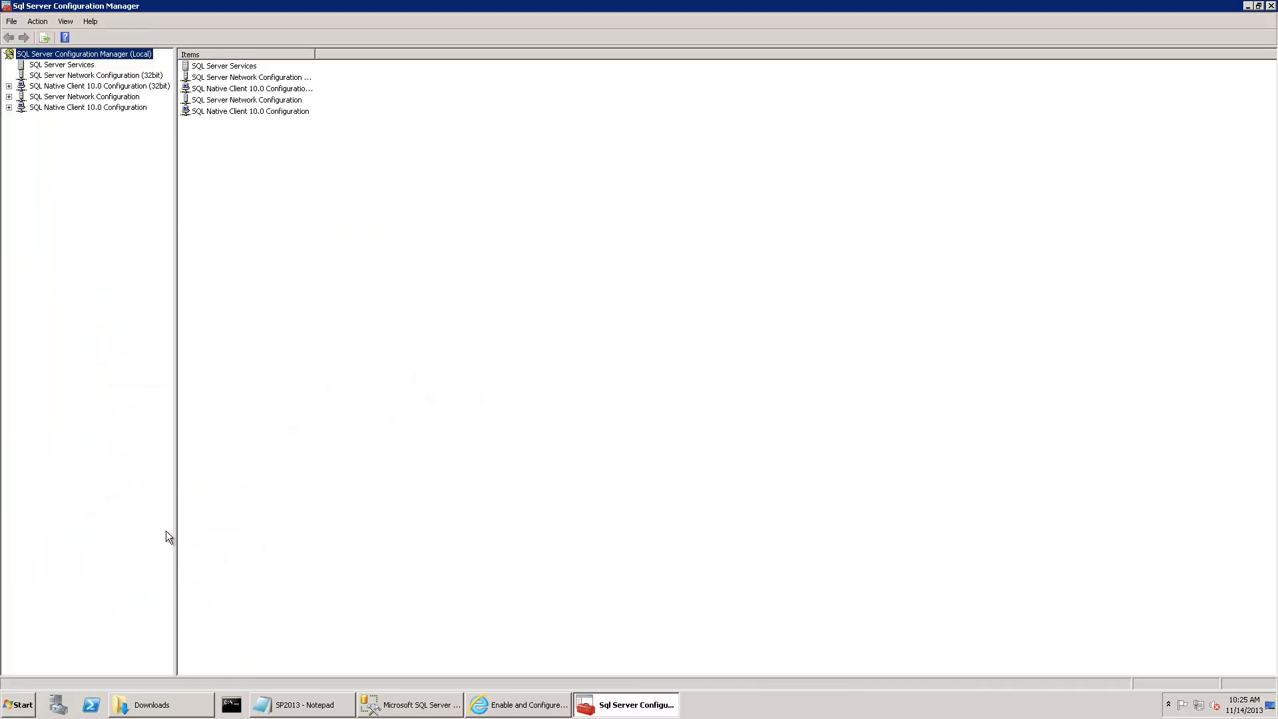
{"action": "left_click", "coordinate": [60, 66]}
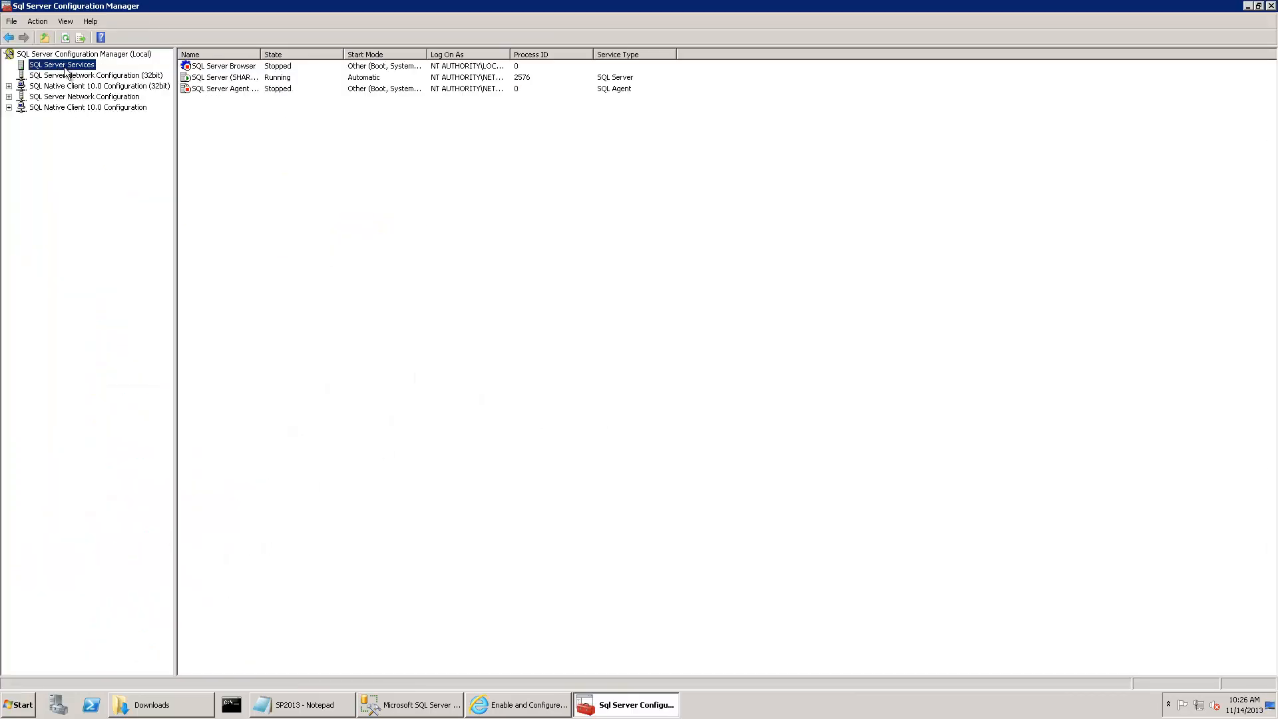
Open the FILESTREAM settings of the running SQL Server (SHAREPOINT) service.
{"action": "double_click", "coordinate": [205, 78]}
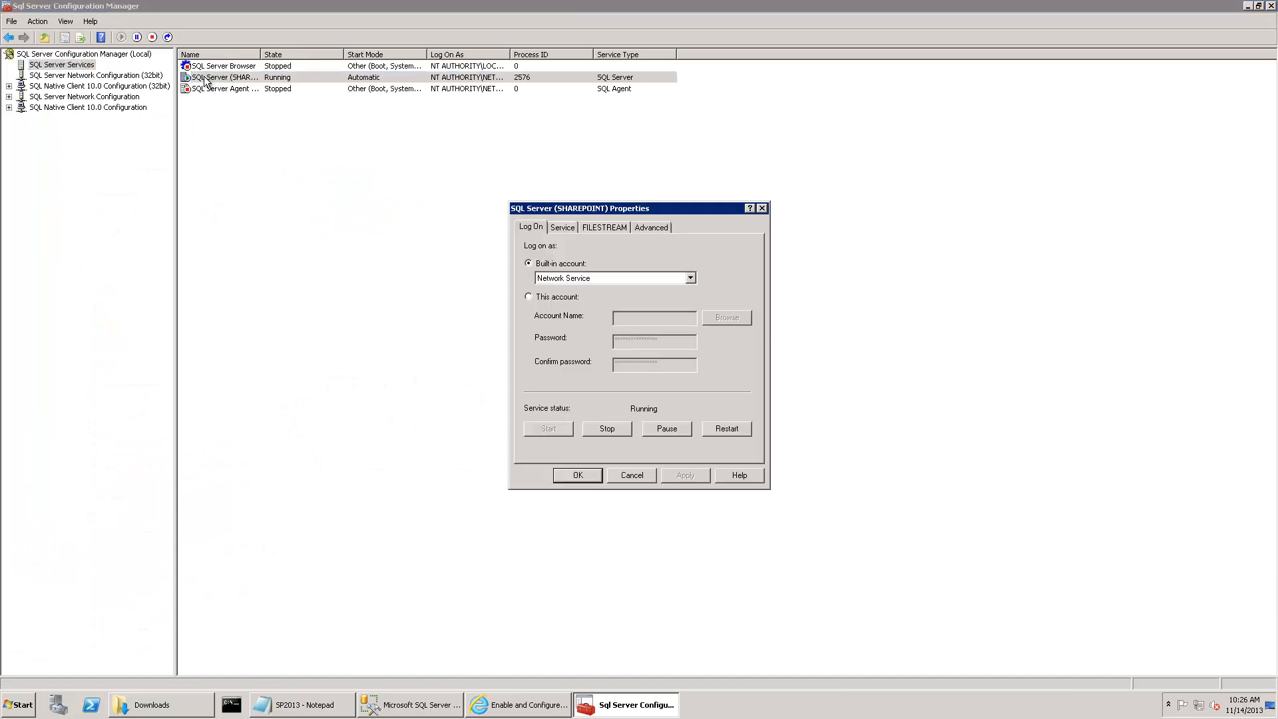
{"action": "left_click", "coordinate": [563, 227]}
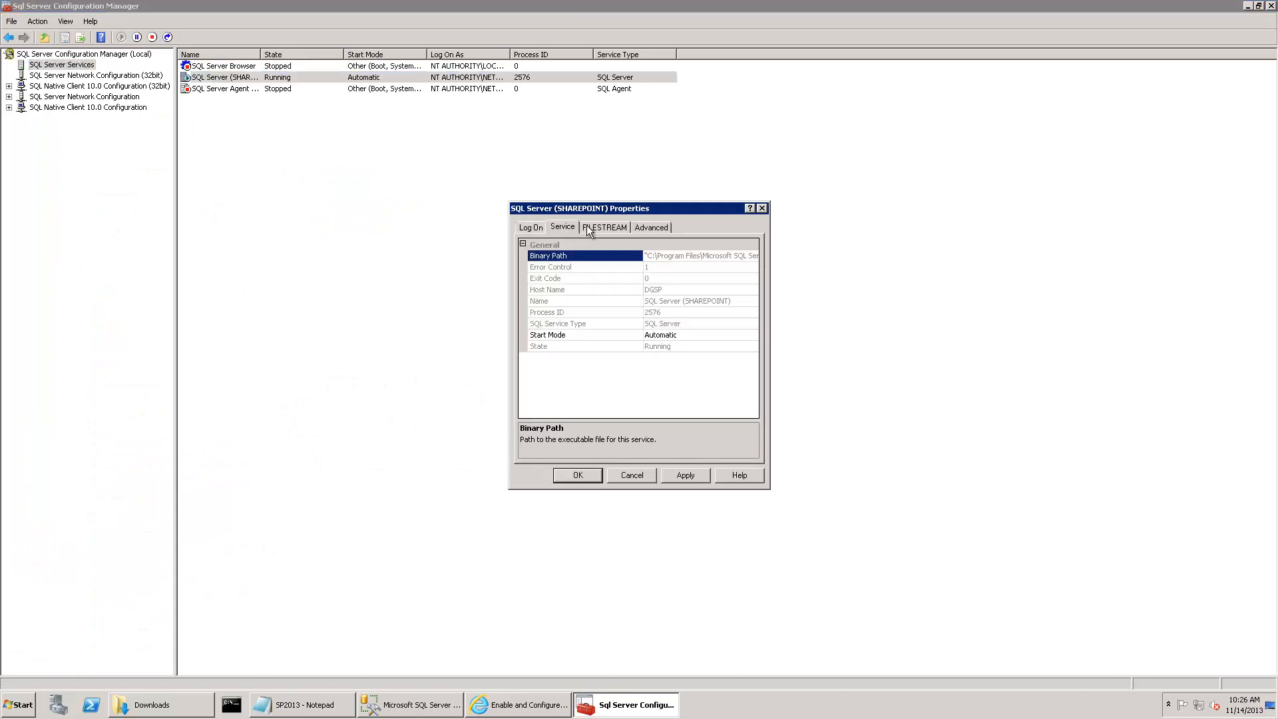
{"action": "left_click", "coordinate": [595, 227]}
{"action": "left_click", "coordinate": [622, 256]}
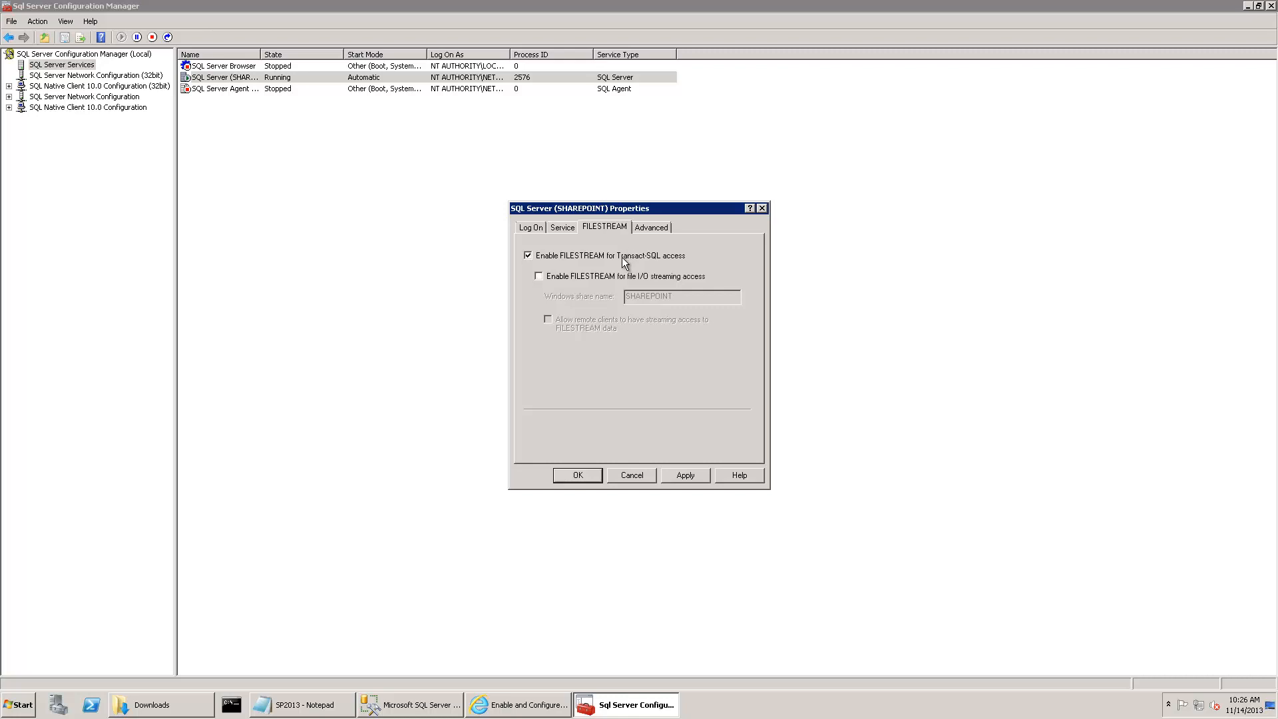
{"action": "left_click", "coordinate": [589, 278]}
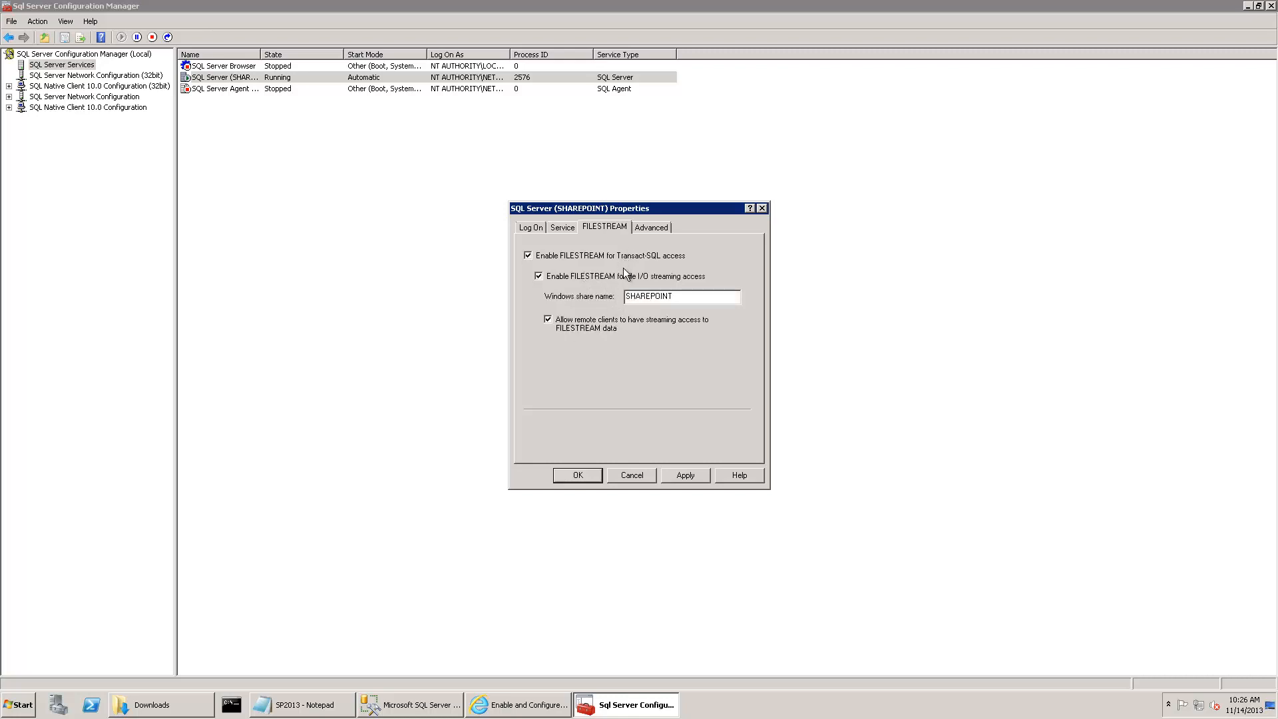
{"action": "left_click", "coordinate": [649, 227]}
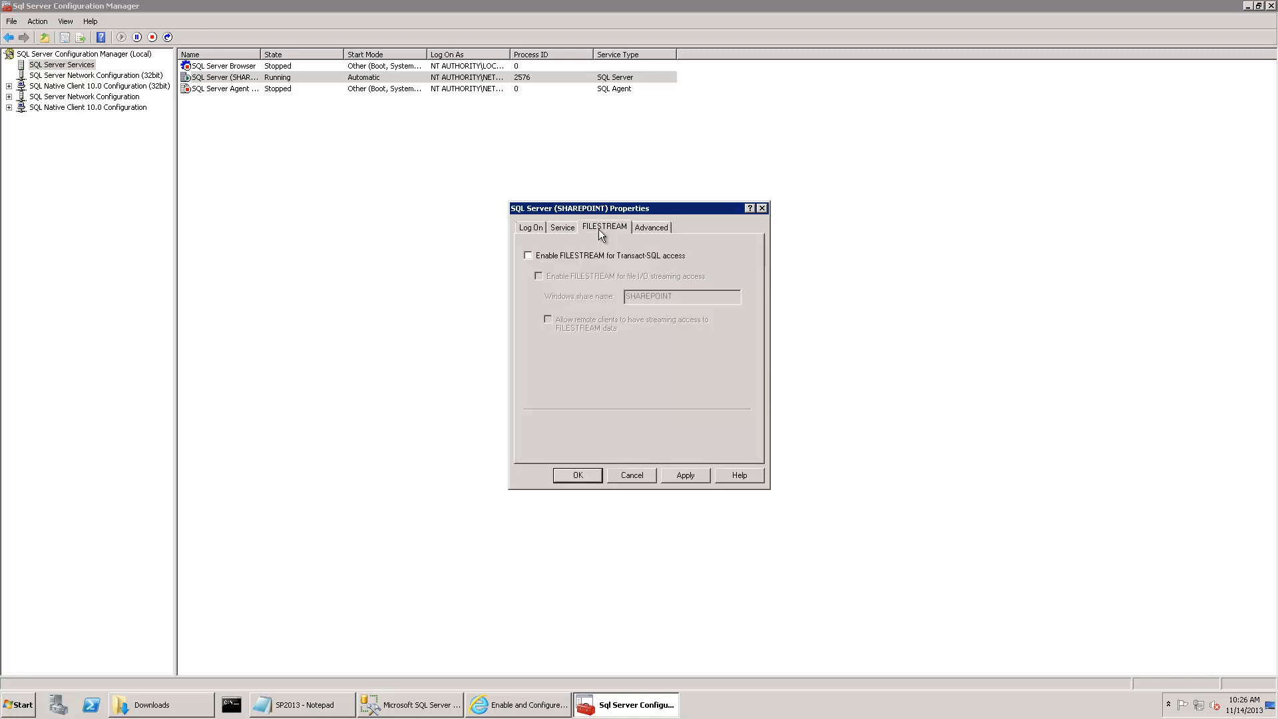
Enable FILESTREAM for Transact-SQL and file I/O streaming access, with remote client access and share name SHAREPOINT, and apply the settings.
{"action": "left_click", "coordinate": [548, 257]}
{"action": "left_click", "coordinate": [558, 274]}
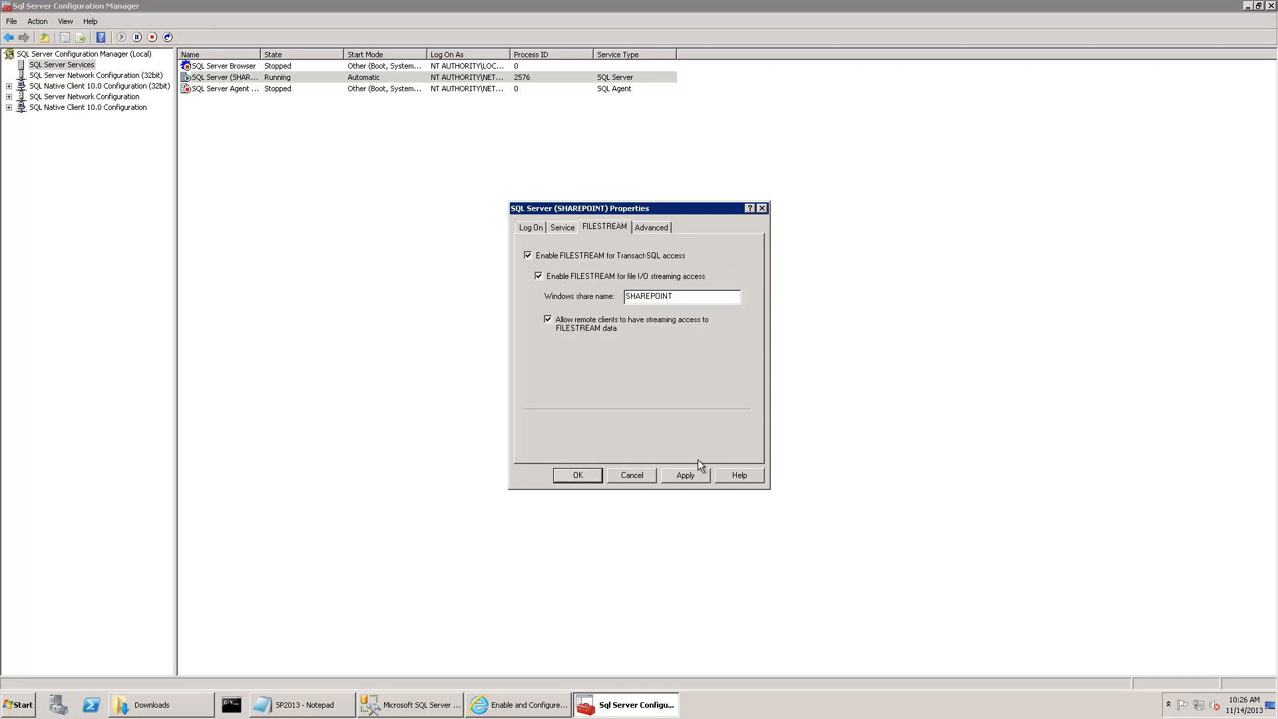
{"action": "left_click", "coordinate": [690, 475]}
{"action": "left_click", "coordinate": [578, 475]}
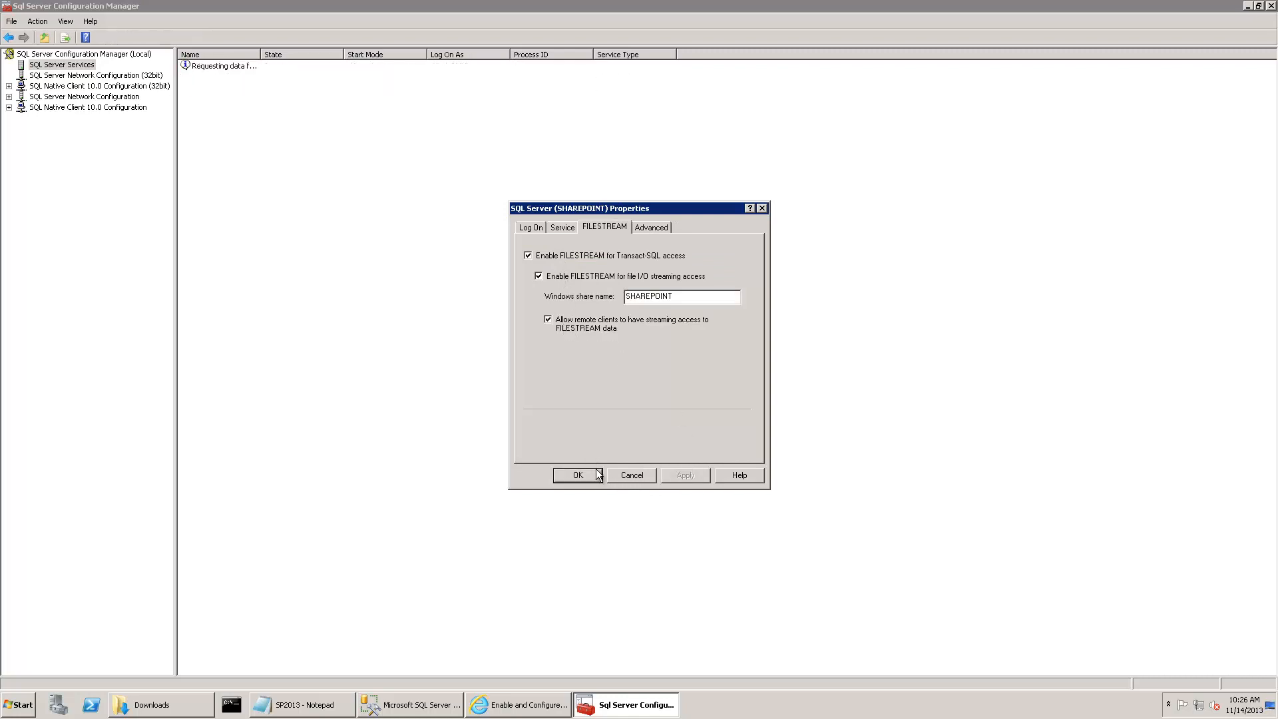
Restart the SQL Server (SHAREPOINT) service.
{"action": "right_click", "coordinate": [215, 160]}
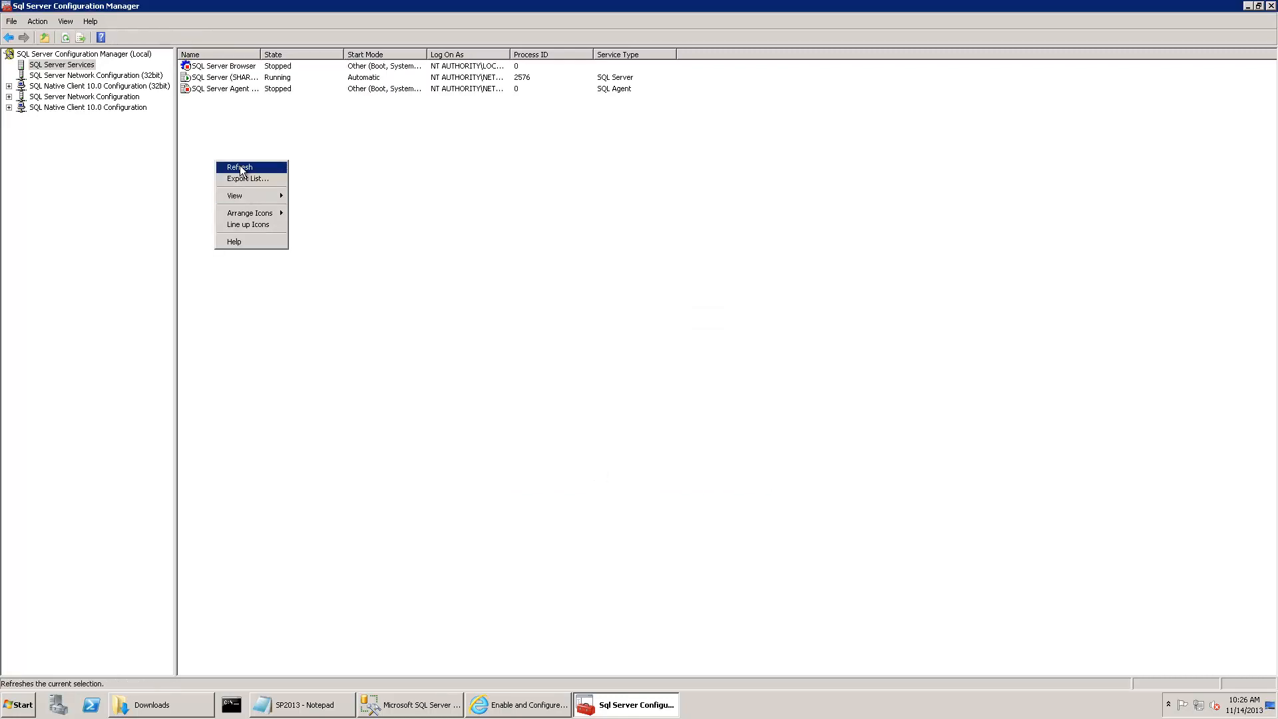
{"action": "key", "text": "Escape"}
{"action": "right_click", "coordinate": [205, 80]}
{"action": "left_click", "coordinate": [233, 132]}
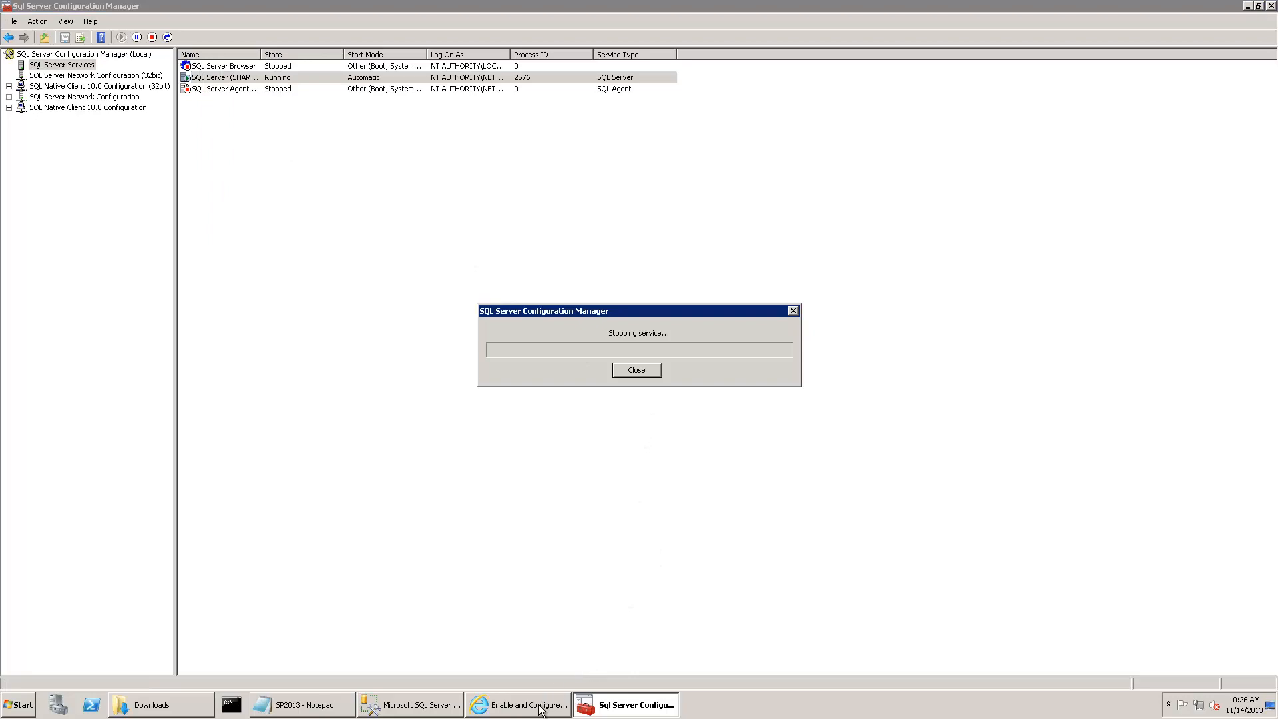
Read the remaining FILESTREAM instructions in the MSDN article, including its Transact-SQL code, and check the SQL Server services again.
{"action": "mouse_move", "coordinate": [540, 710]}
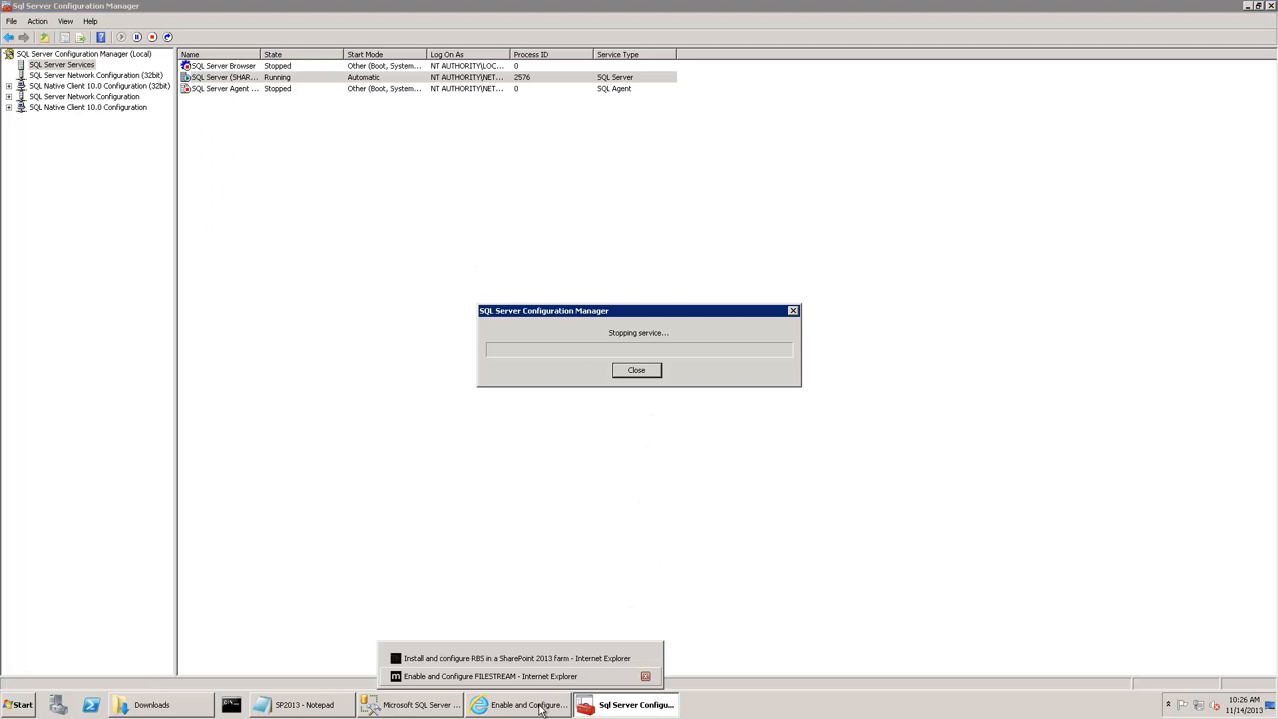
{"action": "left_click", "coordinate": [506, 676]}
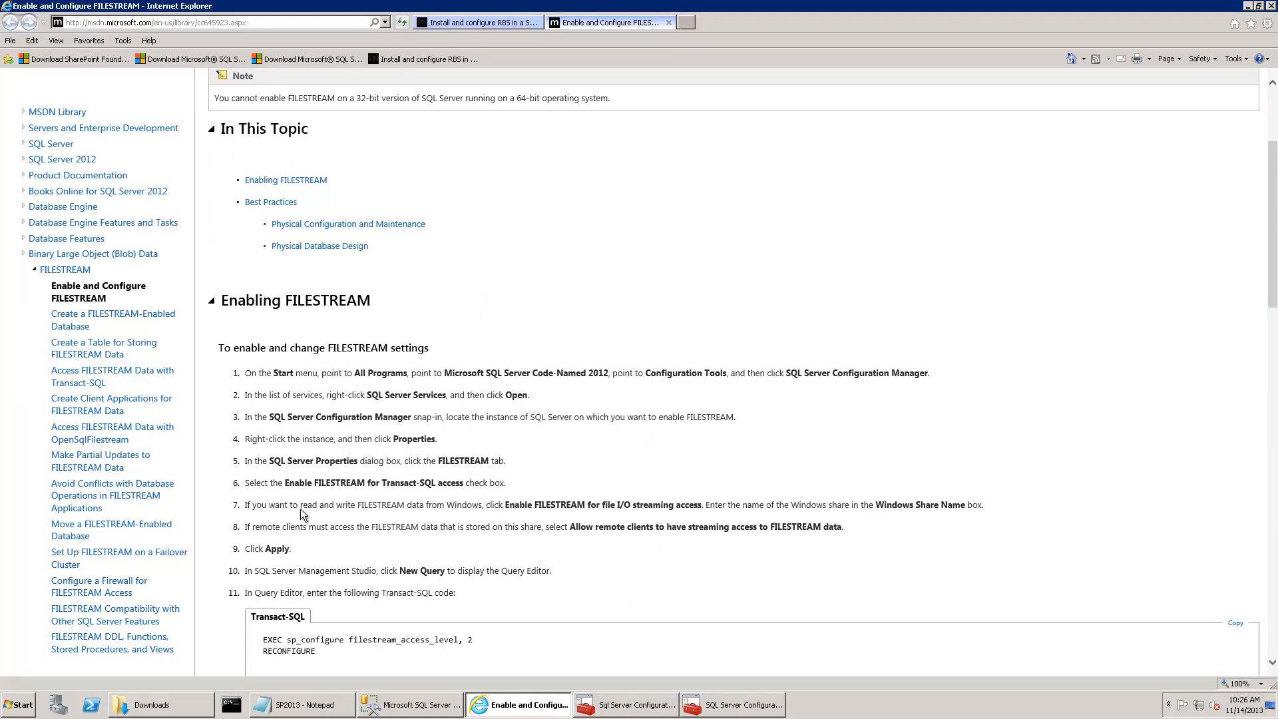
{"action": "scroll", "coordinate": [346, 571], "scroll_direction": "down", "scroll_amount": 3}
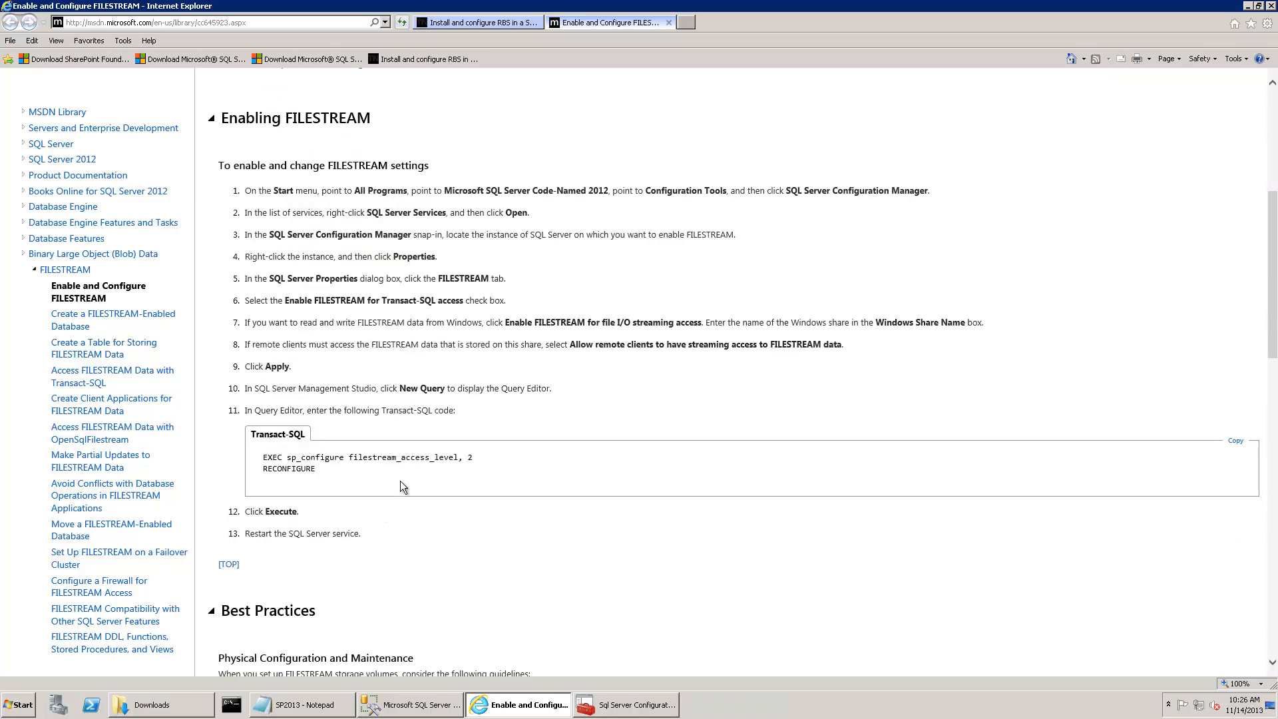
{"action": "left_click_drag", "start_coordinate": [402, 388], "coordinate": [446, 390]}
{"action": "triple_click", "coordinate": [270, 461]}
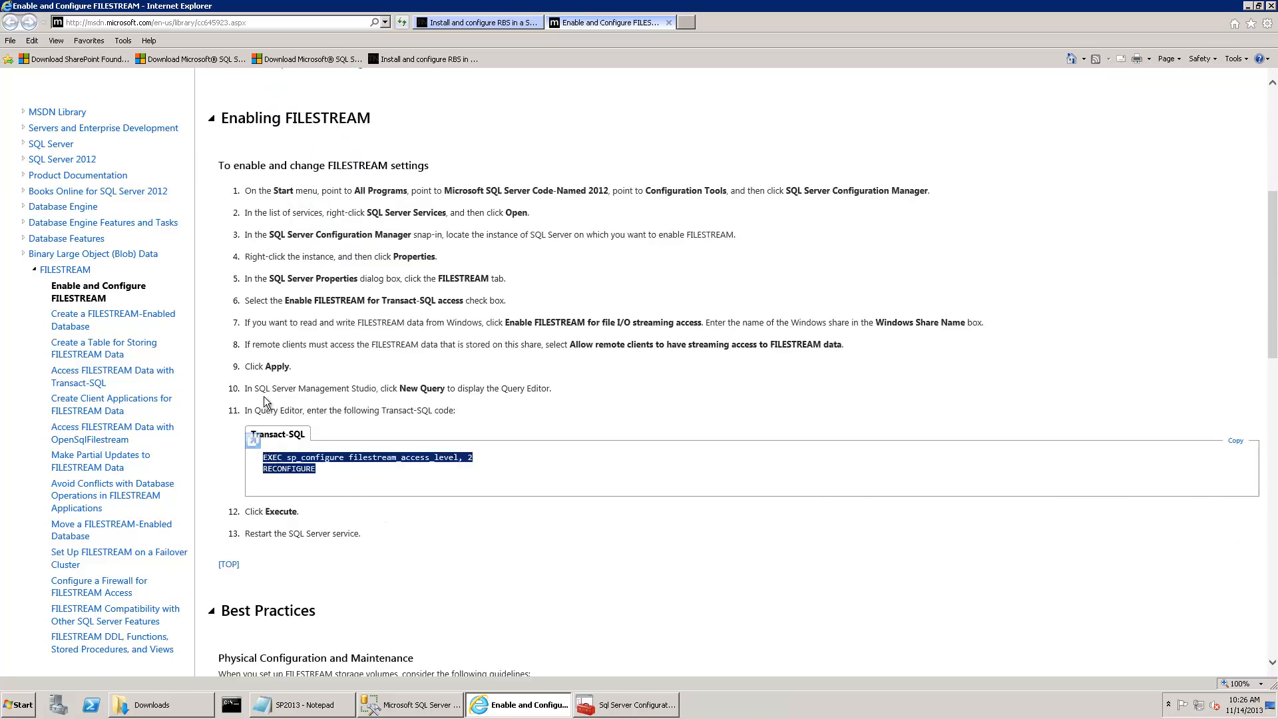
{"action": "left_click", "coordinate": [535, 709]}
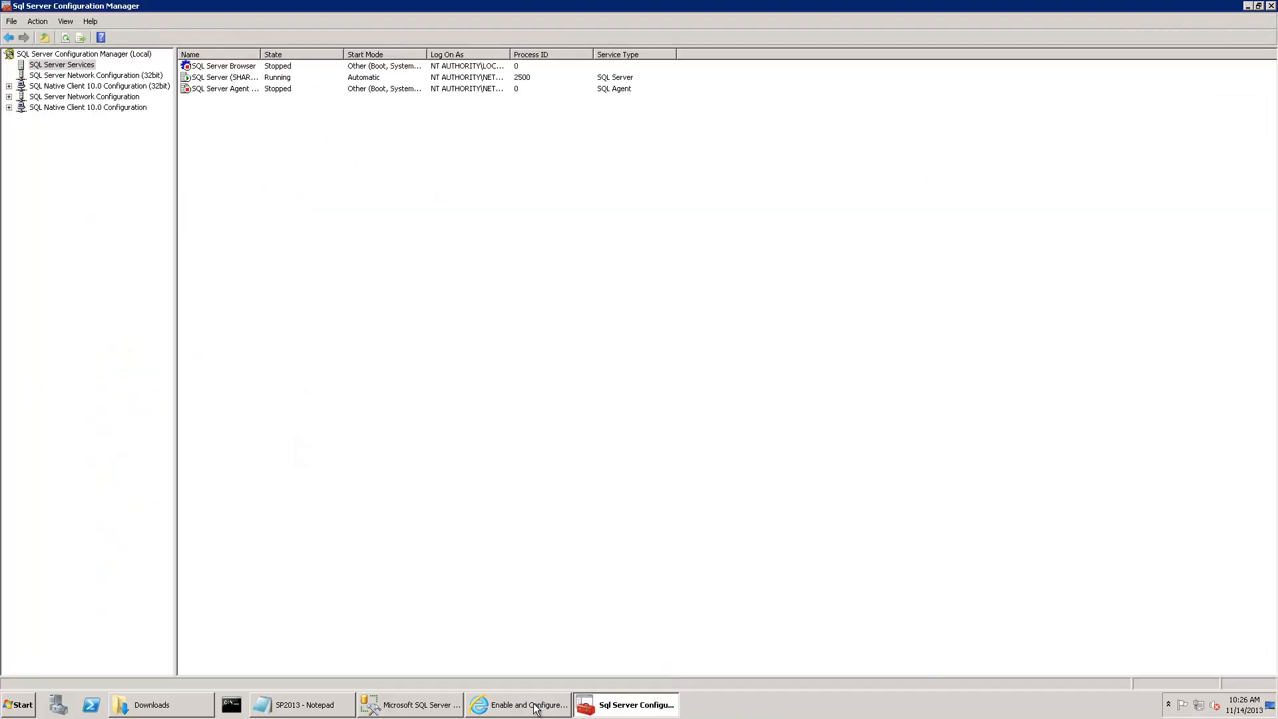
Switch to SQL Server Management Studio, disconnect from the DGSP\SHAREPOINT server and connect to it again.
{"action": "left_click", "coordinate": [416, 708]}
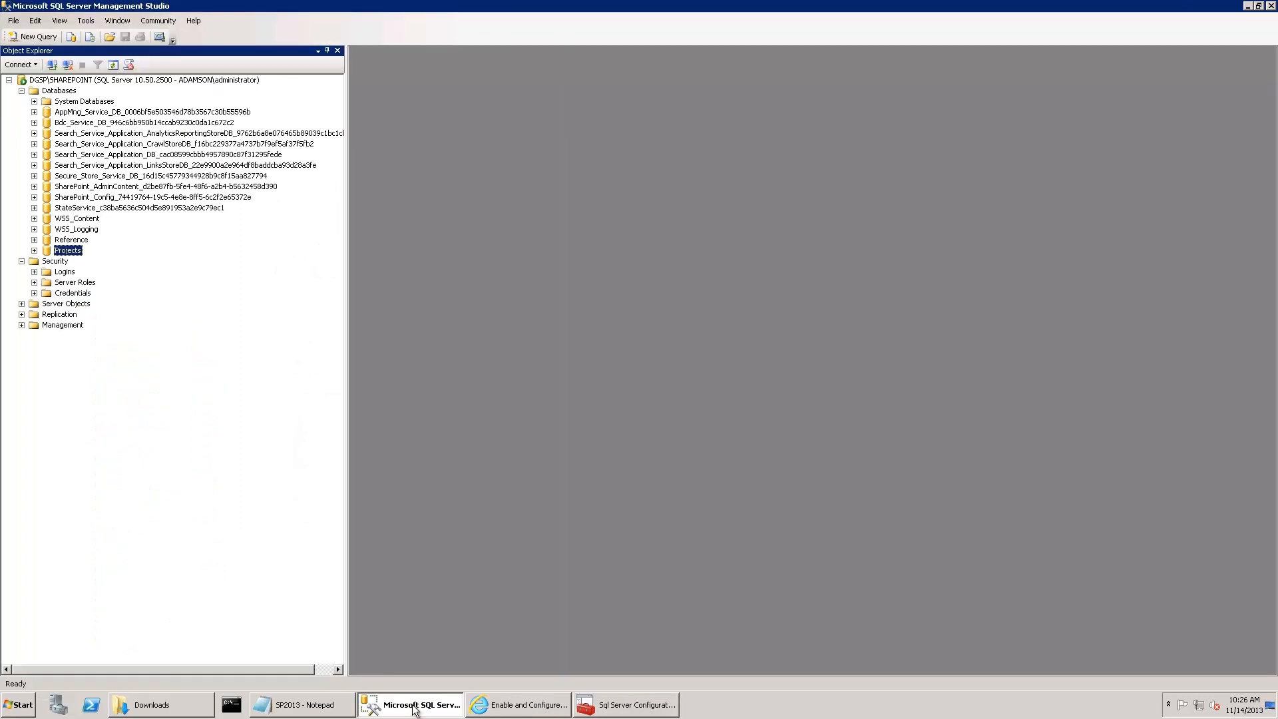
{"action": "double_click", "coordinate": [59, 90]}
{"action": "left_click", "coordinate": [66, 66]}
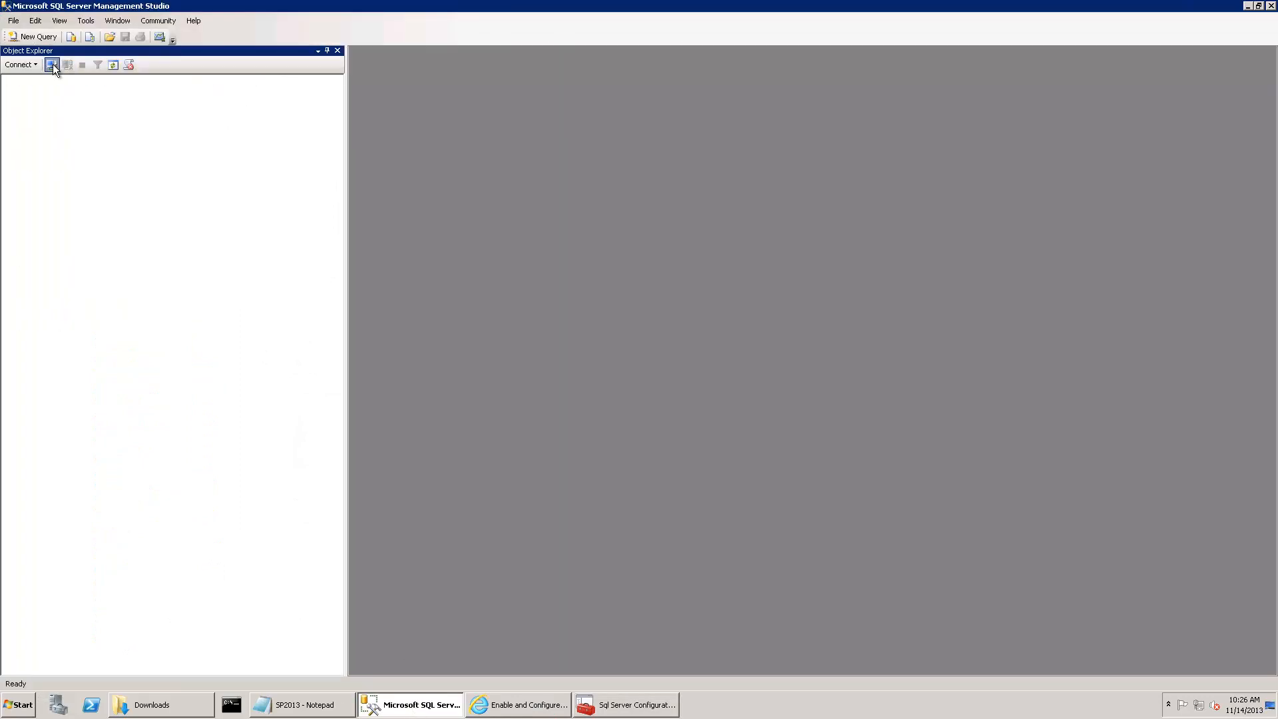
{"action": "left_click", "coordinate": [52, 64]}
{"action": "left_click", "coordinate": [570, 372]}
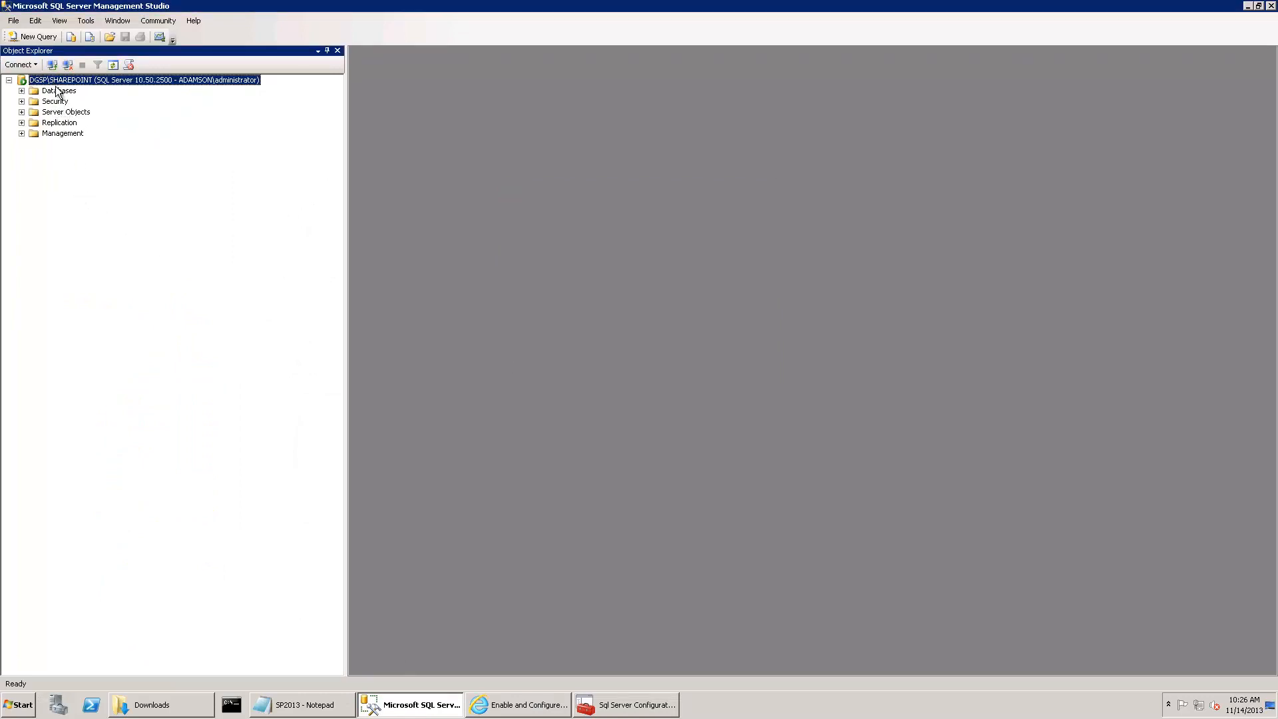
Copy the article's filestream_access_level, 2 and RECONFIGURE code into a new query, and select the whole statement.
{"action": "left_click", "coordinate": [33, 36]}
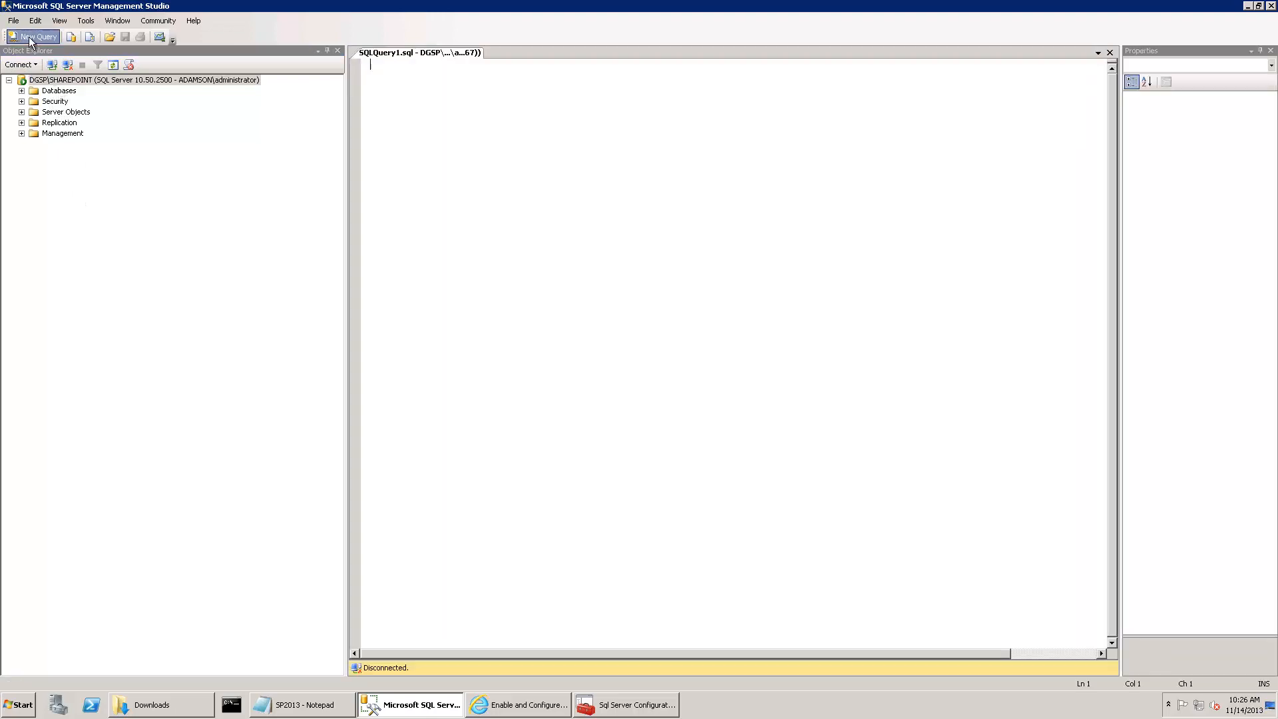
{"action": "left_click", "coordinate": [494, 704]}
{"action": "left_click", "coordinate": [306, 482]}
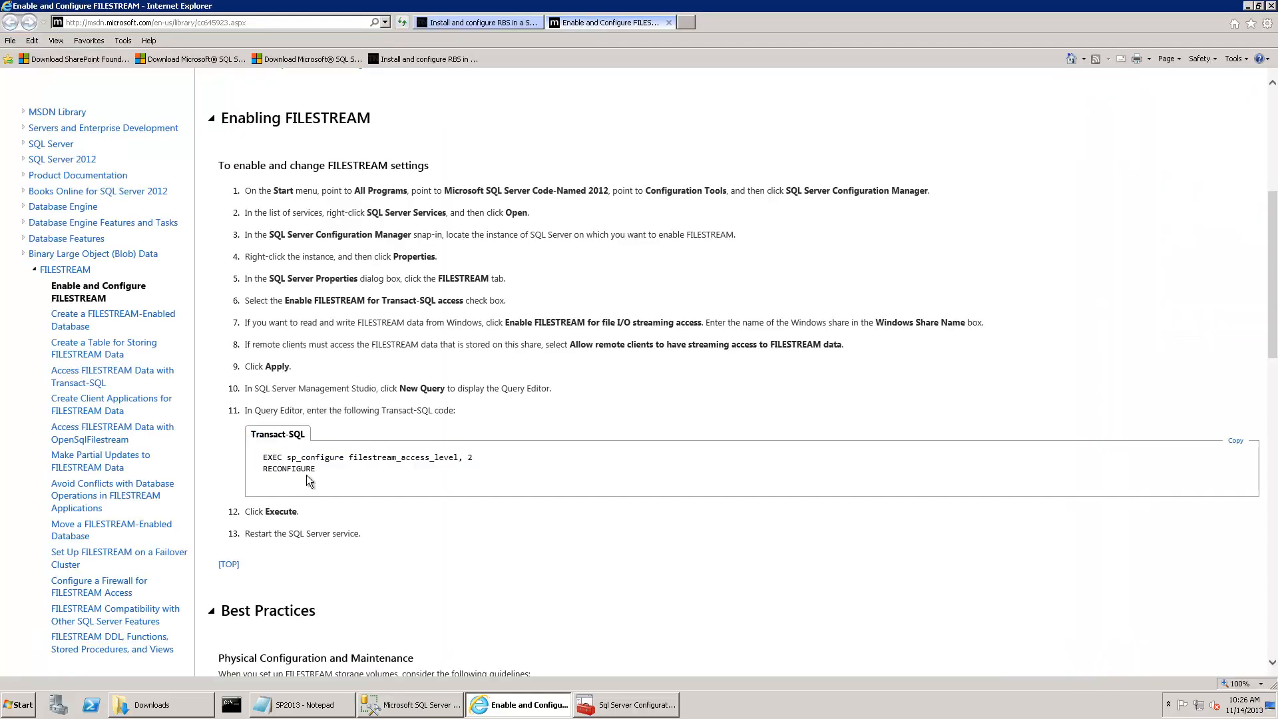
{"action": "triple_click", "coordinate": [288, 465]}
{"action": "key", "text": "ctrl+c"}
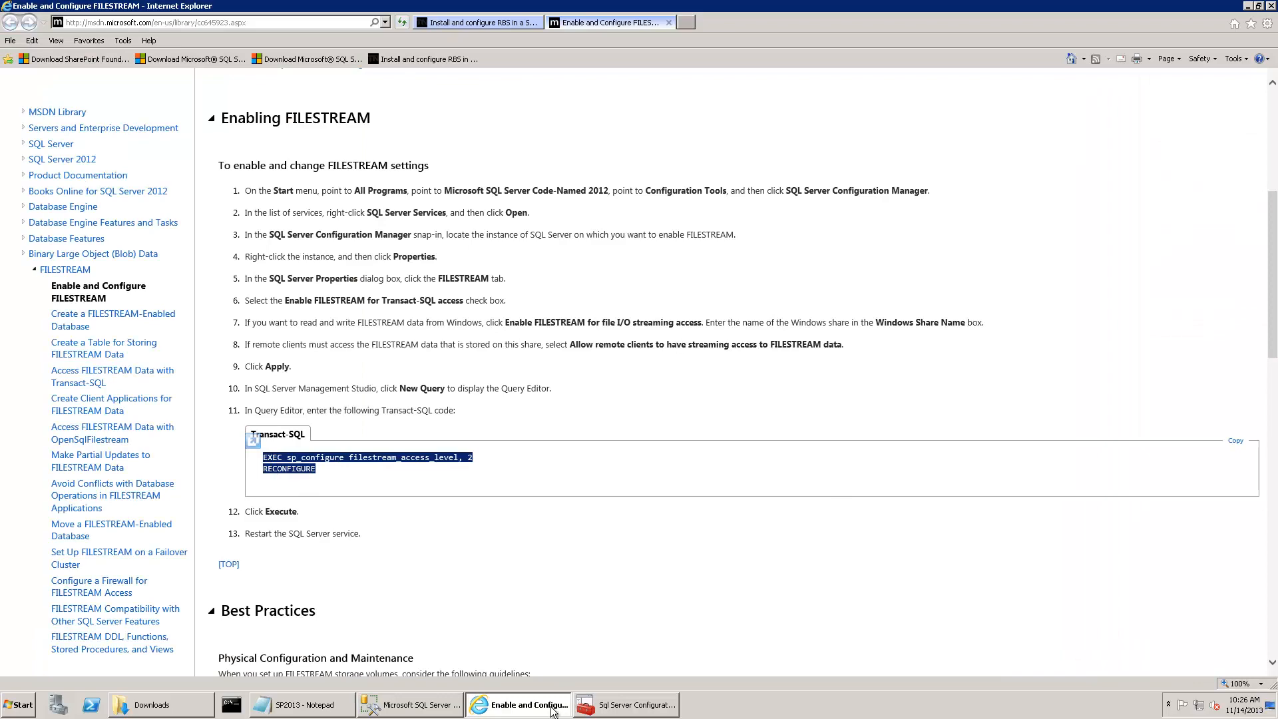
{"action": "left_click", "coordinate": [411, 704]}
{"action": "key", "text": "ctrl+v"}
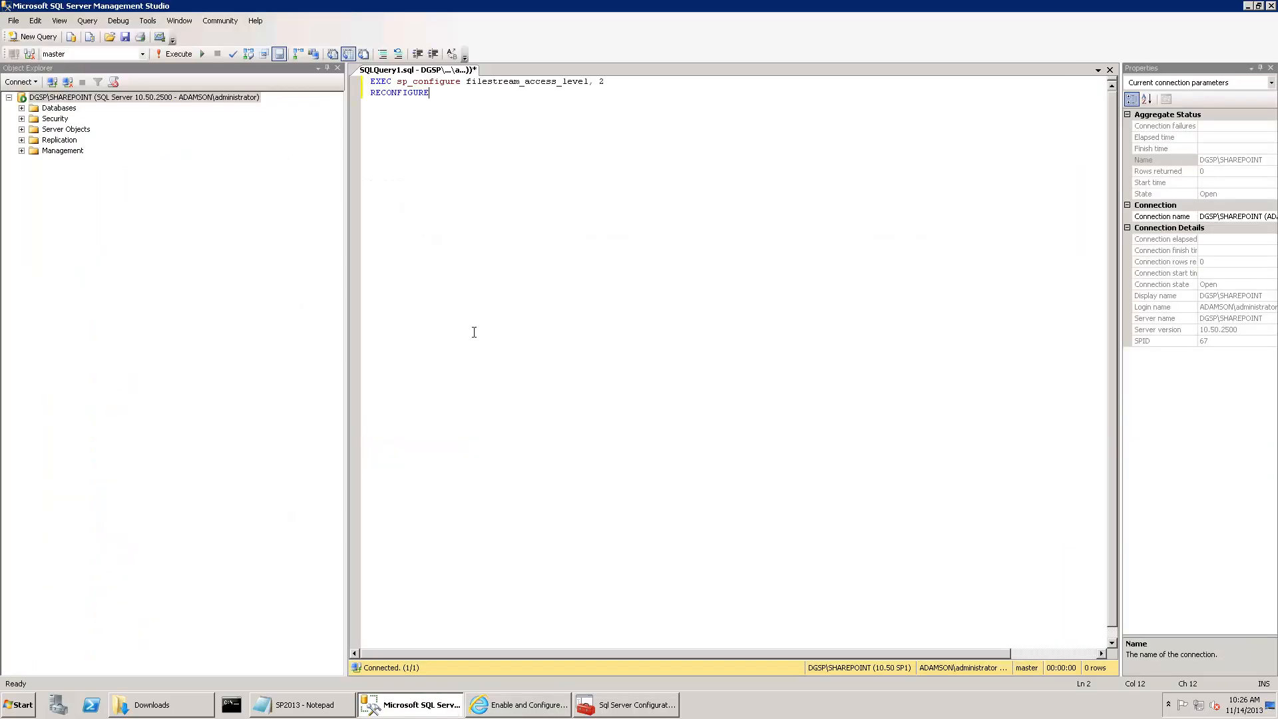
{"action": "left_click_drag", "start_coordinate": [431, 93], "coordinate": [342, 75]}
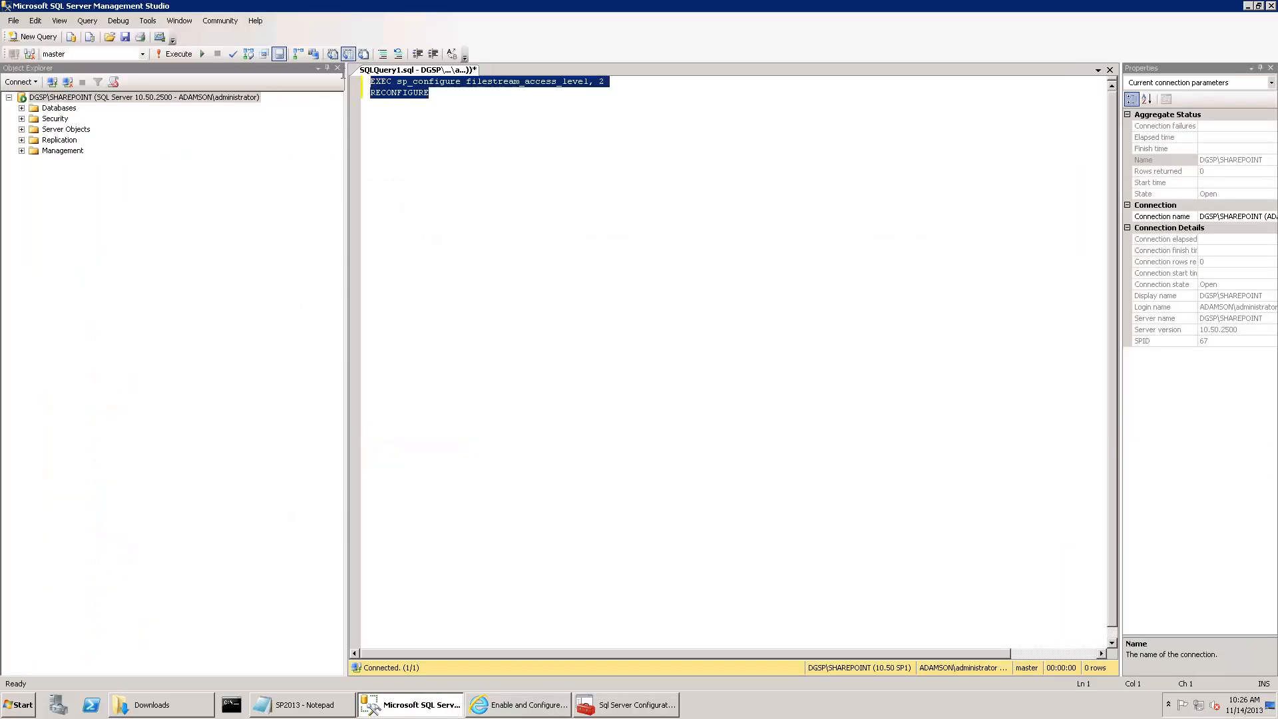
Parse and execute the filestream_access_level query, review its message, and close the query window.
{"action": "left_click", "coordinate": [232, 53]}
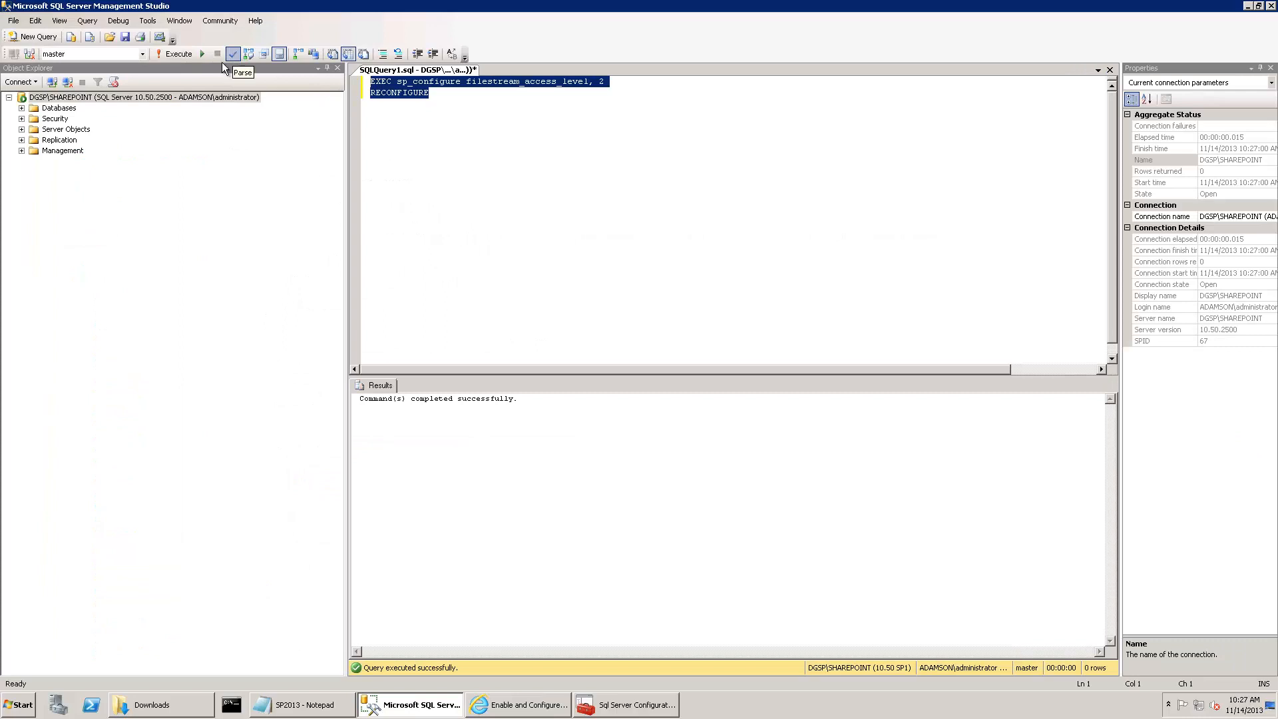
{"action": "left_click", "coordinate": [166, 53]}
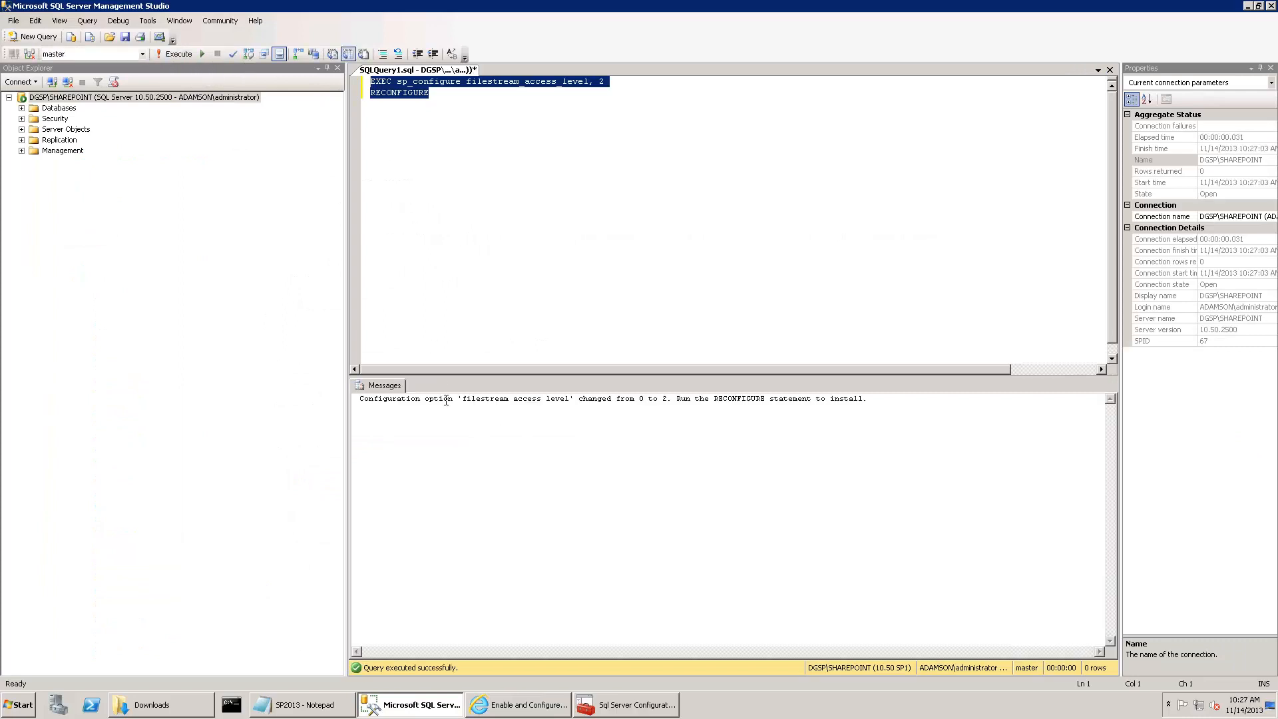
{"action": "left_click_drag", "start_coordinate": [889, 404], "coordinate": [359, 400]}
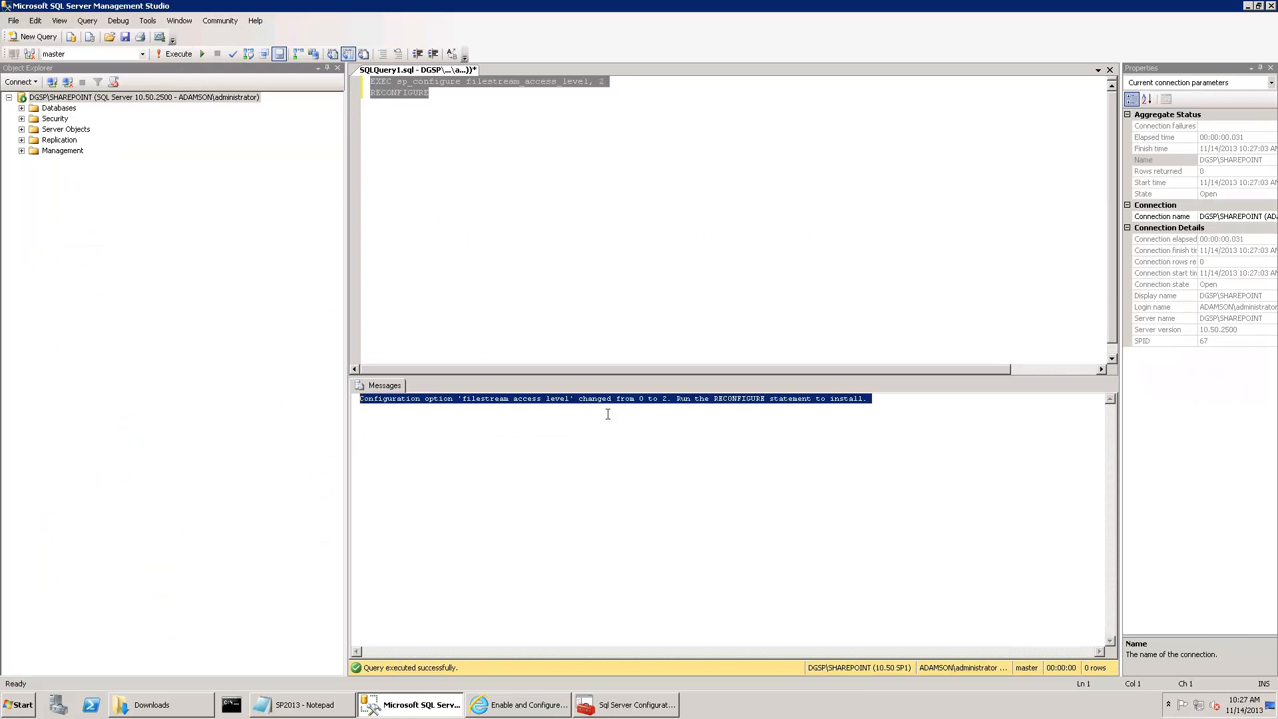
{"action": "left_click", "coordinate": [1110, 69]}
{"action": "left_click", "coordinate": [685, 419]}
Check the MSDN article's final instruction and restart the SQL Server (SHAREPOINT) service in Sql Server Configuration Manager.
{"action": "left_click", "coordinate": [552, 704]}
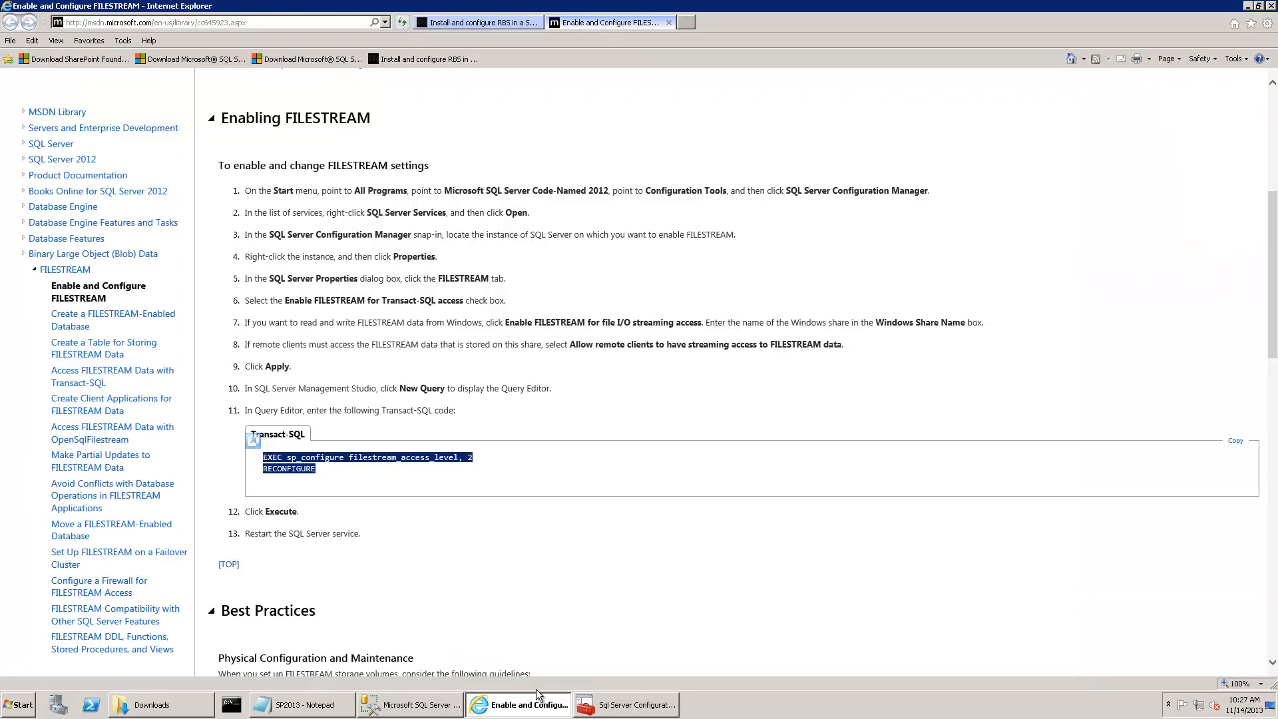
{"action": "left_click_drag", "start_coordinate": [253, 536], "coordinate": [361, 535]}
{"action": "left_click", "coordinate": [412, 705]}
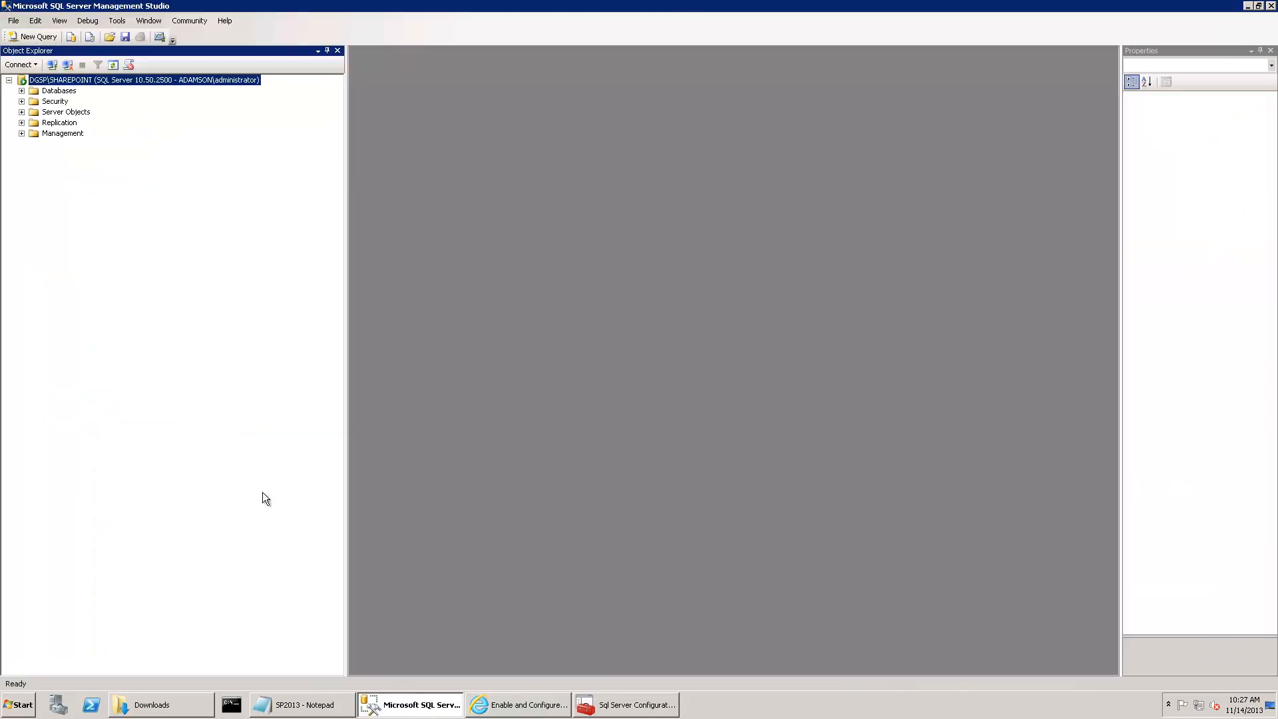
{"action": "left_click", "coordinate": [590, 704]}
{"action": "right_click", "coordinate": [226, 78]}
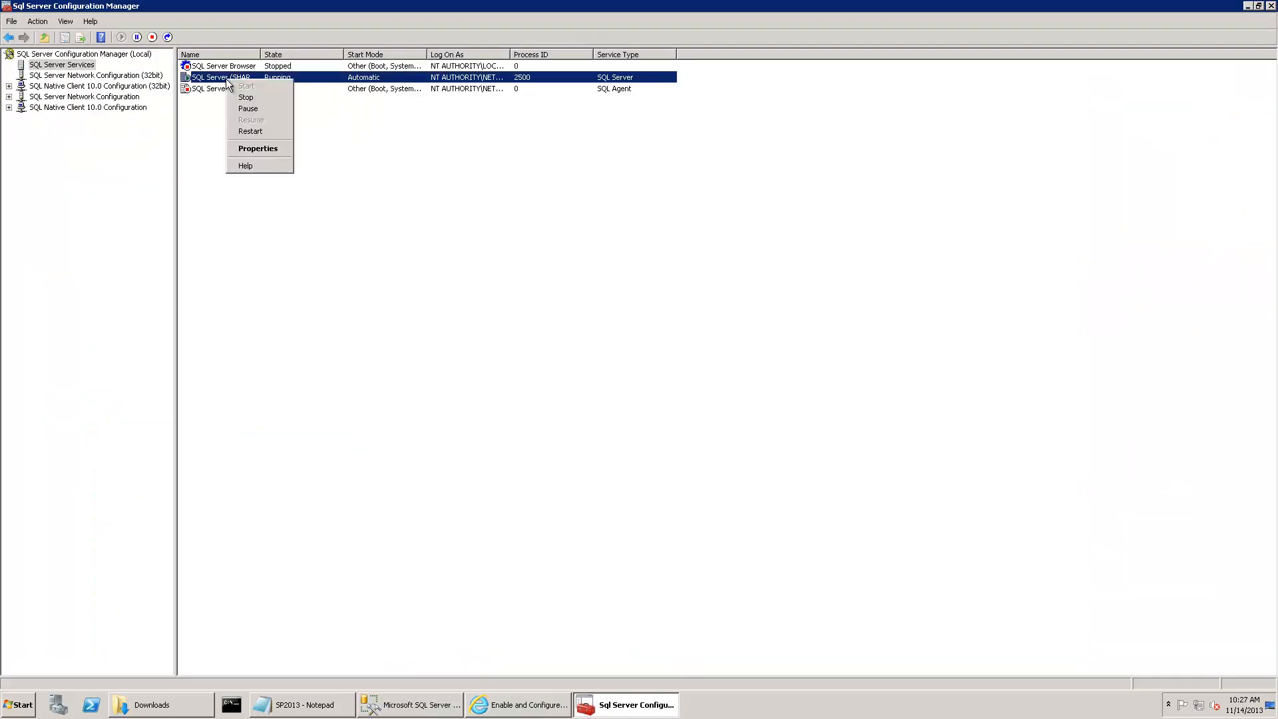
{"action": "left_click", "coordinate": [267, 131]}
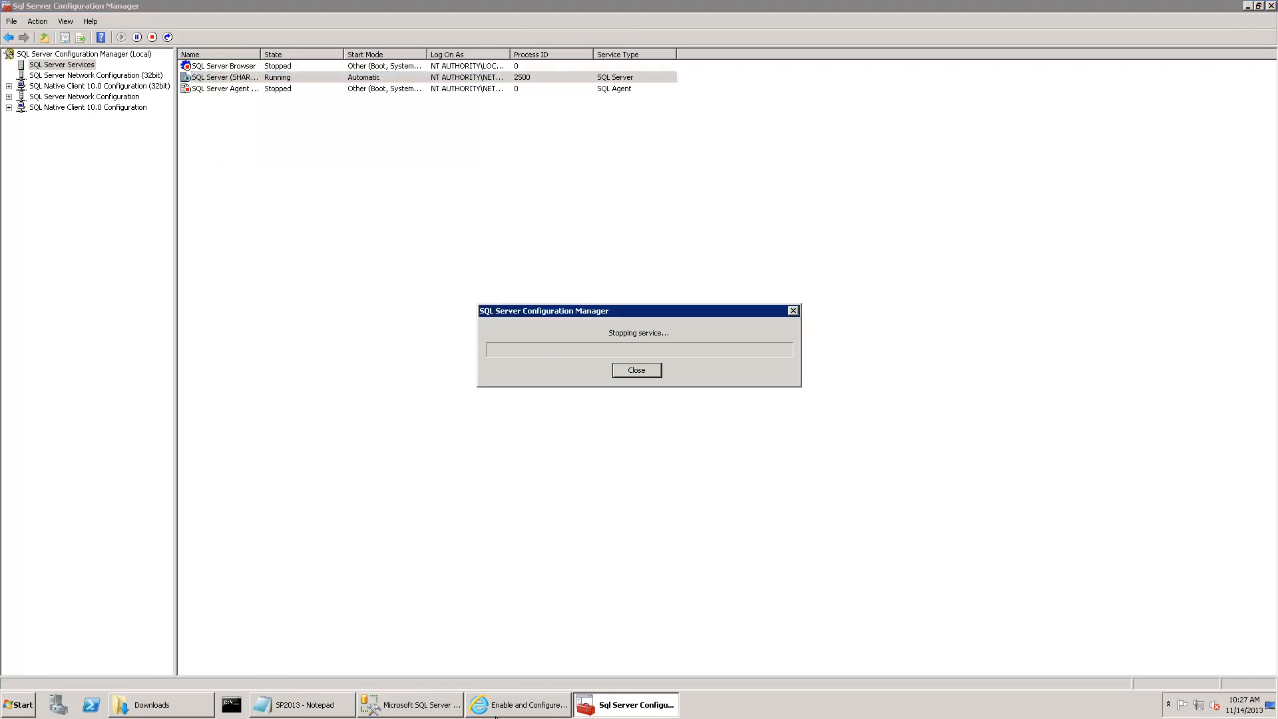
Return to Internet Explorer, close the FILESTREAM article, and read the BLOB store provisioning procedure in the RBS article.
{"action": "left_click", "coordinate": [496, 714]}
{"action": "left_click", "coordinate": [532, 550]}
{"action": "scroll", "coordinate": [534, 551], "scroll_direction": "down", "scroll_amount": 3}
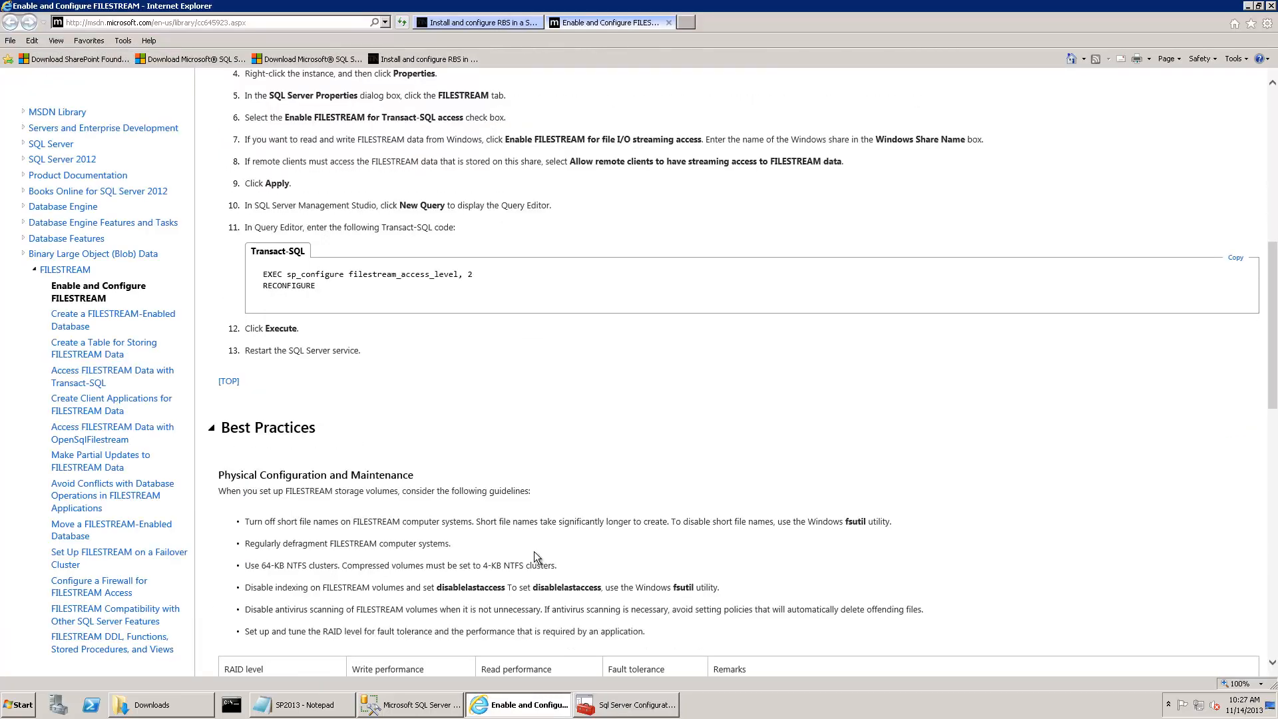
{"action": "scroll", "coordinate": [512, 192], "scroll_direction": "up", "scroll_amount": 6}
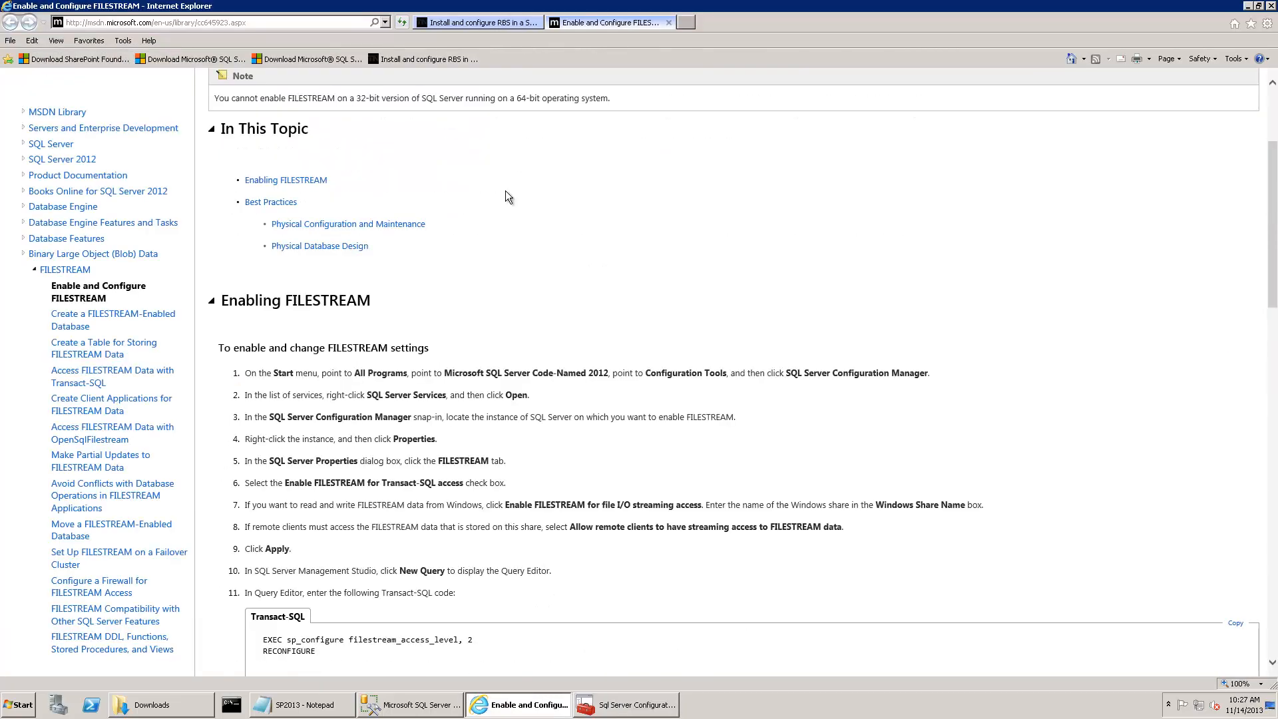
{"action": "left_click", "coordinate": [668, 22]}
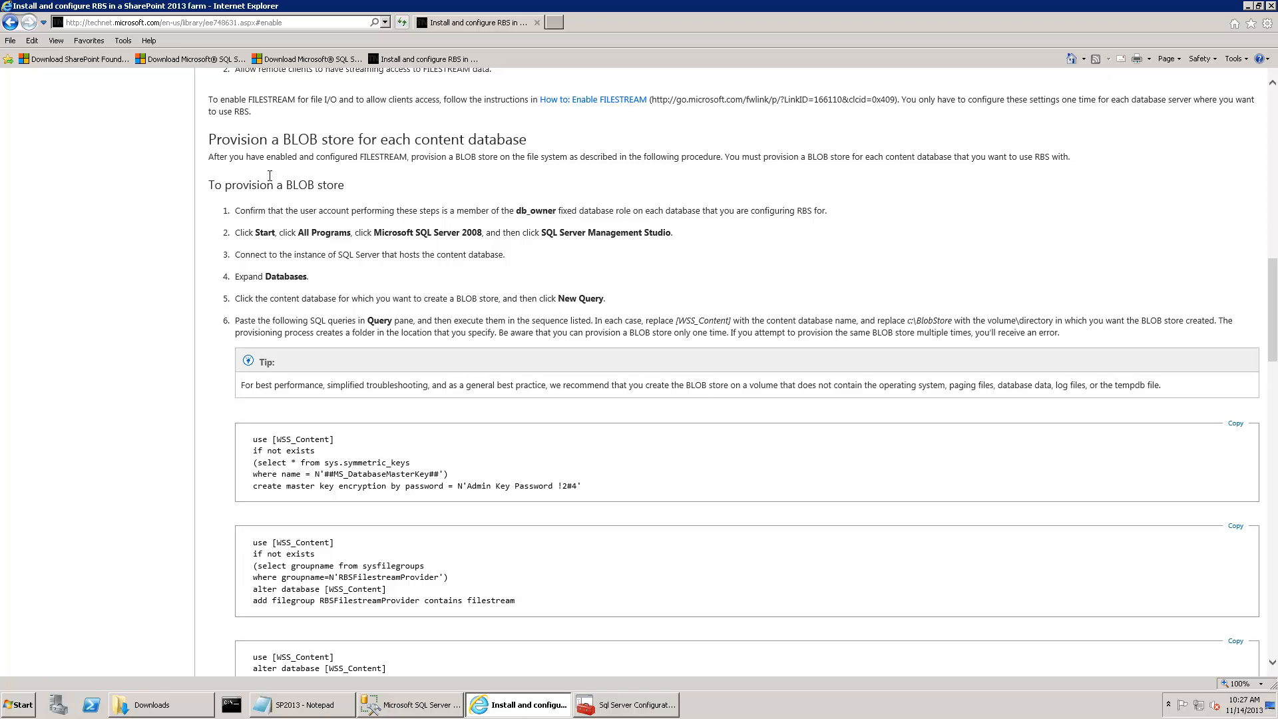
{"action": "scroll", "coordinate": [368, 417], "scroll_direction": "down", "scroll_amount": 3}
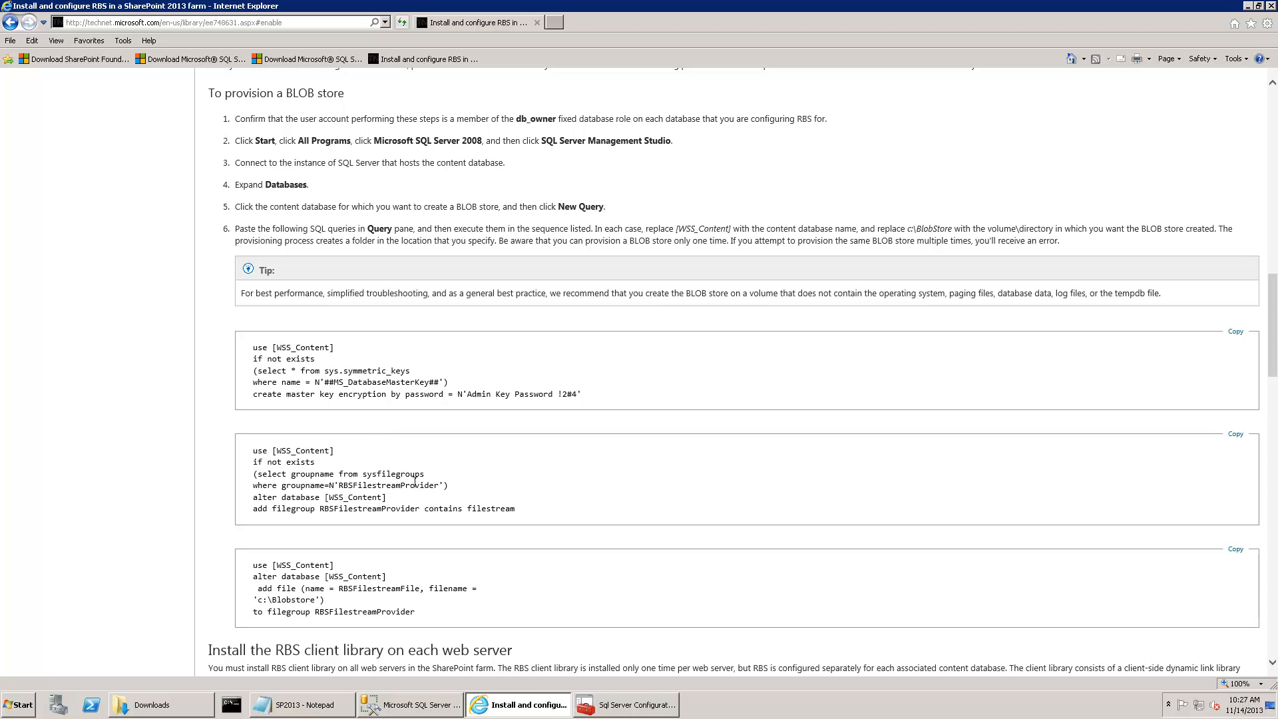
{"action": "scroll", "coordinate": [366, 423], "scroll_direction": "down", "scroll_amount": 2}
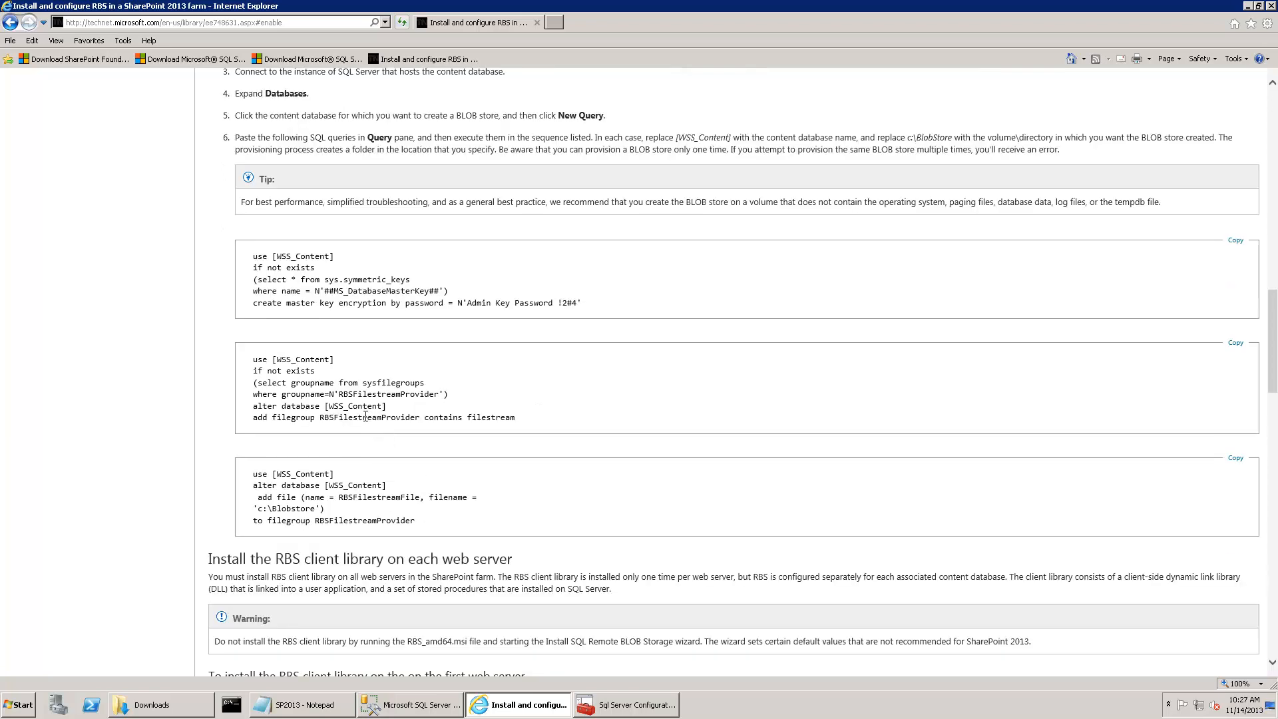
Copy the article's master key creation script, including its encryption password, into a new query on the WSS_Content database.
{"action": "left_click_drag", "start_coordinate": [252, 256], "coordinate": [587, 305]}
{"action": "key", "text": "ctrl+c"}
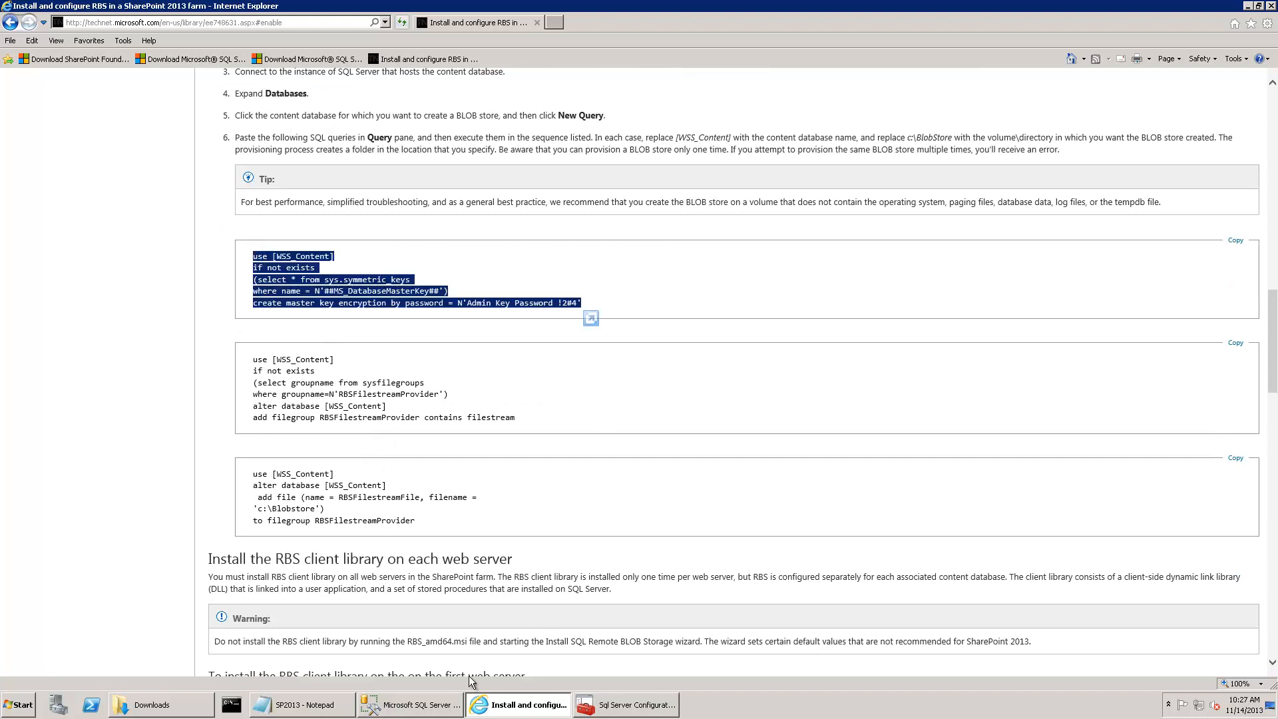
{"action": "left_click", "coordinate": [423, 707]}
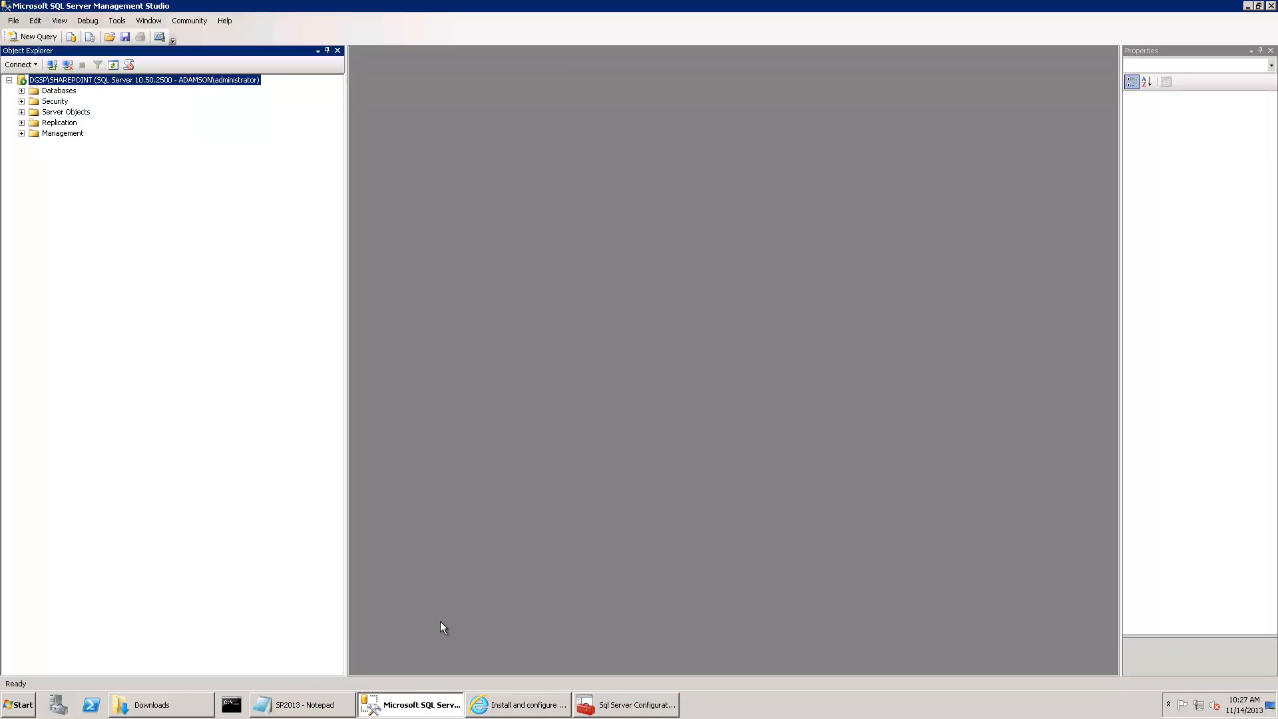
{"action": "double_click", "coordinate": [66, 91]}
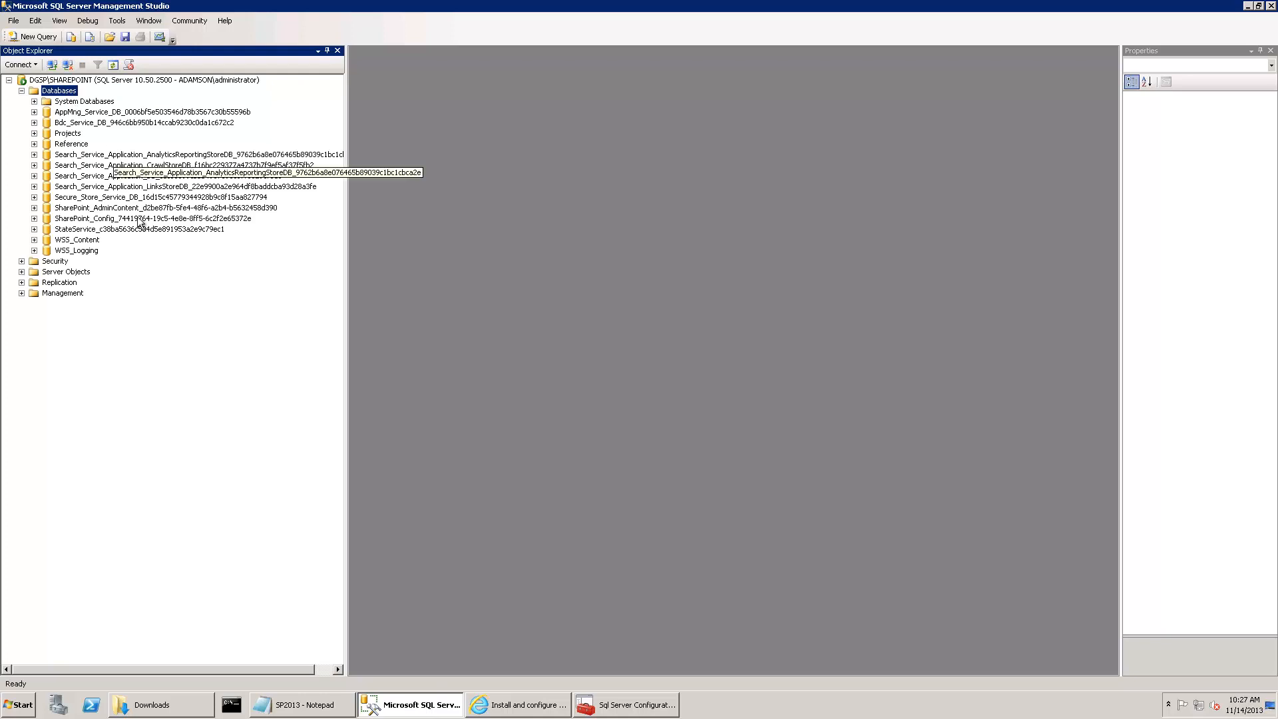
{"action": "left_click", "coordinate": [91, 242]}
{"action": "double_click", "coordinate": [90, 242]}
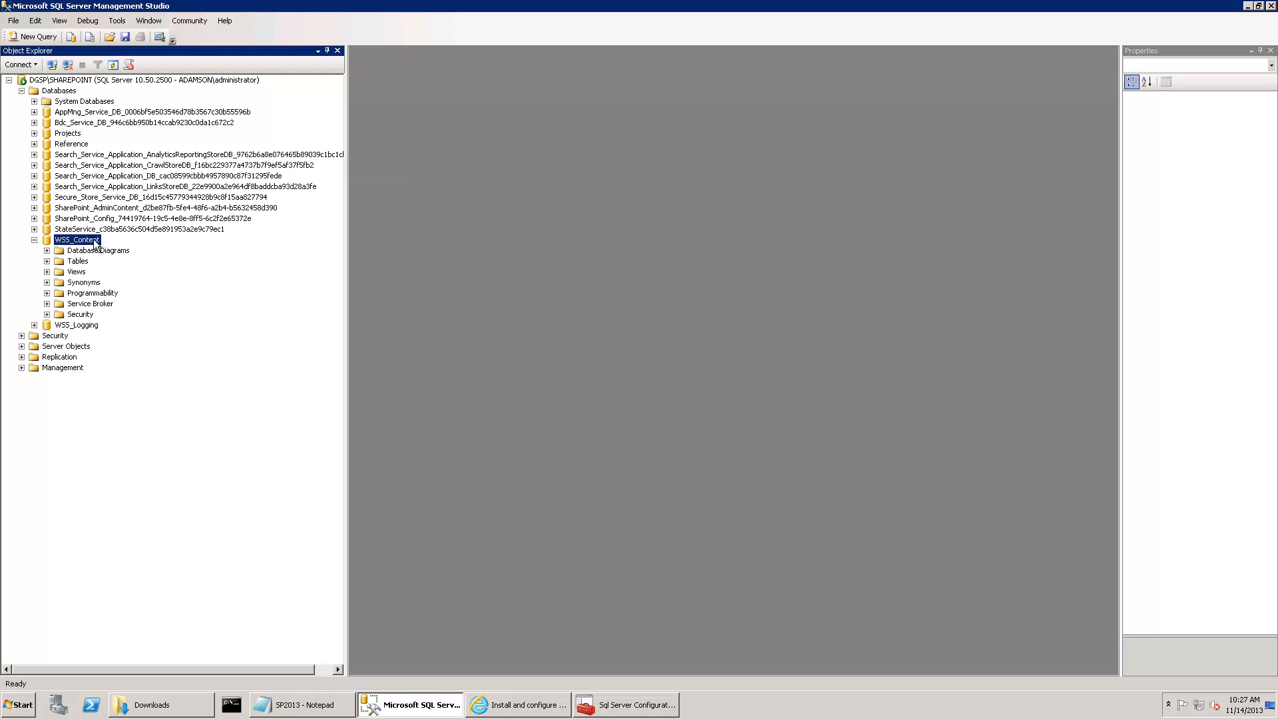
{"action": "right_click", "coordinate": [86, 241]}
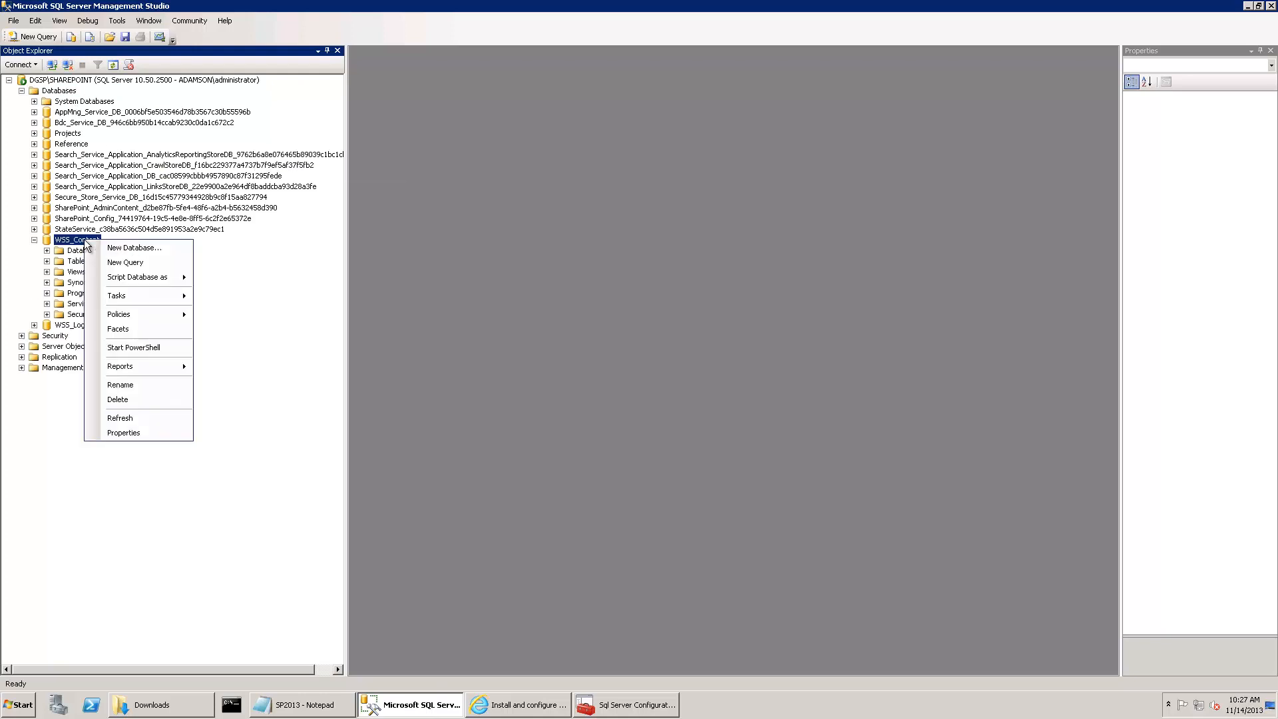
{"action": "left_click", "coordinate": [129, 262]}
{"action": "key", "text": "ctrl+v"}
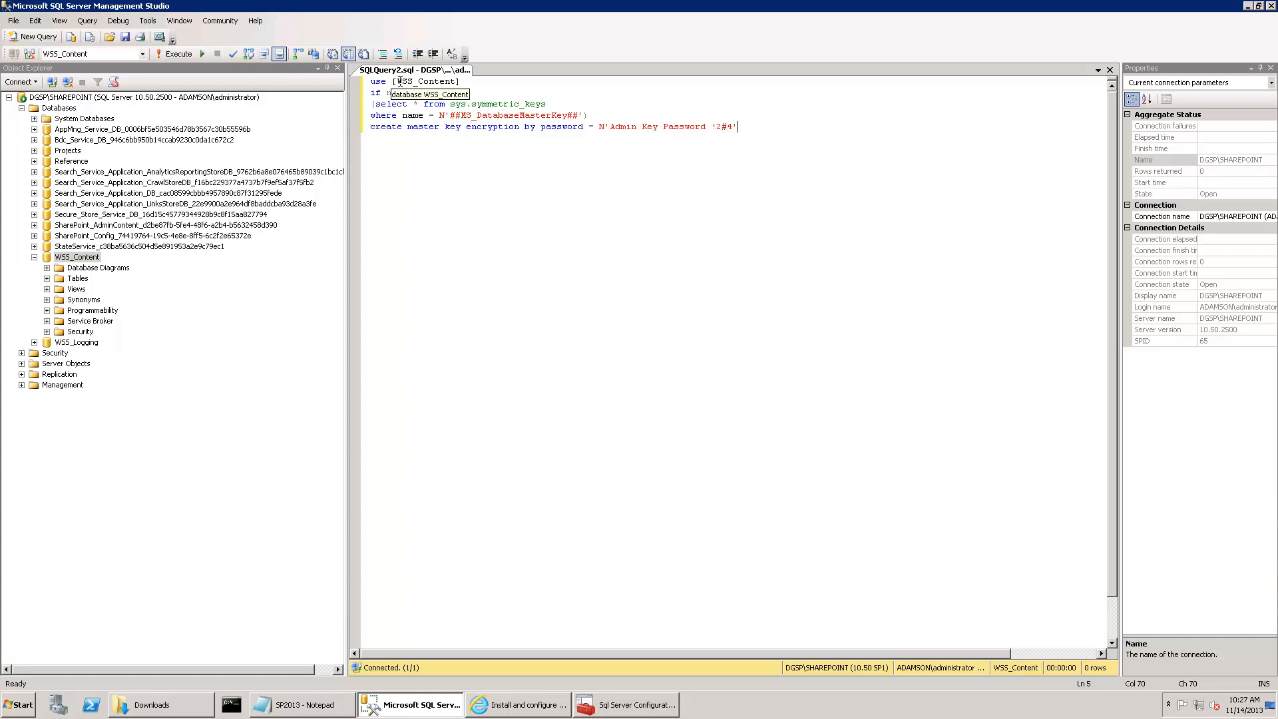
Check the database name in the master key script, execute the whole script on WSS_Content, and review the message.
{"action": "left_click_drag", "start_coordinate": [399, 81], "coordinate": [458, 82]}
{"action": "left_click", "coordinate": [784, 171]}
{"action": "left_click_drag", "start_coordinate": [736, 126], "coordinate": [371, 81]}
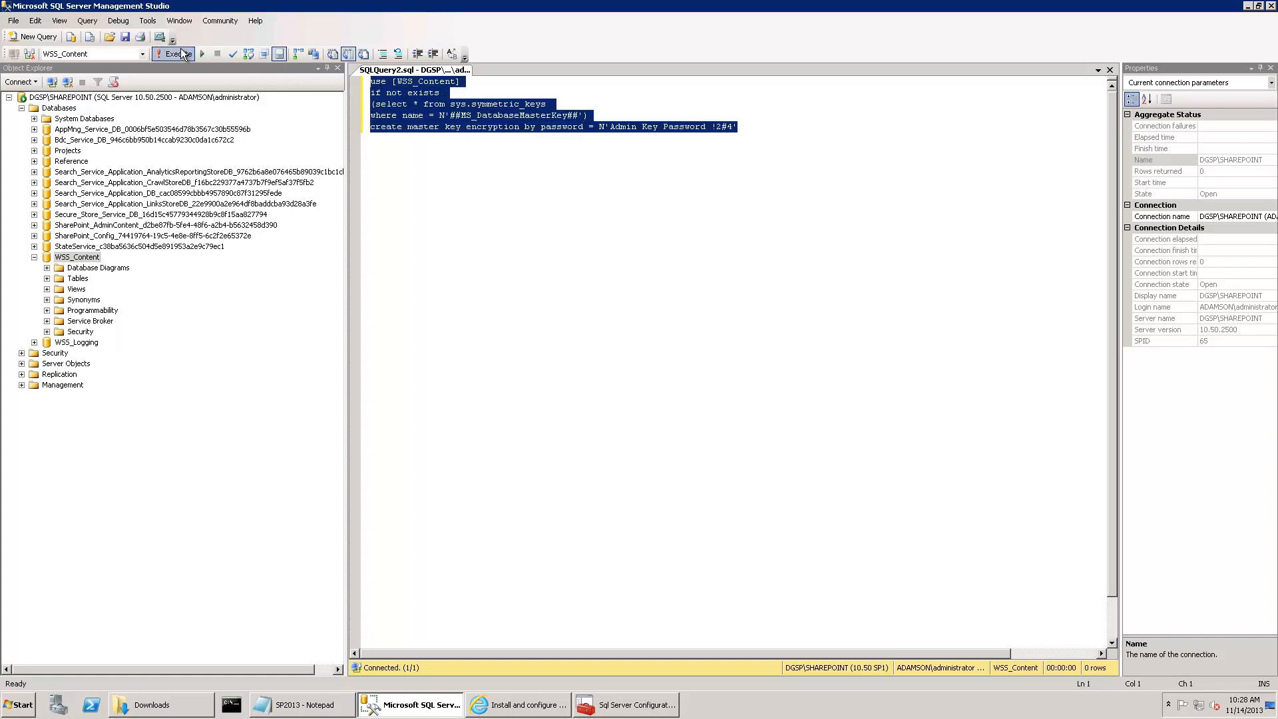
{"action": "left_click", "coordinate": [171, 53]}
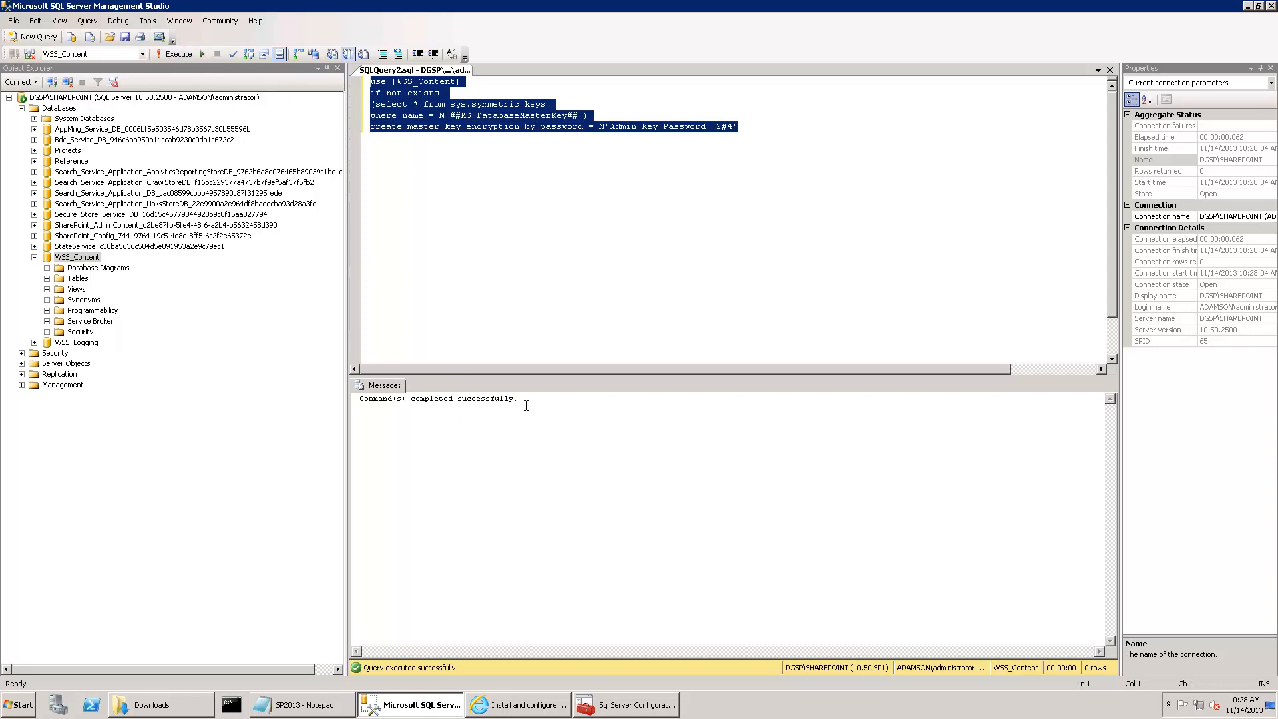
{"action": "left_click_drag", "start_coordinate": [526, 405], "coordinate": [324, 389]}
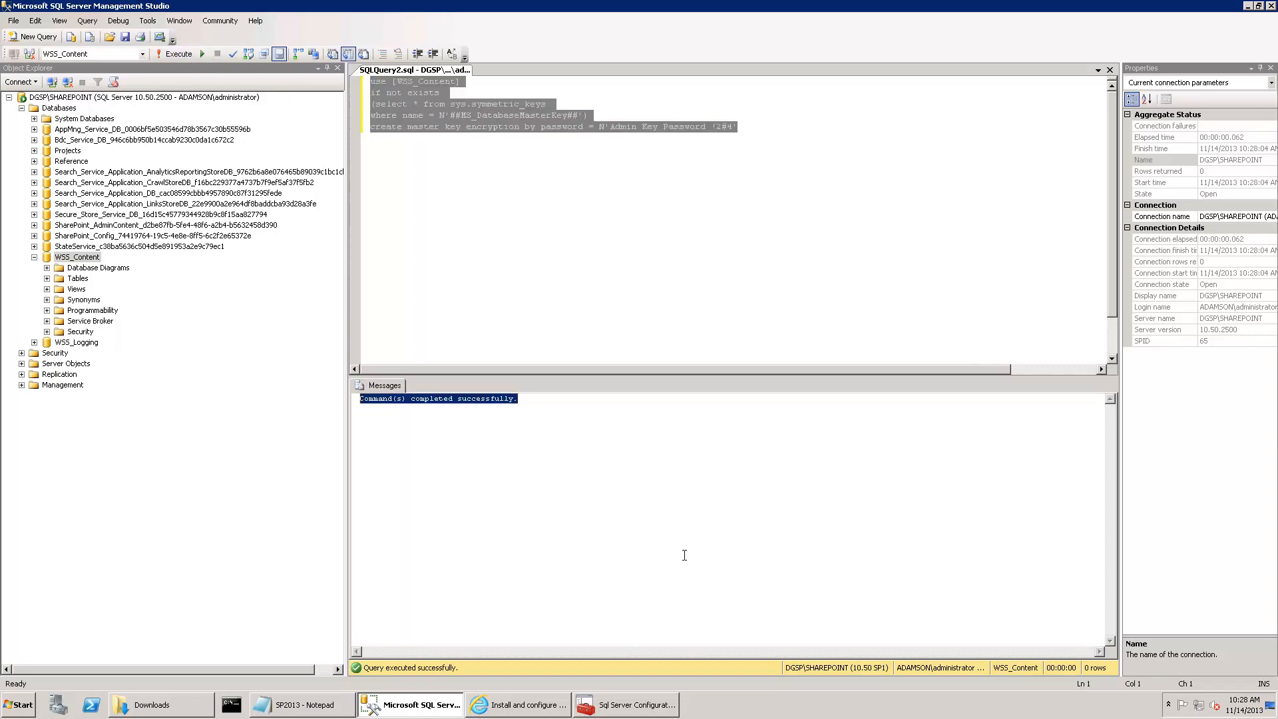
Replace the query text with the article's script adding the RBSFilestreamProvider filegroup to WSS_Content, and execute it.
{"action": "left_click", "coordinate": [527, 709]}
{"action": "left_click", "coordinate": [381, 398]}
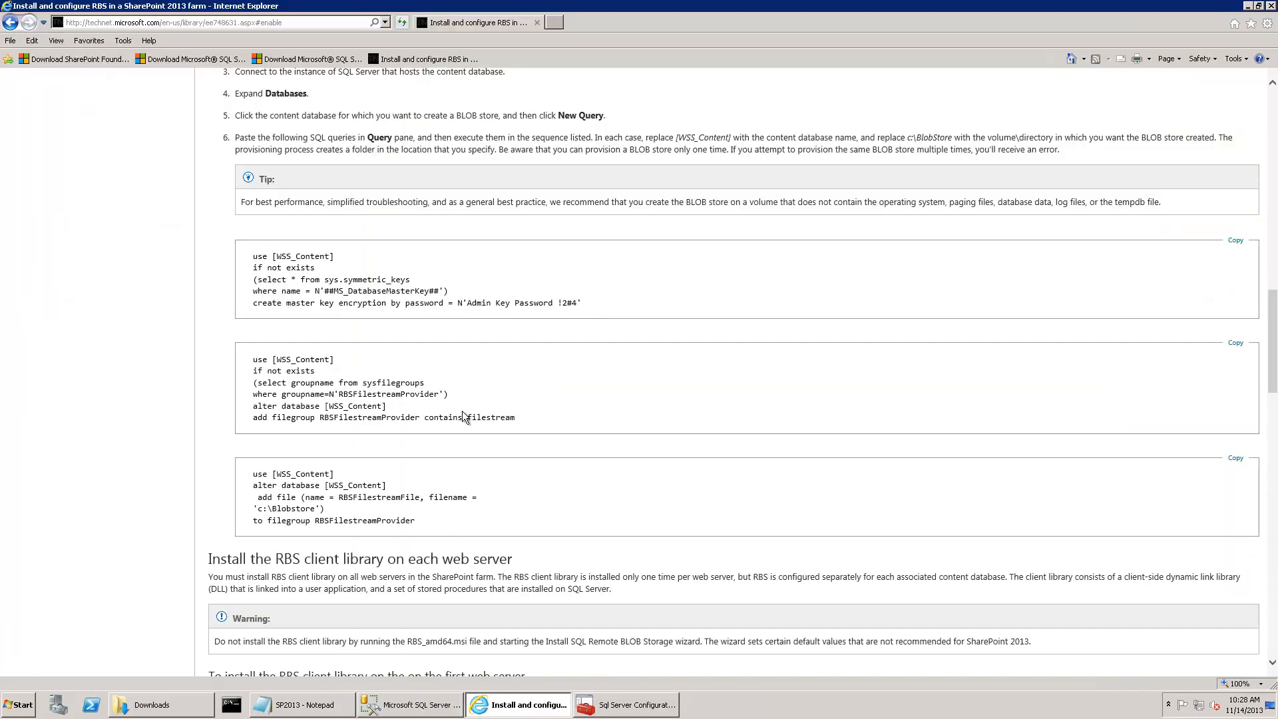
{"action": "left_click_drag", "start_coordinate": [516, 418], "coordinate": [255, 363]}
{"action": "key", "text": "ctrl+c"}
{"action": "left_click", "coordinate": [416, 711]}
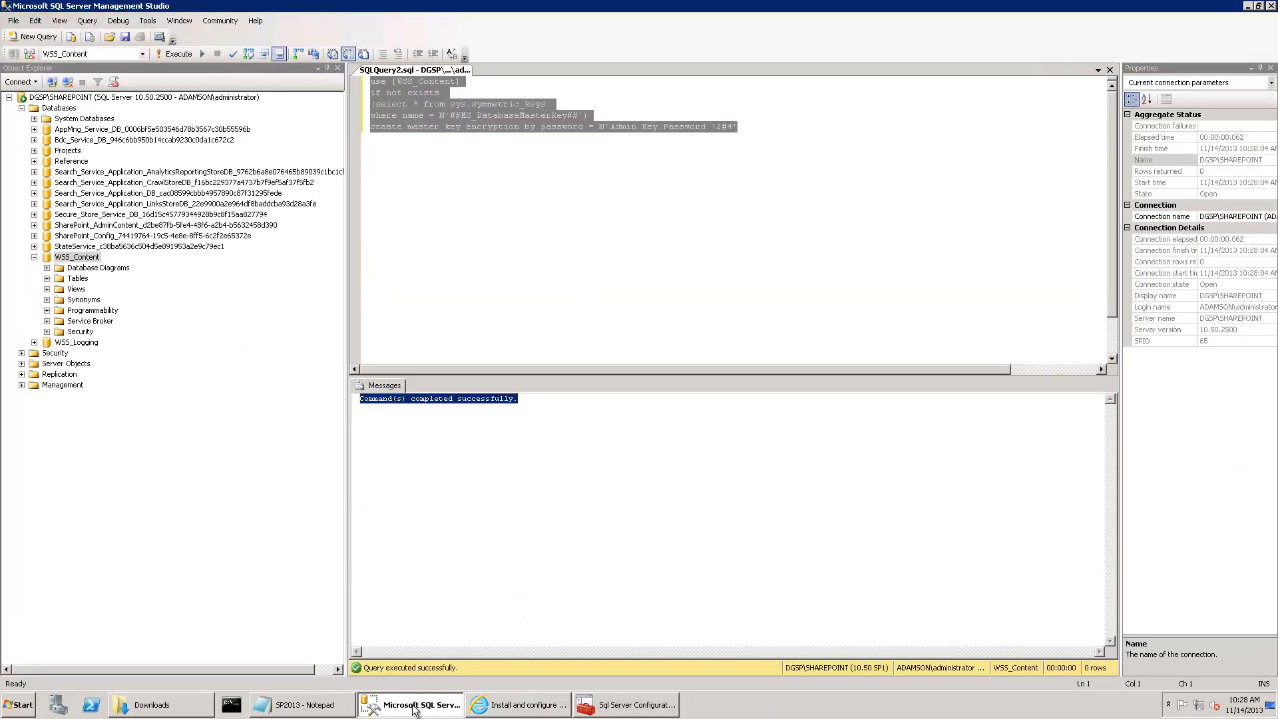
{"action": "left_click", "coordinate": [703, 176]}
{"action": "key", "text": "ctrl+a"}
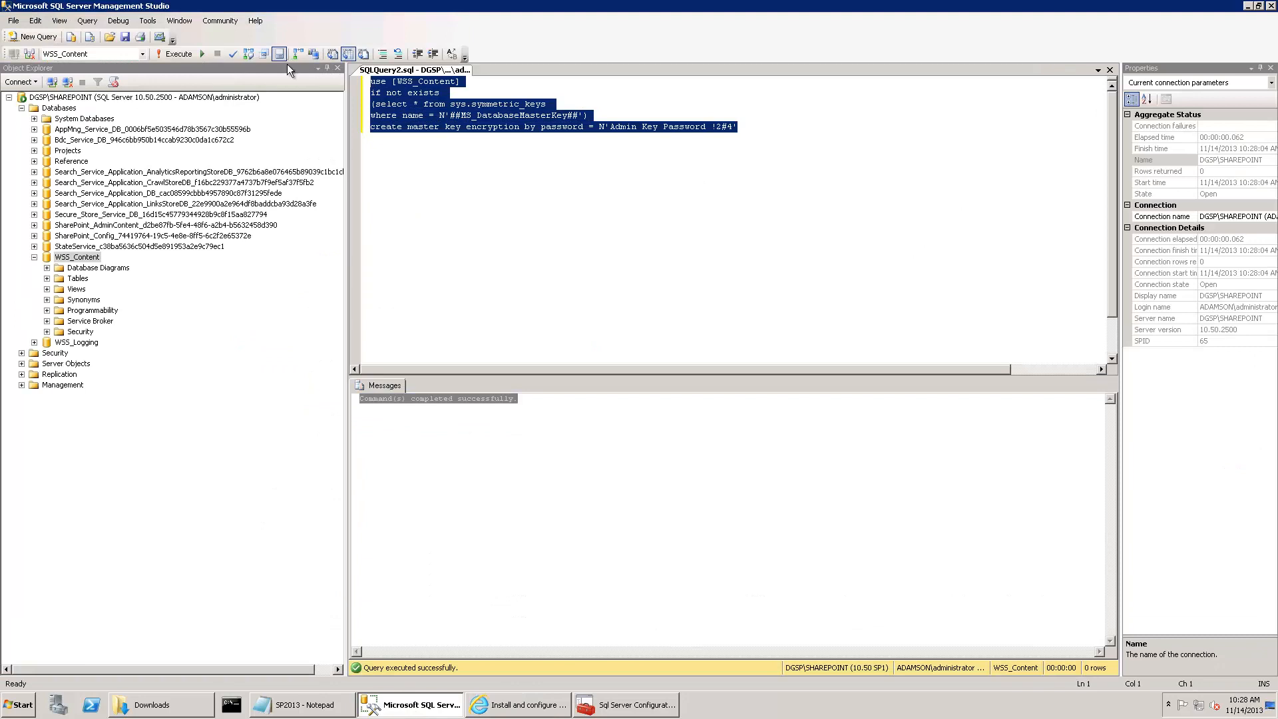
{"action": "key", "text": "ctrl+v"}
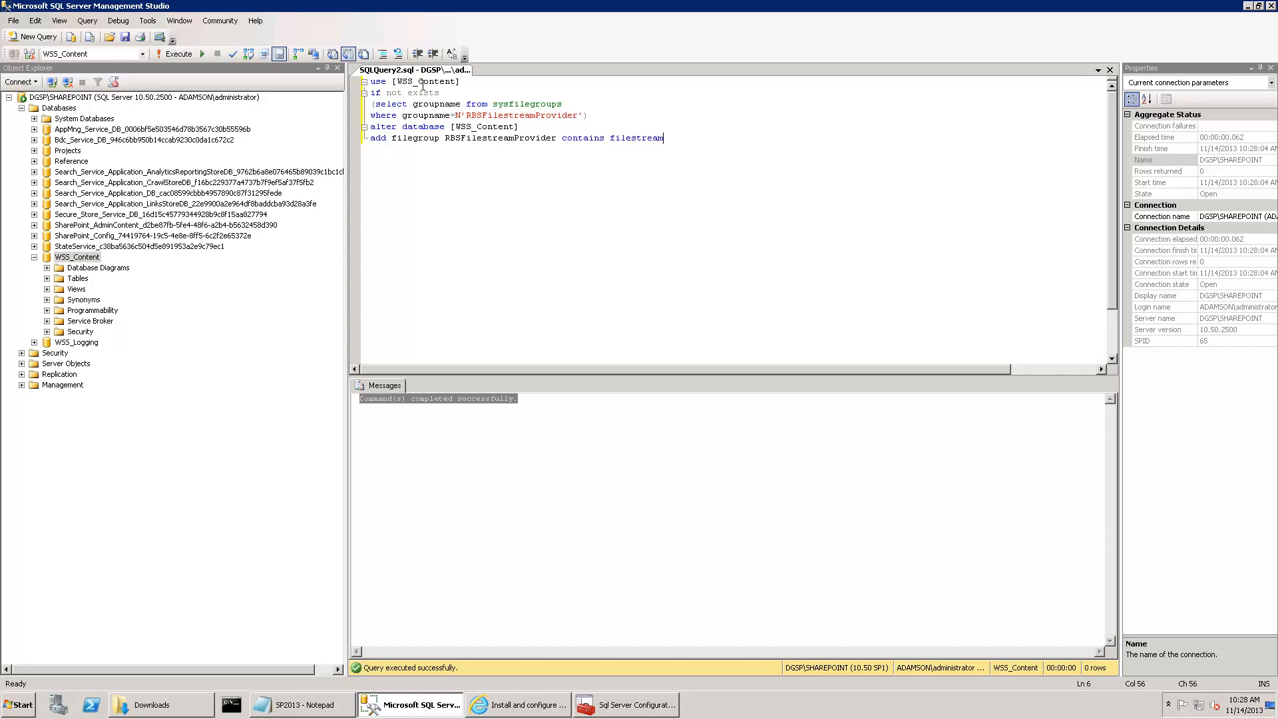
{"action": "left_click_drag", "start_coordinate": [665, 138], "coordinate": [261, 64]}
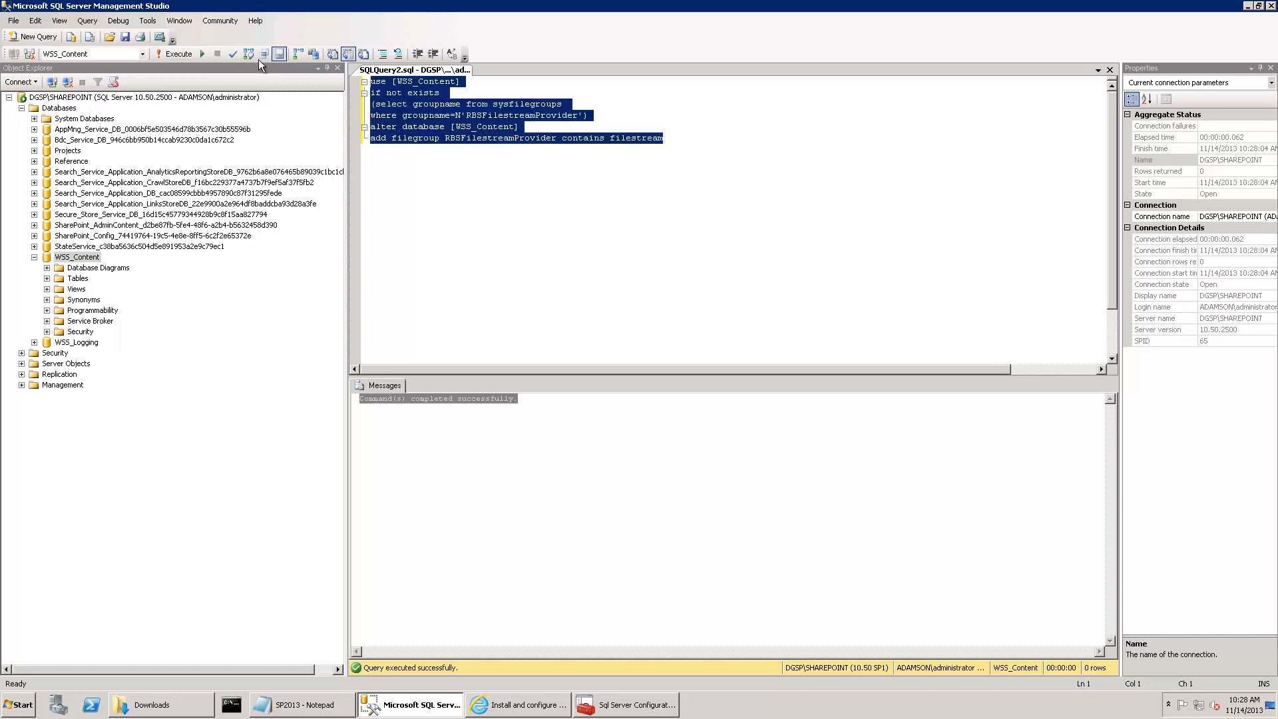
{"action": "left_click", "coordinate": [177, 54]}
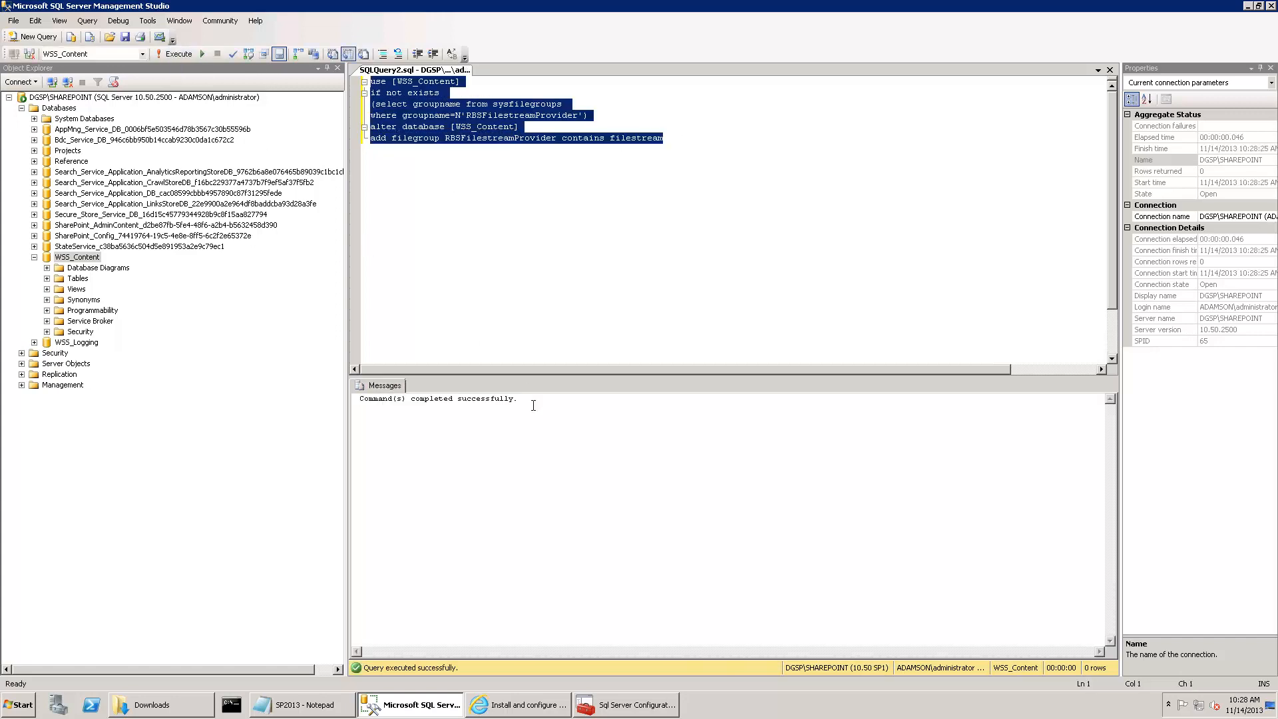
Replace the query text with the article's RBSFilestreamFile script and change its file path to D:\Blobstore.
{"action": "left_click", "coordinate": [536, 703]}
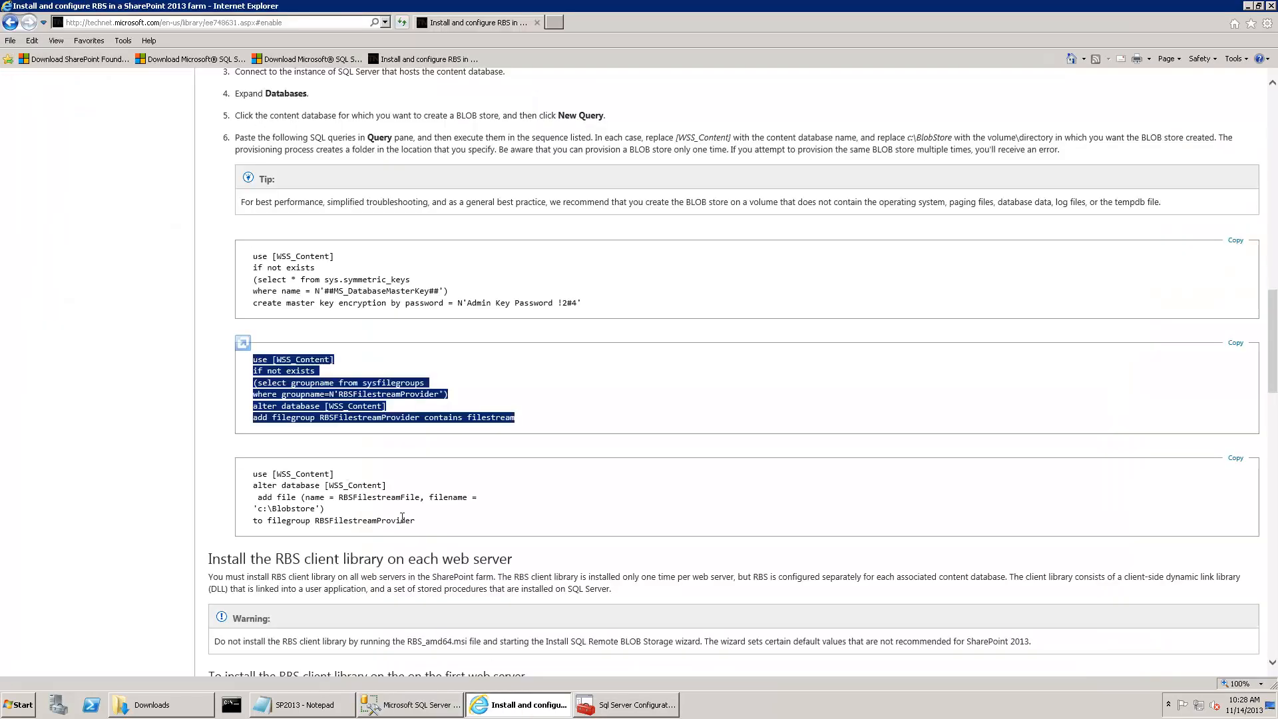
{"action": "left_click", "coordinate": [424, 524]}
{"action": "left_click_drag", "start_coordinate": [424, 524], "coordinate": [254, 477]}
{"action": "key", "text": "ctrl+c"}
{"action": "left_click", "coordinate": [409, 705]}
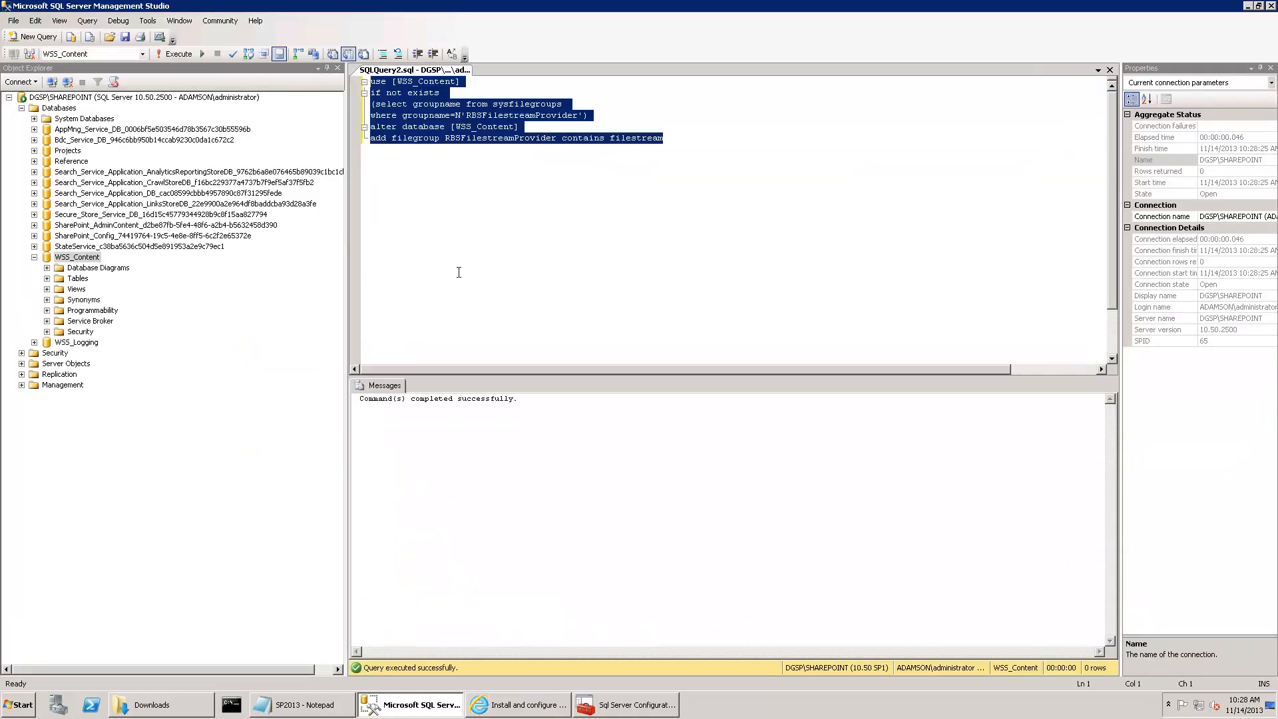
{"action": "left_click", "coordinate": [519, 138]}
{"action": "left_click_drag", "start_coordinate": [666, 151], "coordinate": [281, 69]}
{"action": "key", "text": "ctrl+v"}
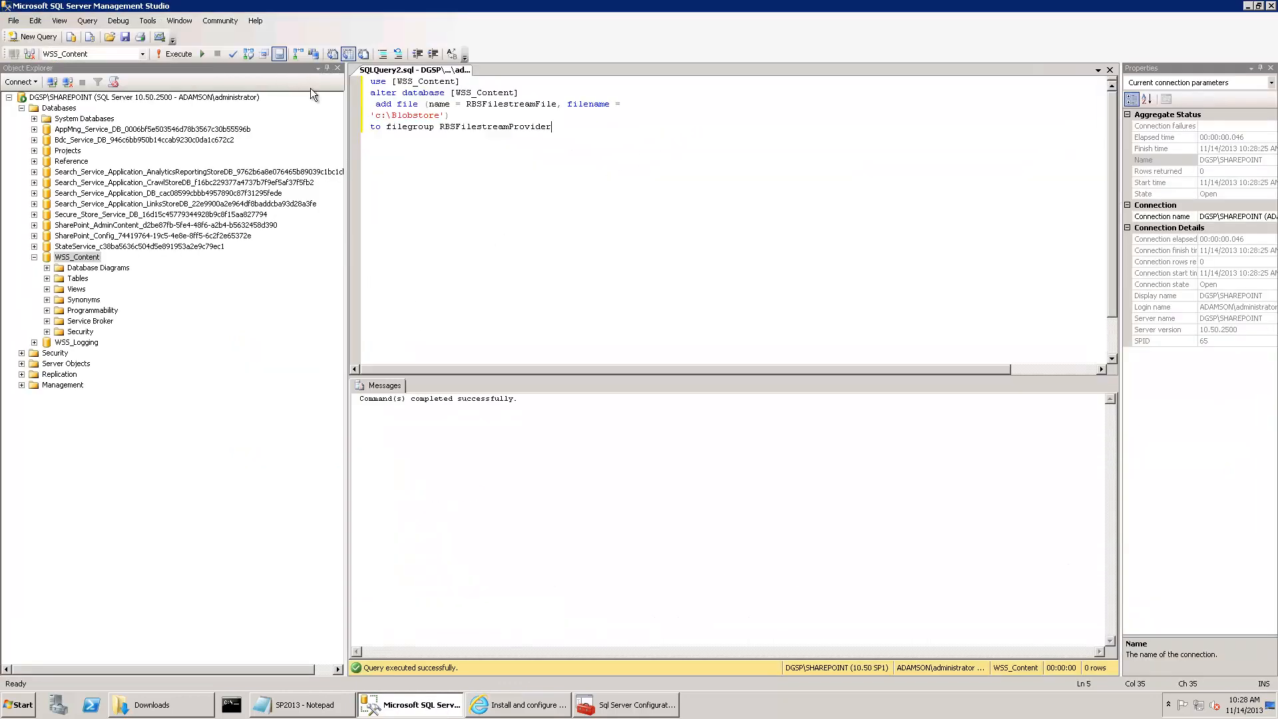
{"action": "key", "text": "BackSpace"}
{"action": "type", "text": "D"}
Inspect the contents of the New Volume (D:) drive in Windows Explorer and return to SQL Server Management Studio.
{"action": "left_click", "coordinate": [19, 704]}
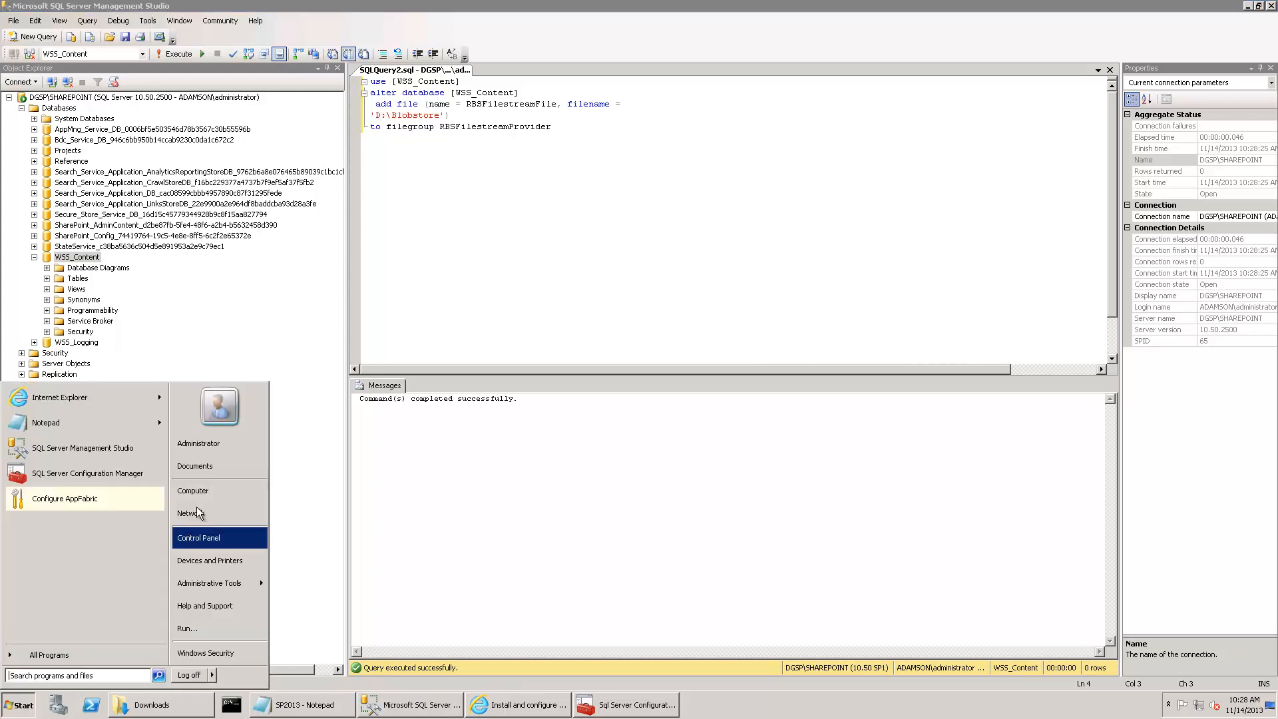
{"action": "left_click", "coordinate": [211, 488]}
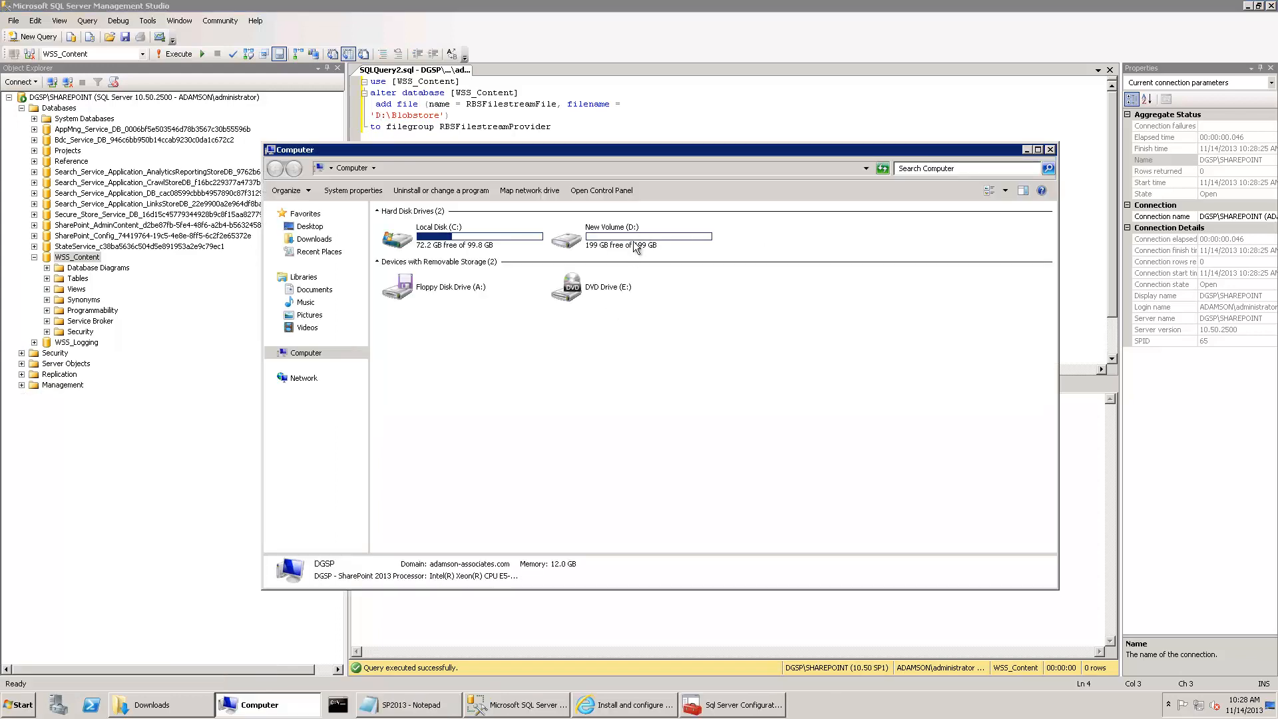
{"action": "double_click", "coordinate": [635, 240]}
{"action": "right_click", "coordinate": [509, 280]}
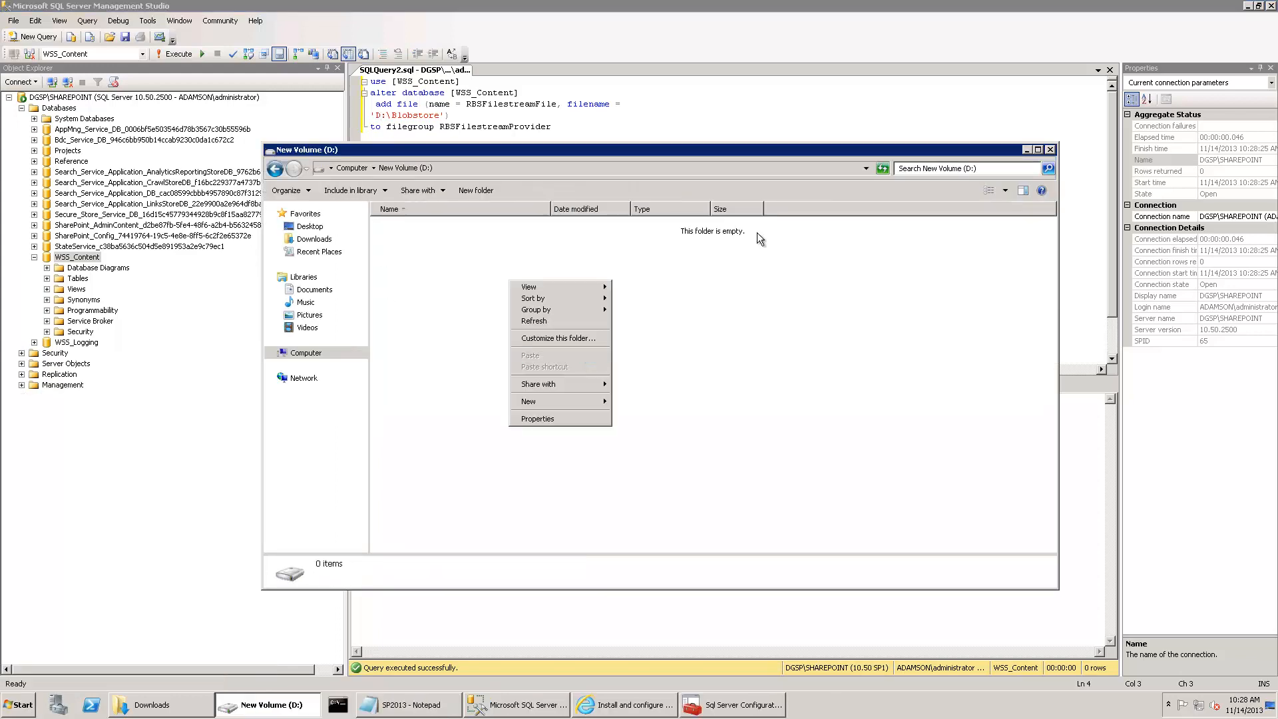
{"action": "left_click", "coordinate": [1026, 150]}
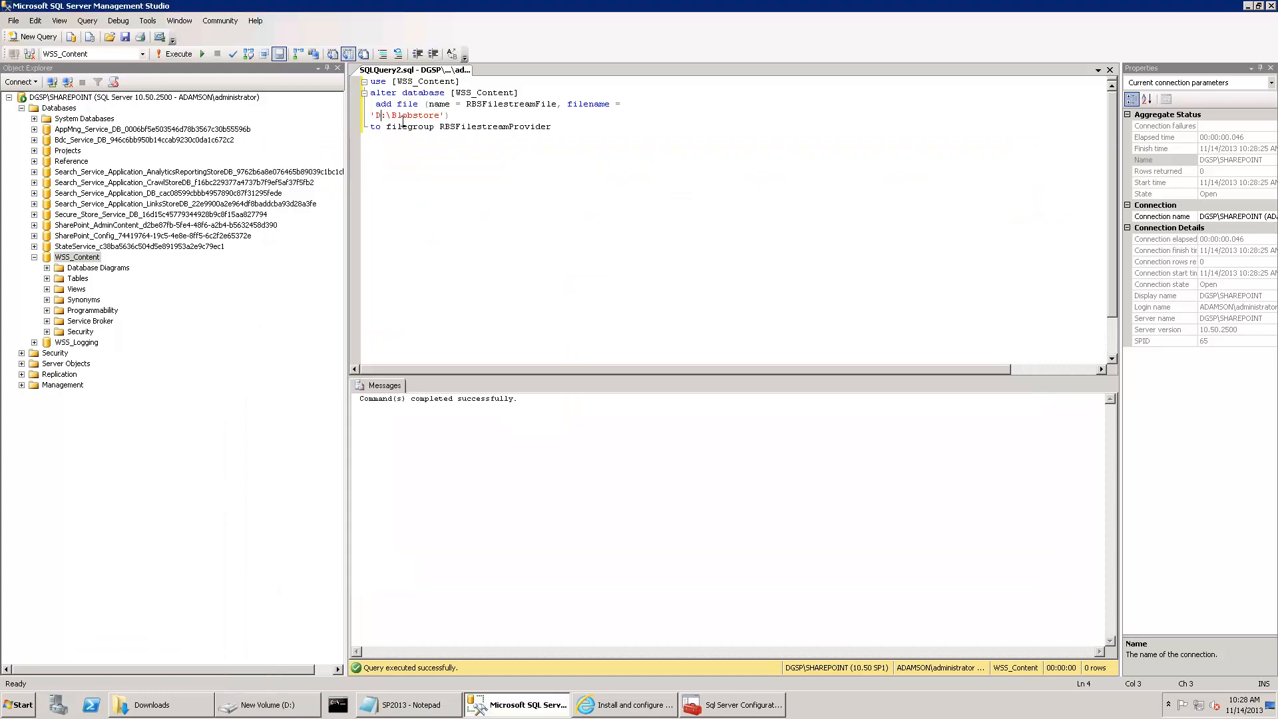
Execute the whole RBSFilestreamFile script for D:\Blobstore on WSS_Content and review the resulting message.
{"action": "left_click_drag", "start_coordinate": [566, 131], "coordinate": [369, 81]}
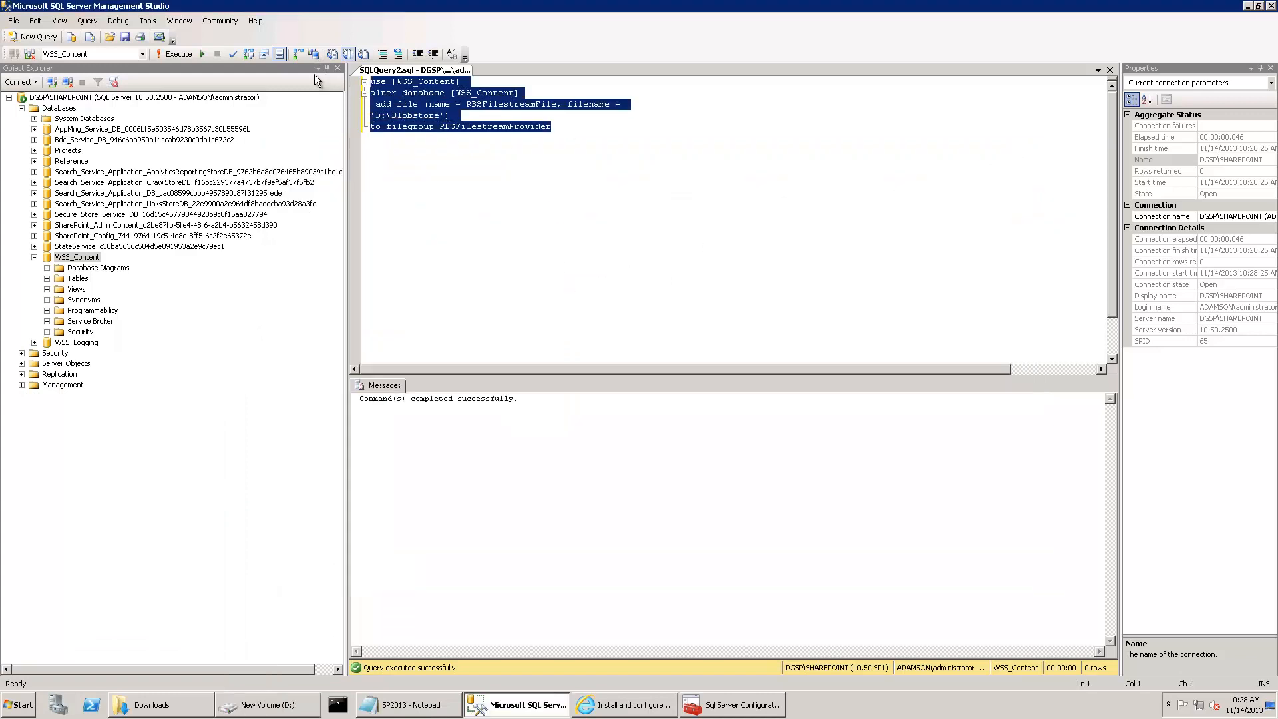
{"action": "left_click", "coordinate": [162, 54]}
{"action": "left_click_drag", "start_coordinate": [526, 398], "coordinate": [289, 398]}
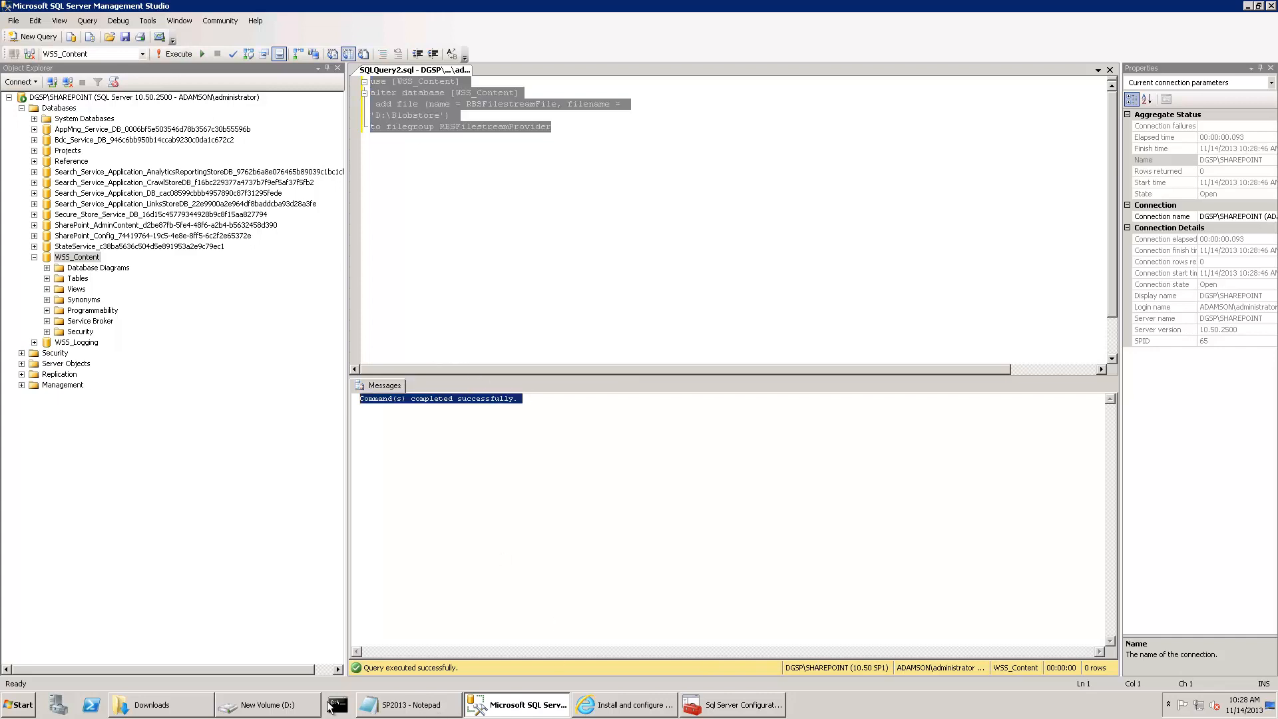
Refresh the New Volume (D:) drive in Windows Explorer, inspect the Blobstore folder's contents, and return to SQL Server Management Studio.
{"action": "left_click", "coordinate": [286, 709]}
{"action": "right_click", "coordinate": [570, 333]}
{"action": "left_click", "coordinate": [600, 374]}
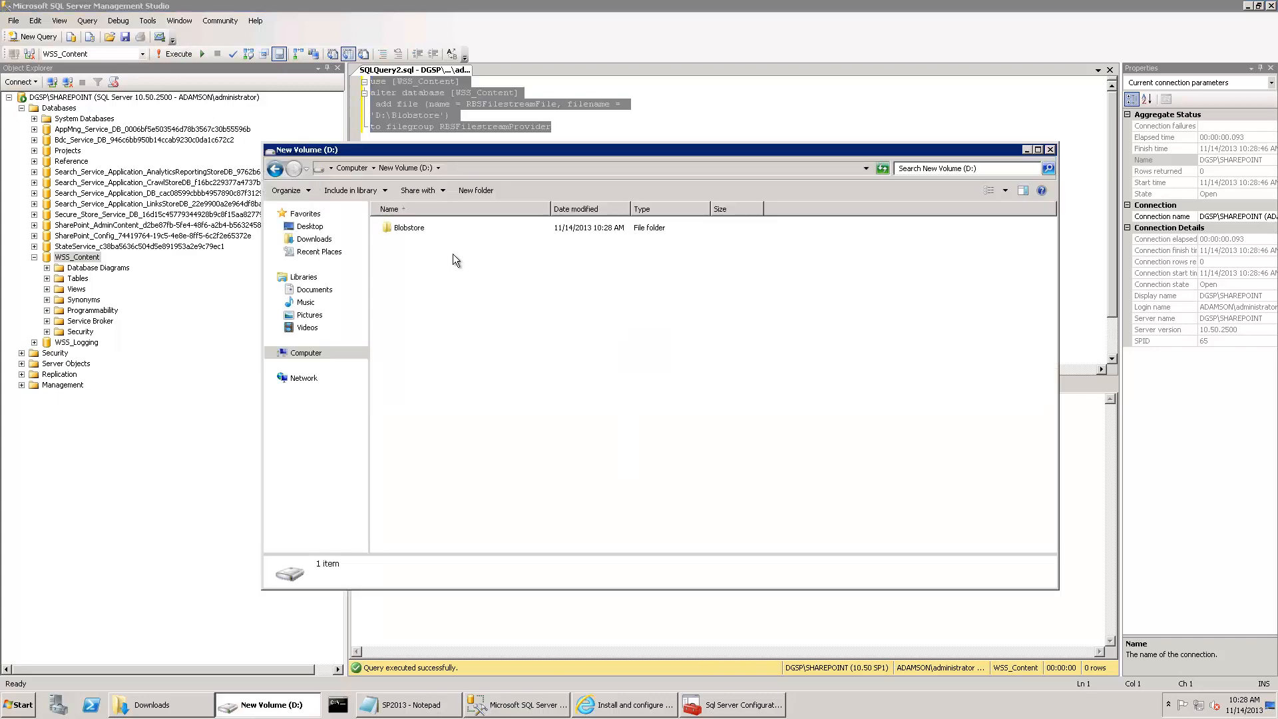
{"action": "double_click", "coordinate": [420, 230]}
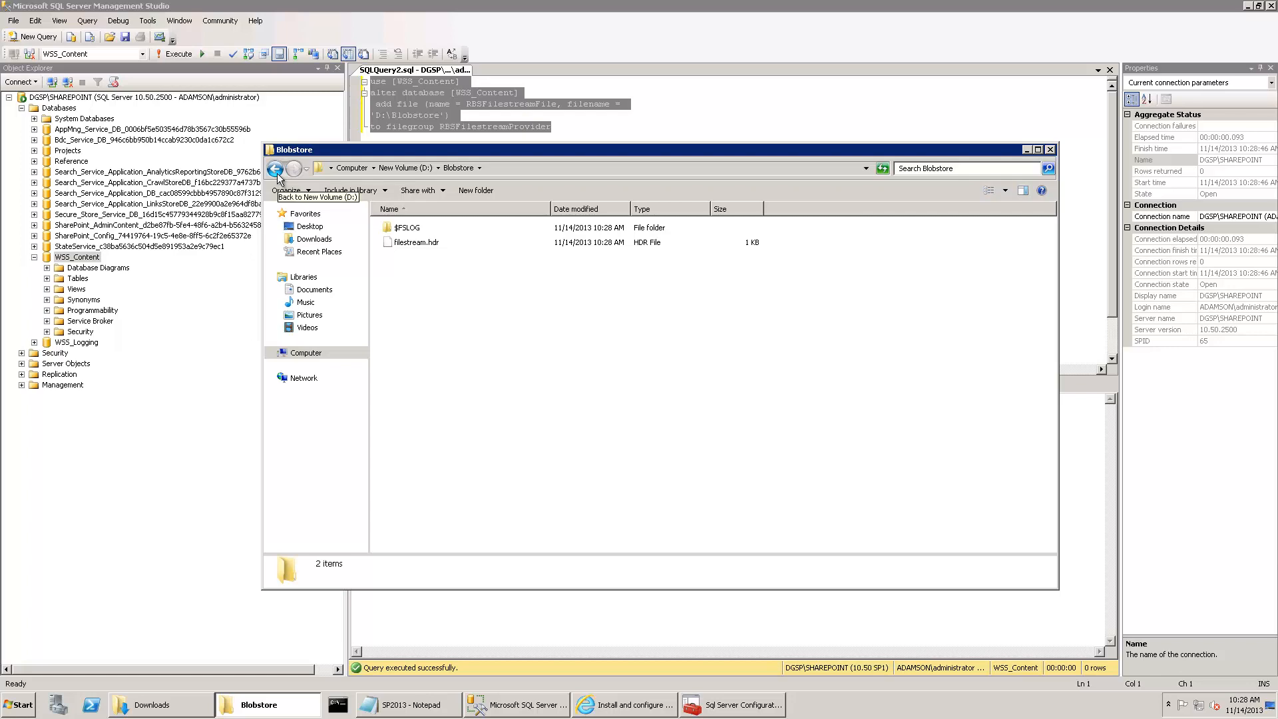
{"action": "left_click", "coordinate": [138, 425]}
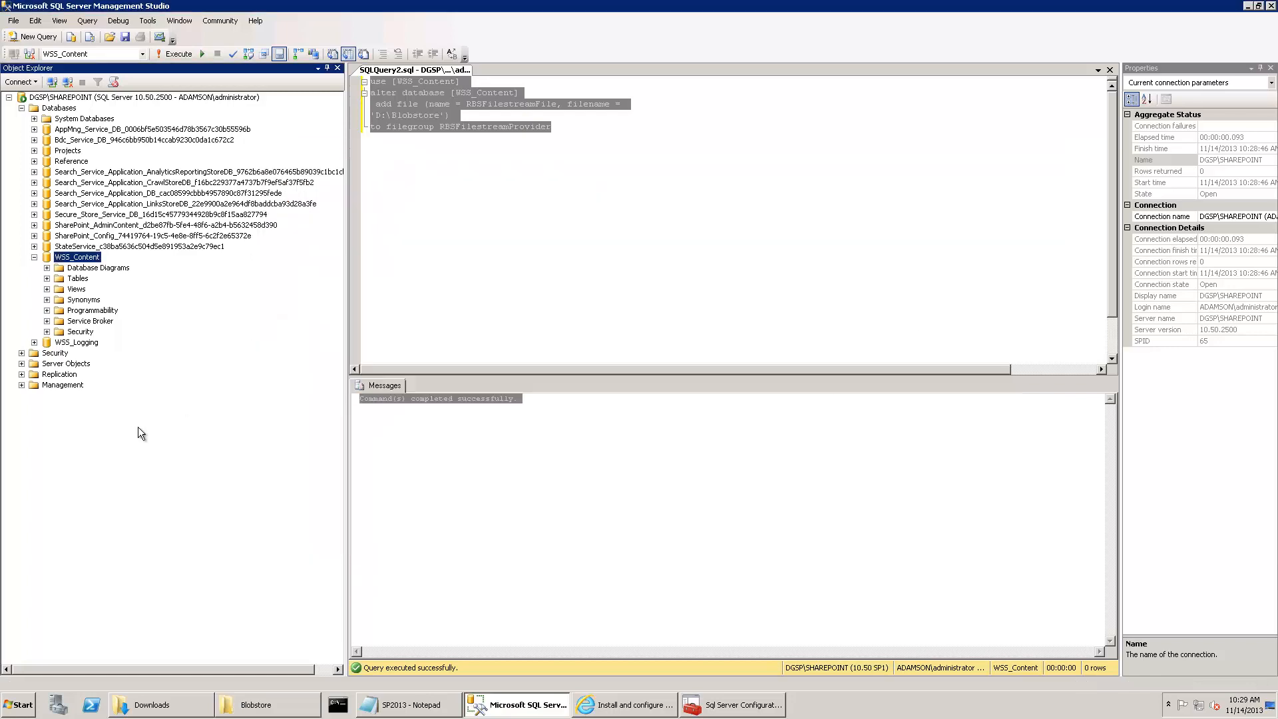
Switch to the RBS article in Internet Explorer and read the section on installing the RBS client library on each web server.
{"action": "left_click", "coordinate": [629, 705]}
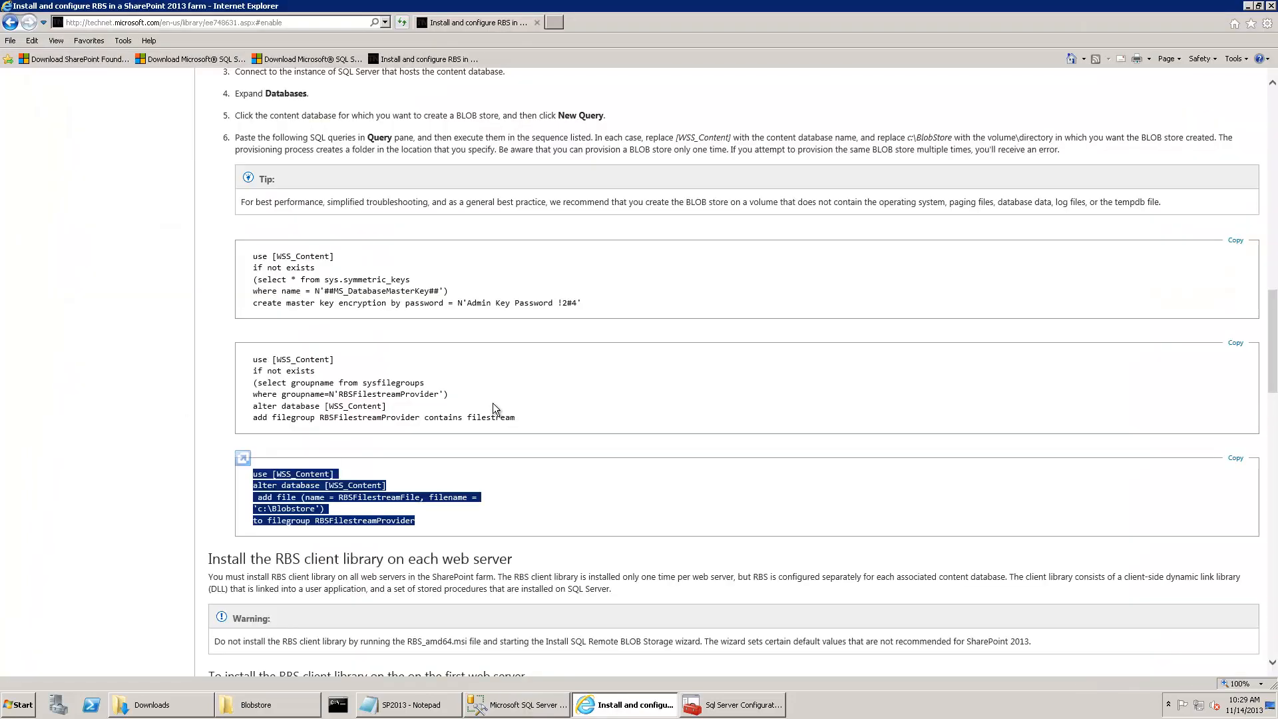
{"action": "left_click", "coordinate": [549, 489]}
{"action": "scroll", "coordinate": [549, 488], "scroll_direction": "down", "scroll_amount": 4}
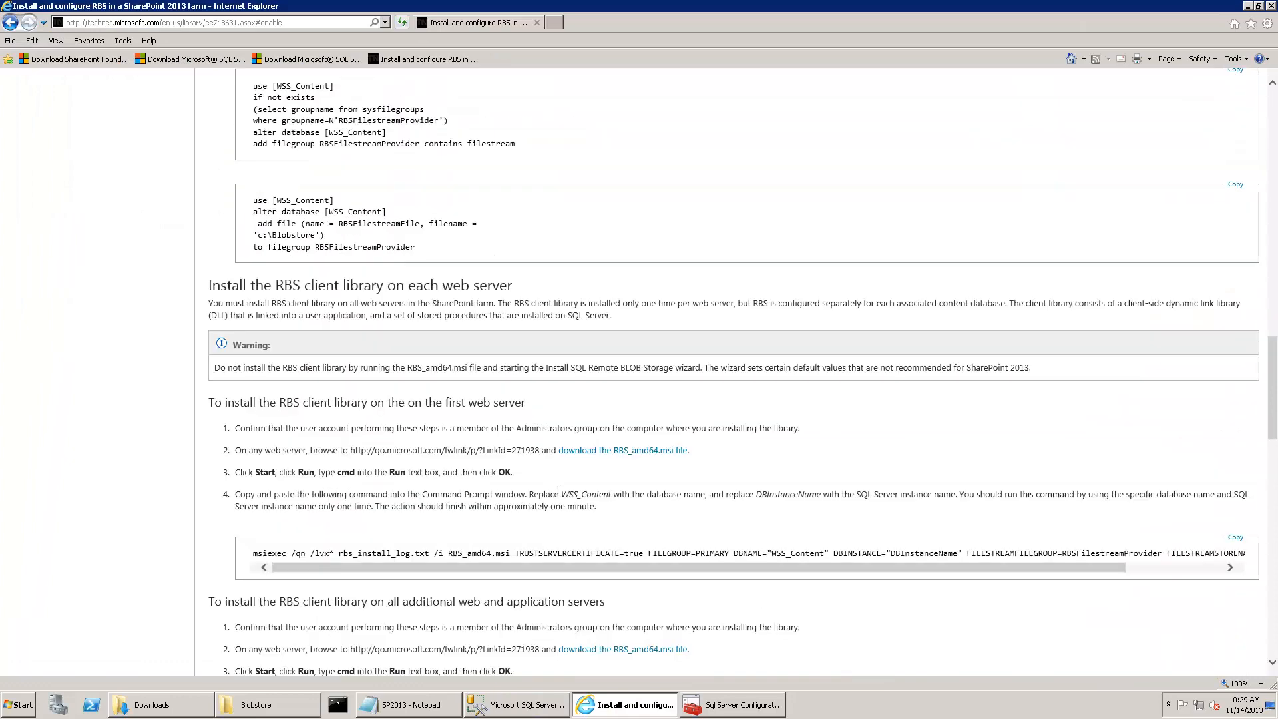
{"action": "scroll", "coordinate": [355, 444], "scroll_direction": "down", "scroll_amount": 1}
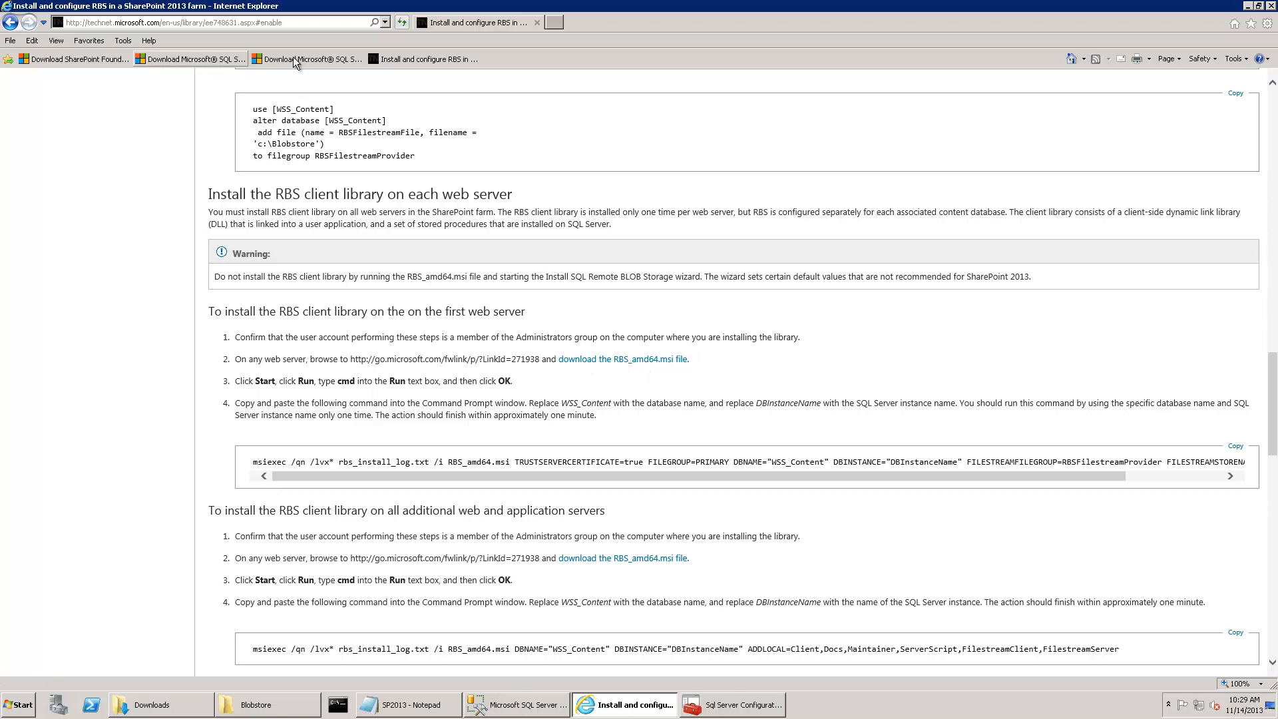
Open the SQL Server 2008 R2 SP1 Feature Pack page in a new tab and locate 1033\x64\RBS.msi among its downloads.
{"action": "left_click", "coordinate": [556, 22]}
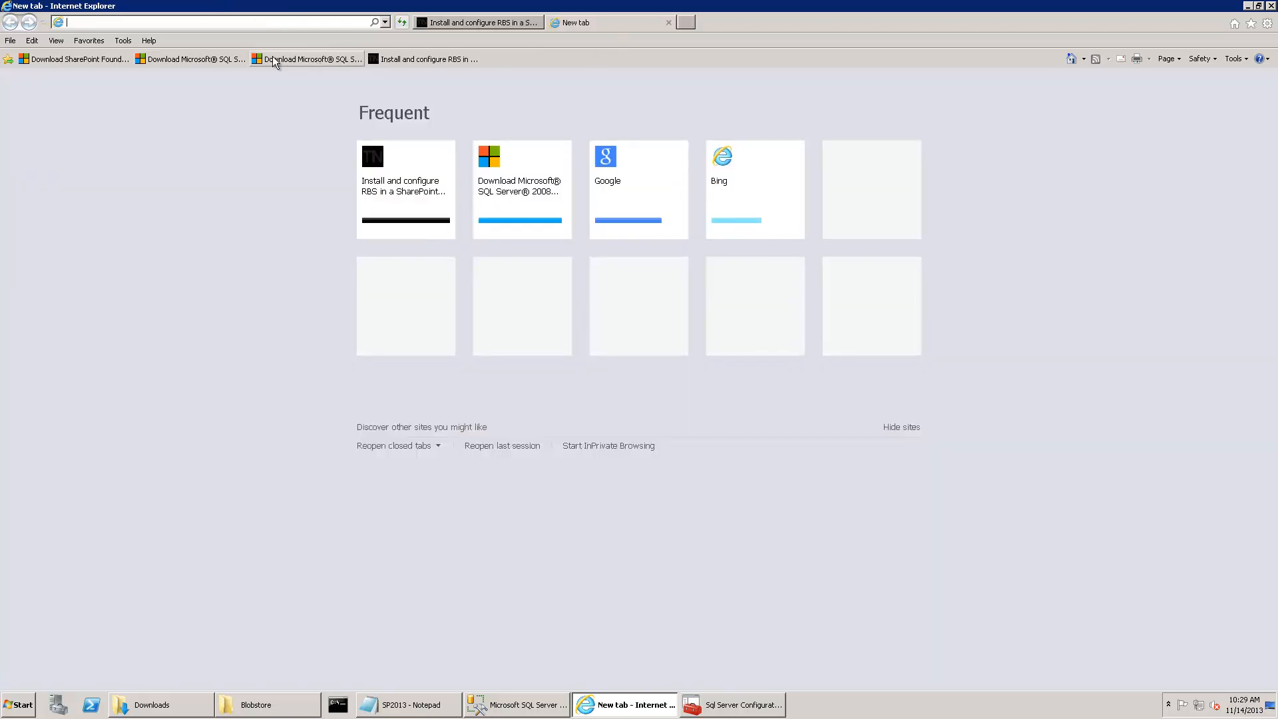
{"action": "left_click", "coordinate": [201, 59]}
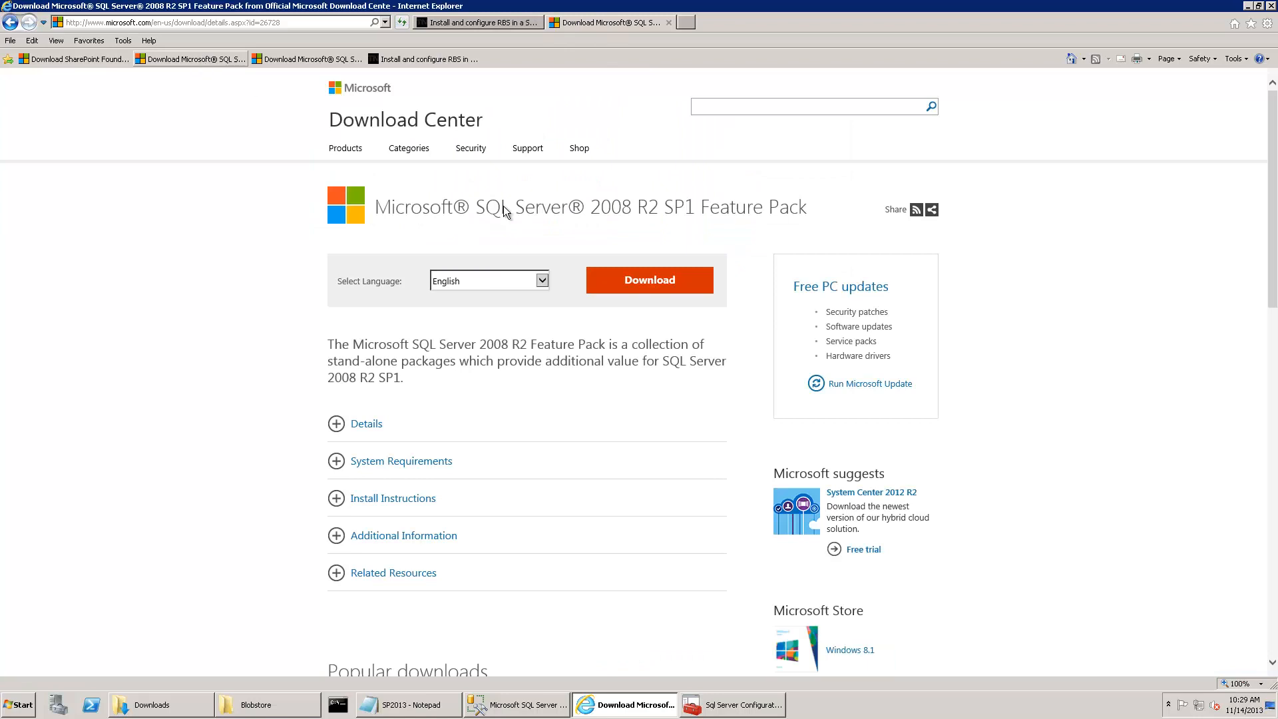
{"action": "left_click", "coordinate": [669, 281]}
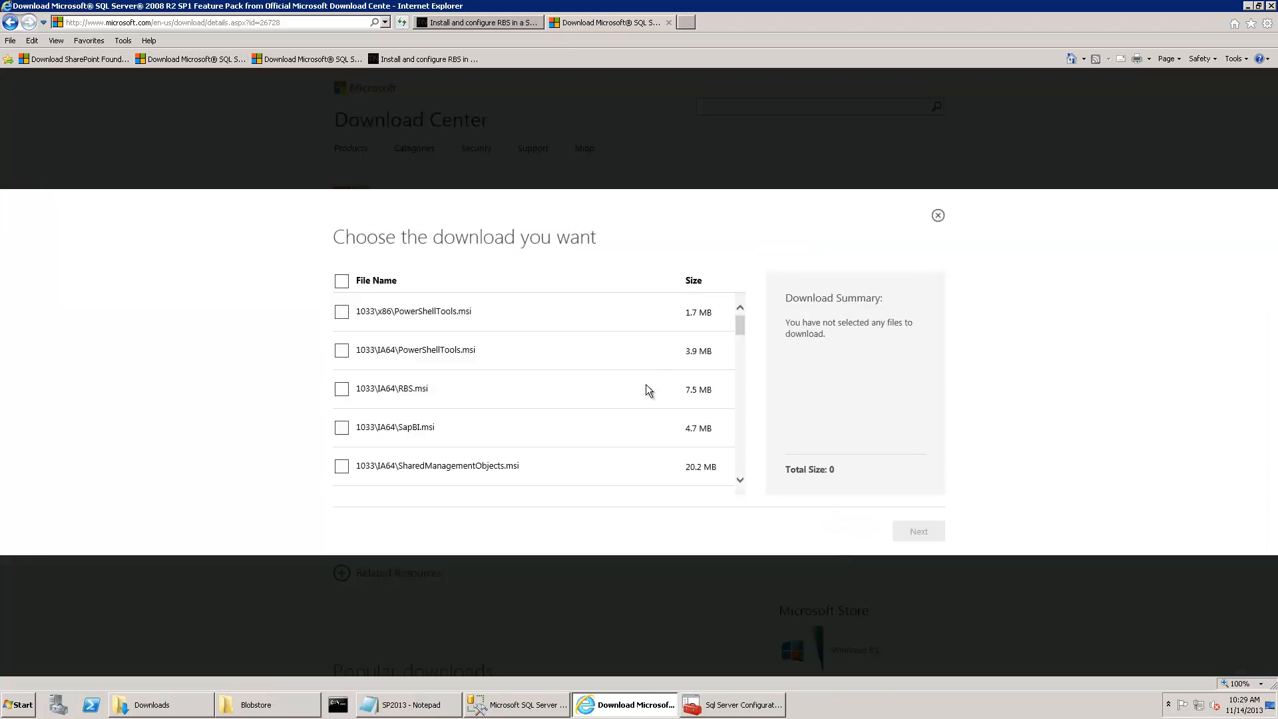
{"action": "scroll", "coordinate": [388, 394], "scroll_direction": "down", "scroll_amount": 4}
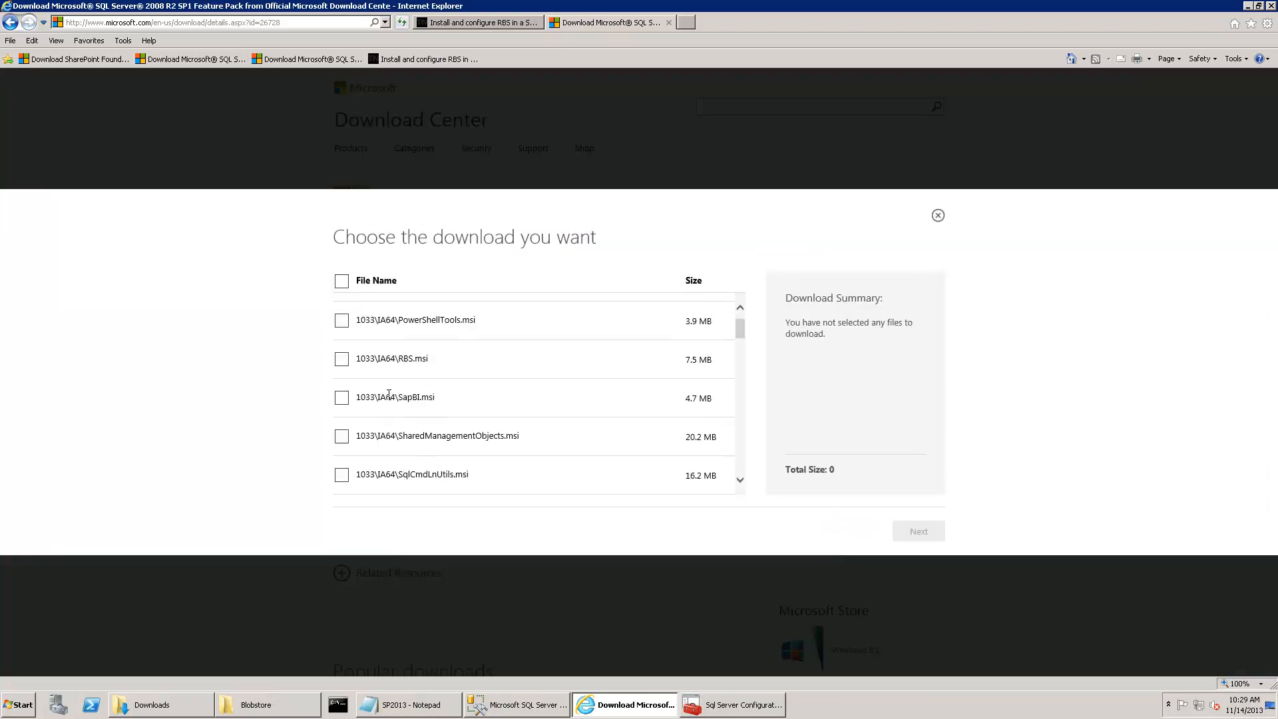
{"action": "scroll", "coordinate": [439, 430], "scroll_direction": "down", "scroll_amount": 4}
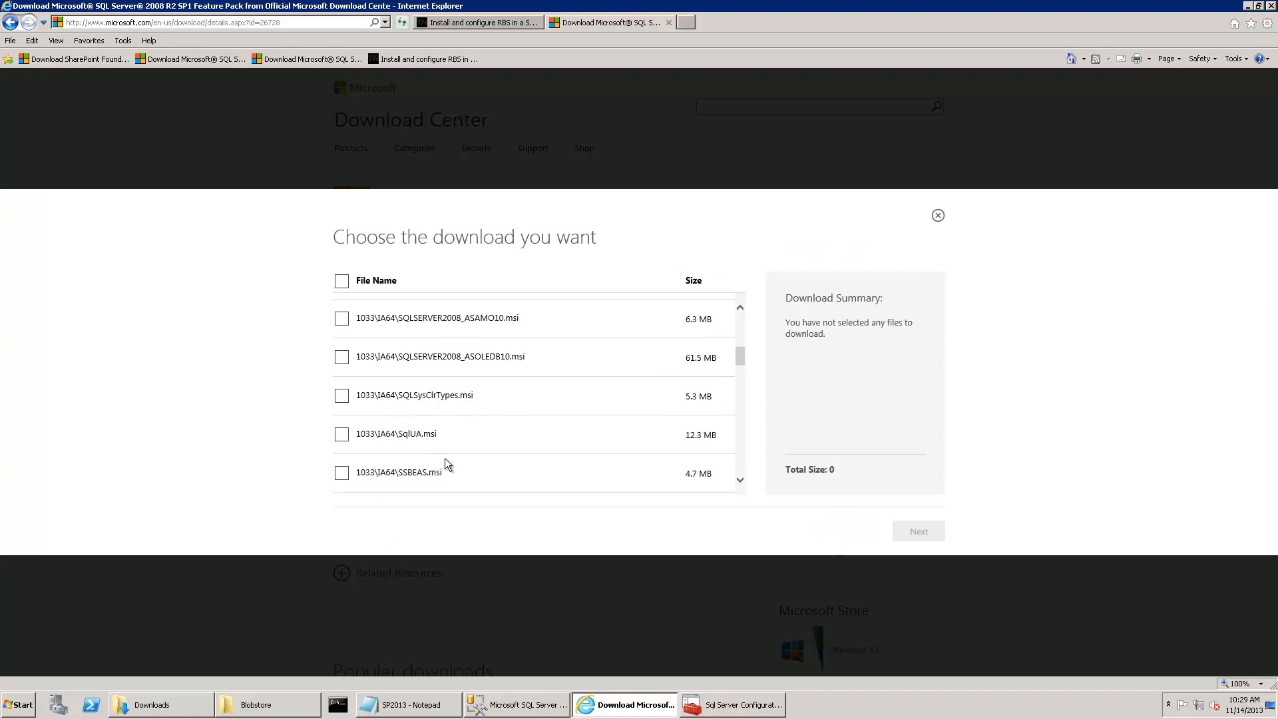
{"action": "scroll", "coordinate": [448, 469], "scroll_direction": "down", "scroll_amount": 2}
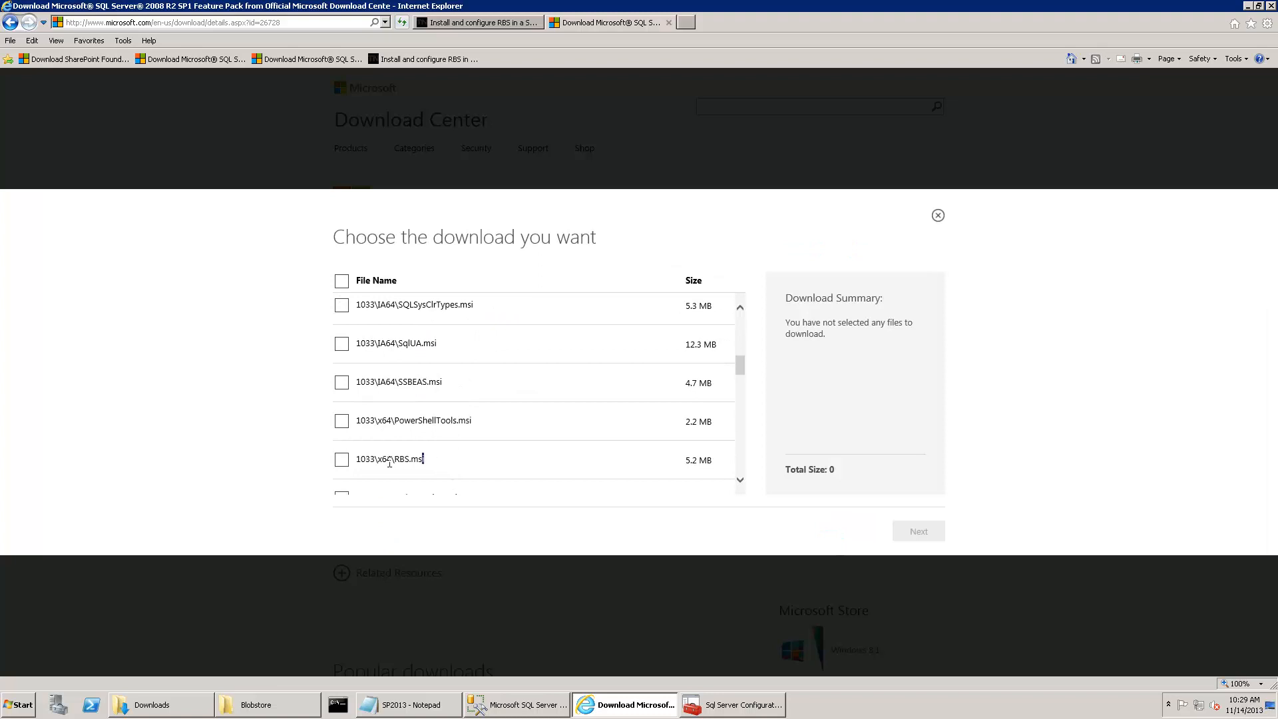
{"action": "left_click_drag", "start_coordinate": [390, 462], "coordinate": [352, 460]}
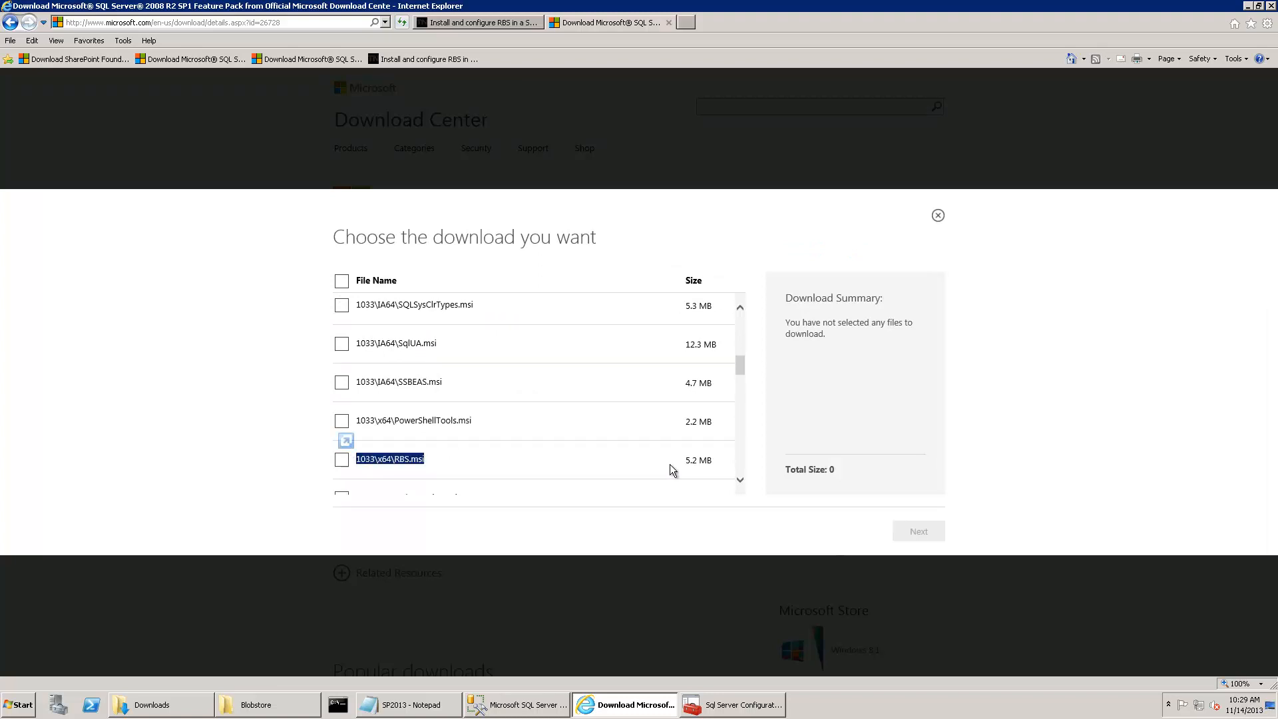
{"action": "left_click", "coordinate": [428, 462]}
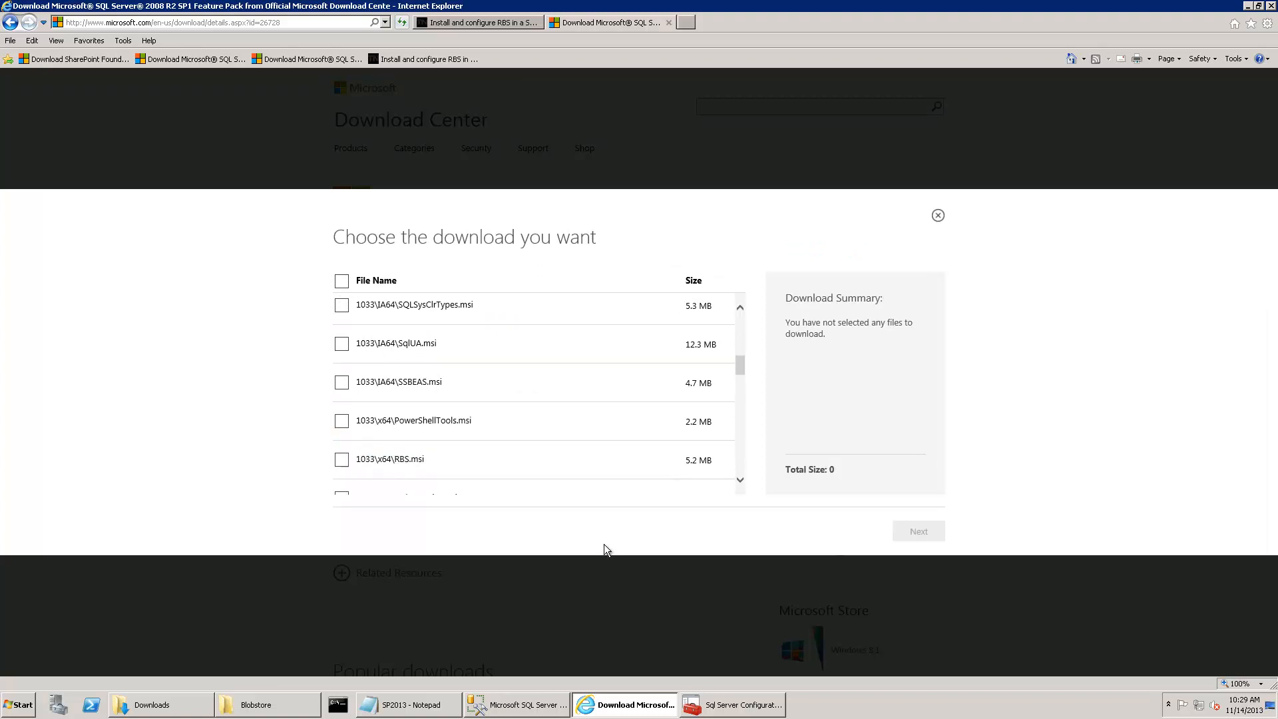
Check for the RBS installer in the Downloads folder, then close the Feature Pack page in Internet Explorer.
{"action": "left_click", "coordinate": [185, 715]}
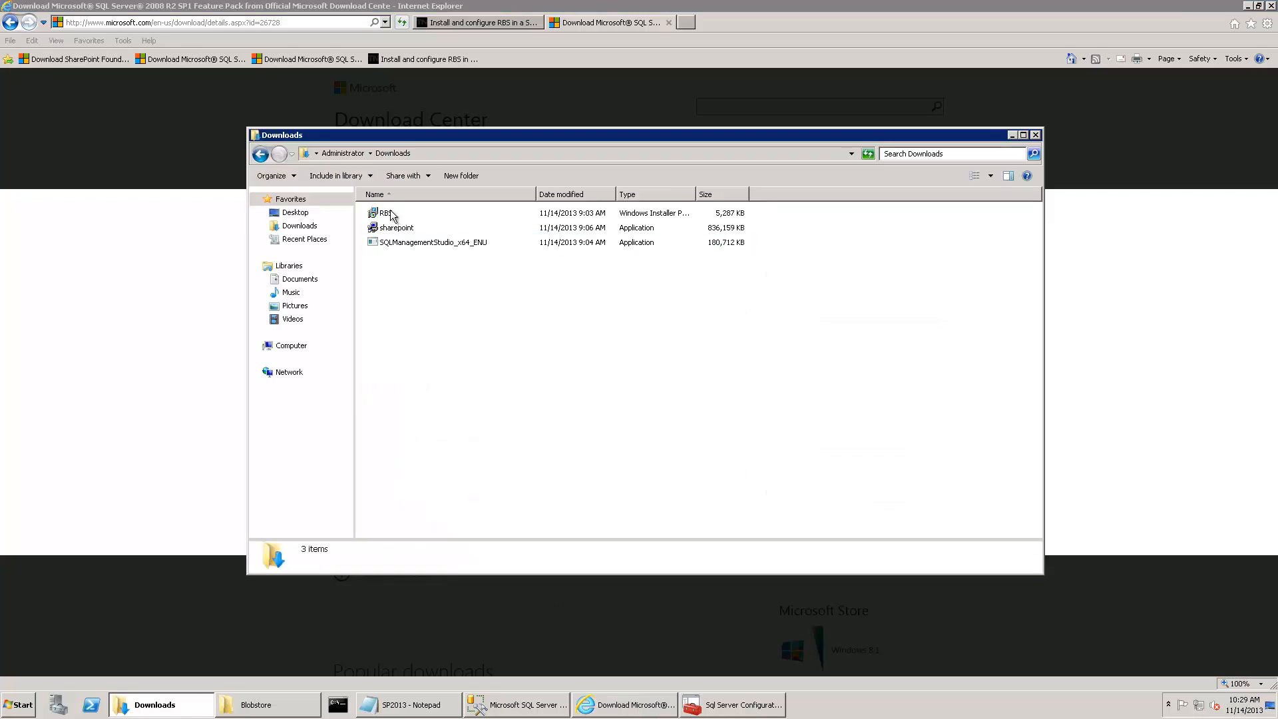
{"action": "left_click", "coordinate": [386, 213]}
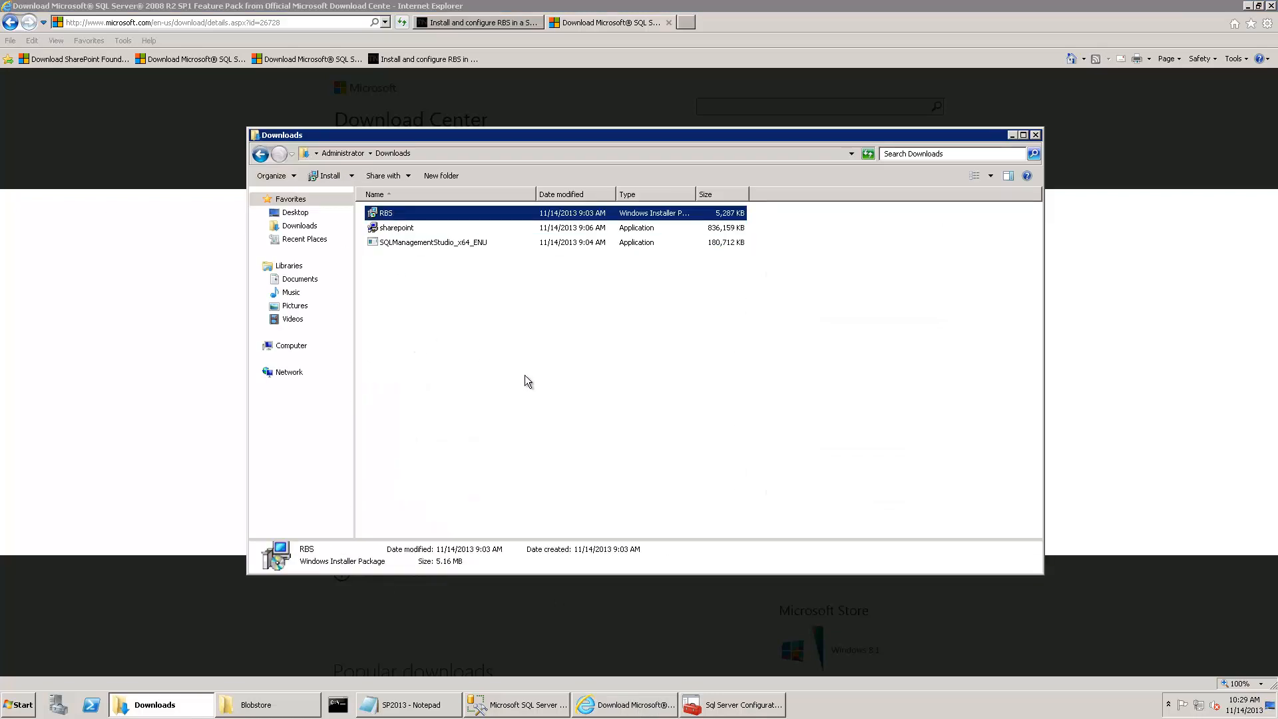
{"action": "left_click", "coordinate": [625, 709]}
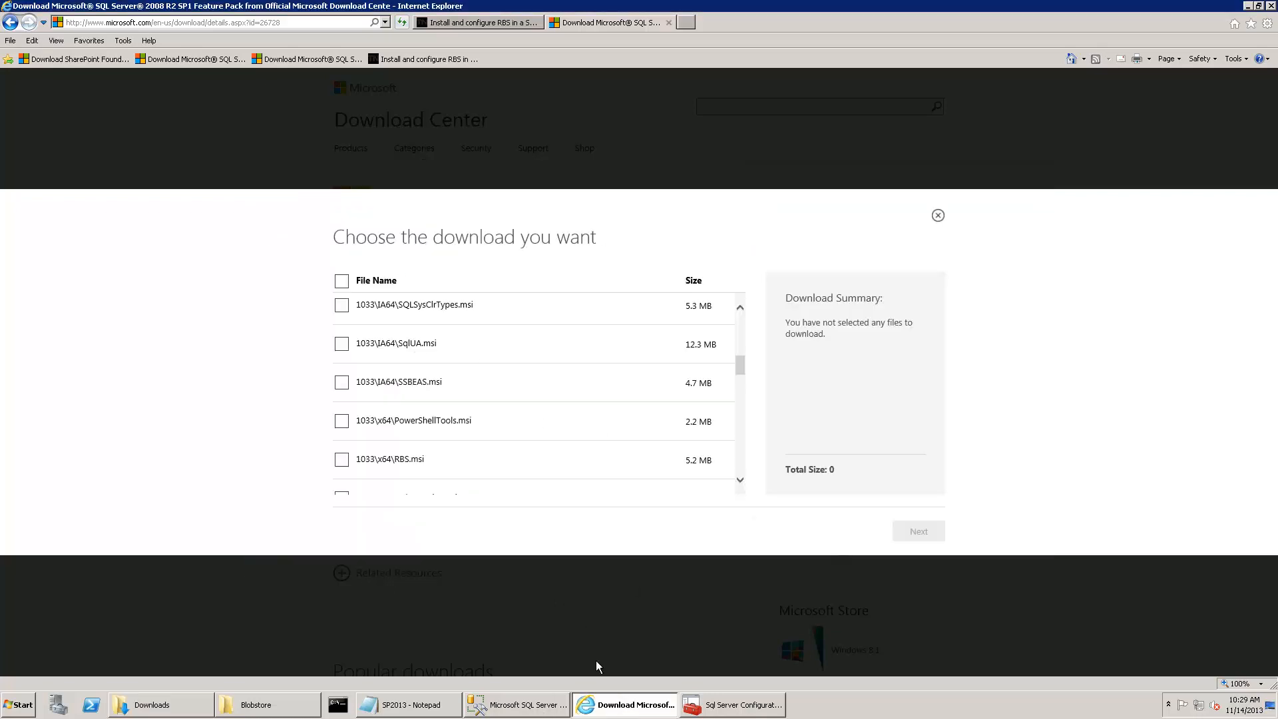
{"action": "left_click", "coordinate": [668, 23]}
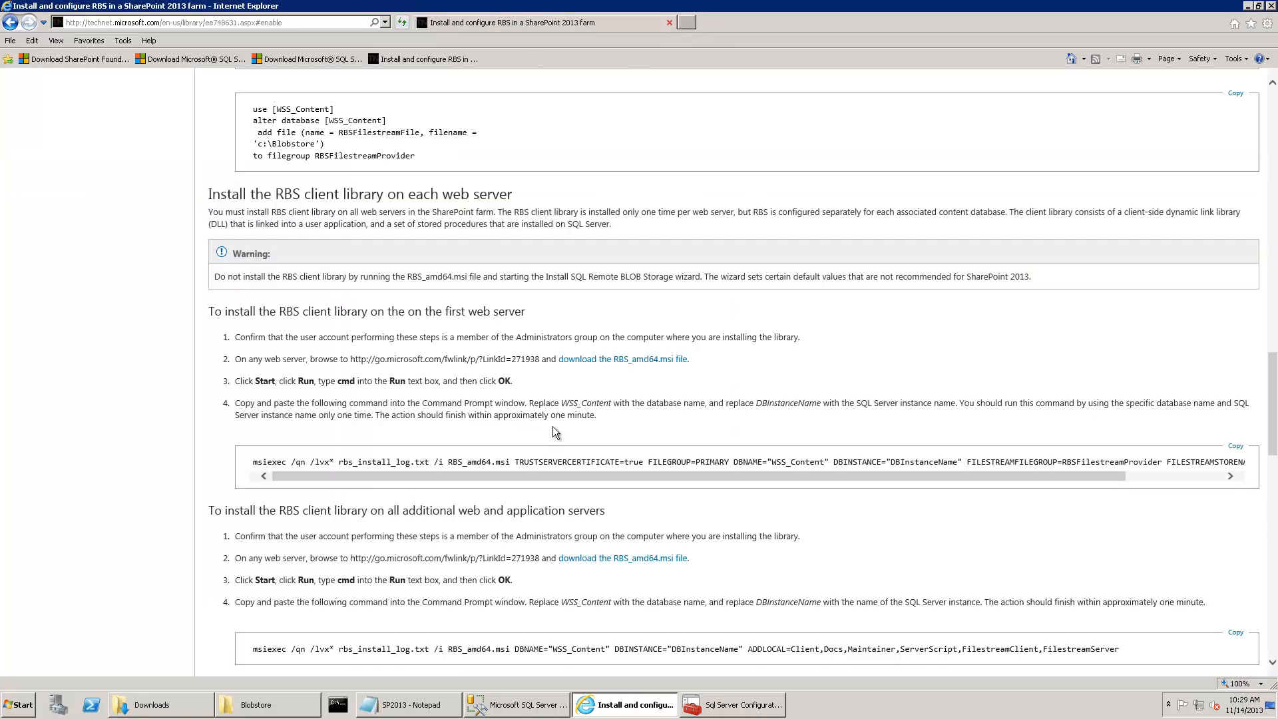
Open the desktop's New Rich Text Document in a maximized WordPad window and highlight the msiexec RBS install command.
{"action": "left_click_drag", "start_coordinate": [253, 461], "coordinate": [638, 477]}
{"action": "left_click", "coordinate": [425, 706]}
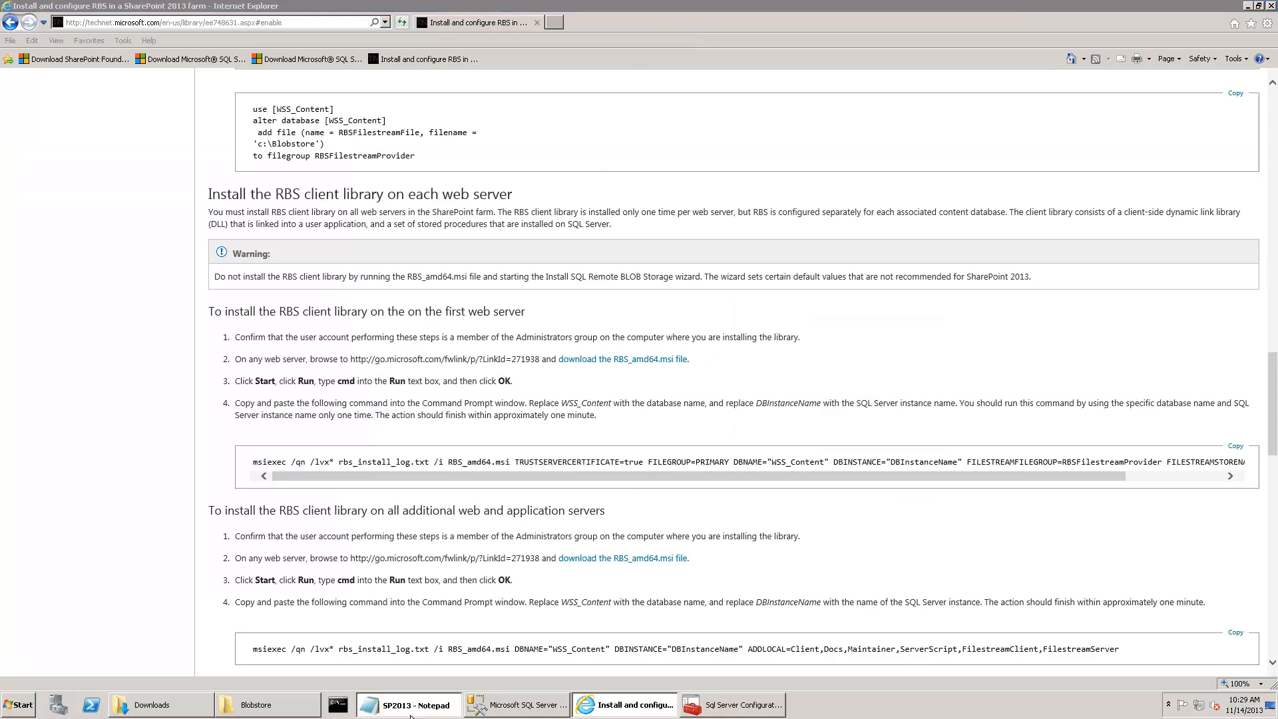
{"action": "left_click", "coordinate": [519, 704]}
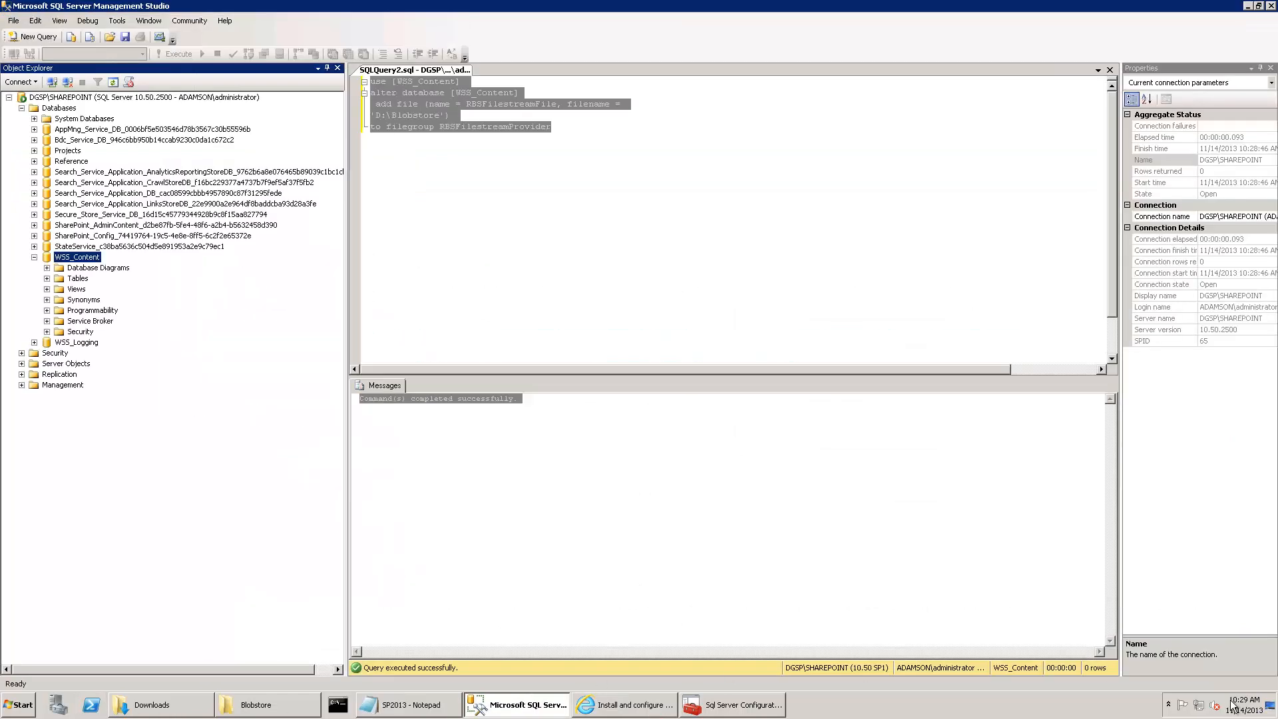
{"action": "left_click", "coordinate": [1273, 710]}
{"action": "double_click", "coordinate": [384, 514]}
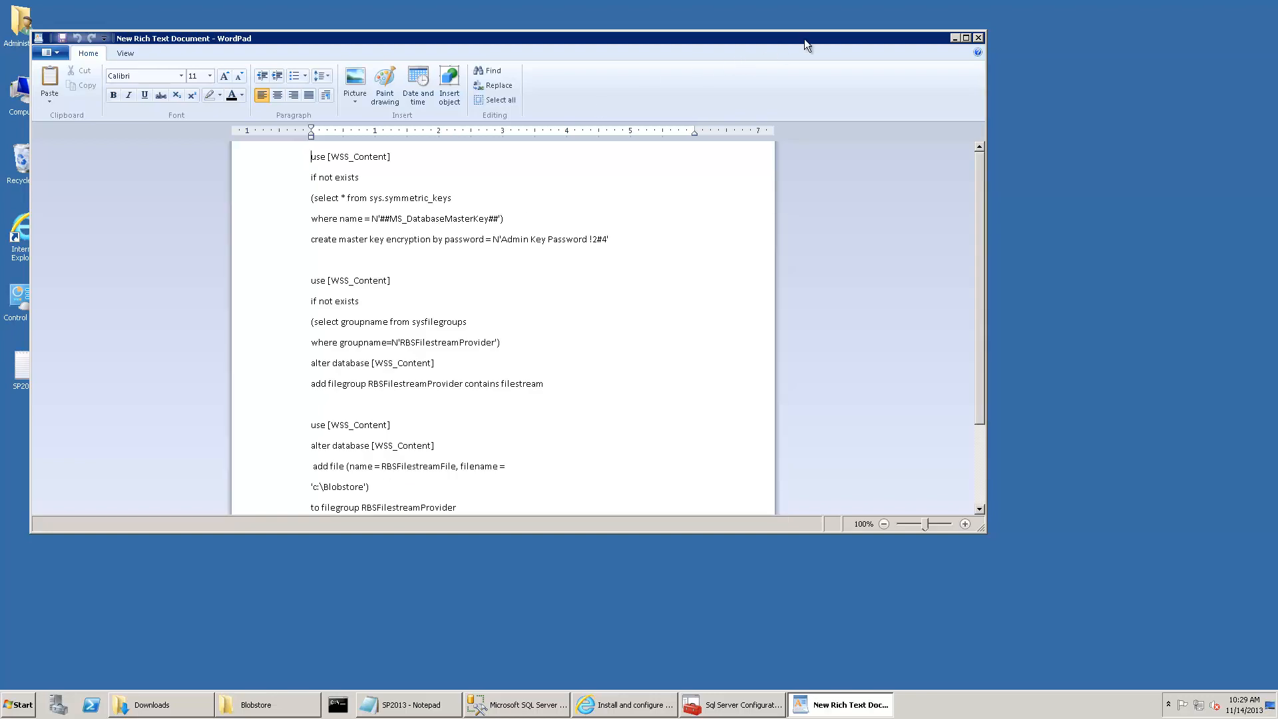
{"action": "double_click", "coordinate": [804, 39]}
{"action": "left_click_drag", "start_coordinate": [657, 555], "coordinate": [419, 517]}
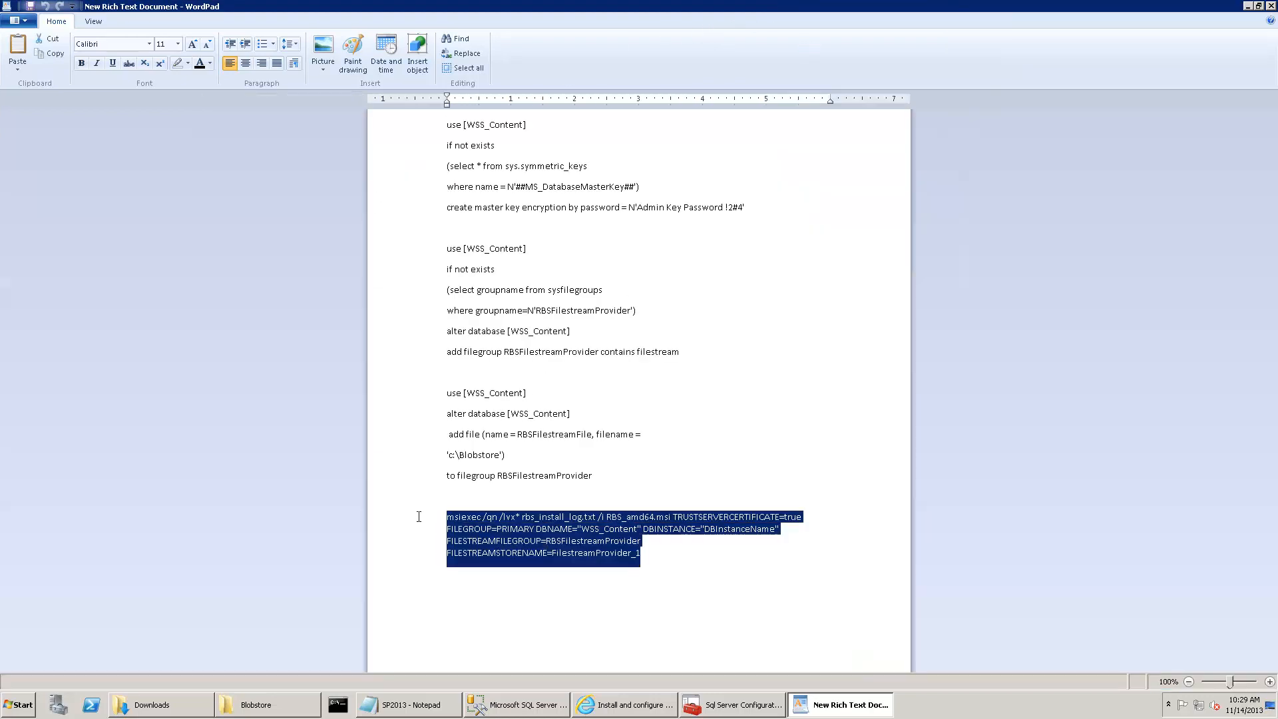
Examine the RBS_amd64.msi file name and the DBINSTANCE parameter in the msiexec command.
{"action": "left_click", "coordinate": [543, 518]}
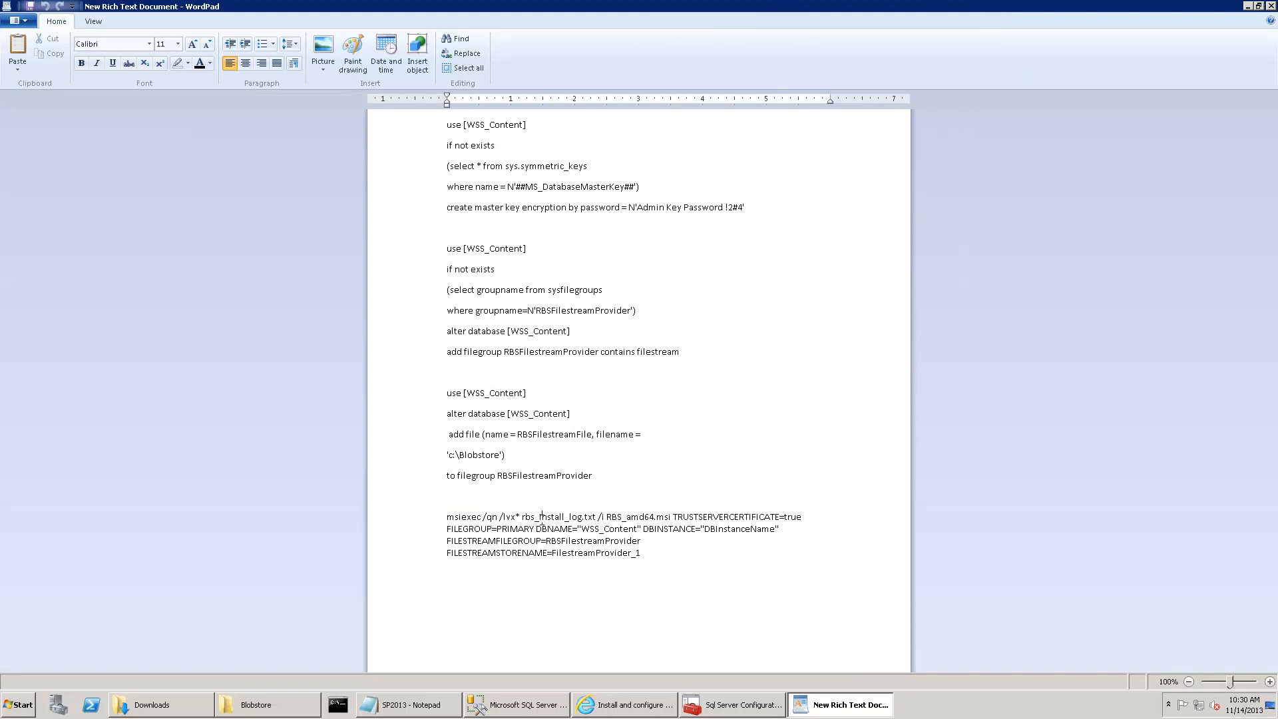
{"action": "left_click_drag", "start_coordinate": [606, 517], "coordinate": [664, 515]}
{"action": "left_click", "coordinate": [671, 541]}
{"action": "left_click_drag", "start_coordinate": [581, 529], "coordinate": [698, 530]}
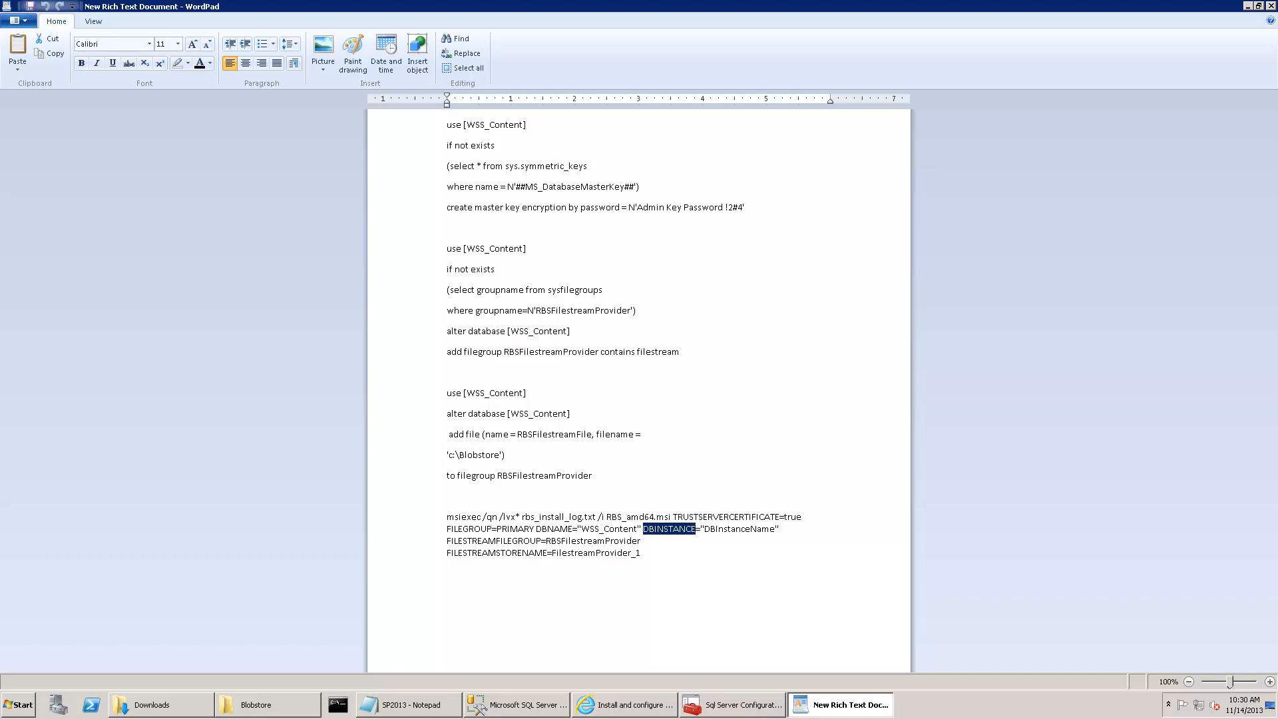
{"action": "left_click", "coordinate": [754, 574]}
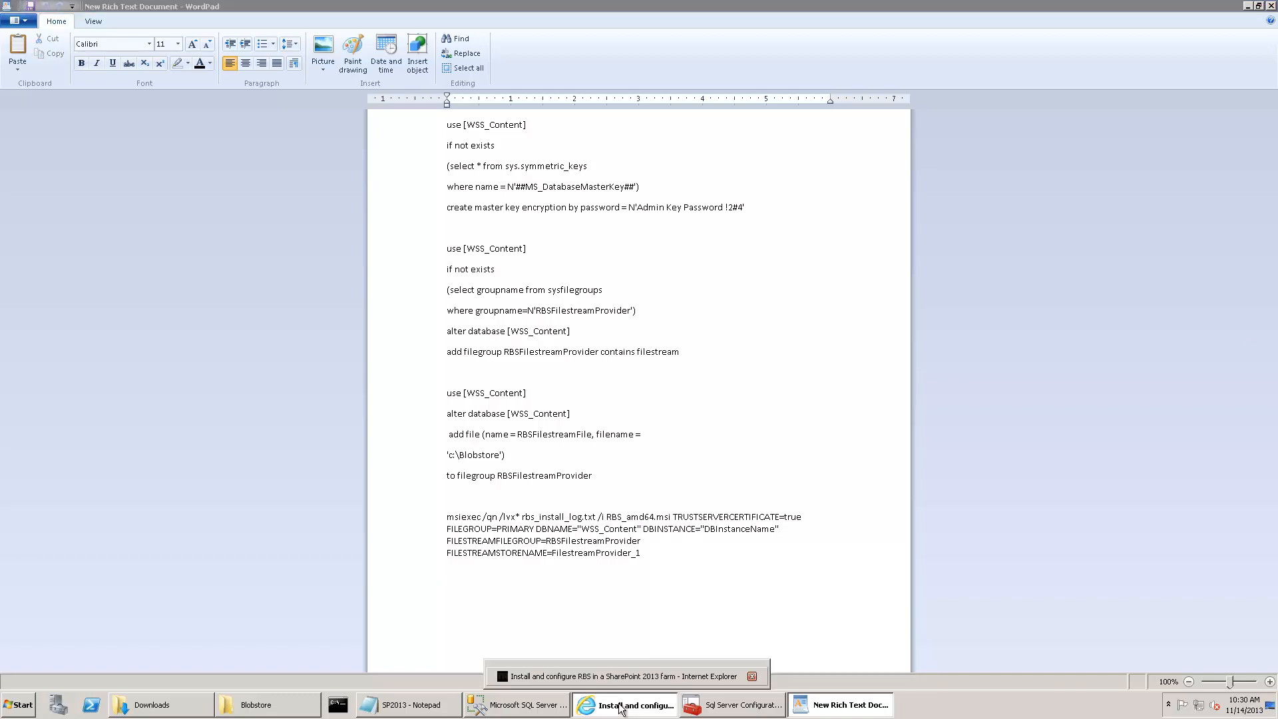
Return to the RBS article in Internet Explorer and review the msiexec command for additional web and application servers.
{"action": "left_click", "coordinate": [620, 707]}
{"action": "left_click", "coordinate": [558, 572]}
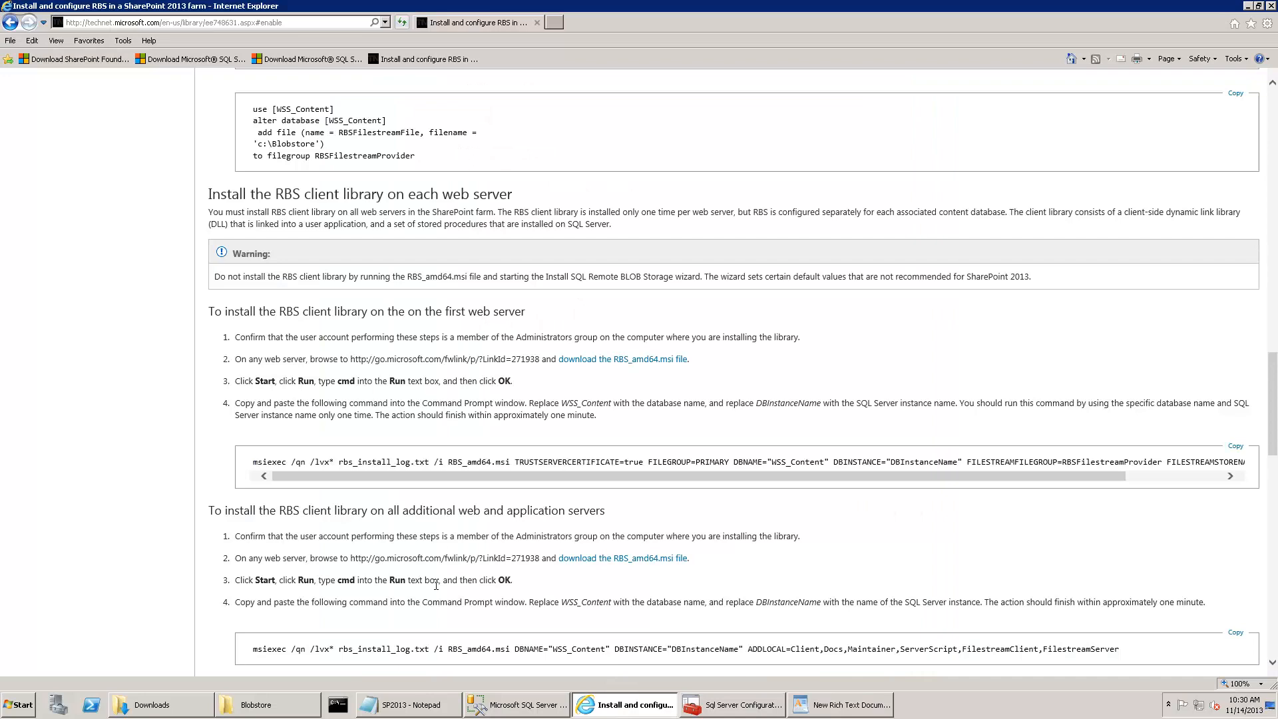
{"action": "scroll", "coordinate": [558, 571], "scroll_direction": "down", "scroll_amount": 5}
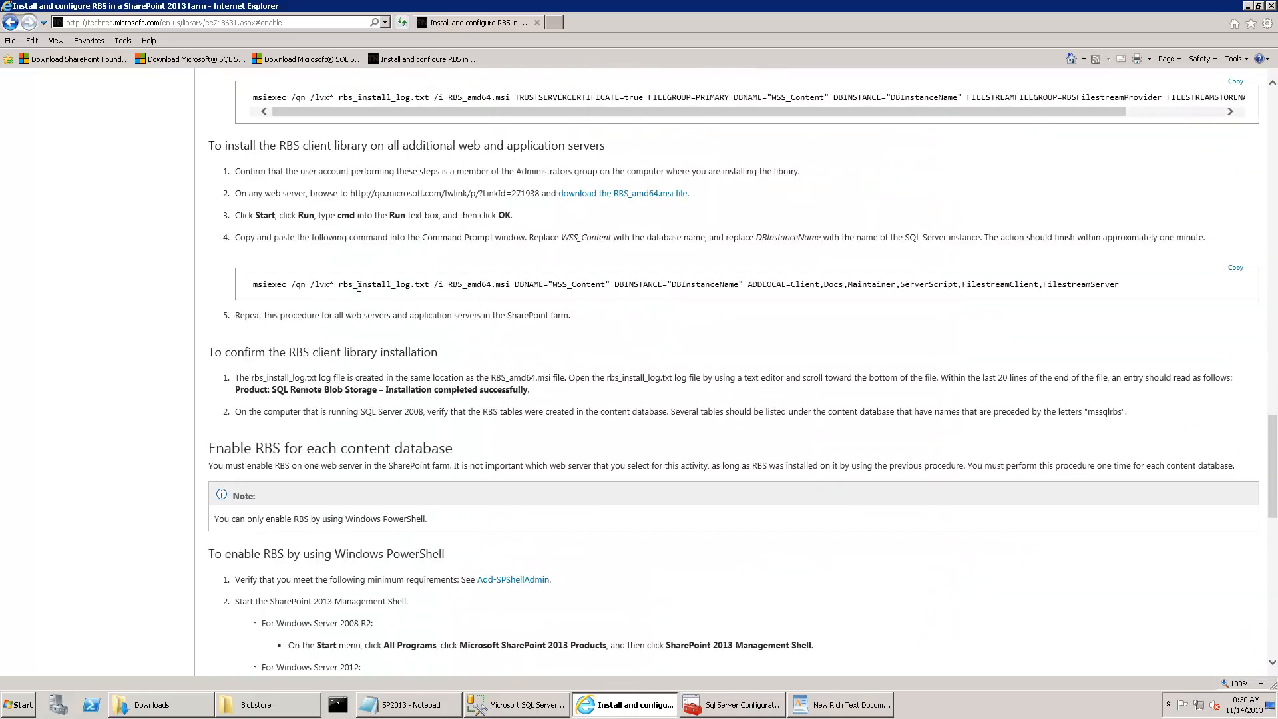
{"action": "left_click_drag", "start_coordinate": [253, 285], "coordinate": [397, 300]}
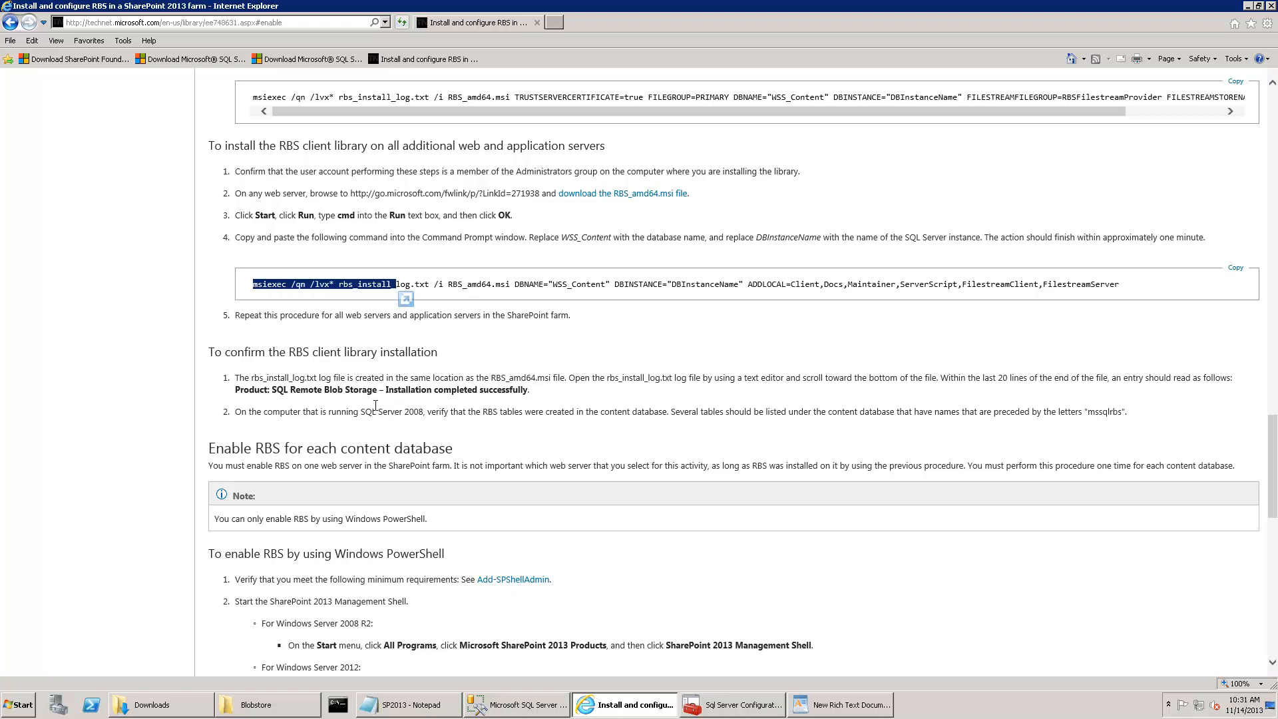
Read the article's instructions for confirming the RBS client library installation through rbs_install_log.txt and the mssqlrbs tables.
{"action": "left_click_drag", "start_coordinate": [254, 378], "coordinate": [324, 390]}
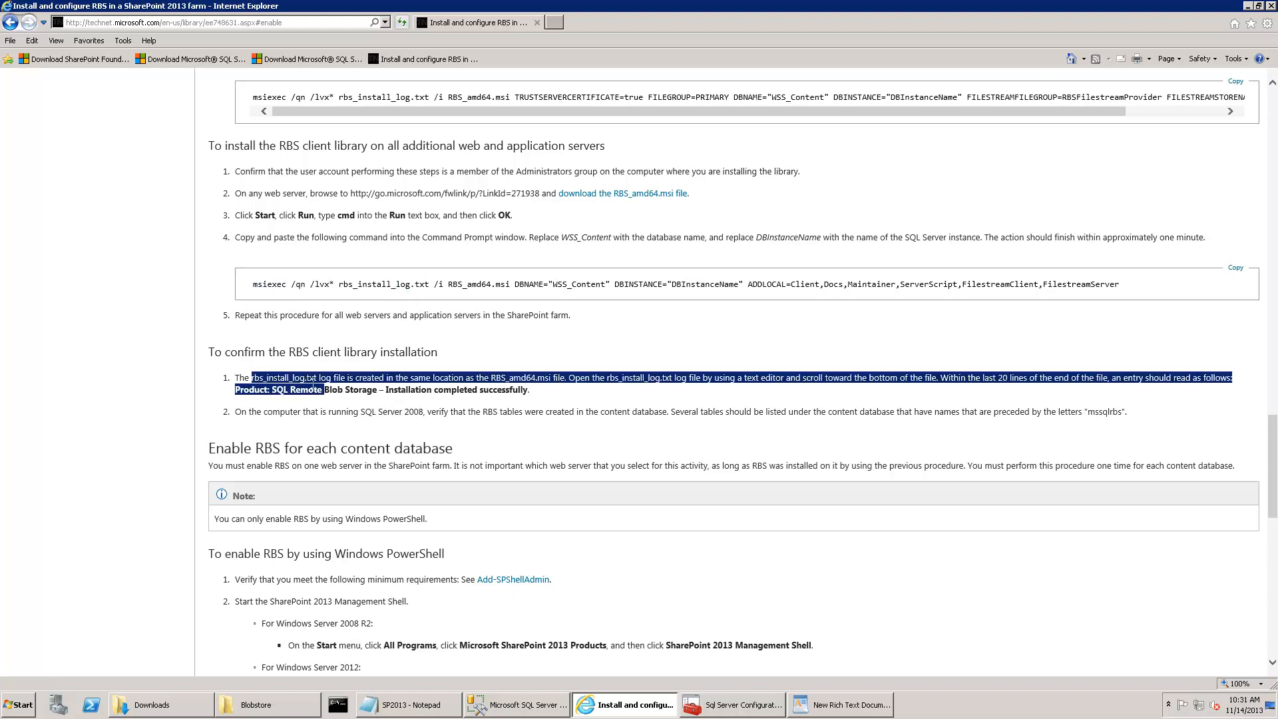
{"action": "double_click", "coordinate": [316, 377]}
{"action": "left_click_drag", "start_coordinate": [529, 390], "coordinate": [237, 392]}
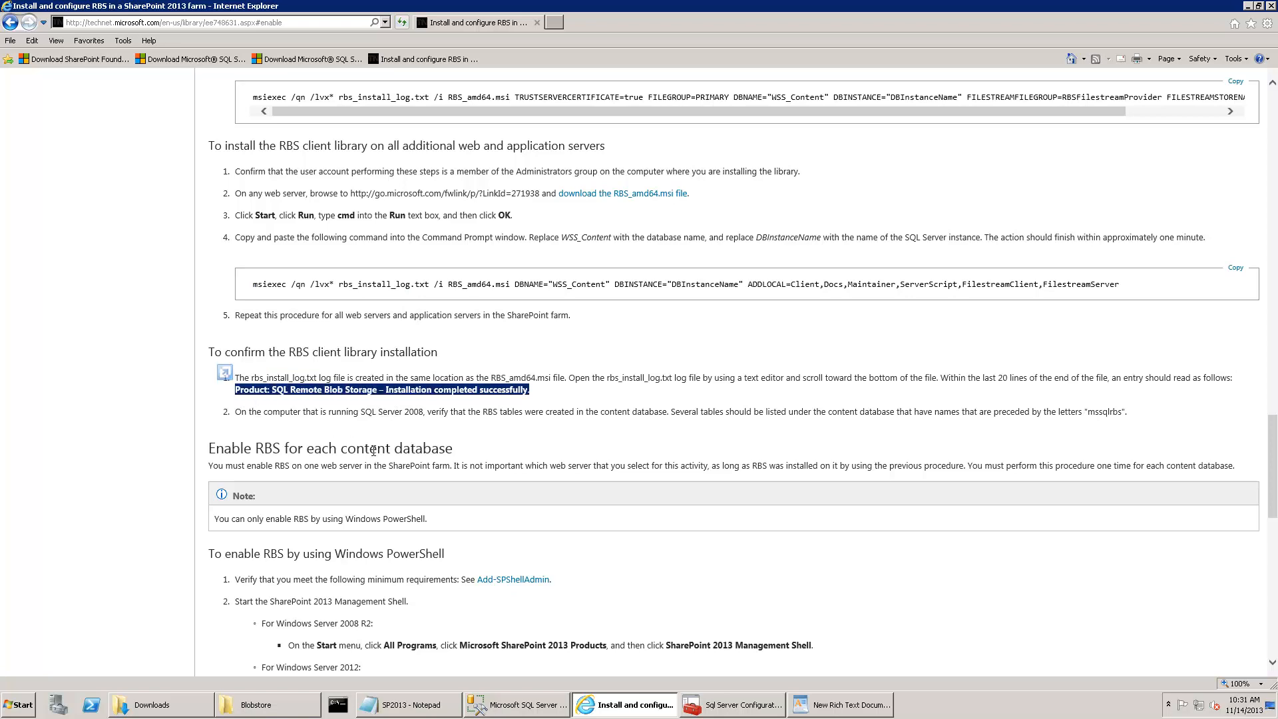
{"action": "scroll", "coordinate": [372, 456], "scroll_direction": "down", "scroll_amount": 3}
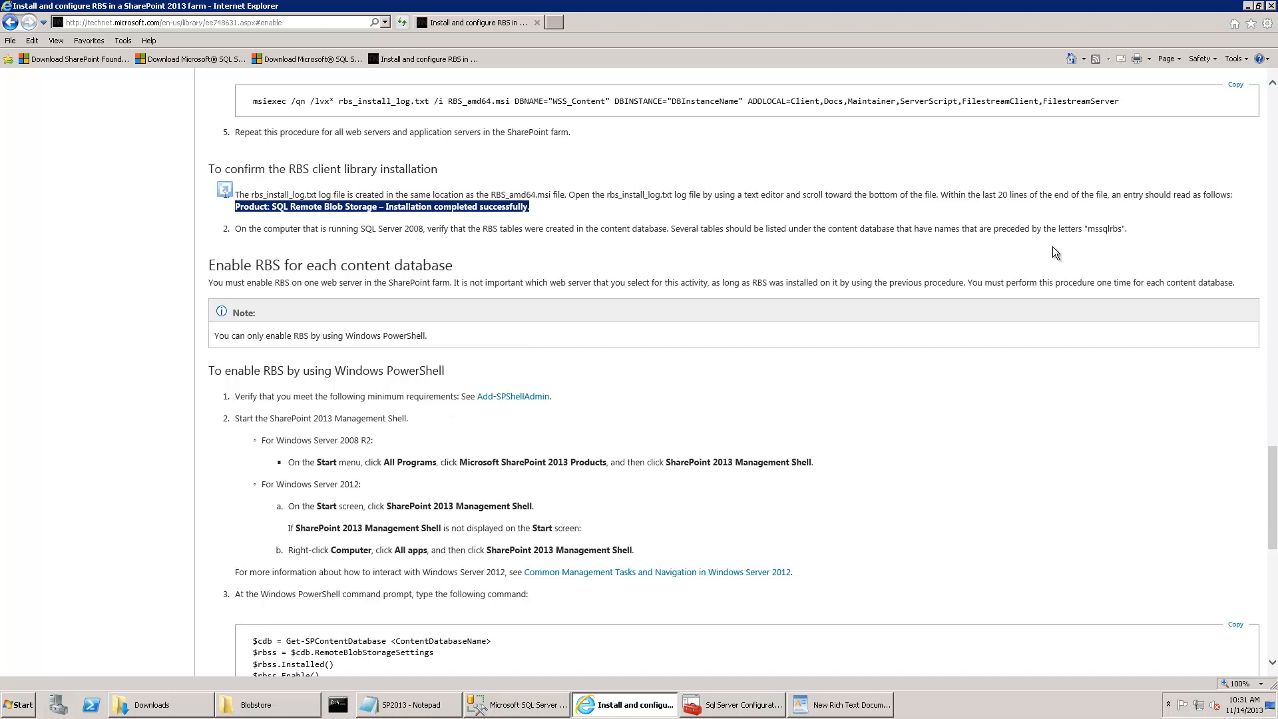
{"action": "left_click_drag", "start_coordinate": [1089, 230], "coordinate": [1122, 230]}
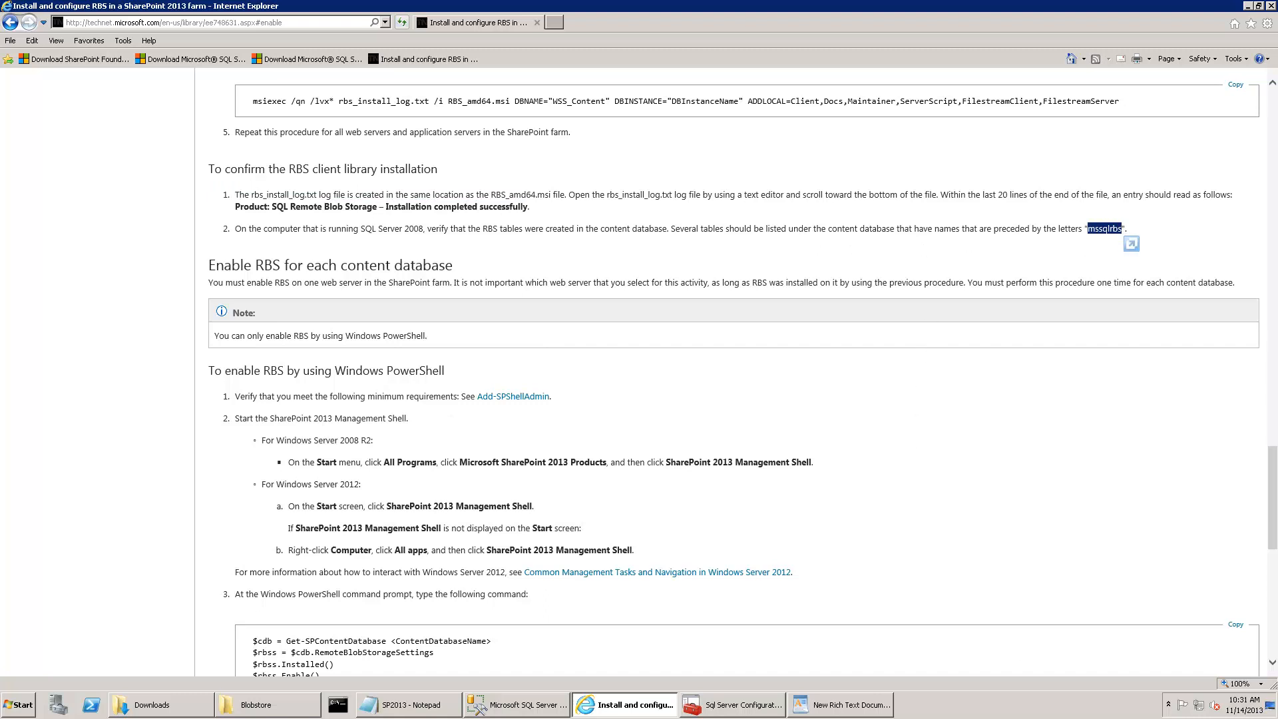
Copy the RBS installer package from the Downloads folder to the root of Local Disk (C:) and minimize the Explorer window.
{"action": "left_click", "coordinate": [173, 707]}
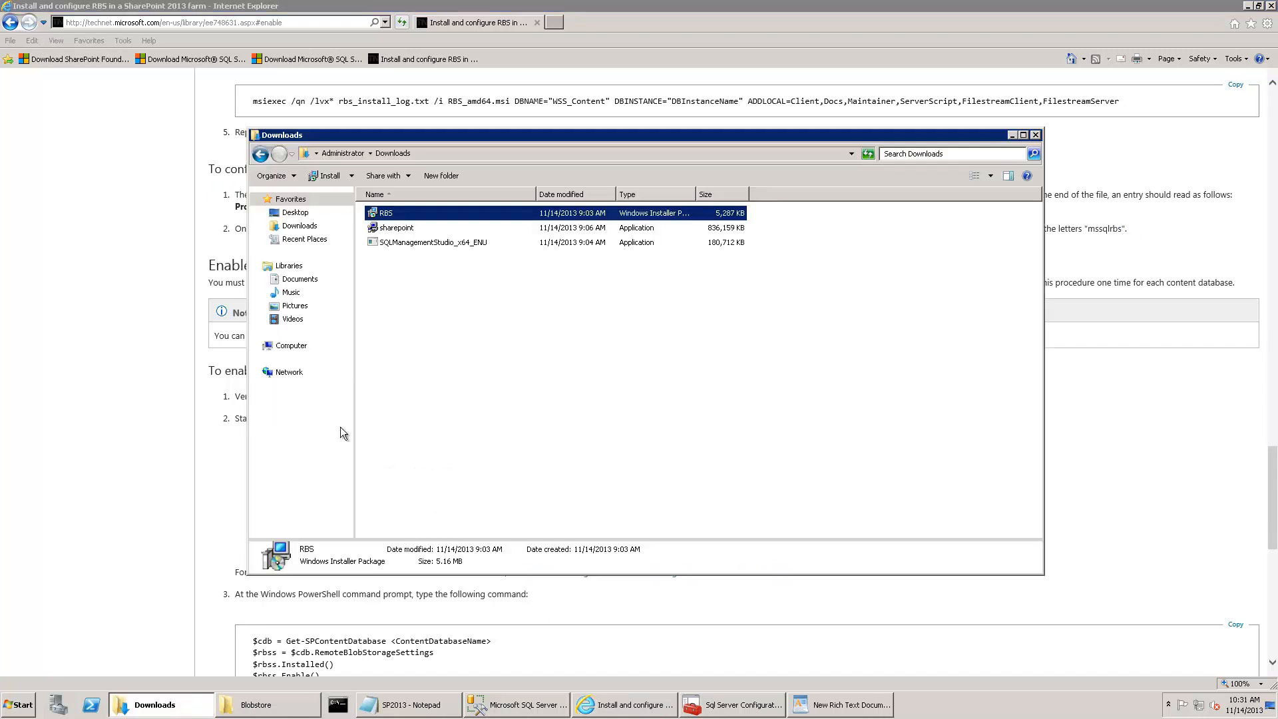
{"action": "left_click", "coordinate": [390, 229]}
{"action": "left_click", "coordinate": [390, 214]}
{"action": "left_click", "coordinate": [291, 345]}
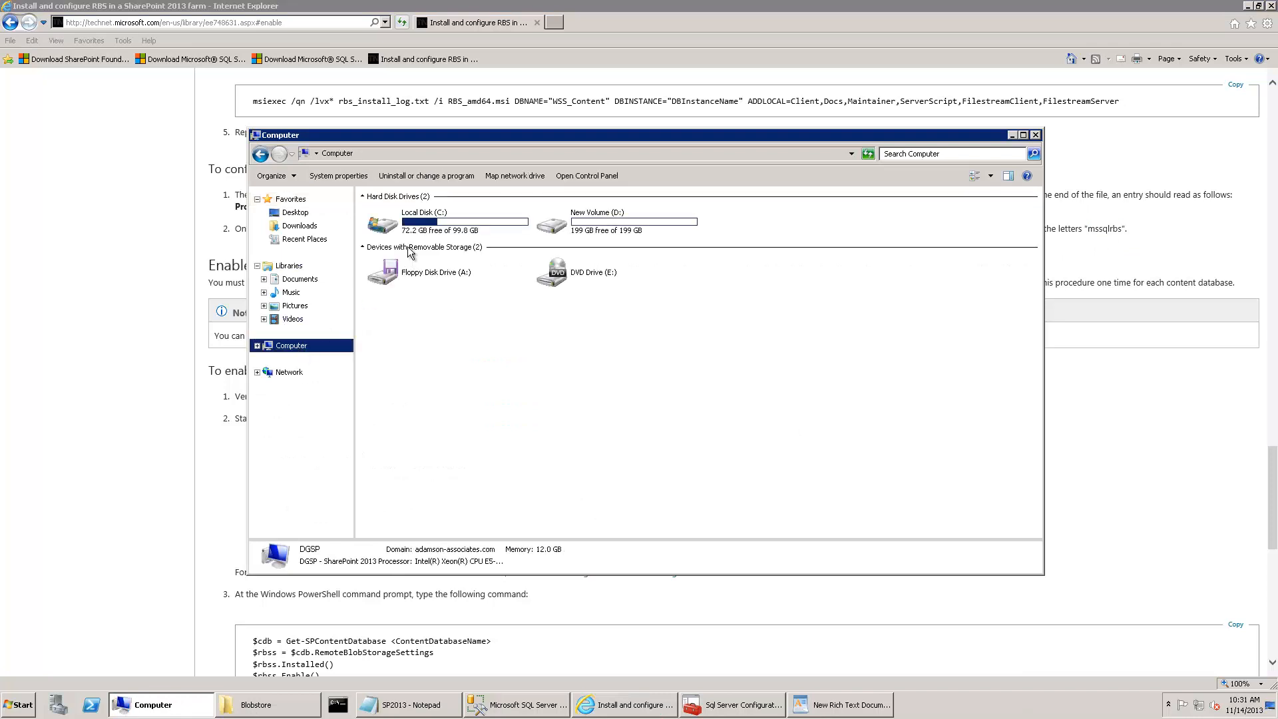
{"action": "left_click", "coordinate": [418, 235]}
{"action": "double_click", "coordinate": [418, 235]}
{"action": "key", "text": "ctrl+v"}
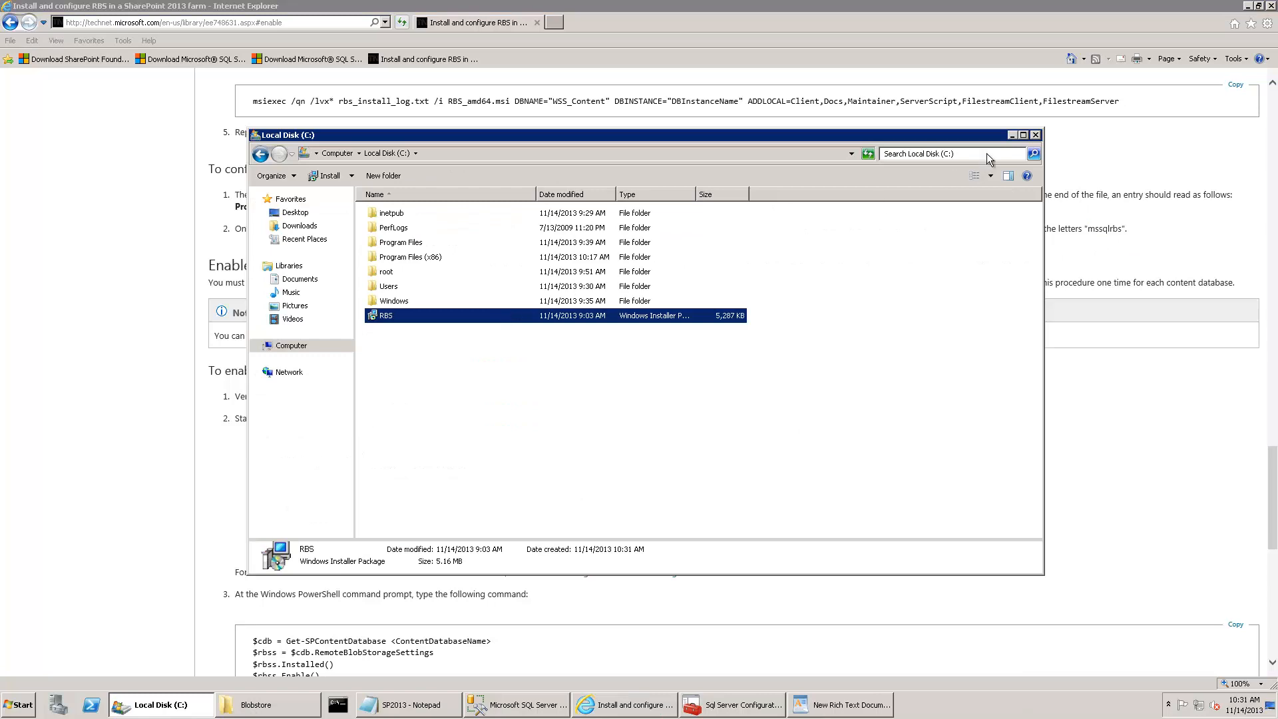
{"action": "left_click", "coordinate": [1012, 135]}
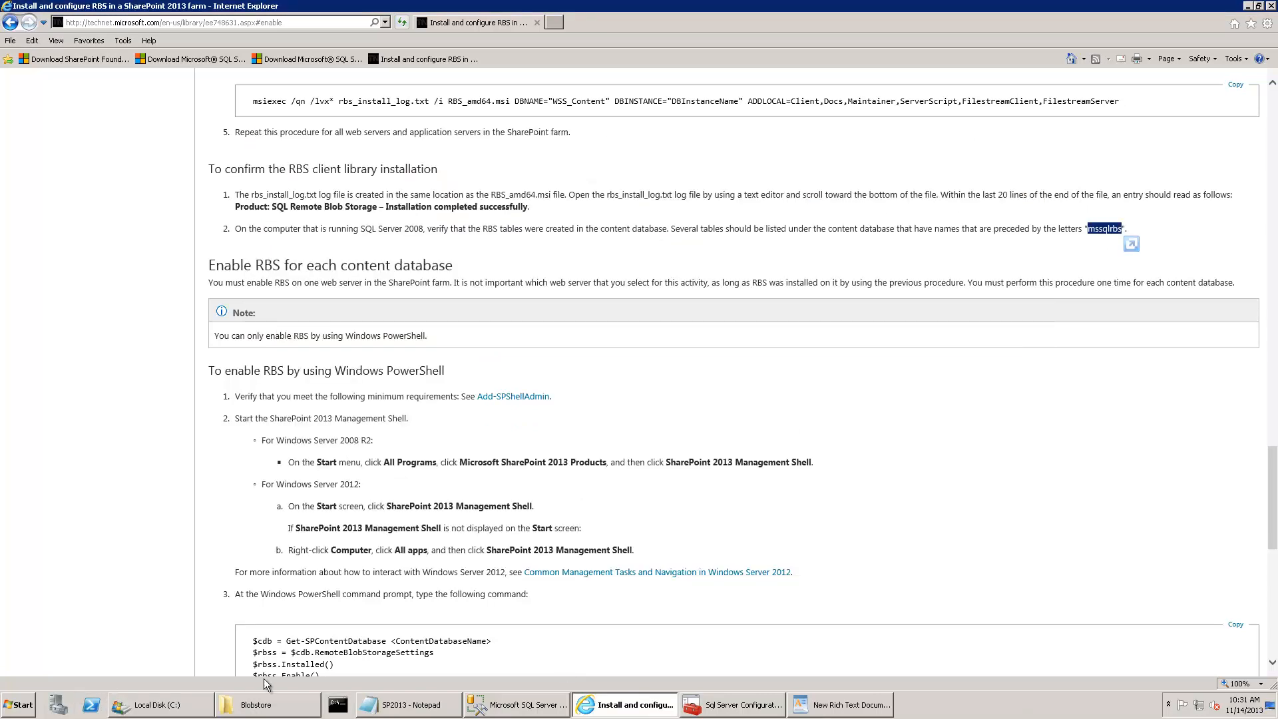
Recheck the article's first web server instructions, open a Command Prompt through cmd, change to the C:\ root and clear the screen.
{"action": "left_click", "coordinate": [492, 273]}
{"action": "scroll", "coordinate": [492, 273], "scroll_direction": "up", "scroll_amount": 3}
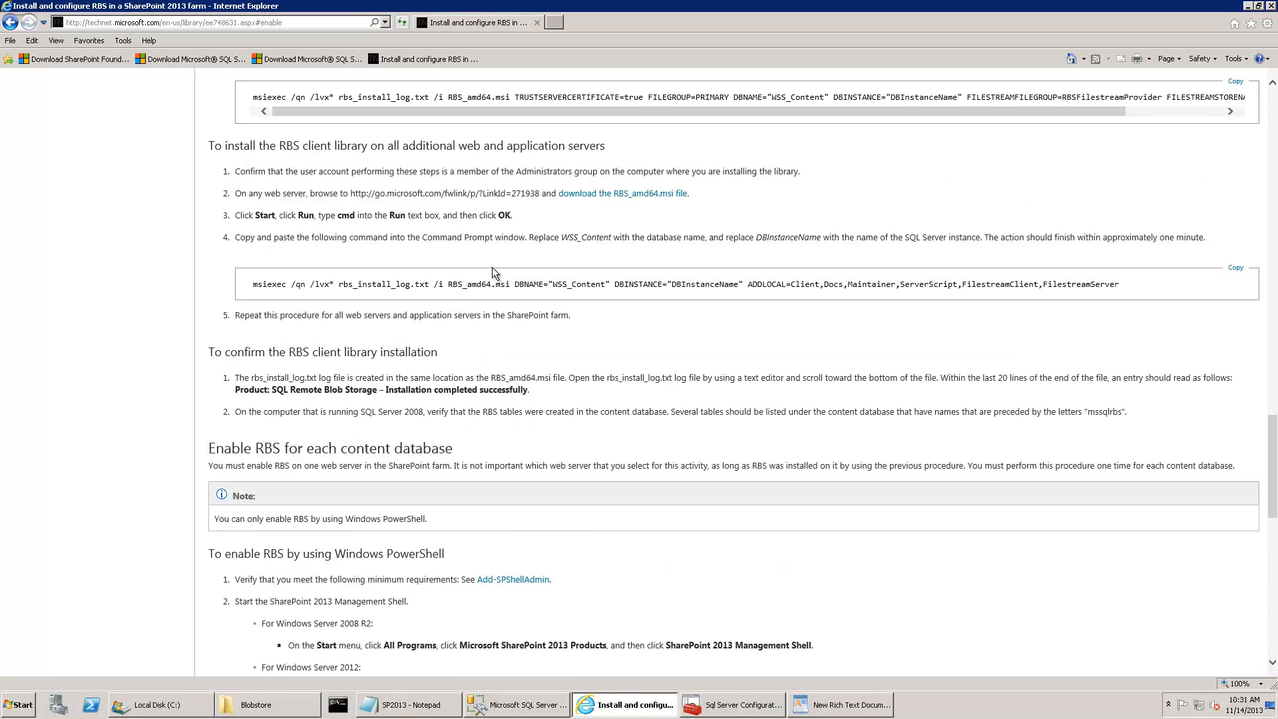
{"action": "scroll", "coordinate": [452, 242], "scroll_direction": "up", "scroll_amount": 3}
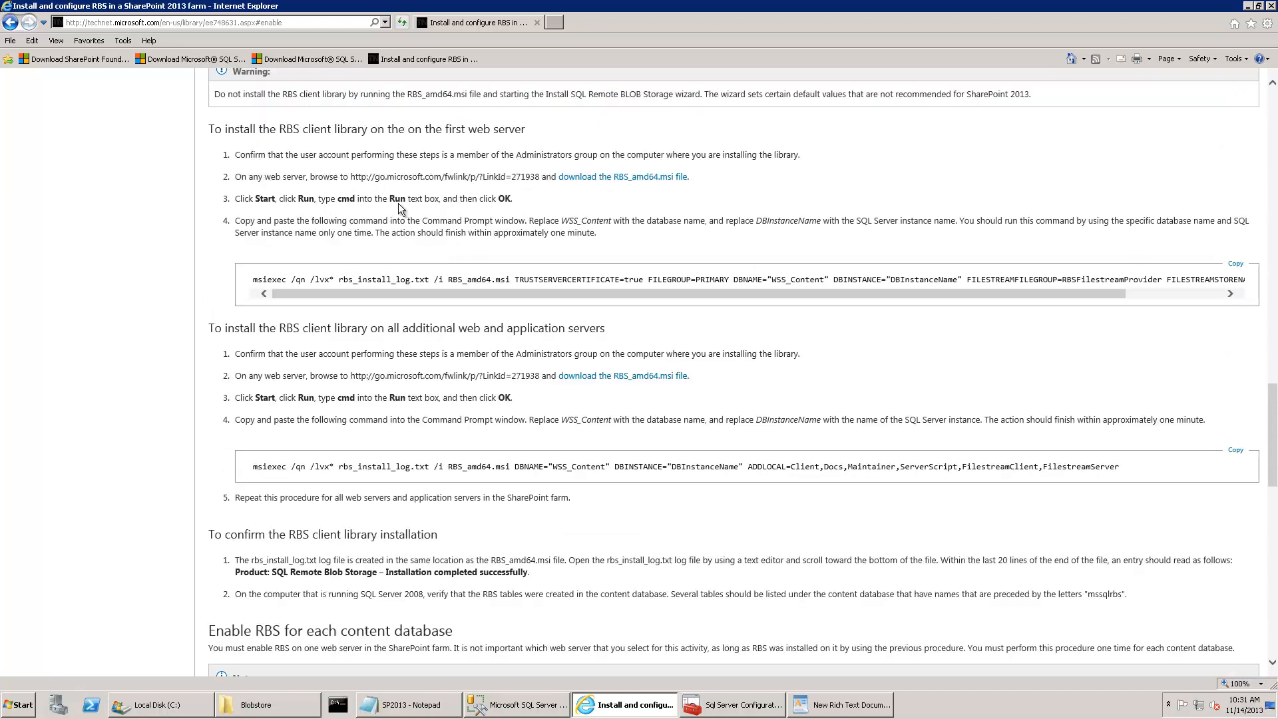
{"action": "left_click", "coordinate": [24, 706]}
{"action": "left_click", "coordinate": [196, 630]}
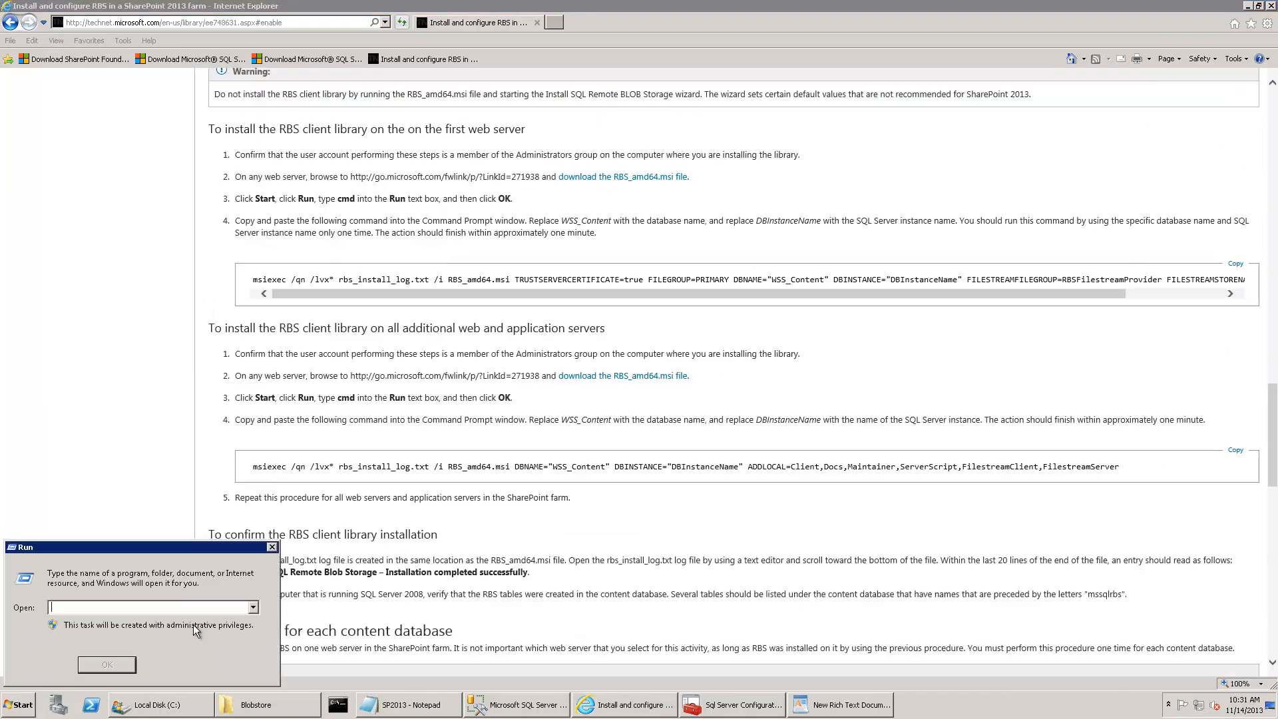
{"action": "type", "text": "cmd"}
{"action": "key", "text": "Return"}
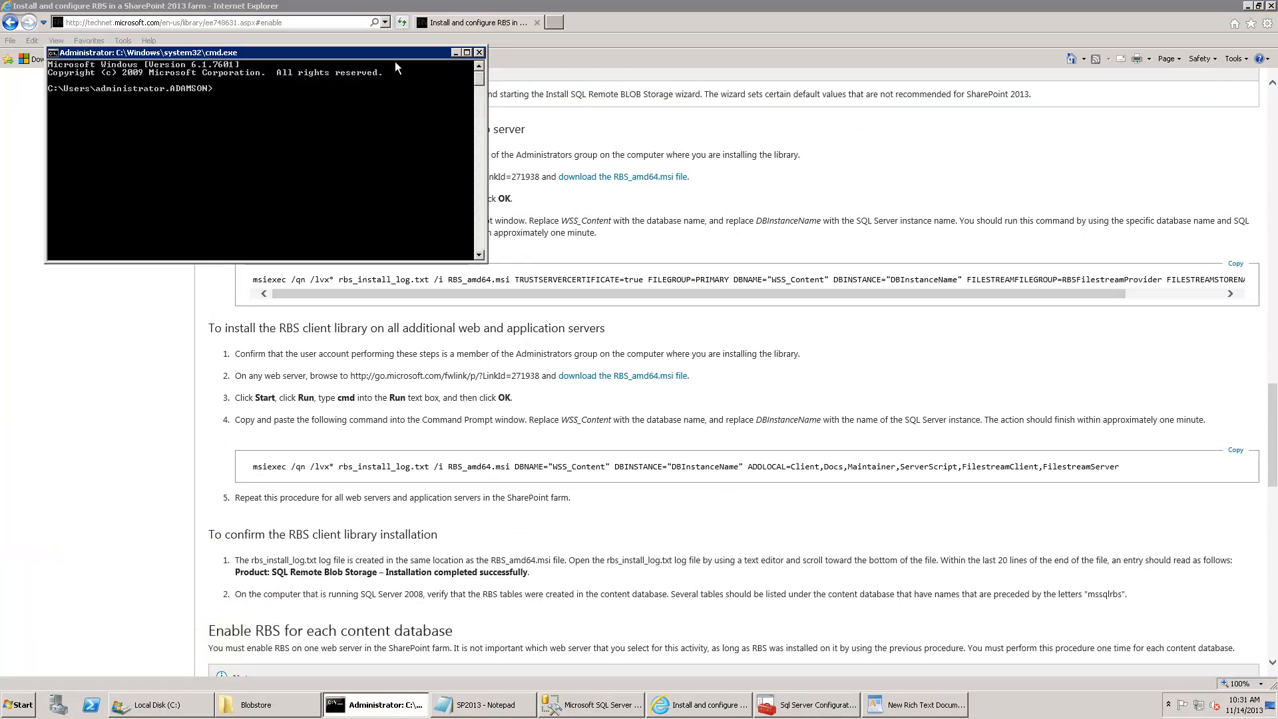
{"action": "type", "text": "cdcls"}
{"action": "key", "text": "Return"}
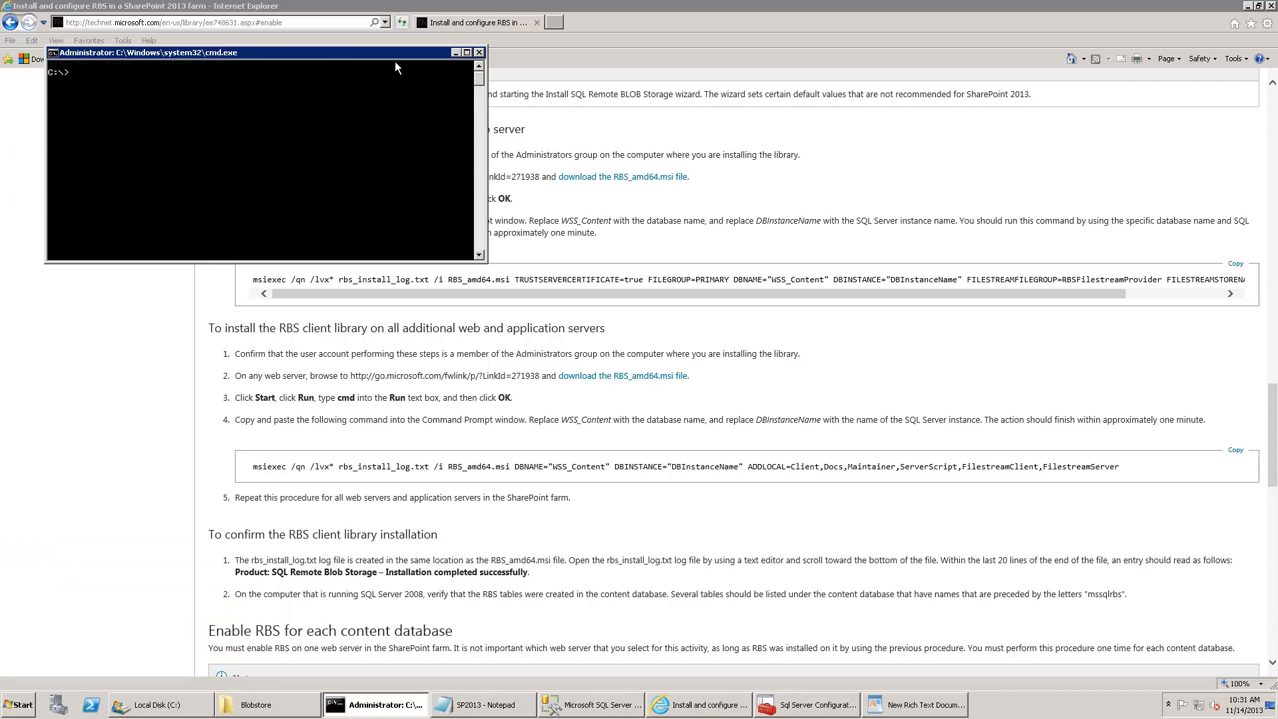
Check the DBNAME value in the WordPad msiexec command and examine the WSS_Content database's tables in SQL Server Management Studio.
{"action": "left_click", "coordinate": [903, 706]}
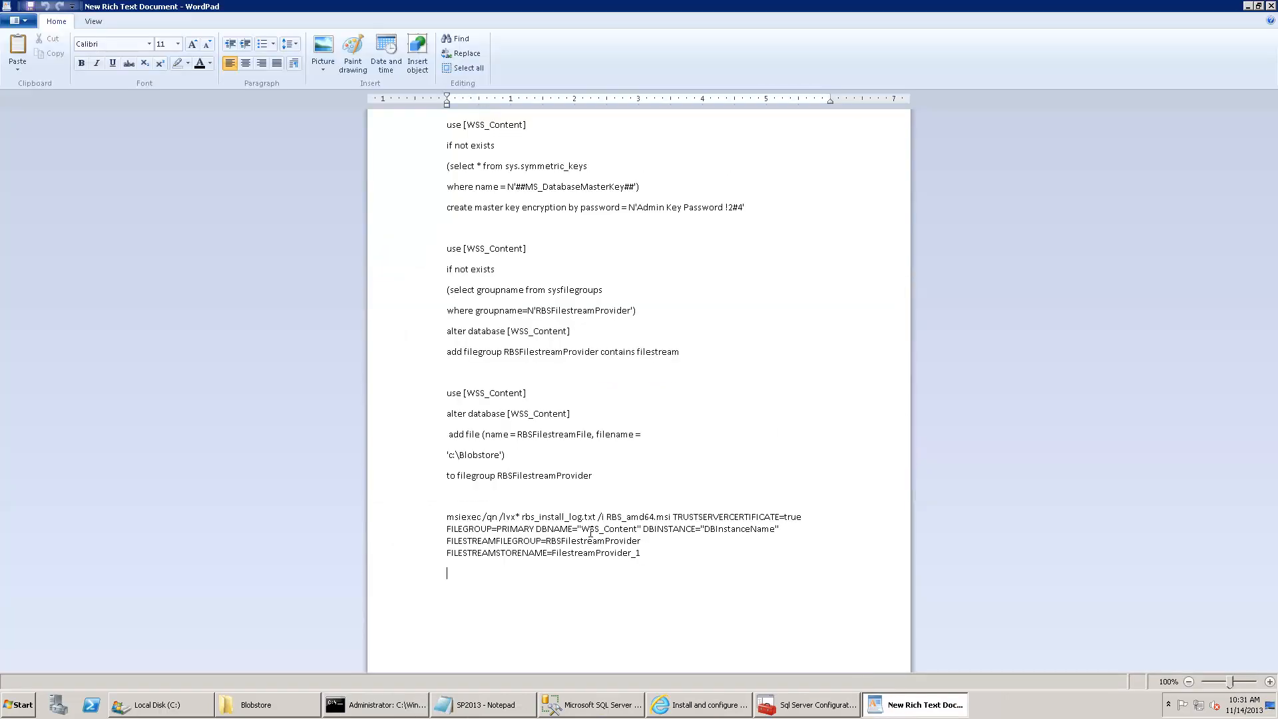
{"action": "double_click", "coordinate": [620, 531]}
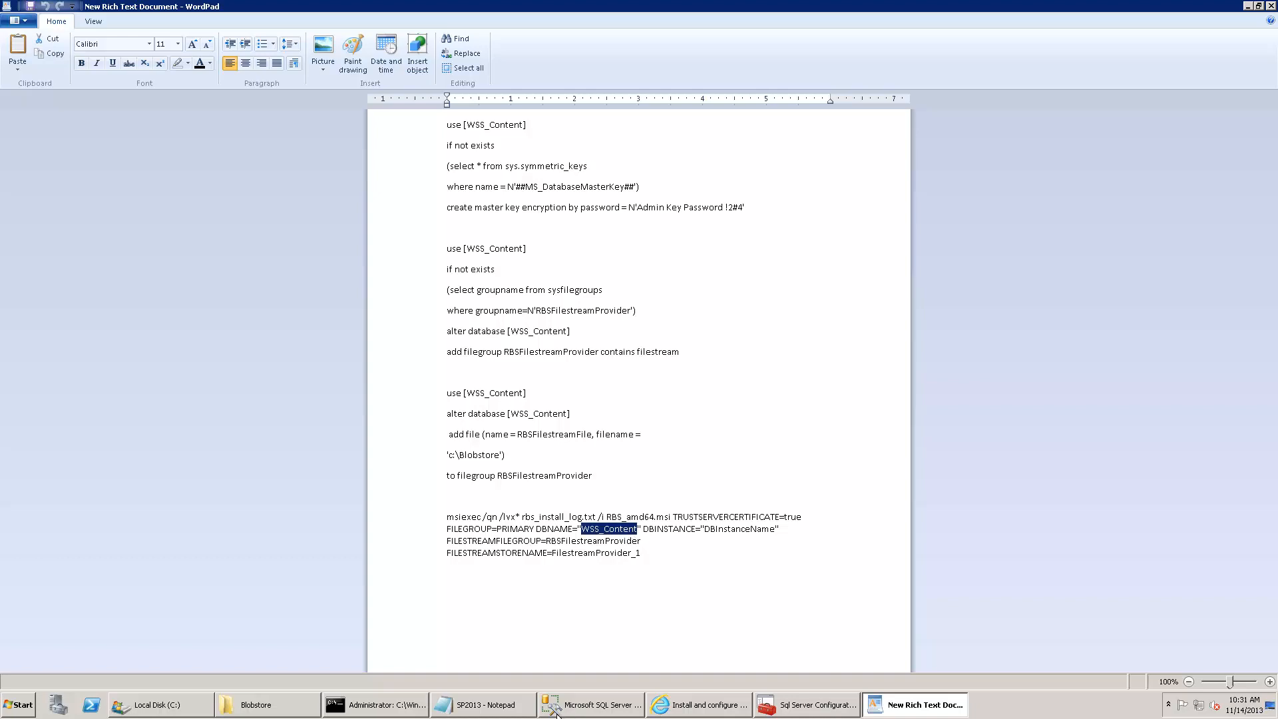
{"action": "left_click", "coordinate": [588, 706]}
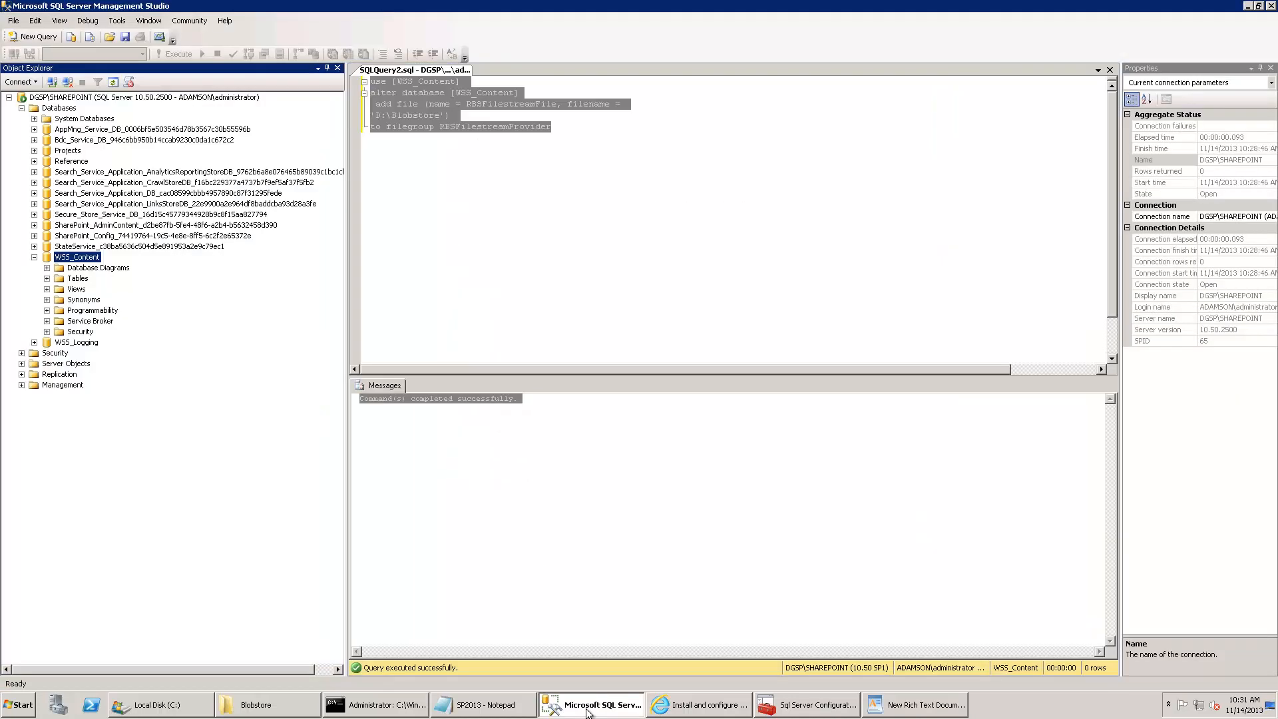
{"action": "double_click", "coordinate": [89, 269]}
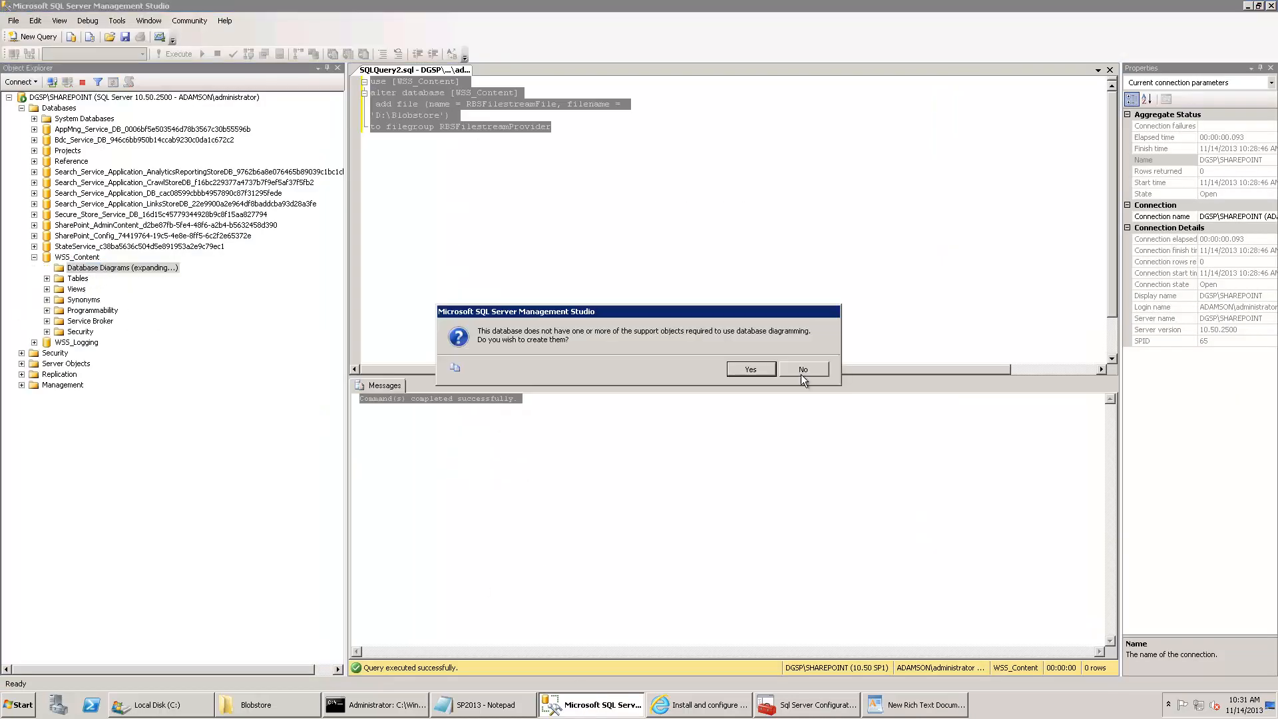
{"action": "left_click", "coordinate": [801, 370]}
{"action": "double_click", "coordinate": [77, 278]}
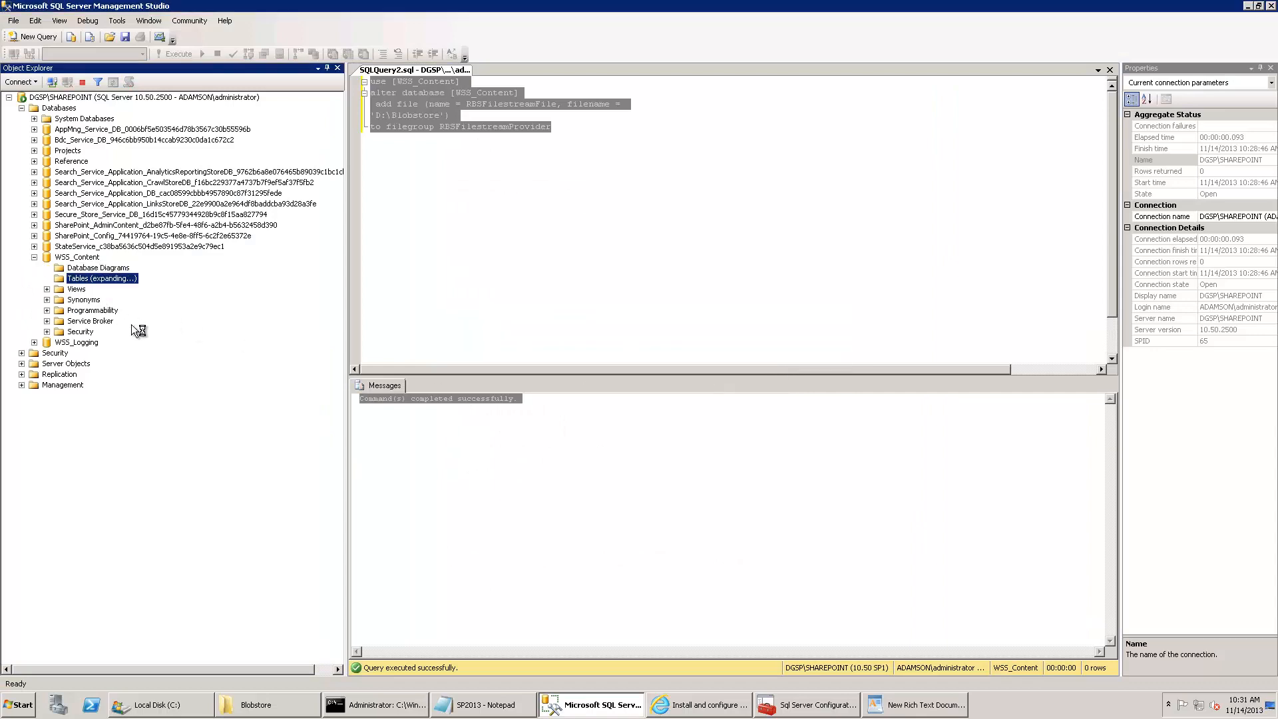
{"action": "scroll", "coordinate": [197, 370], "scroll_direction": "down", "scroll_amount": 20}
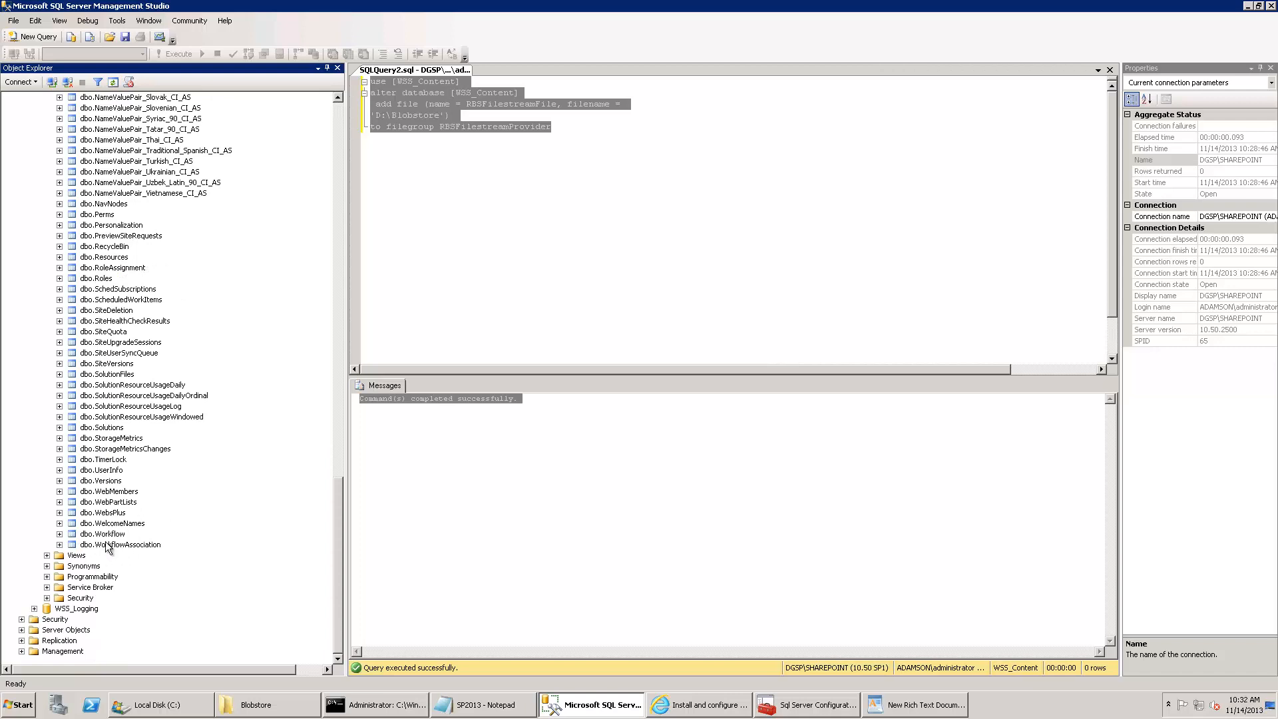
Switch back to the WordPad document and set the msiexec command's DBINSTANCE value to DGSP\SHAREPOINT.
{"action": "left_click", "coordinate": [925, 707]}
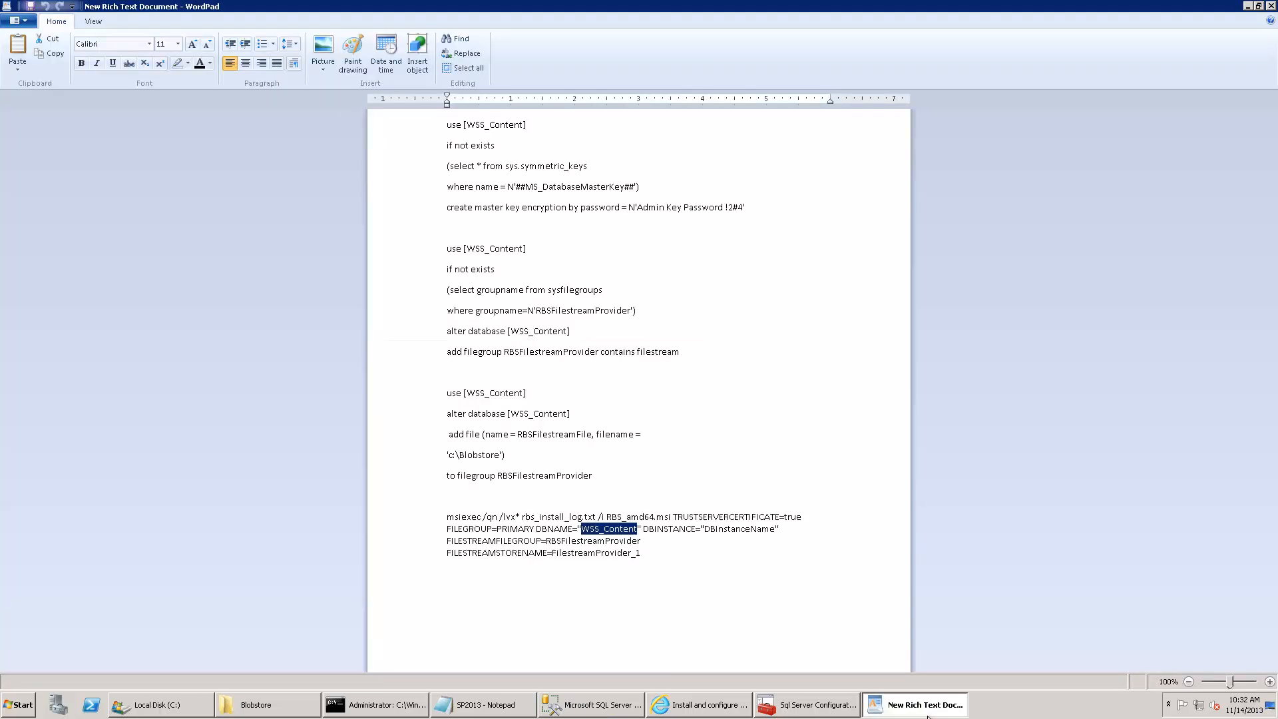
{"action": "left_click", "coordinate": [653, 544]}
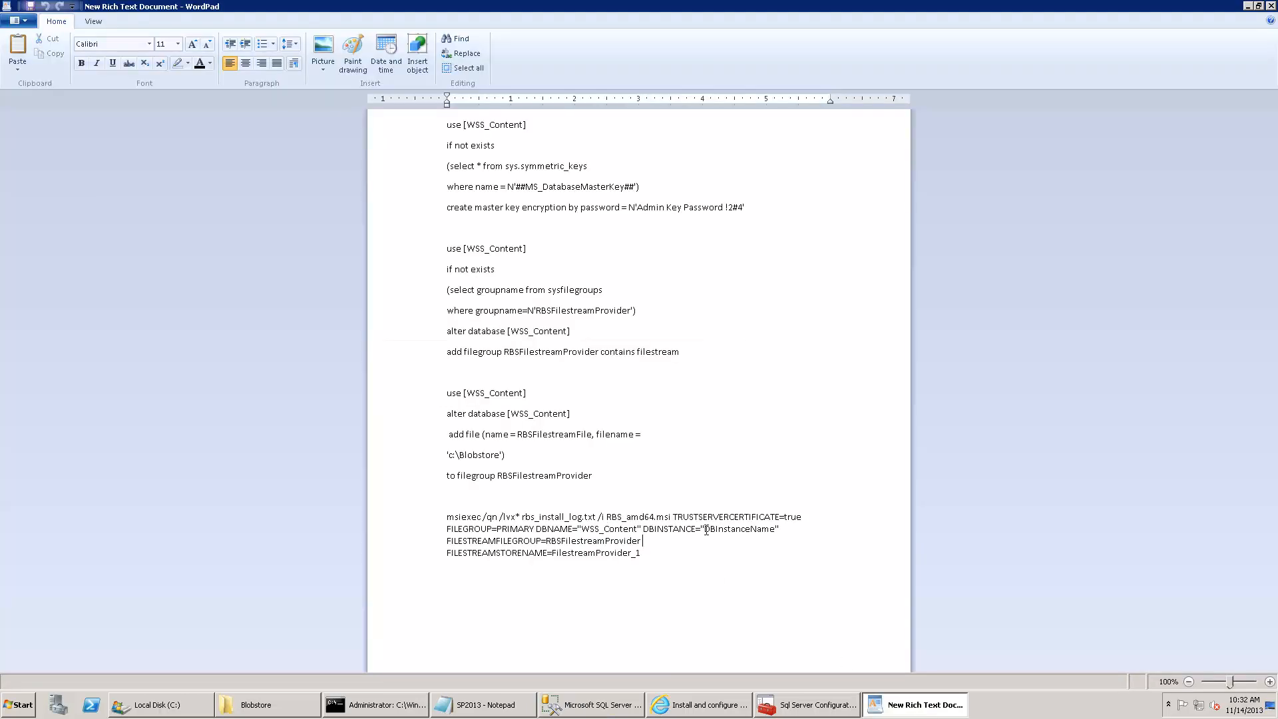
{"action": "left_click_drag", "start_coordinate": [725, 532], "coordinate": [776, 533]}
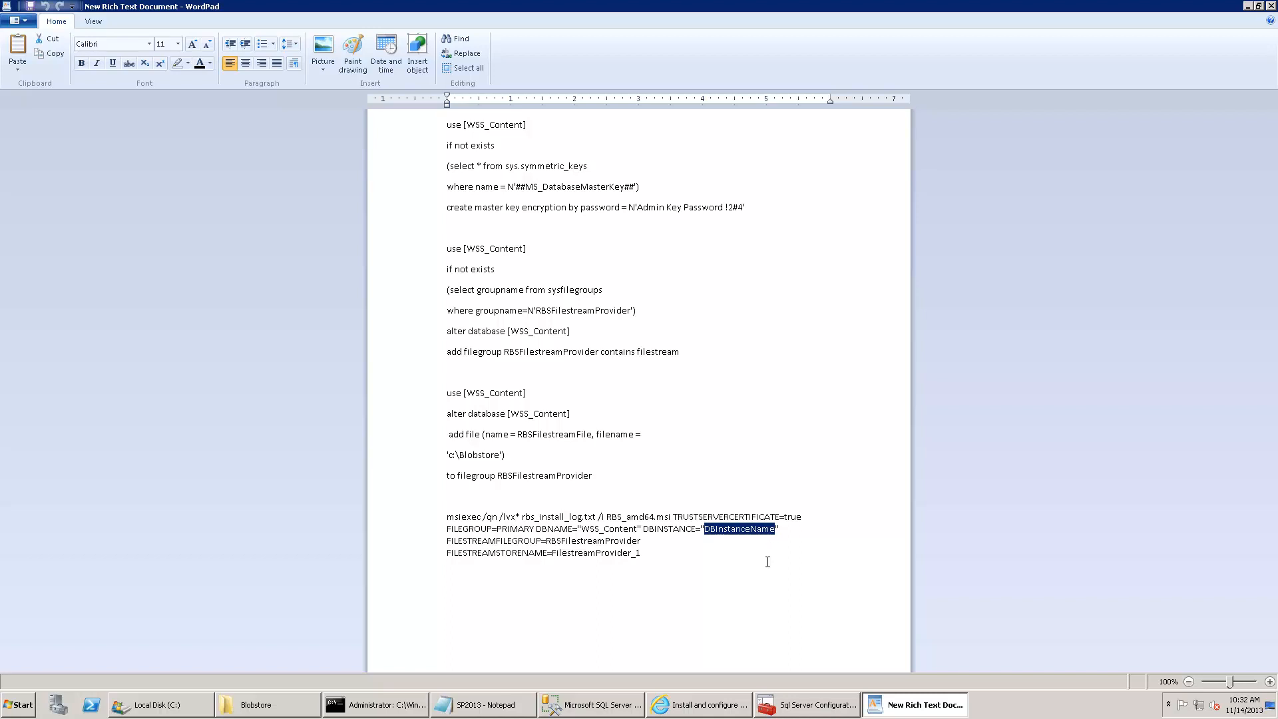
{"action": "type", "text": "DGSP\\"}
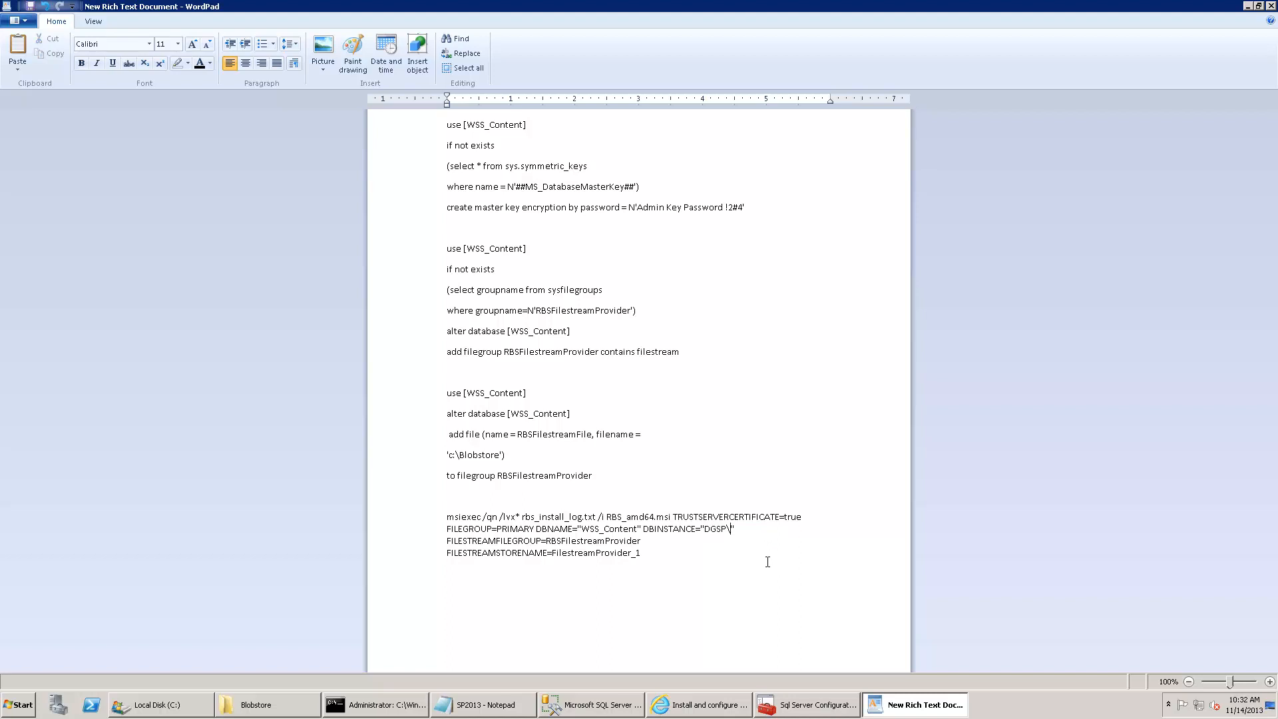
{"action": "type", "text": "SHAREPOINT"}
{"action": "left_click_drag", "start_coordinate": [647, 556], "coordinate": [450, 520]}
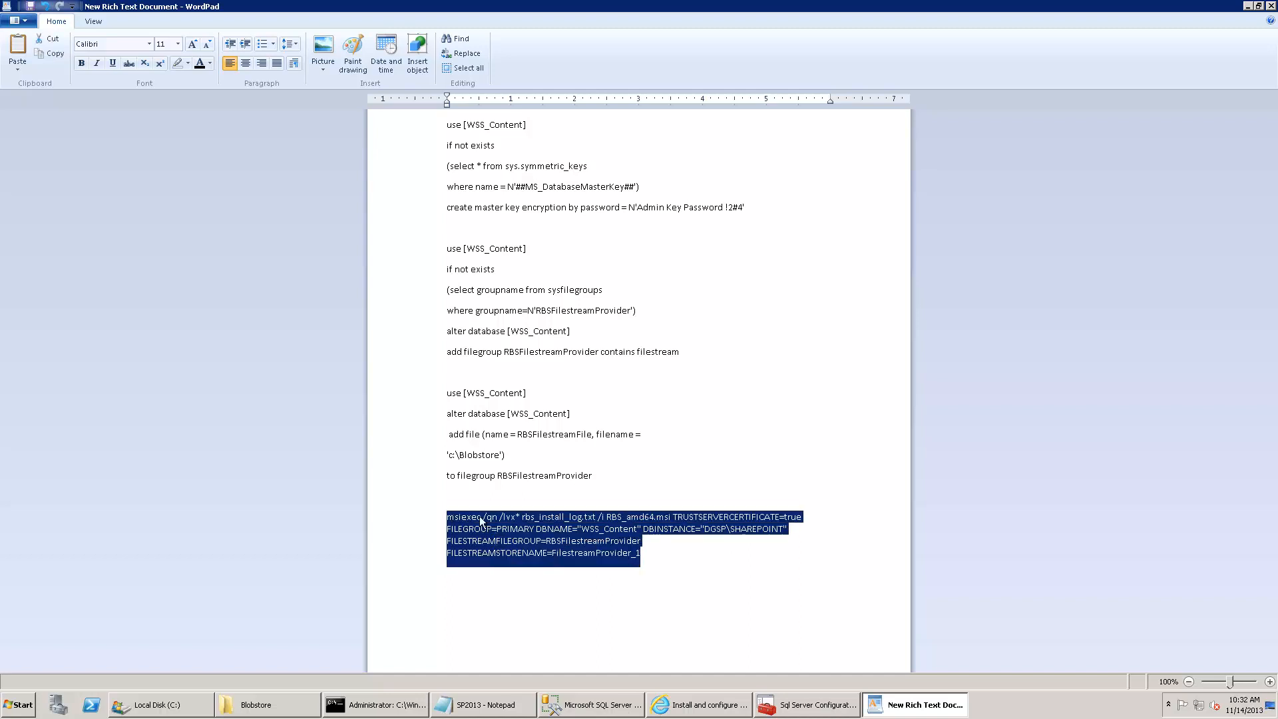
Change the installer file name in the msiexec command to RBS.msi.
{"action": "left_click", "coordinate": [650, 518]}
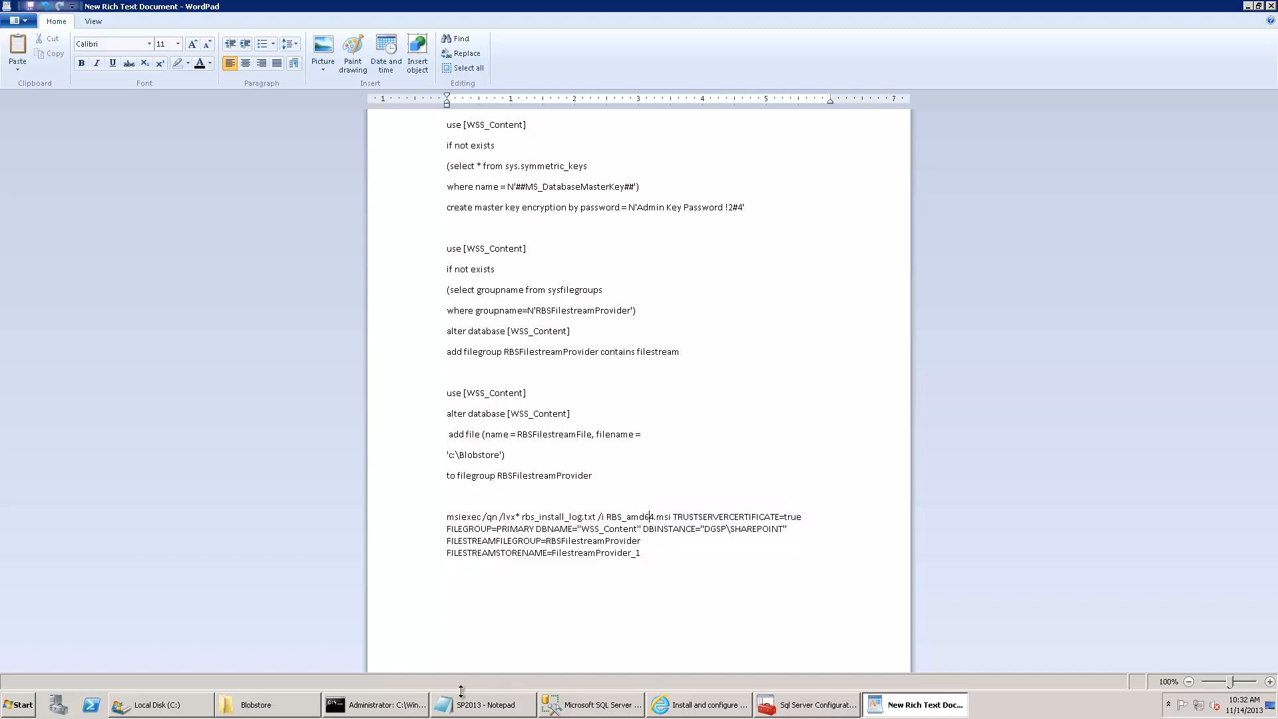
{"action": "left_click", "coordinate": [159, 704]}
{"action": "left_click", "coordinate": [159, 704]}
{"action": "key", "text": "Right"}
{"action": "key", "text": "BackSpace"}
{"action": "key", "text": "BackSpace"}
{"action": "key", "text": "BackSpace"}
{"action": "key", "text": "BackSpace"}
{"action": "key", "text": "BackSpace"}
{"action": "key", "text": "BackSpace"}
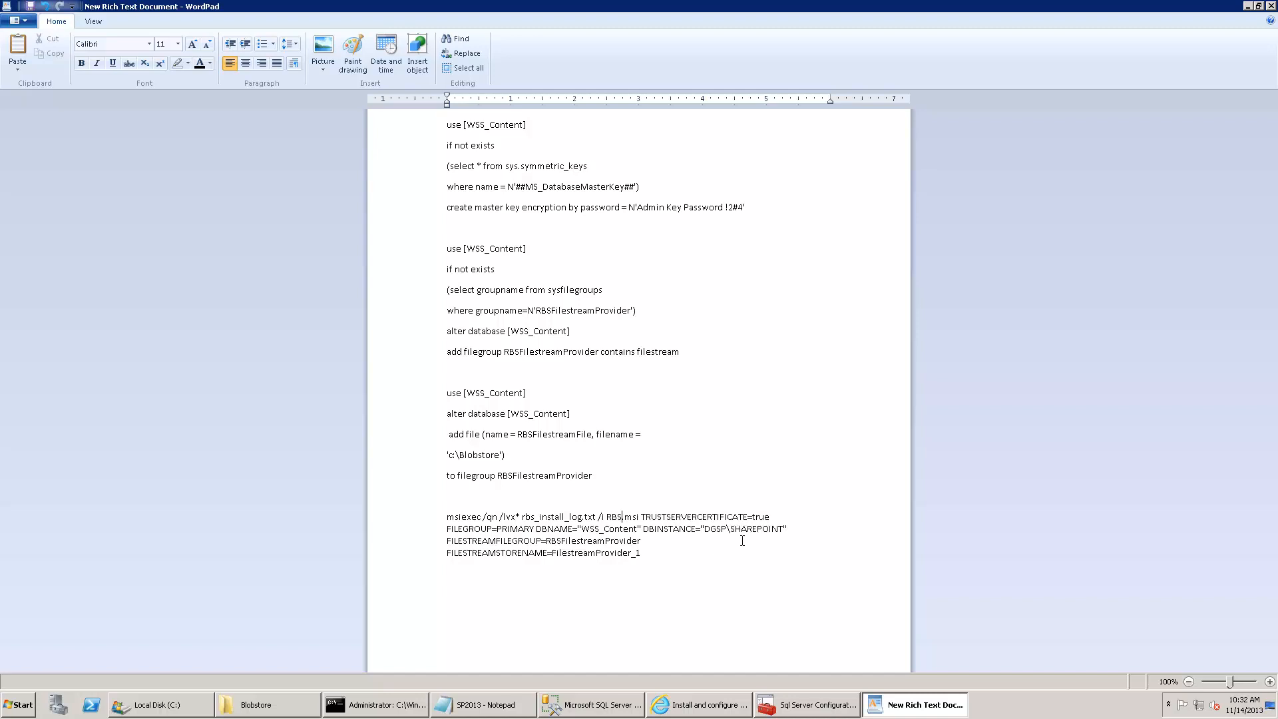
Copy the complete msiexec command from WordPad and paste it at the C:\ prompt in the Command Prompt window.
{"action": "left_click_drag", "start_coordinate": [660, 551], "coordinate": [433, 521]}
{"action": "key", "text": "ctrl+c"}
{"action": "left_click", "coordinate": [430, 708]}
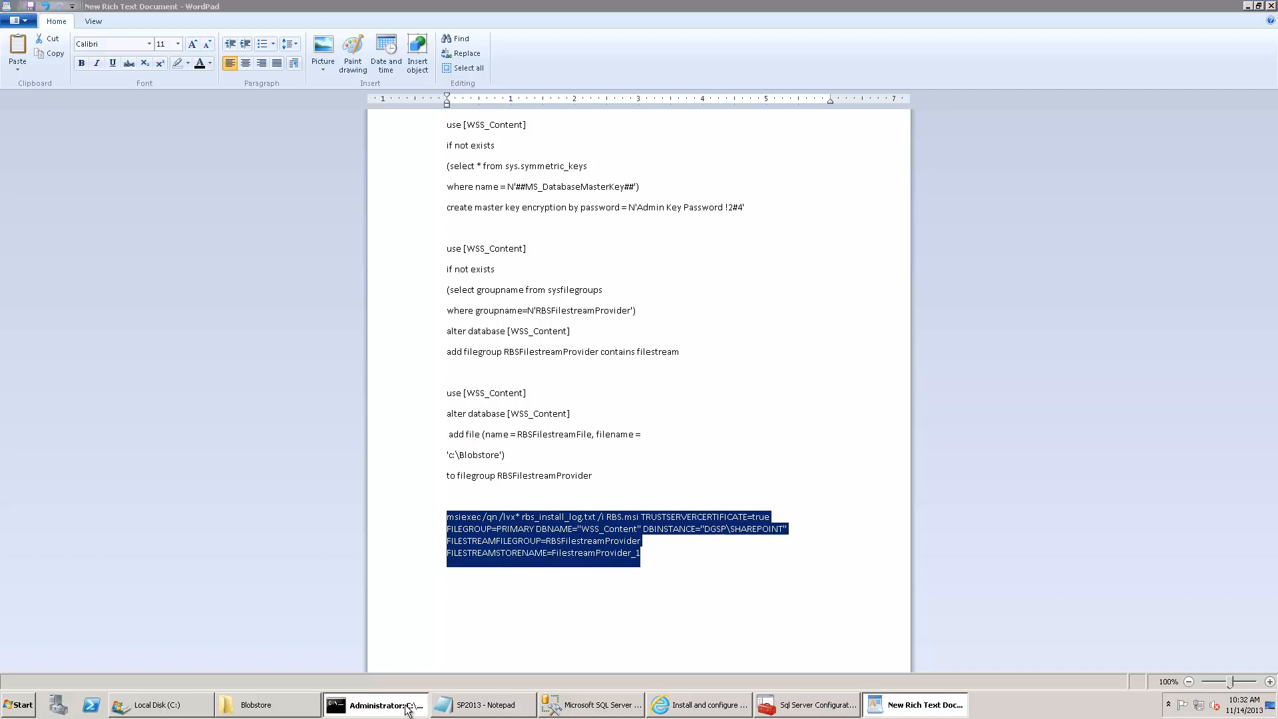
{"action": "right_click", "coordinate": [201, 130]}
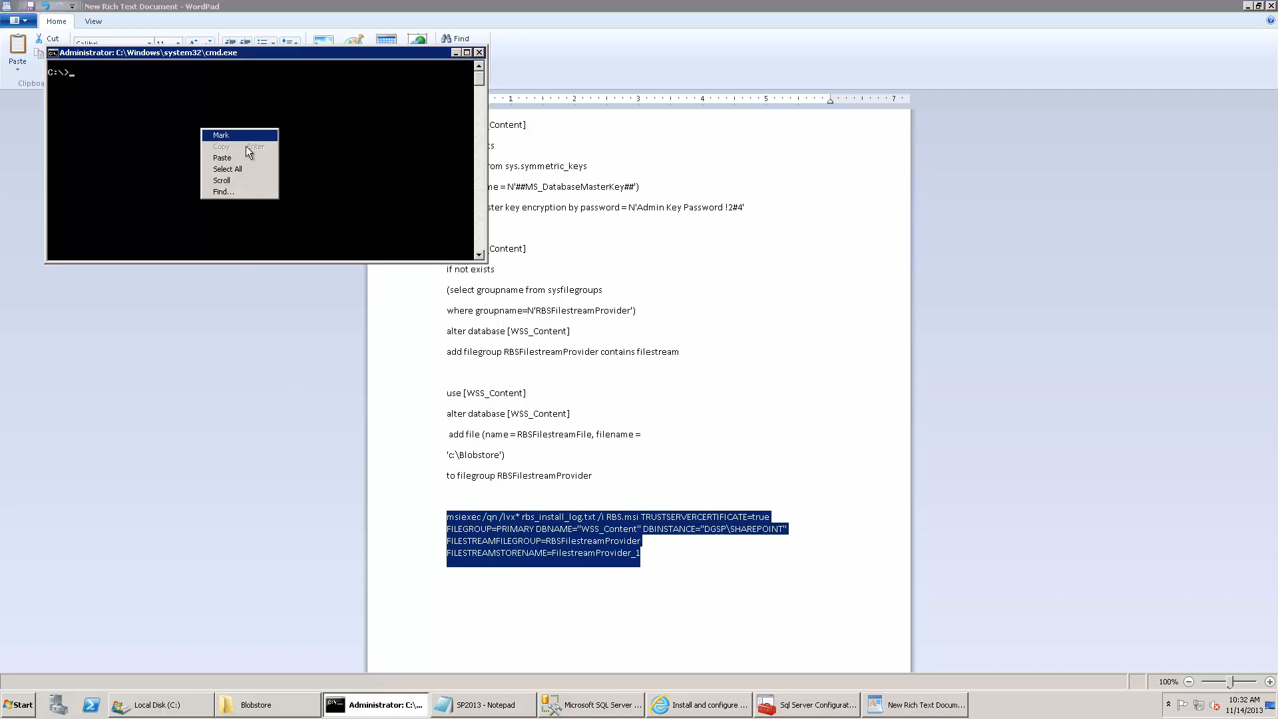
{"action": "left_click", "coordinate": [240, 161]}
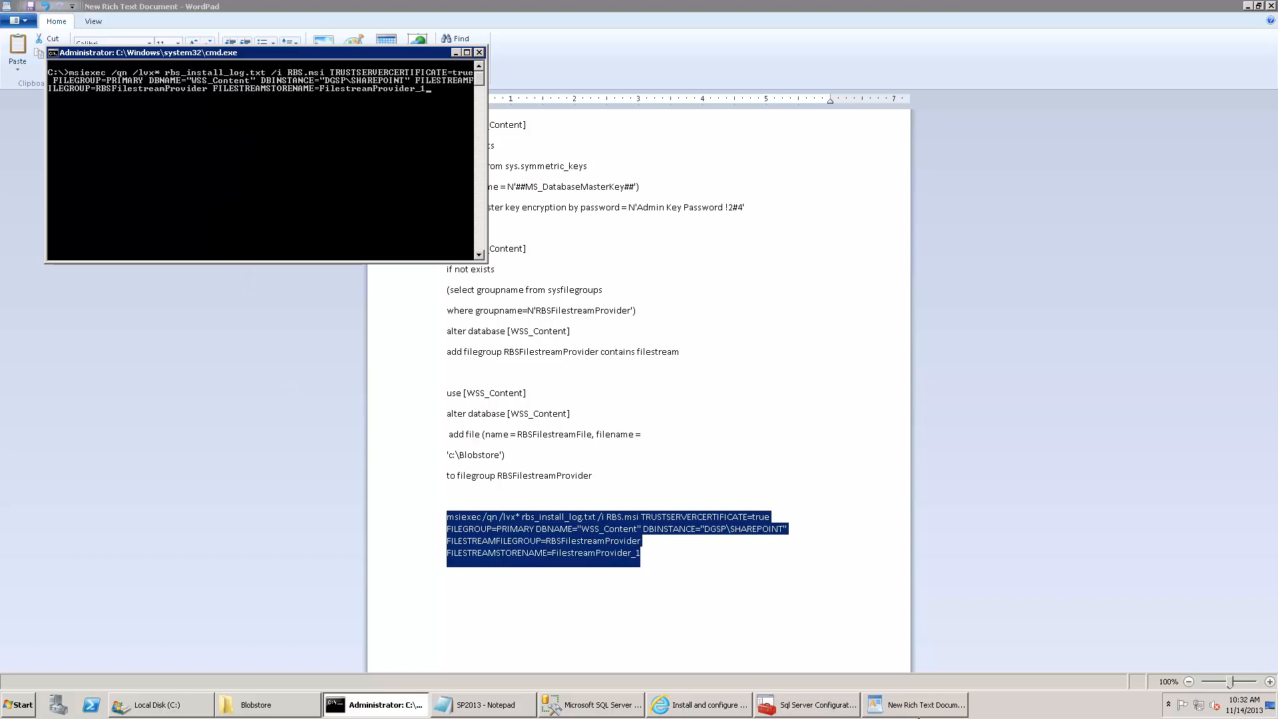
Open Task Manager beside the Command Prompt and list only the current user's processes, sorted by user name, with a wider Image Name column.
{"action": "right_click", "coordinate": [1013, 704]}
{"action": "left_click", "coordinate": [1039, 668]}
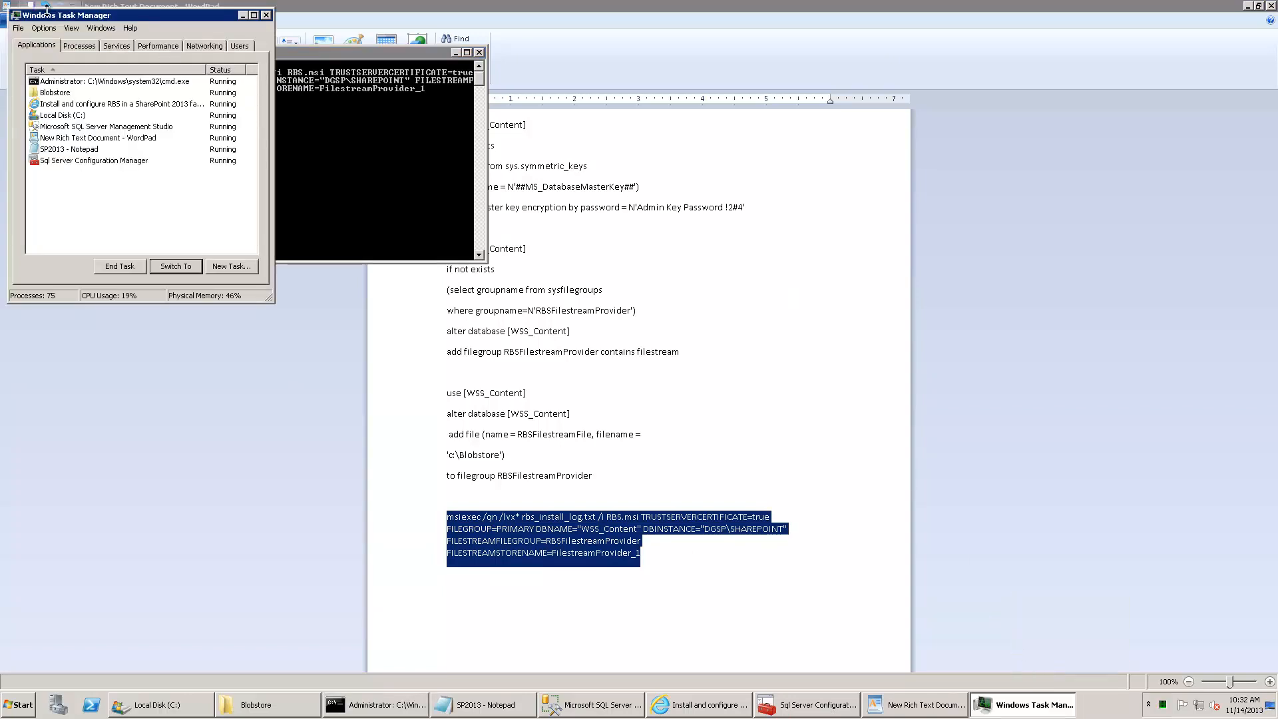
{"action": "left_click_drag", "start_coordinate": [206, 9], "coordinate": [839, 51]}
{"action": "left_click", "coordinate": [711, 87]}
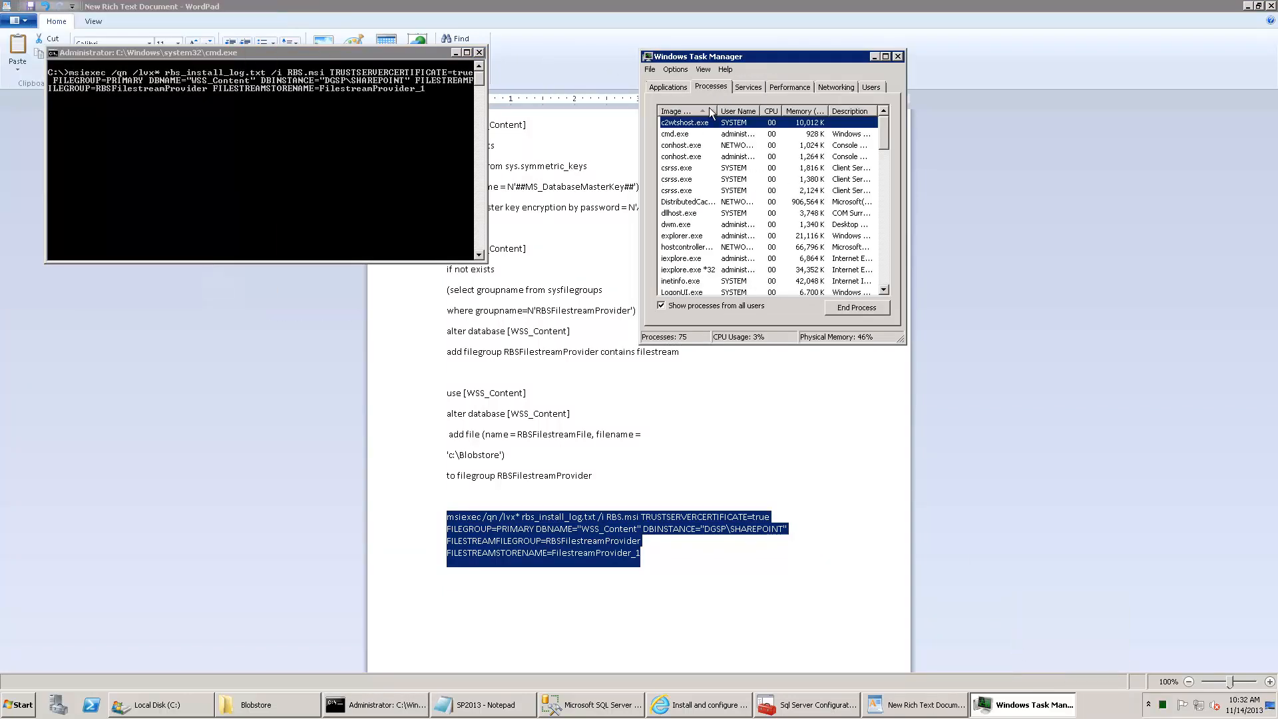
{"action": "left_click", "coordinate": [704, 310]}
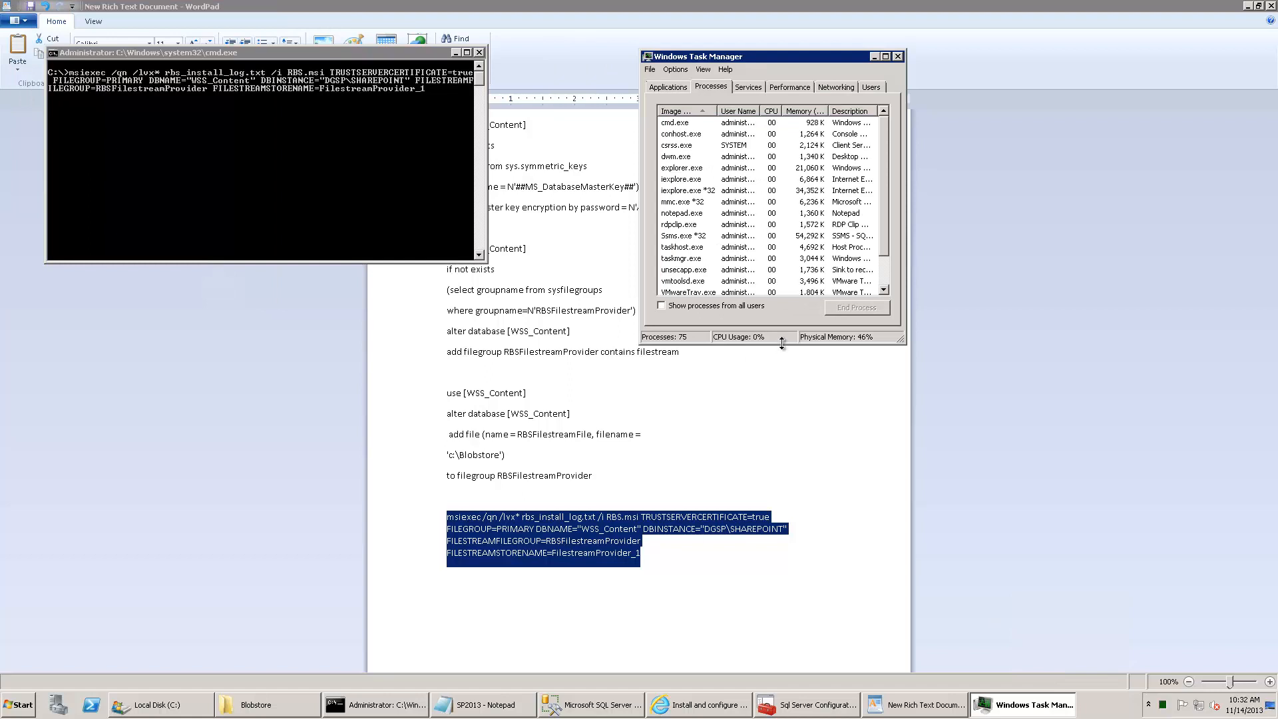
{"action": "left_click_drag", "start_coordinate": [782, 341], "coordinate": [841, 570]}
{"action": "left_click", "coordinate": [699, 112]}
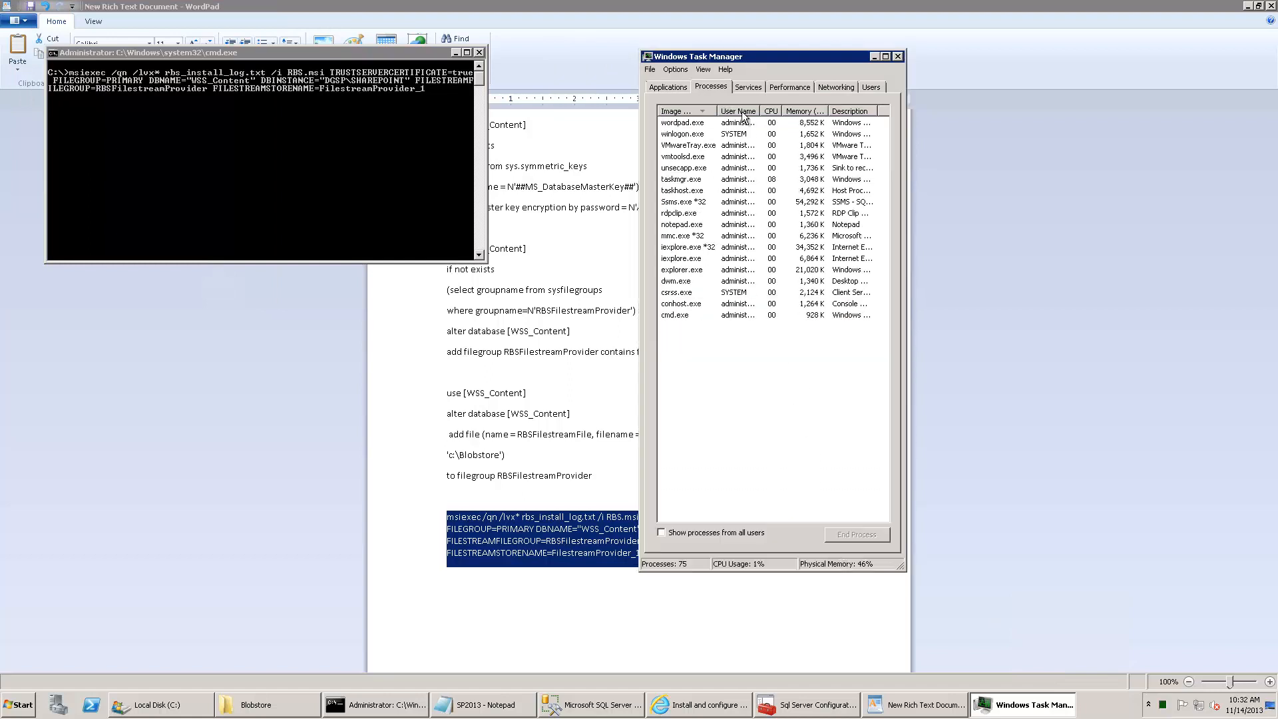
{"action": "left_click", "coordinate": [740, 111]}
{"action": "left_click_drag", "start_coordinate": [718, 111], "coordinate": [752, 111]}
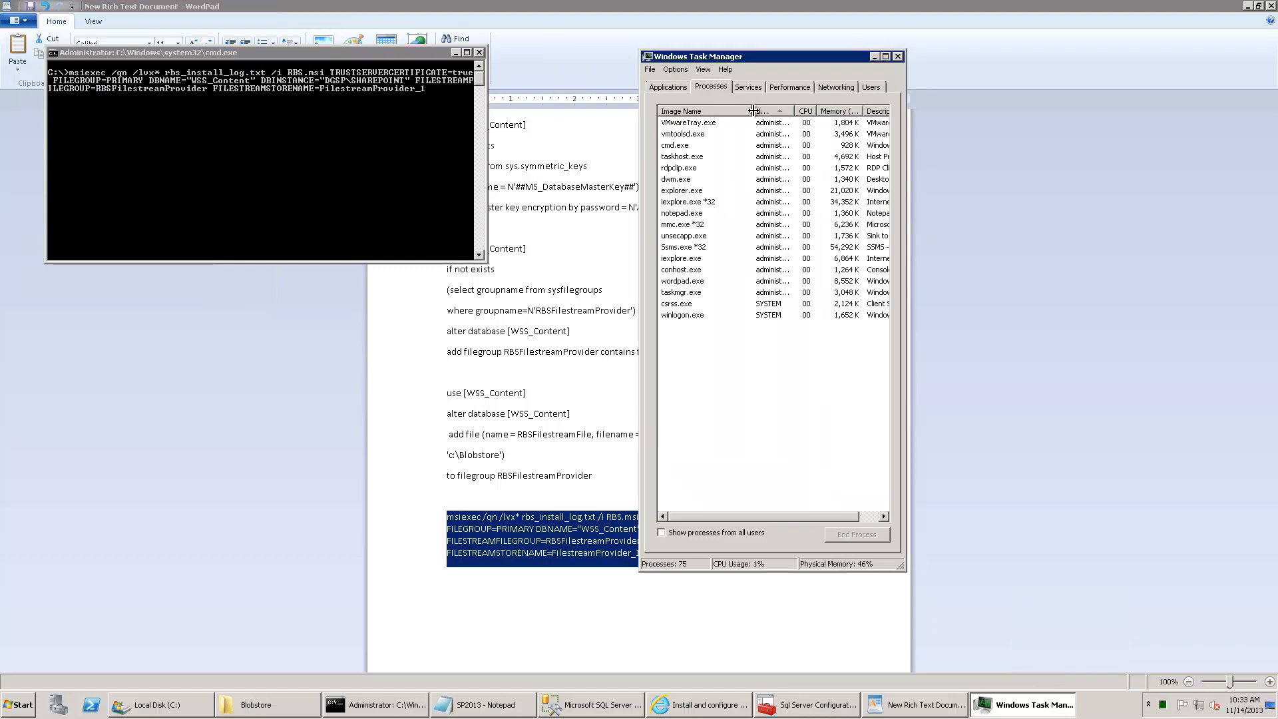
Run the pasted msiexec command in the Command Prompt and monitor the msiexec.exe processes in a widened Task Manager window.
{"action": "left_click", "coordinate": [433, 105]}
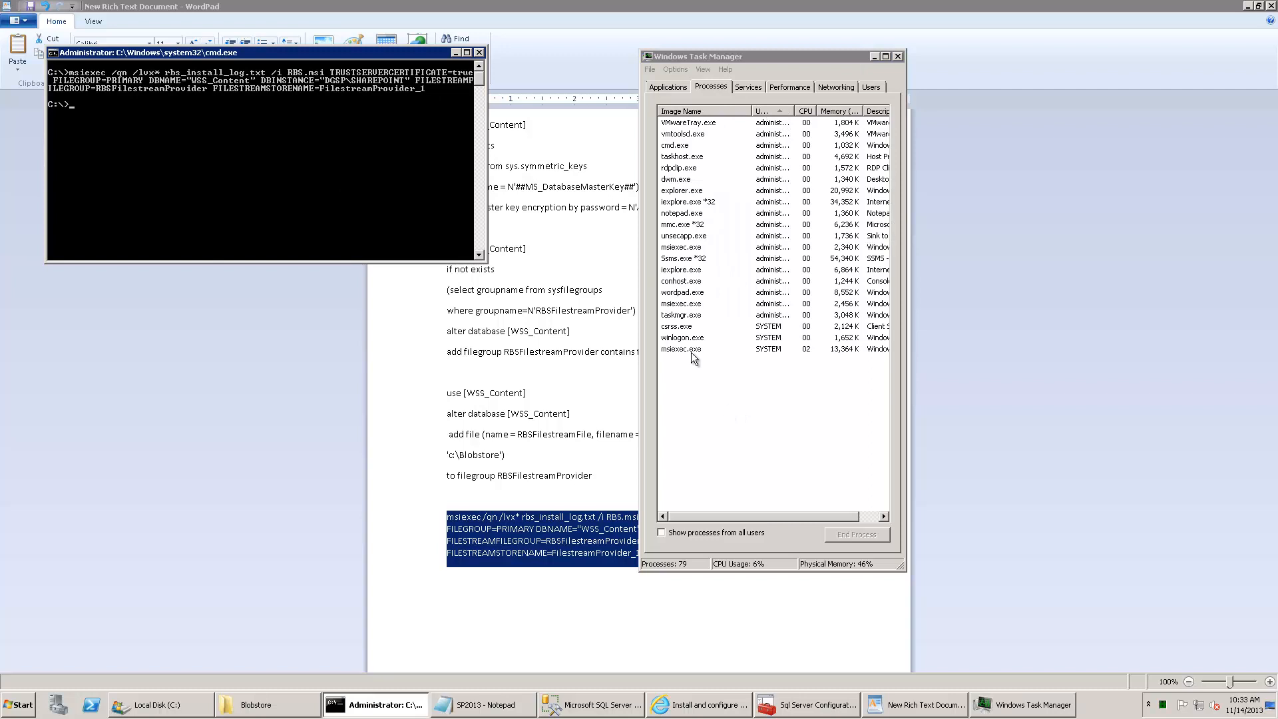
{"action": "left_click", "coordinate": [691, 349]}
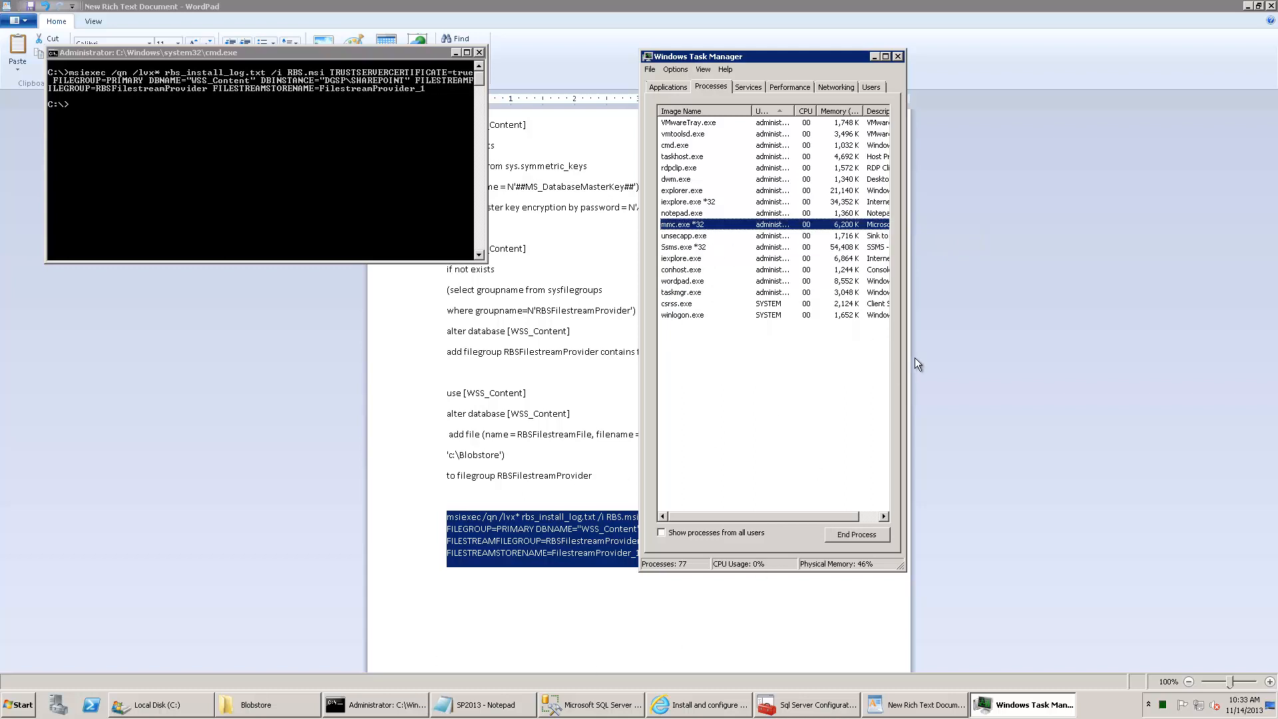
{"action": "left_click_drag", "start_coordinate": [908, 357], "coordinate": [1066, 357]}
{"action": "left_click", "coordinate": [752, 303]}
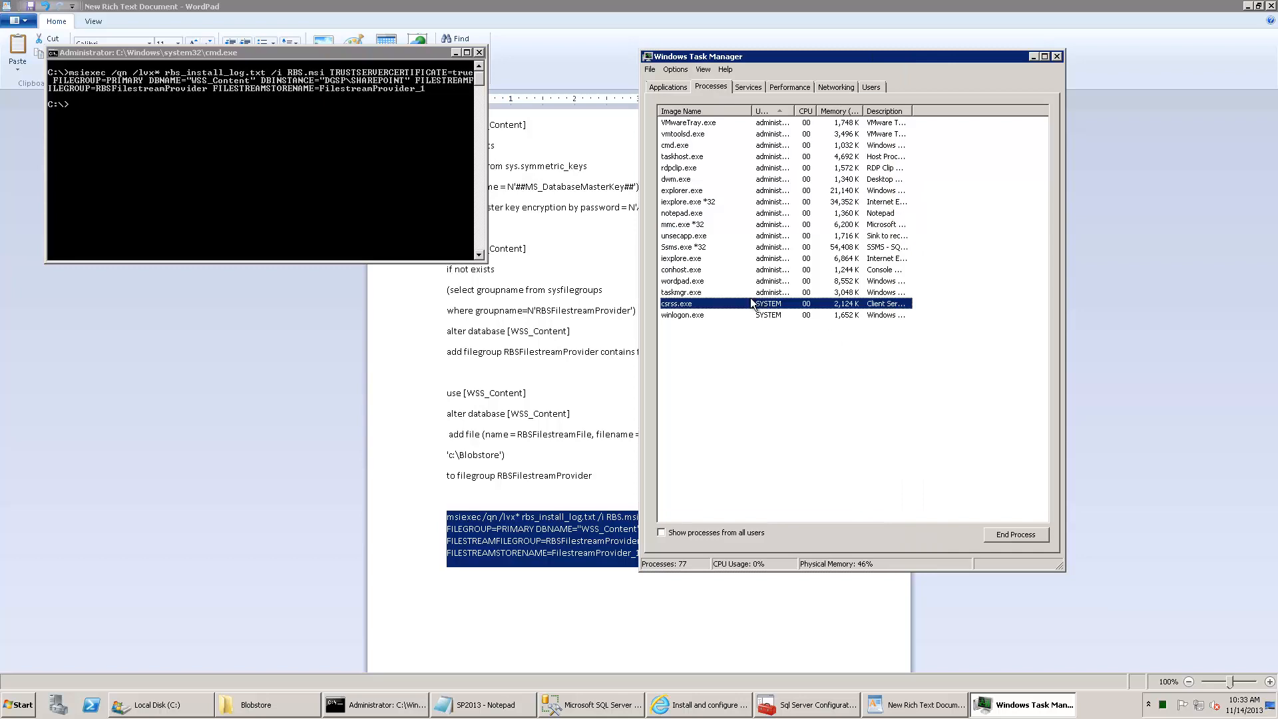
Switch to the Local Disk (C:) Explorer window and open the rbs_install_log text file in Notepad.
{"action": "left_click", "coordinate": [159, 704]}
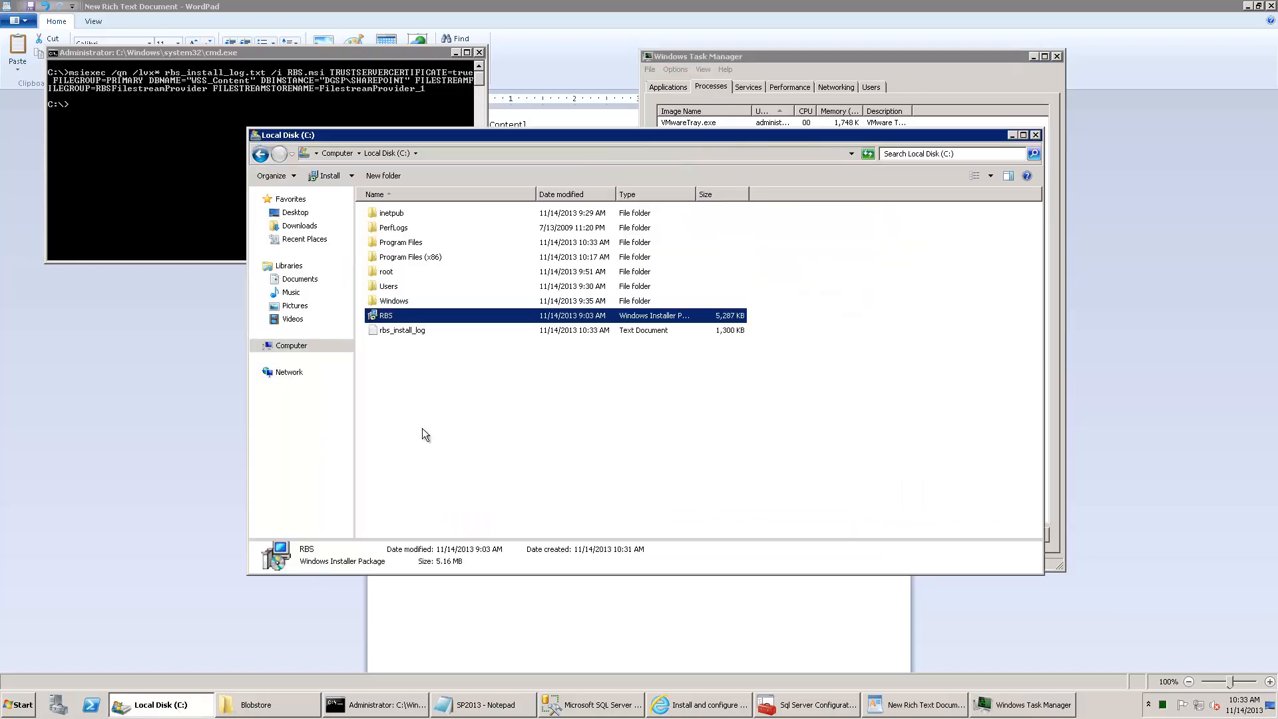
{"action": "right_click", "coordinate": [450, 401]}
{"action": "left_click", "coordinate": [445, 391]}
{"action": "double_click", "coordinate": [402, 330]}
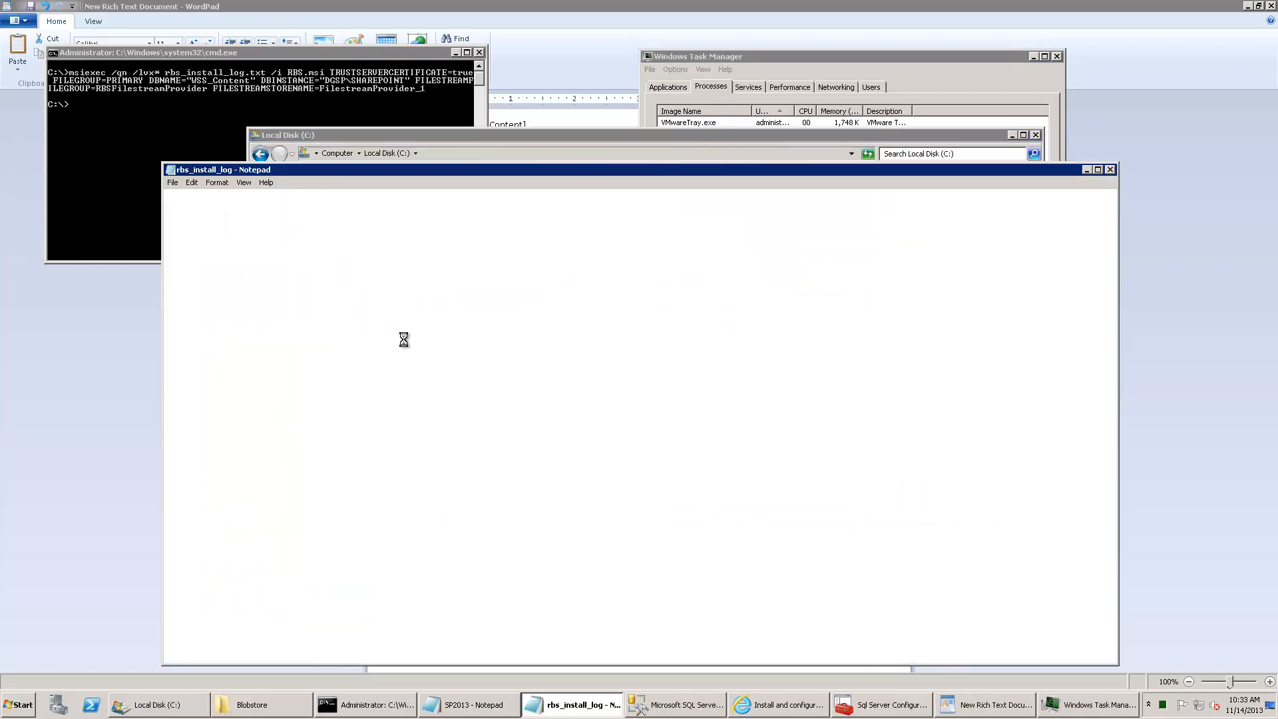
Maximize the rbs_install_log Notepad window, set its font size to 10, and highlight the Remote Blob Store installation result near the end.
{"action": "double_click", "coordinate": [704, 171]}
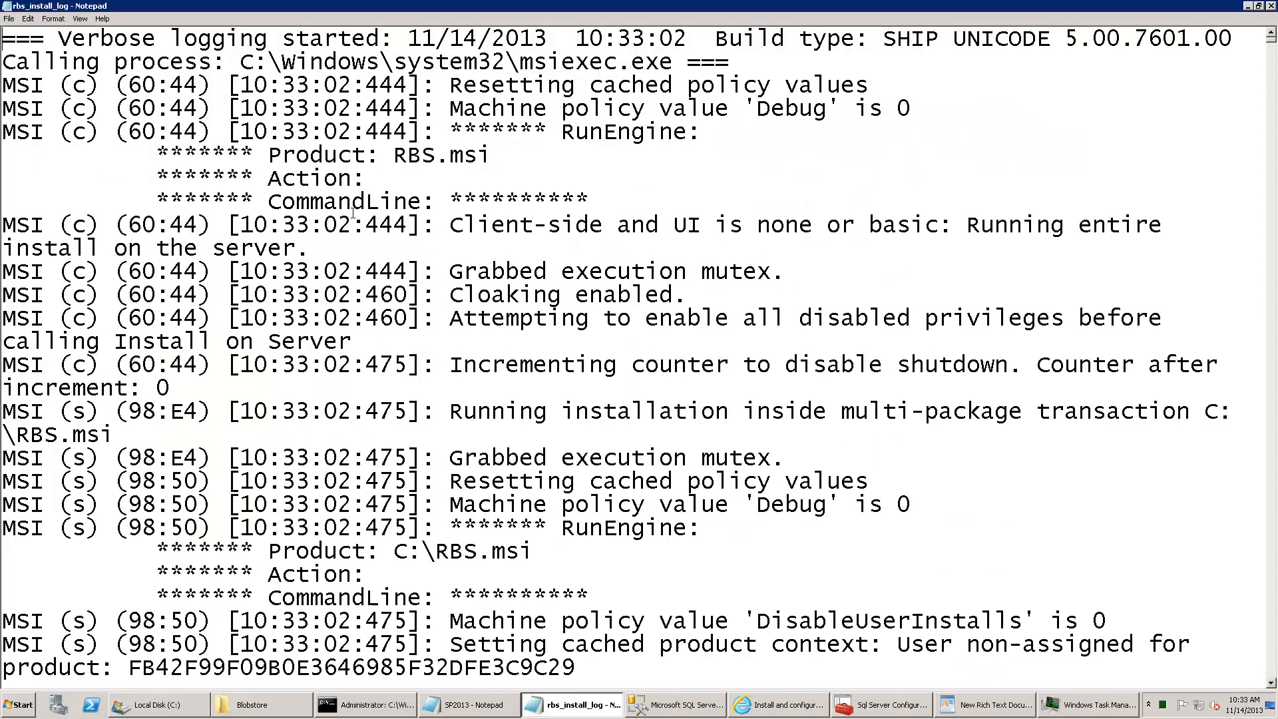
{"action": "key", "text": "ctrl+a"}
{"action": "left_click", "coordinate": [54, 18]}
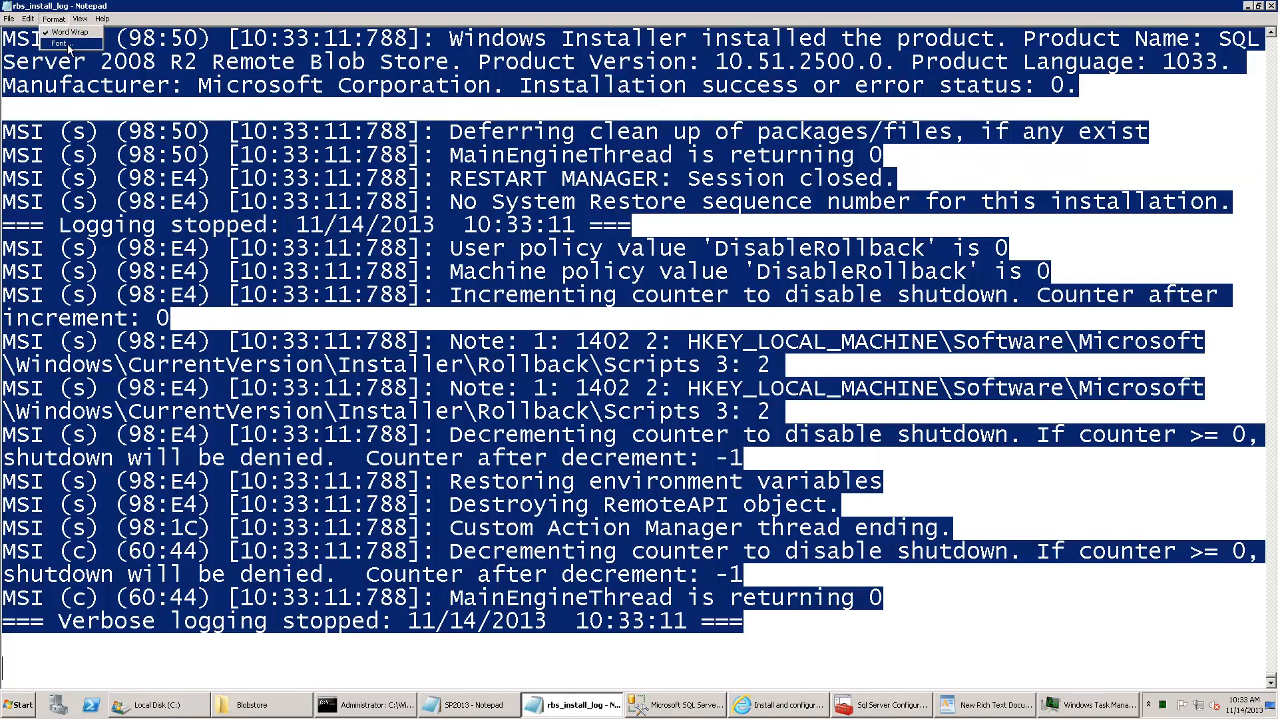
{"action": "left_click", "coordinate": [69, 45]}
{"action": "scroll", "coordinate": [269, 157], "scroll_direction": "up", "scroll_amount": 3}
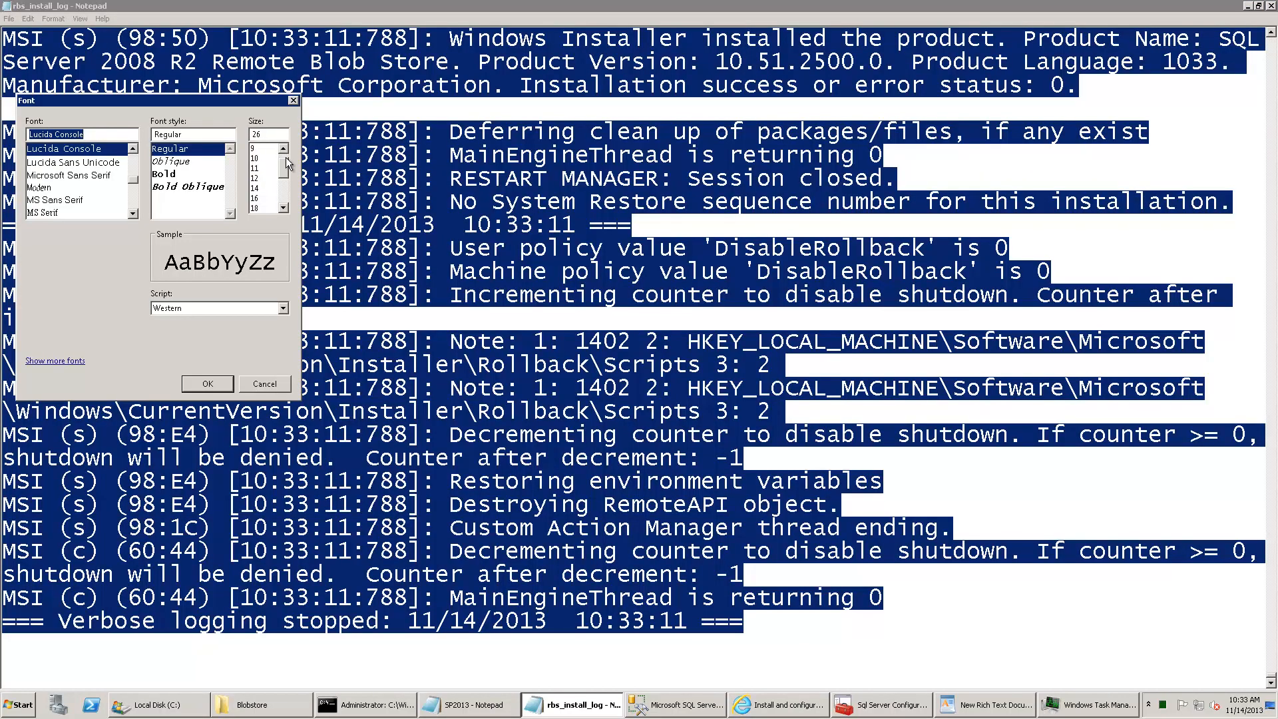
{"action": "left_click", "coordinate": [260, 158]}
{"action": "left_click", "coordinate": [208, 384]}
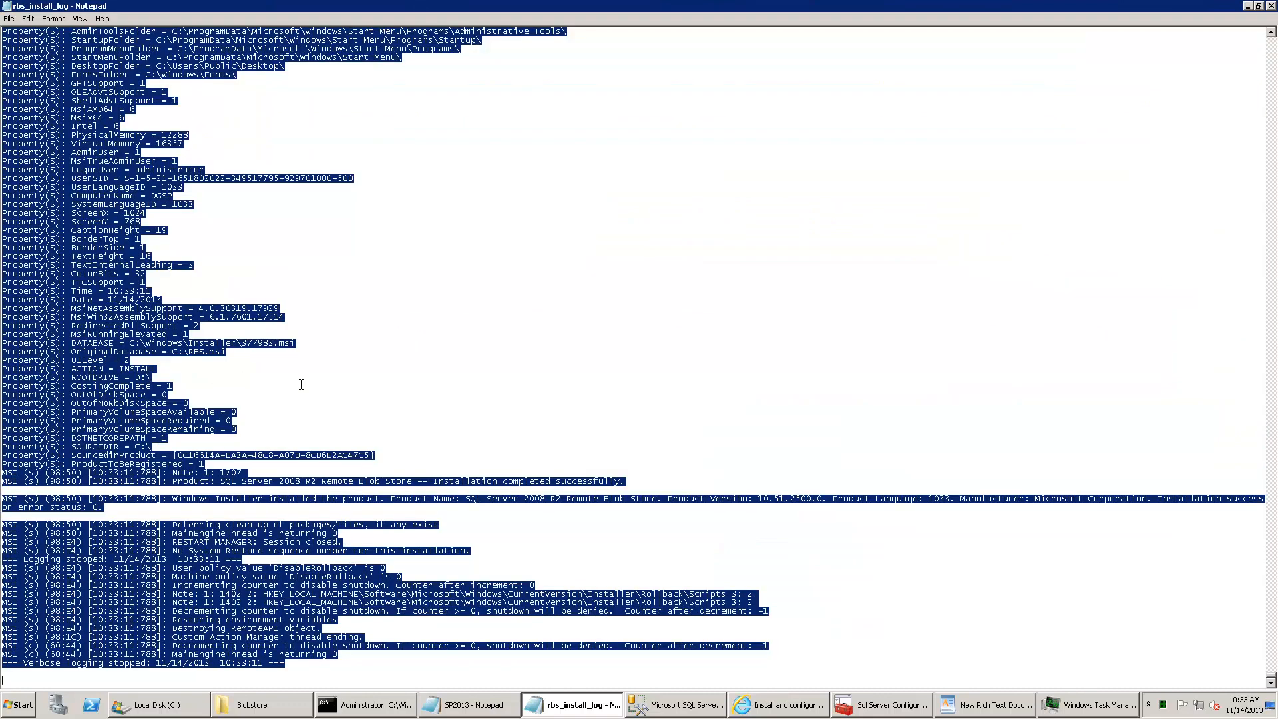
{"action": "left_click", "coordinate": [571, 423]}
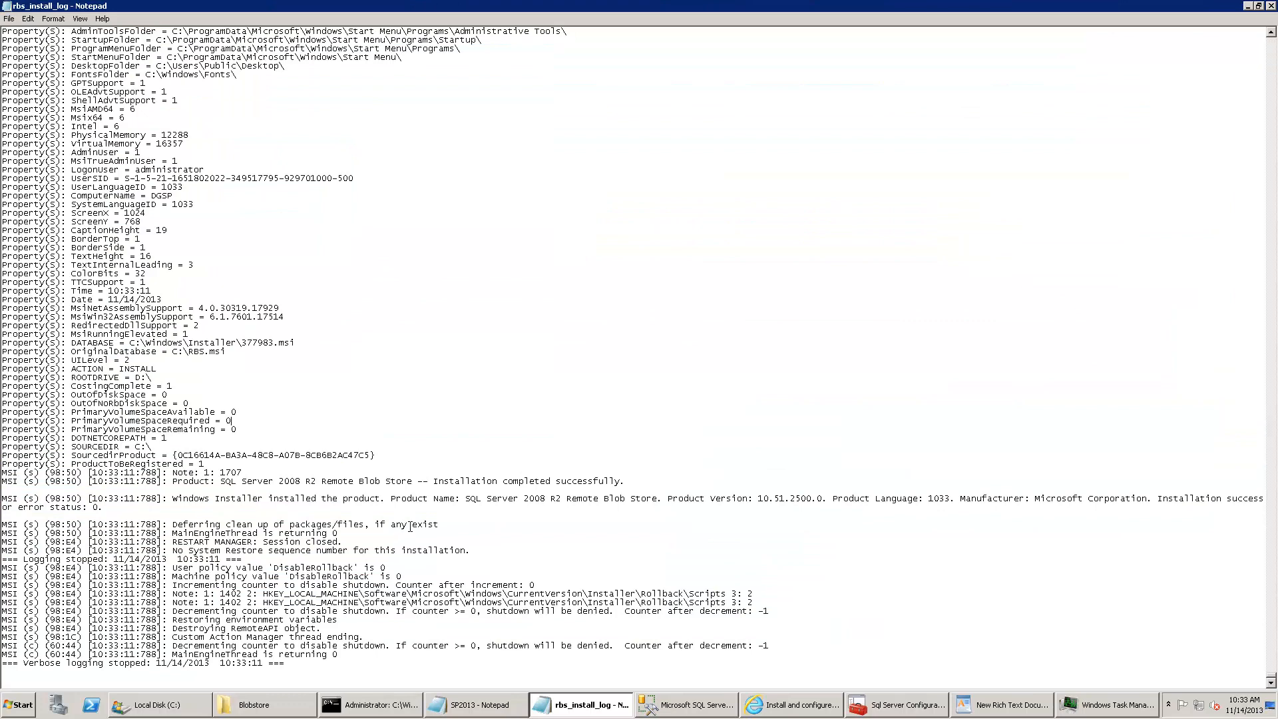
{"action": "left_click_drag", "start_coordinate": [626, 481], "coordinate": [173, 483]}
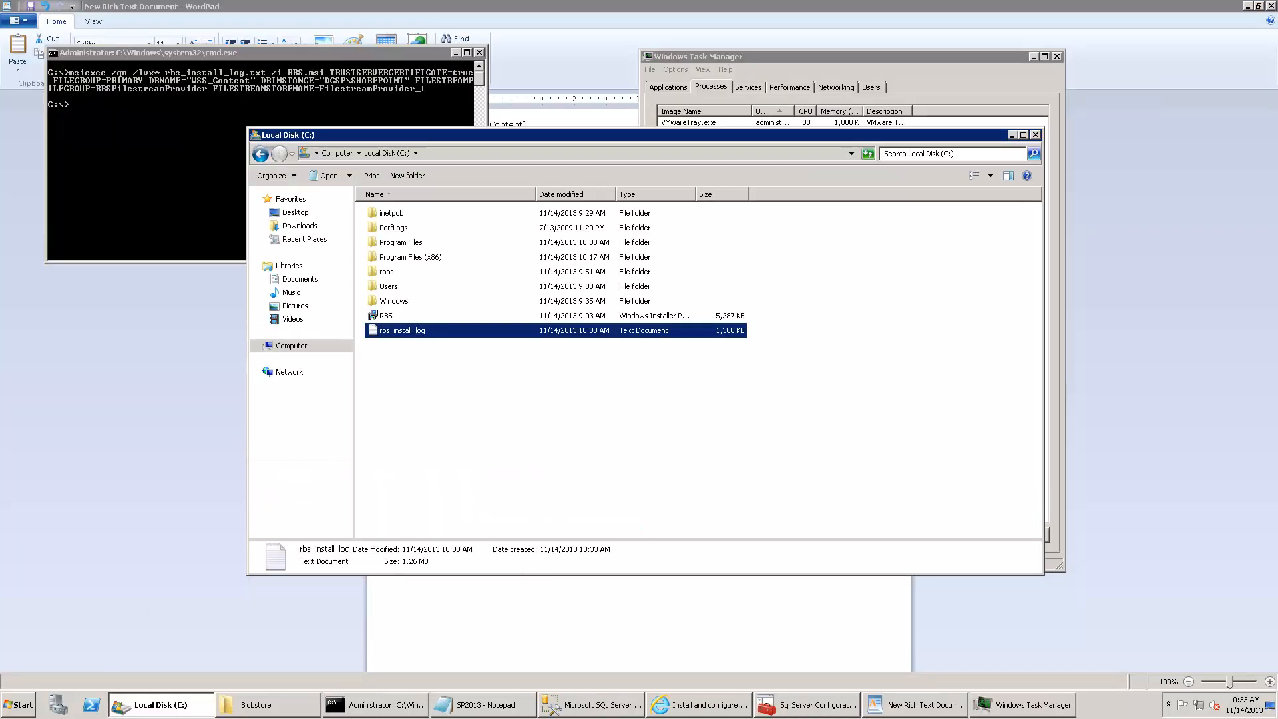
Switch to SQL Server Management Studio, disconnect Object Explorer, and reconnect to DGSP\SHAREPOINT with Windows Authentication.
{"action": "left_click", "coordinate": [597, 707]}
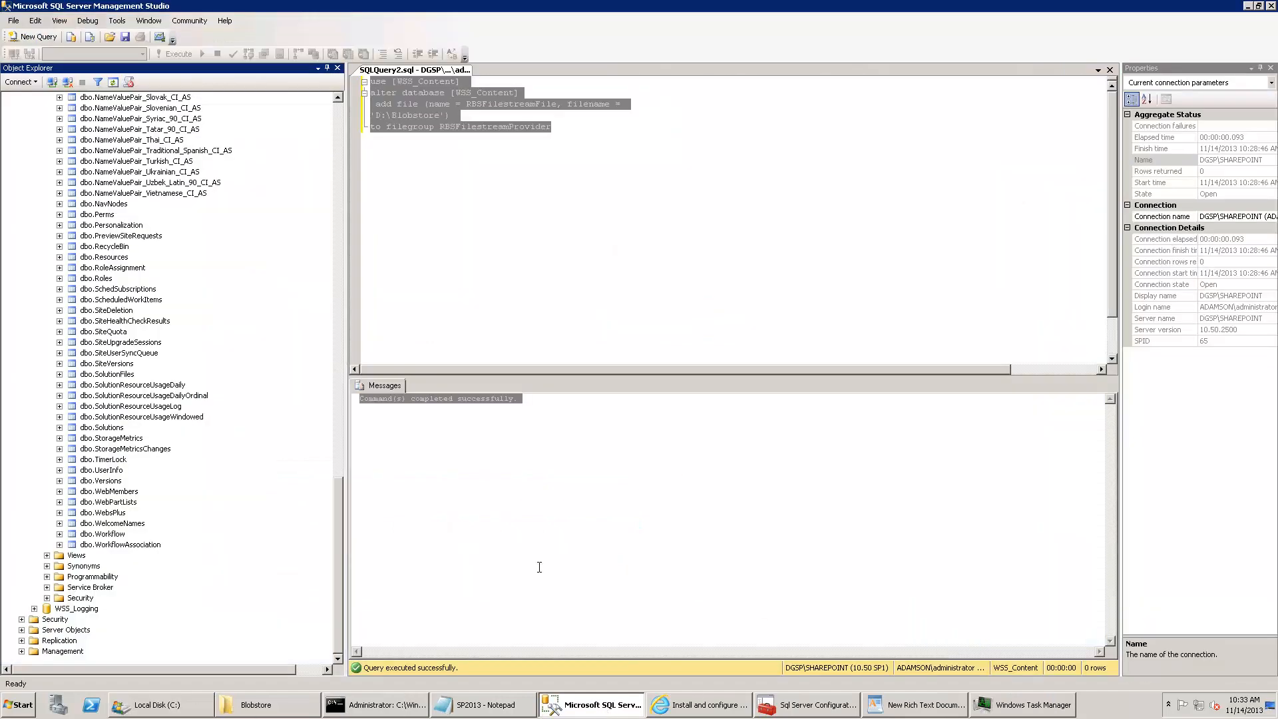
{"action": "left_click", "coordinate": [67, 82]}
{"action": "left_click", "coordinate": [51, 82]}
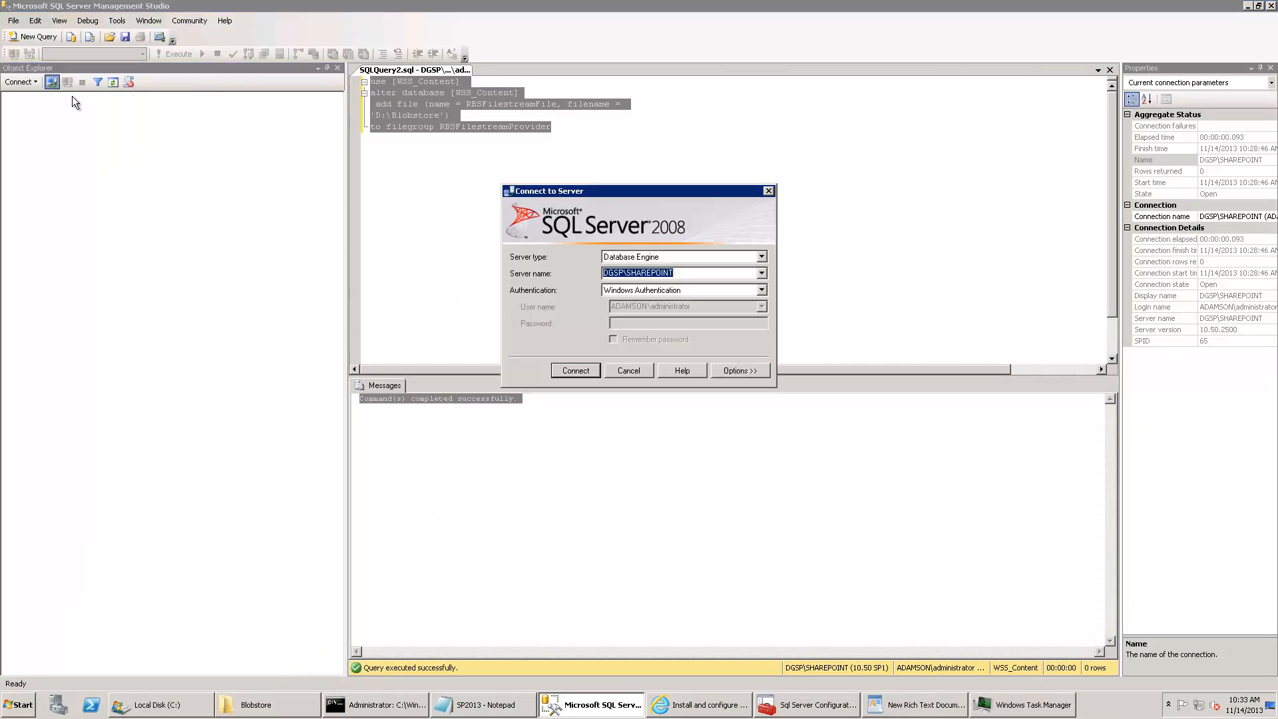
{"action": "left_click", "coordinate": [575, 370]}
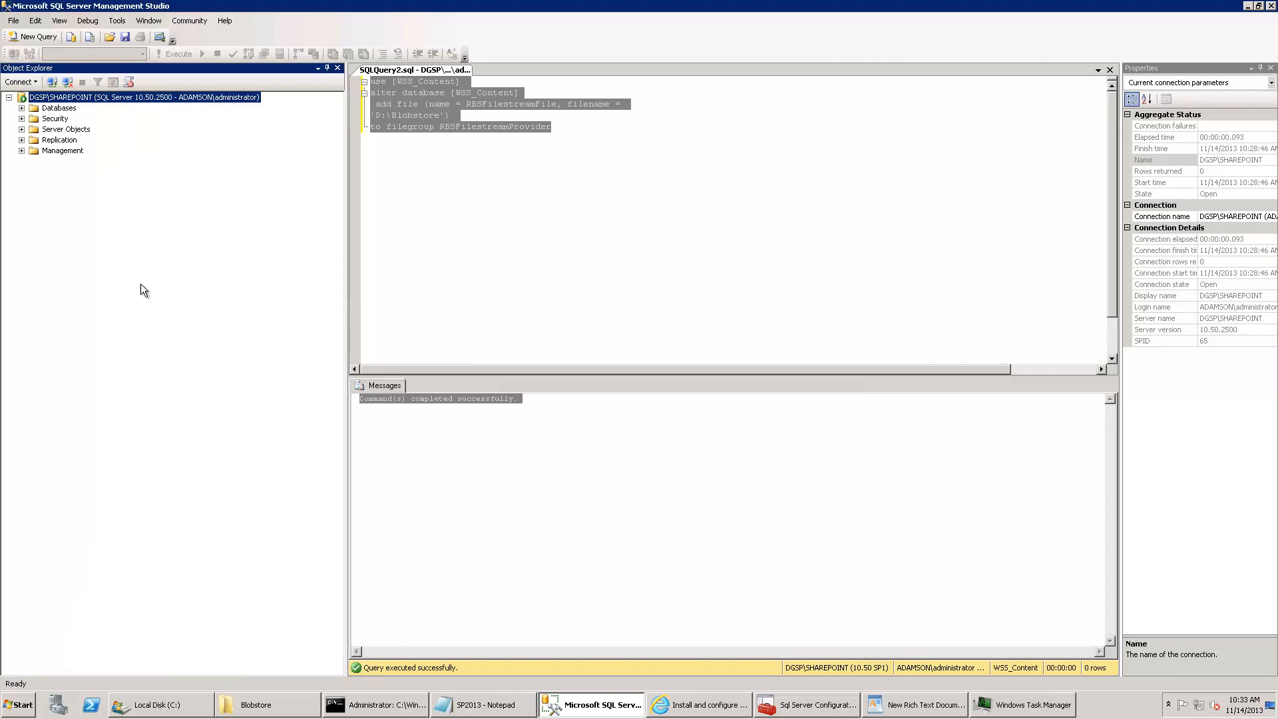
Expand the Tables folder of the WSS_Content database and examine the mssqlrbs tables at the end of the list.
{"action": "double_click", "coordinate": [70, 110]}
{"action": "double_click", "coordinate": [80, 257]}
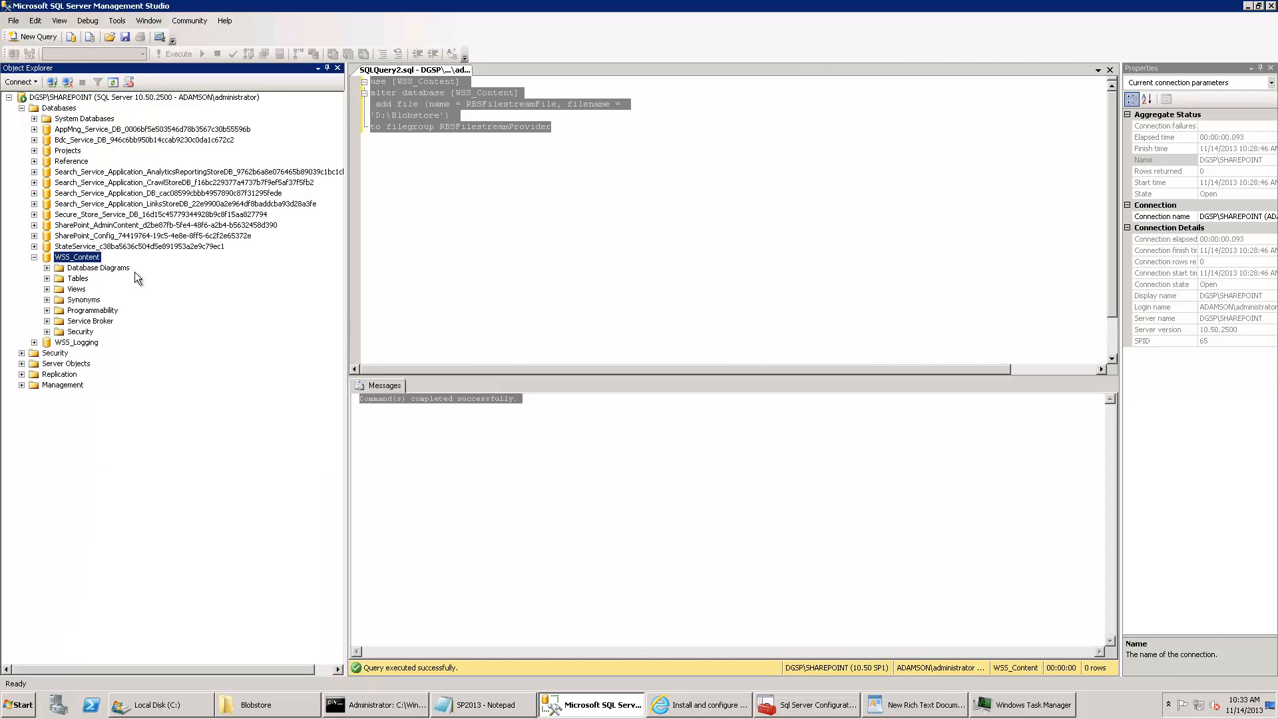
{"action": "double_click", "coordinate": [74, 279]}
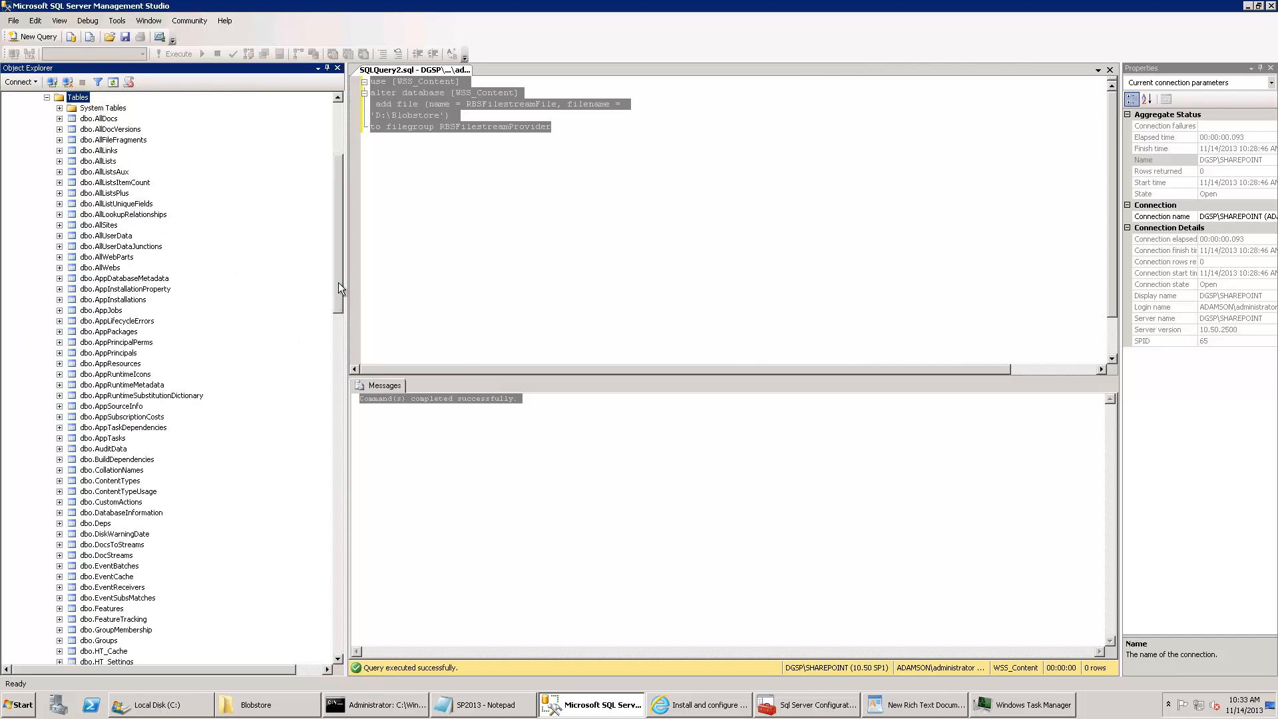
{"action": "left_click_drag", "start_coordinate": [338, 283], "coordinate": [349, 602]}
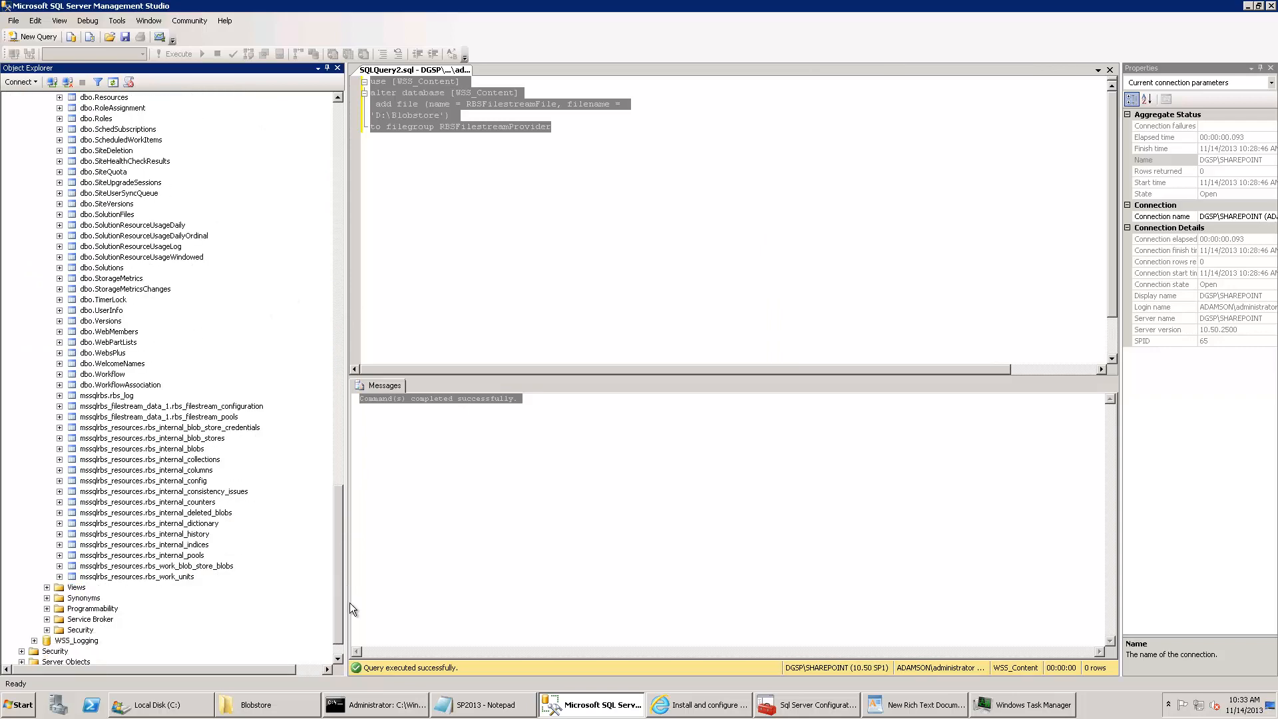
{"action": "left_click", "coordinate": [151, 576]}
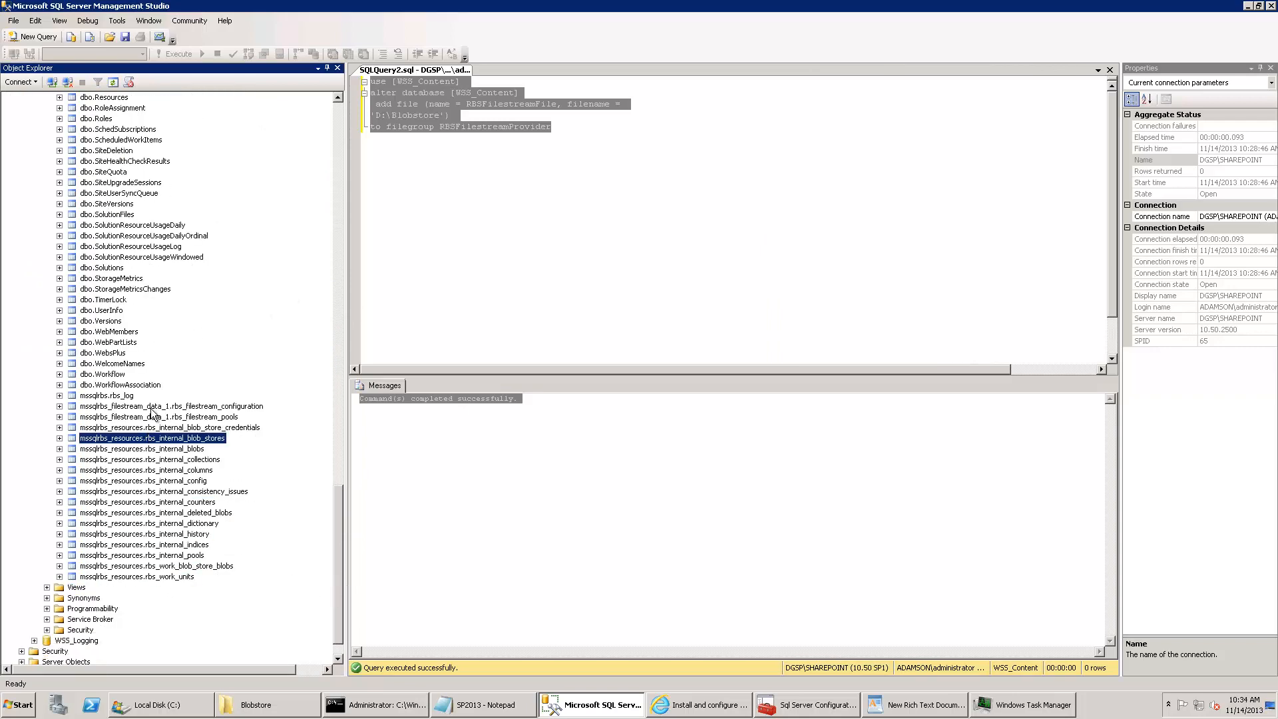
{"action": "left_click", "coordinate": [123, 407]}
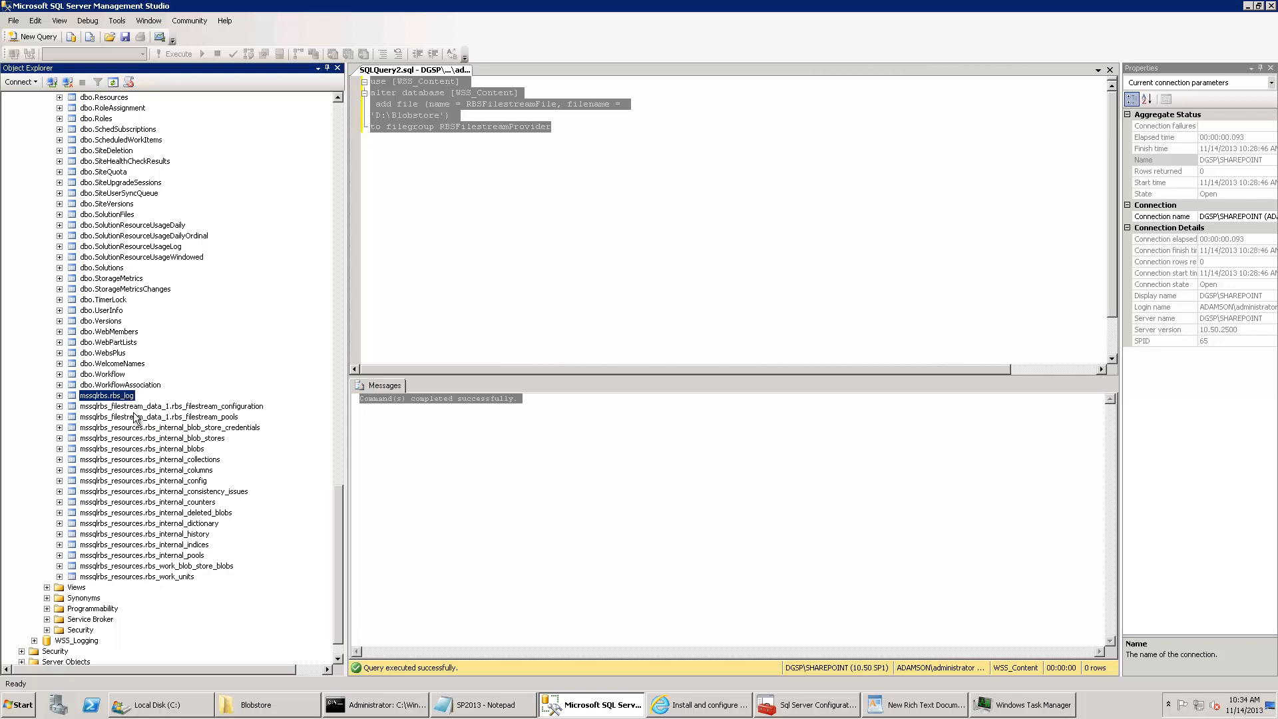
{"action": "left_click", "coordinate": [137, 418]}
{"action": "left_click", "coordinate": [139, 431]}
{"action": "left_click", "coordinate": [150, 462]}
{"action": "scroll", "coordinate": [140, 471], "scroll_direction": "up", "scroll_amount": 11}
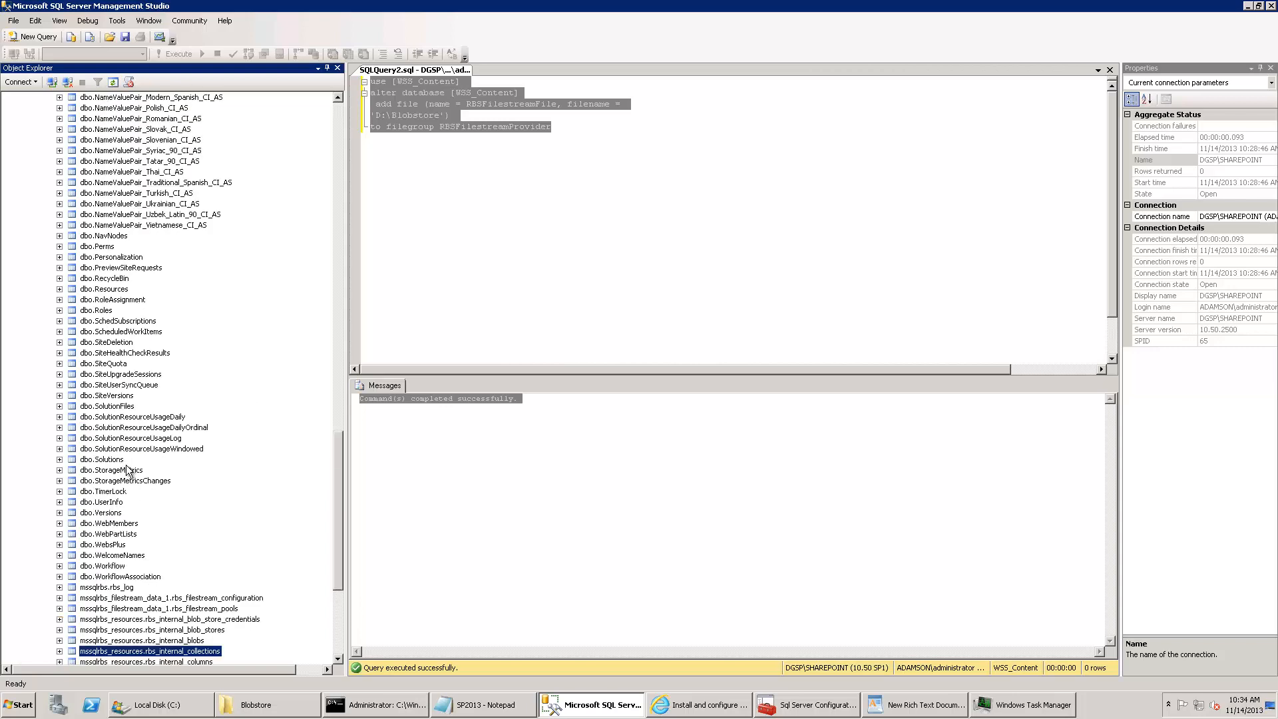
{"action": "scroll", "coordinate": [128, 470], "scroll_direction": "up", "scroll_amount": 18}
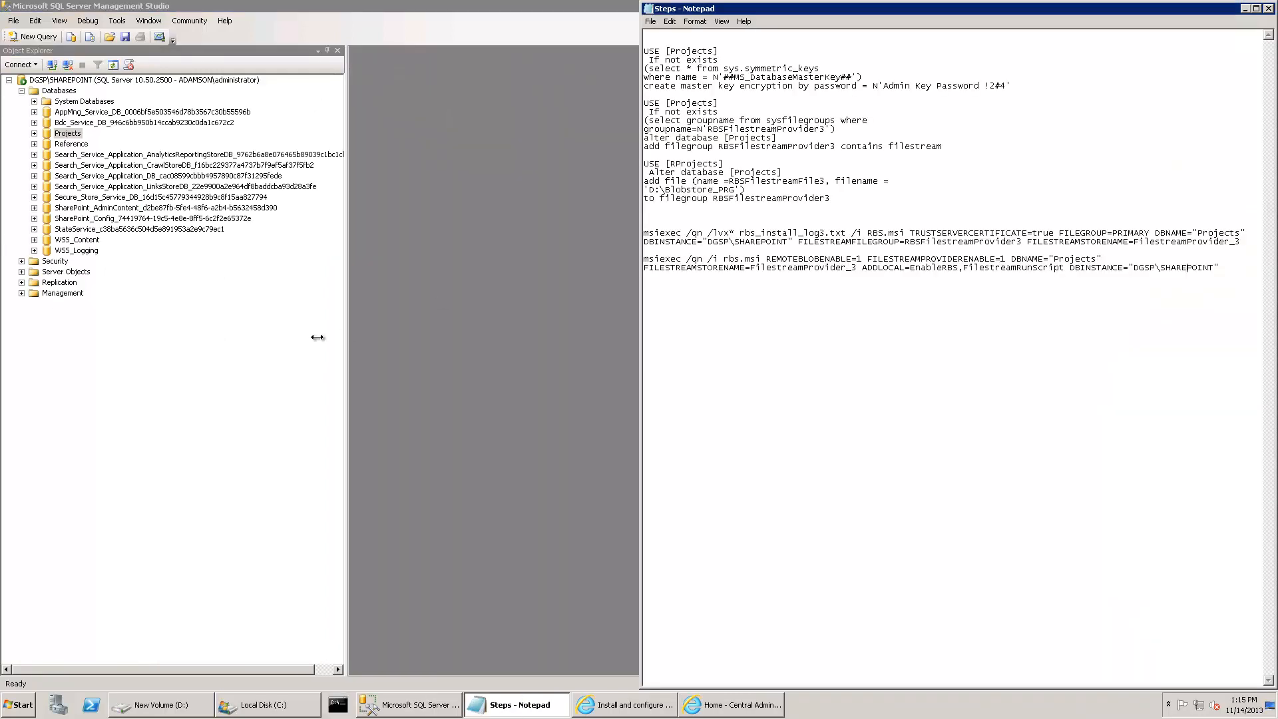
Locate the Projects and Reference databases in Object Explorer and open the content databases list in SharePoint Central Administration.
{"action": "left_click", "coordinate": [61, 135]}
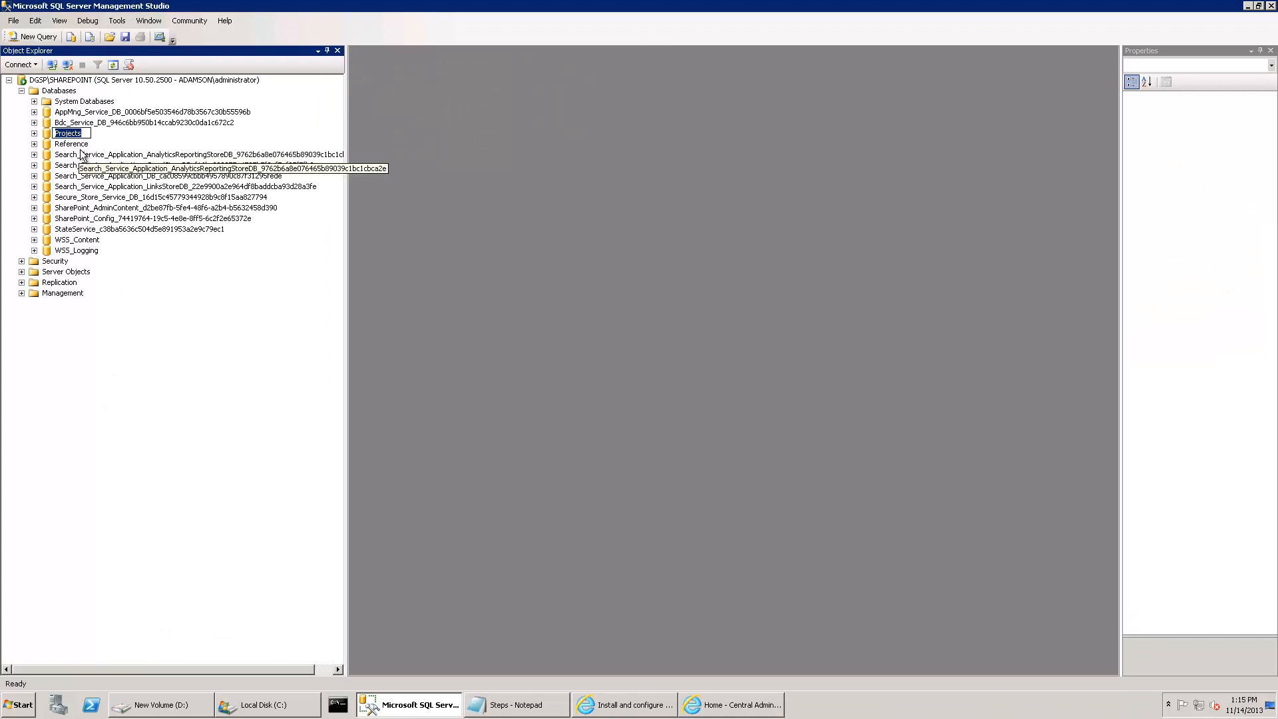
{"action": "left_click", "coordinate": [79, 145]}
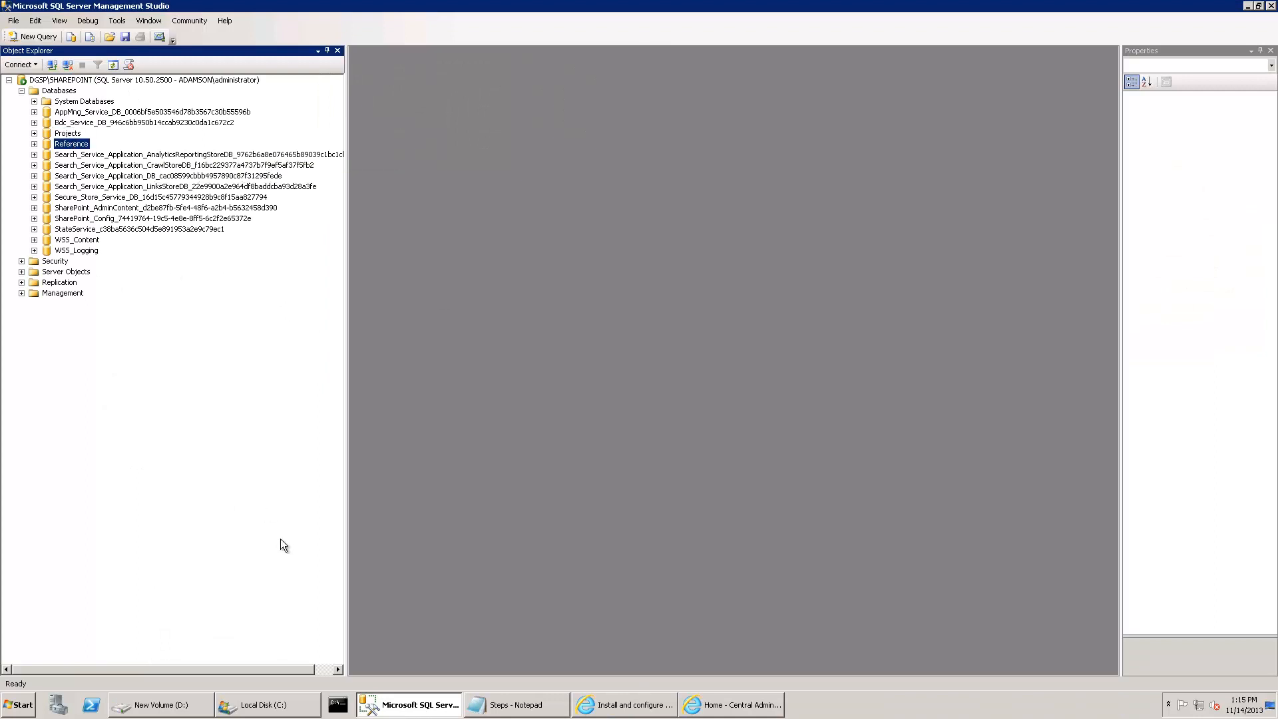
{"action": "left_click", "coordinate": [736, 714]}
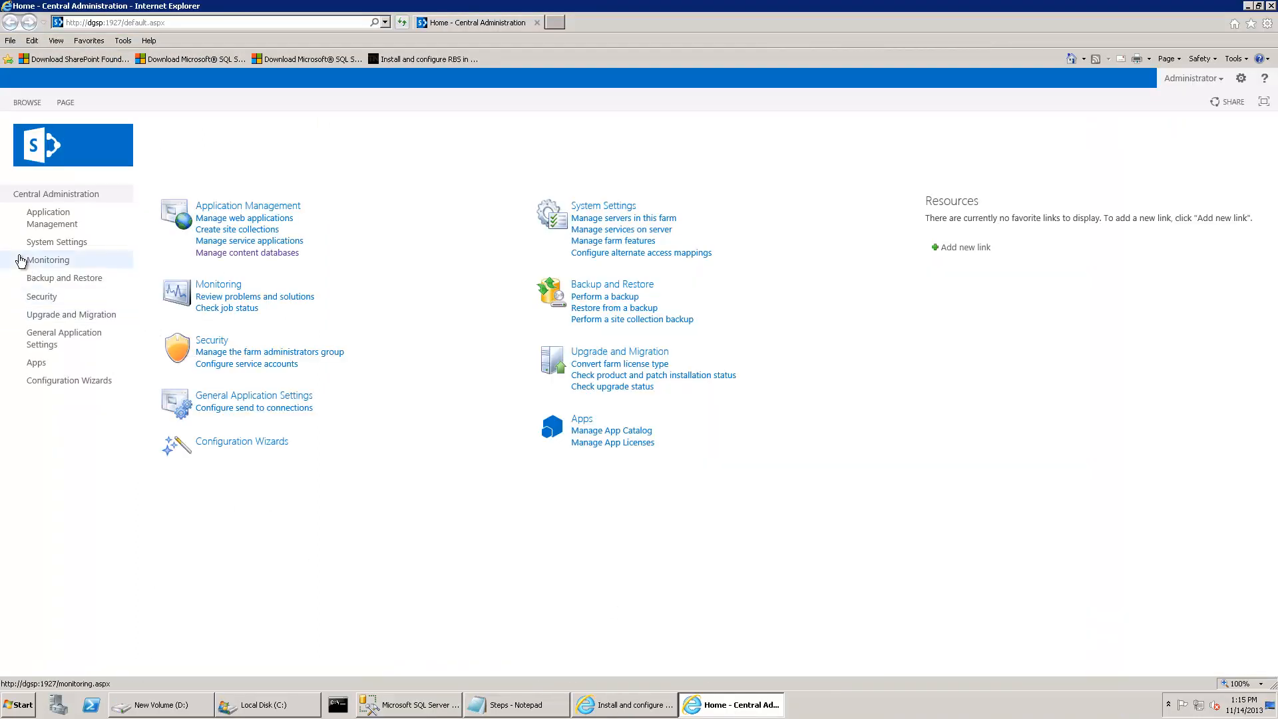
{"action": "left_click", "coordinate": [223, 257]}
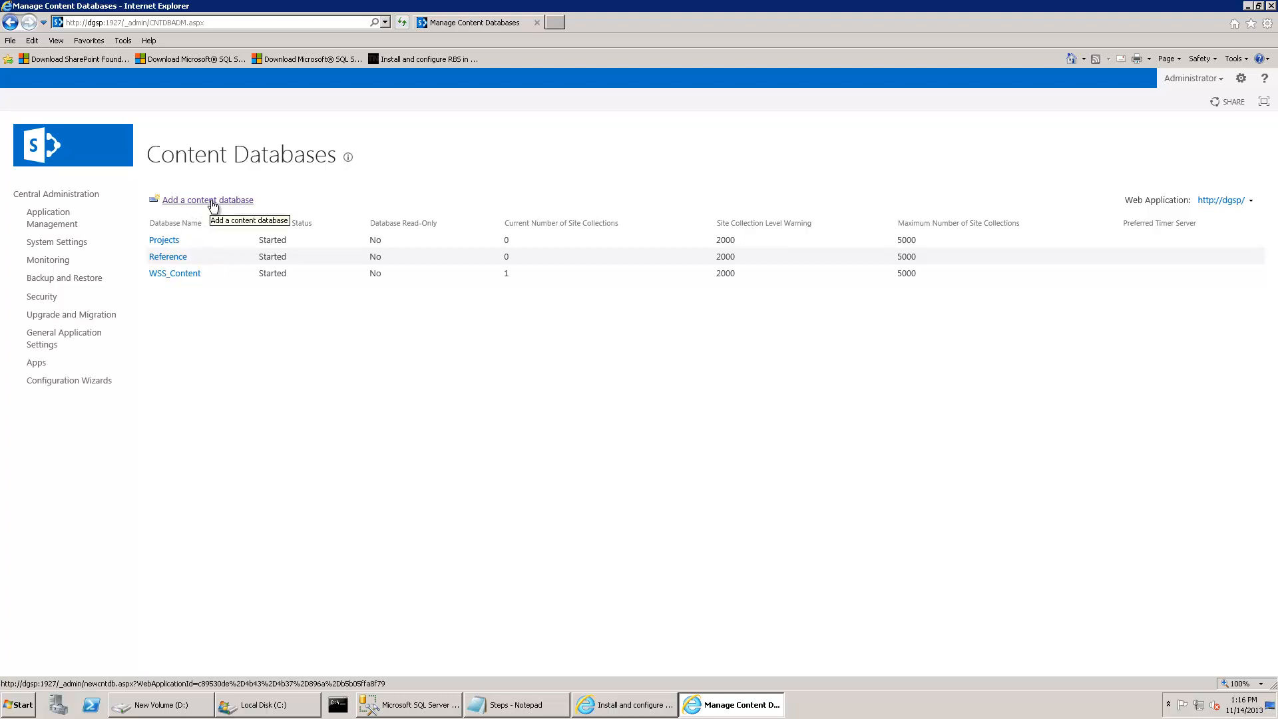
View the form for adding a content database down to its end and leave it without adding one.
{"action": "left_click", "coordinate": [208, 201]}
{"action": "left_click_drag", "start_coordinate": [623, 307], "coordinate": [1199, 632]}
{"action": "left_click", "coordinate": [1228, 618]}
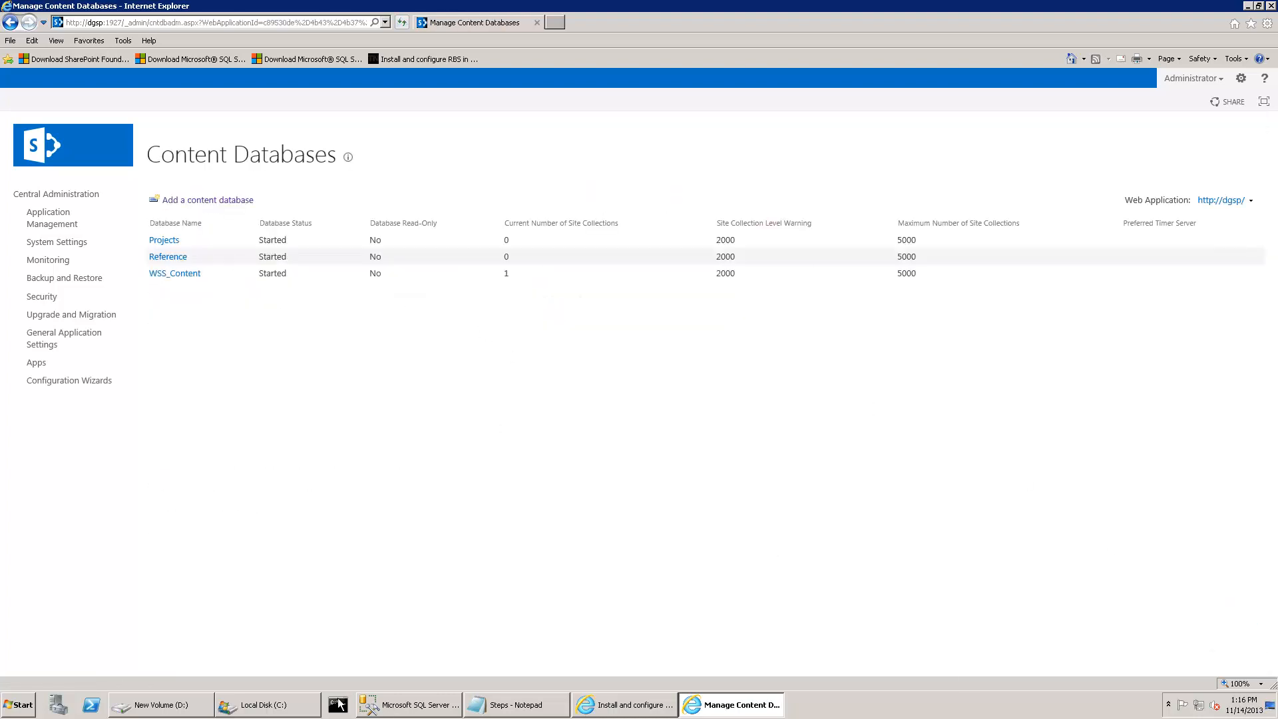
Switch to SQL Server Management Studio and expand the Projects database, leaving its Tables folder collapsed.
{"action": "left_click", "coordinate": [399, 704]}
{"action": "double_click", "coordinate": [72, 143]}
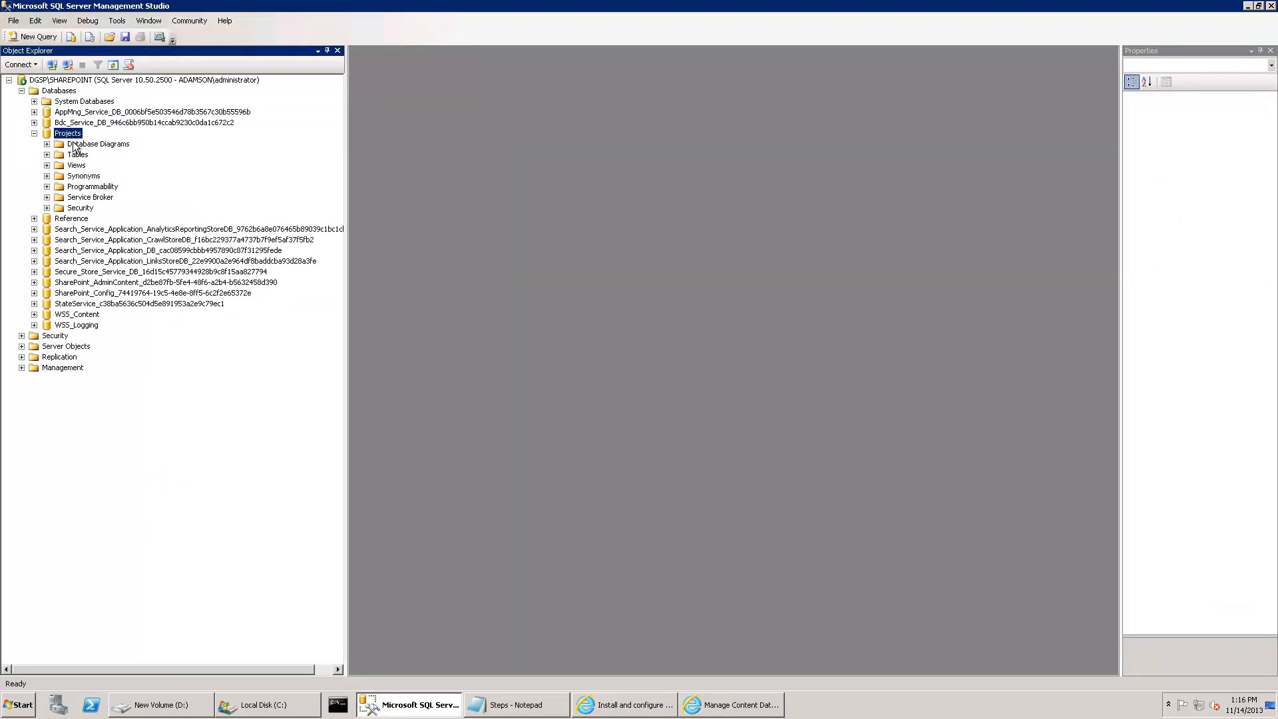
{"action": "double_click", "coordinate": [81, 165]}
{"action": "double_click", "coordinate": [77, 81]}
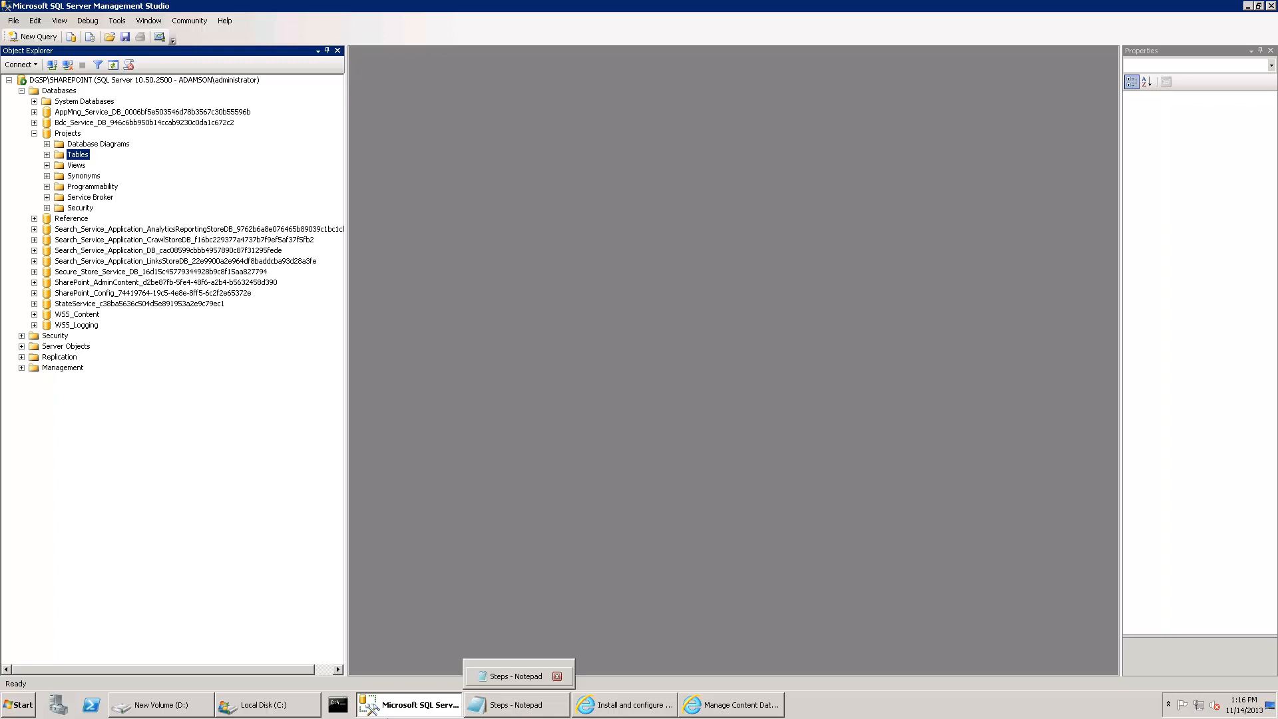
Switch to the Steps file in Notepad and review the master key, filegroup, file and msiexec commands for the Projects database.
{"action": "left_click", "coordinate": [516, 707]}
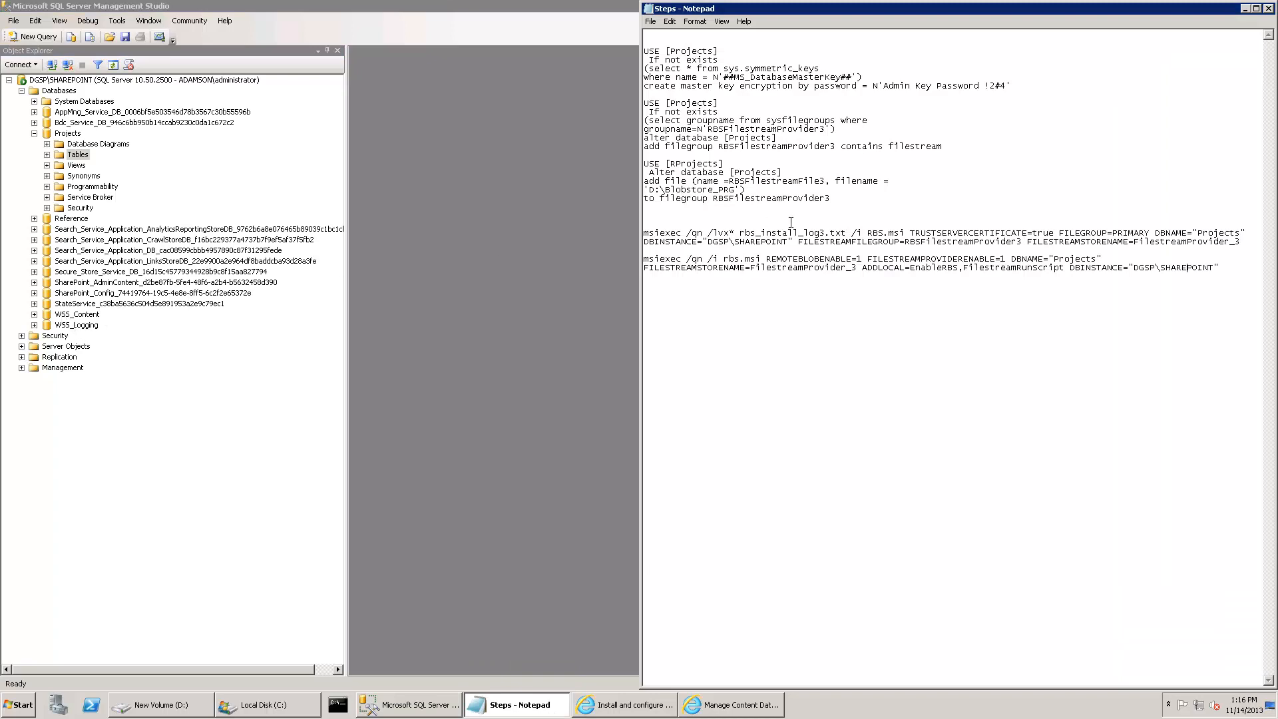
{"action": "left_click_drag", "start_coordinate": [997, 79], "coordinate": [594, 54]}
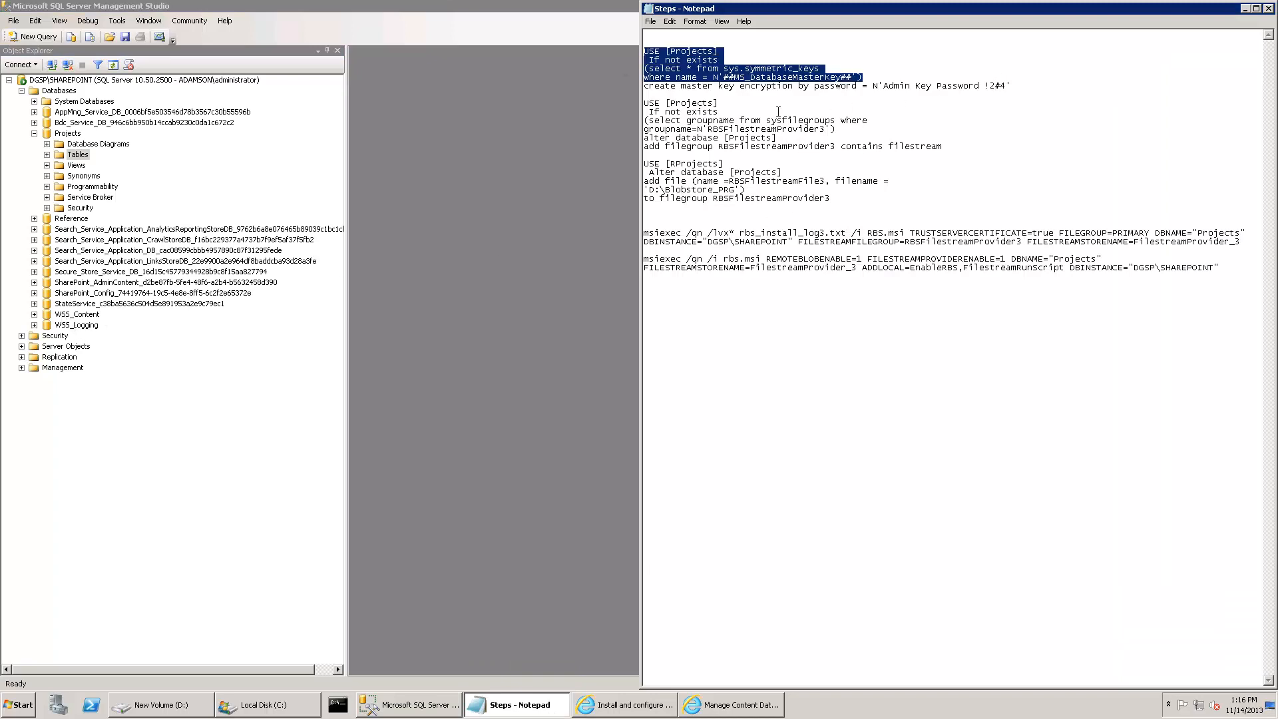
{"action": "left_click_drag", "start_coordinate": [938, 146], "coordinate": [631, 118]}
{"action": "left_click_drag", "start_coordinate": [833, 198], "coordinate": [590, 154]}
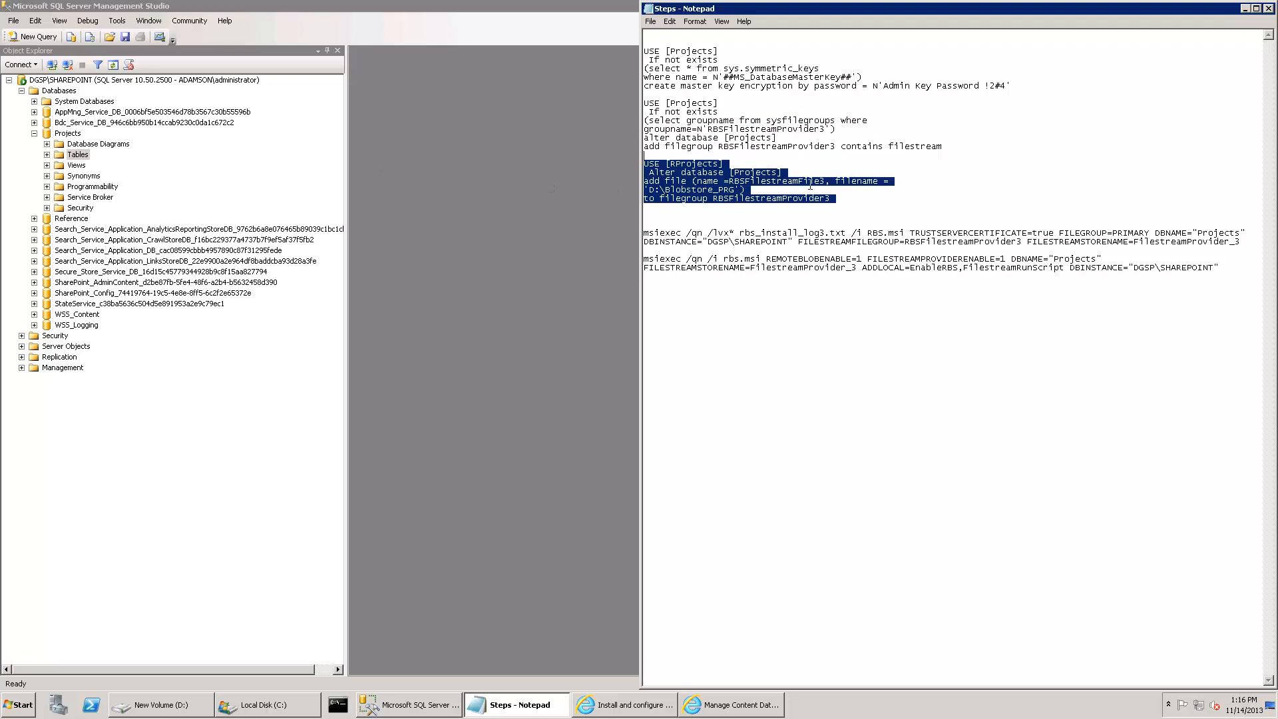
{"action": "left_click_drag", "start_coordinate": [1245, 246], "coordinate": [645, 245]}
Expand the Tables folder of the Projects database in Management Studio and check for the mssqlrbs tables.
{"action": "left_click", "coordinate": [46, 154]}
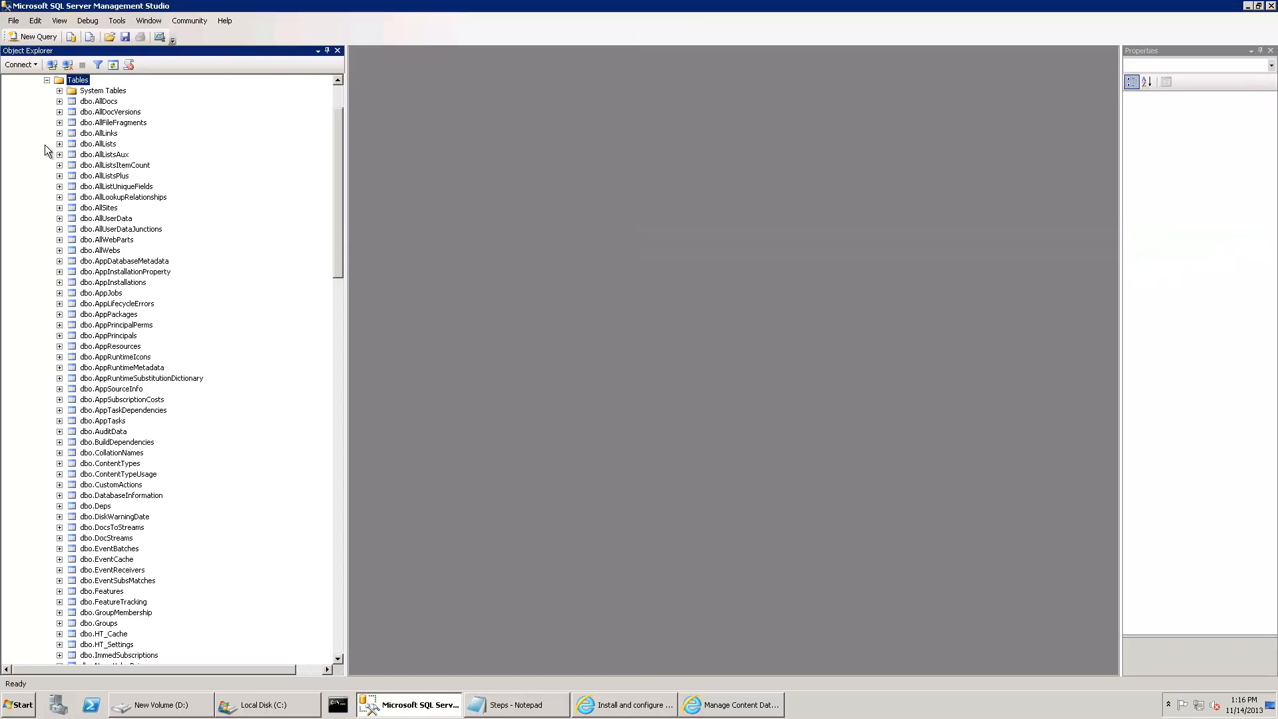
{"action": "scroll", "coordinate": [117, 374], "scroll_direction": "down", "scroll_amount": 20}
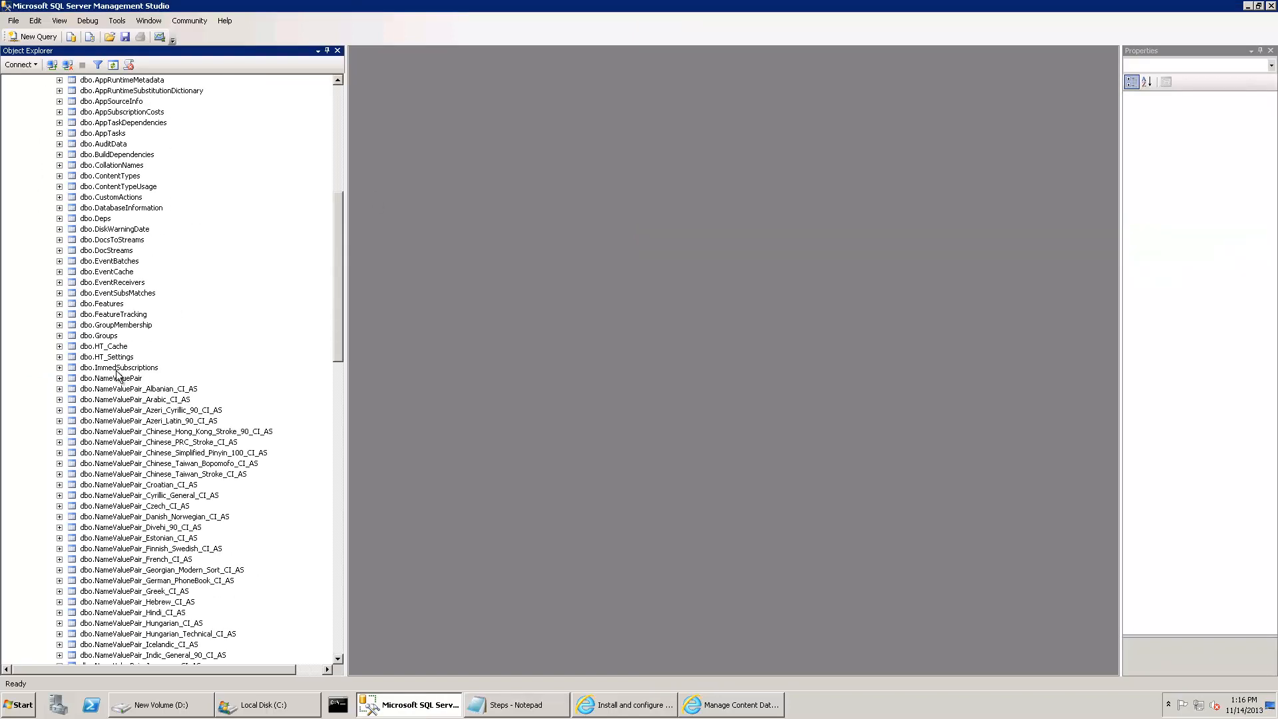
{"action": "scroll", "coordinate": [117, 374], "scroll_direction": "down", "scroll_amount": 16}
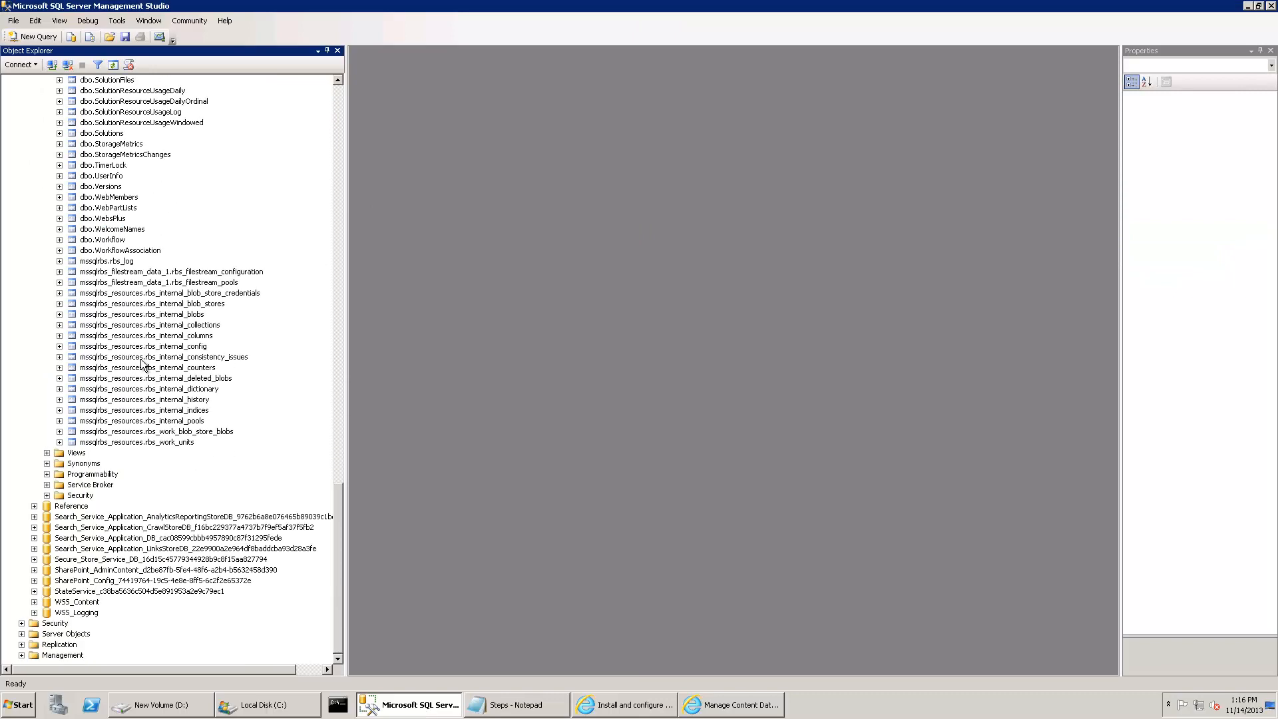
{"action": "left_click", "coordinate": [145, 357]}
{"action": "scroll", "coordinate": [171, 372], "scroll_direction": "up", "scroll_amount": 5}
{"action": "scroll", "coordinate": [170, 368], "scroll_direction": "up", "scroll_amount": 20}
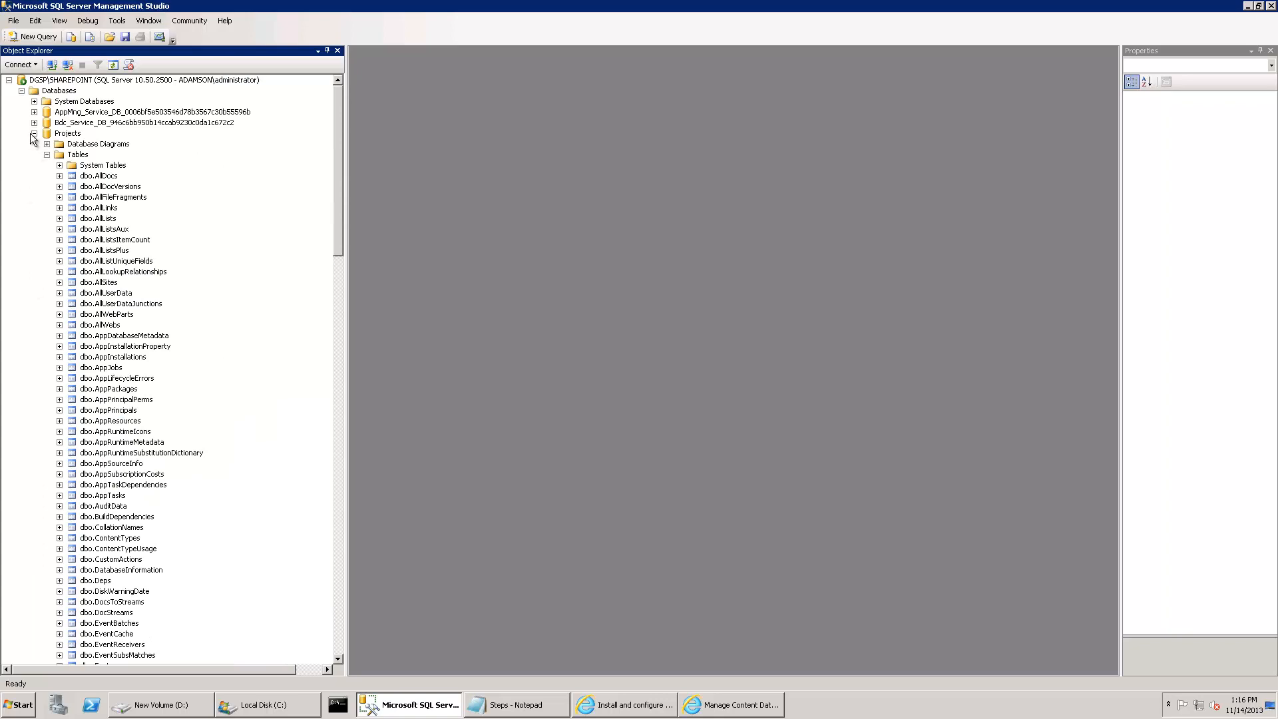
Collapse the Projects database, expand the Tables folder of the Reference database, and check for the mssqlrbs tables.
{"action": "left_click", "coordinate": [34, 133]}
{"action": "left_click", "coordinate": [34, 144]}
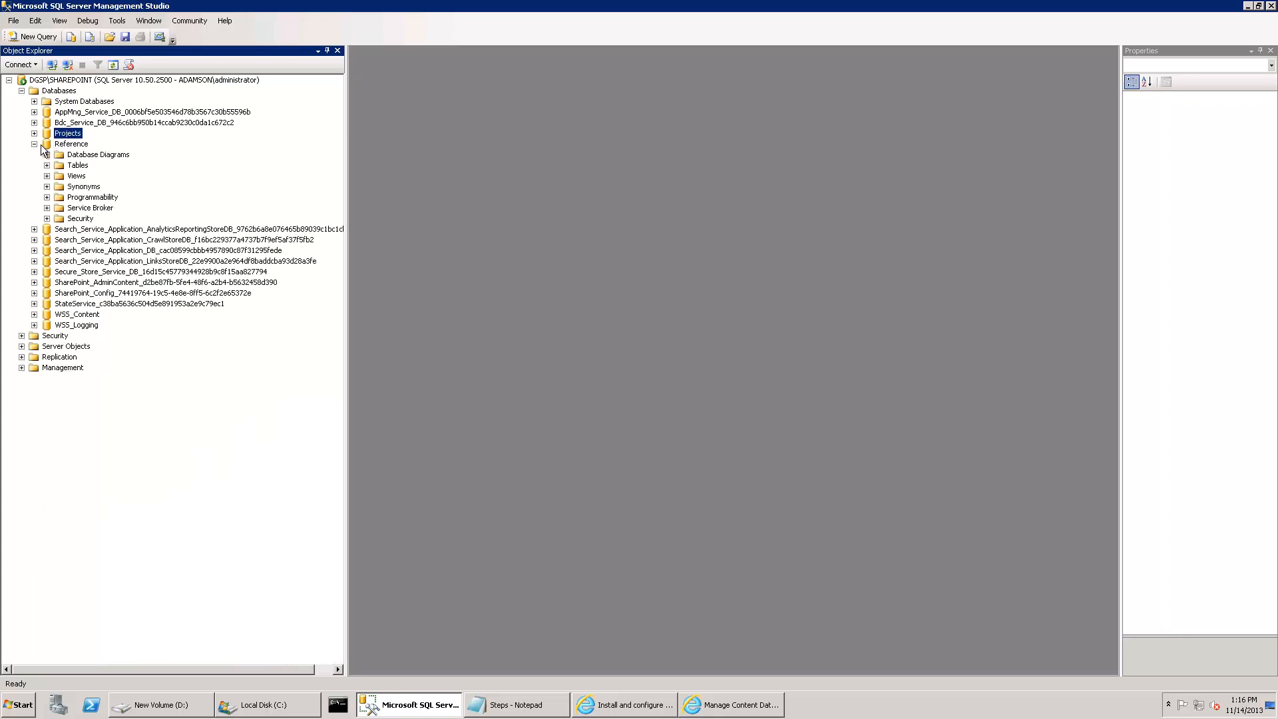
{"action": "double_click", "coordinate": [78, 165]}
{"action": "left_click_drag", "start_coordinate": [344, 217], "coordinate": [343, 537]}
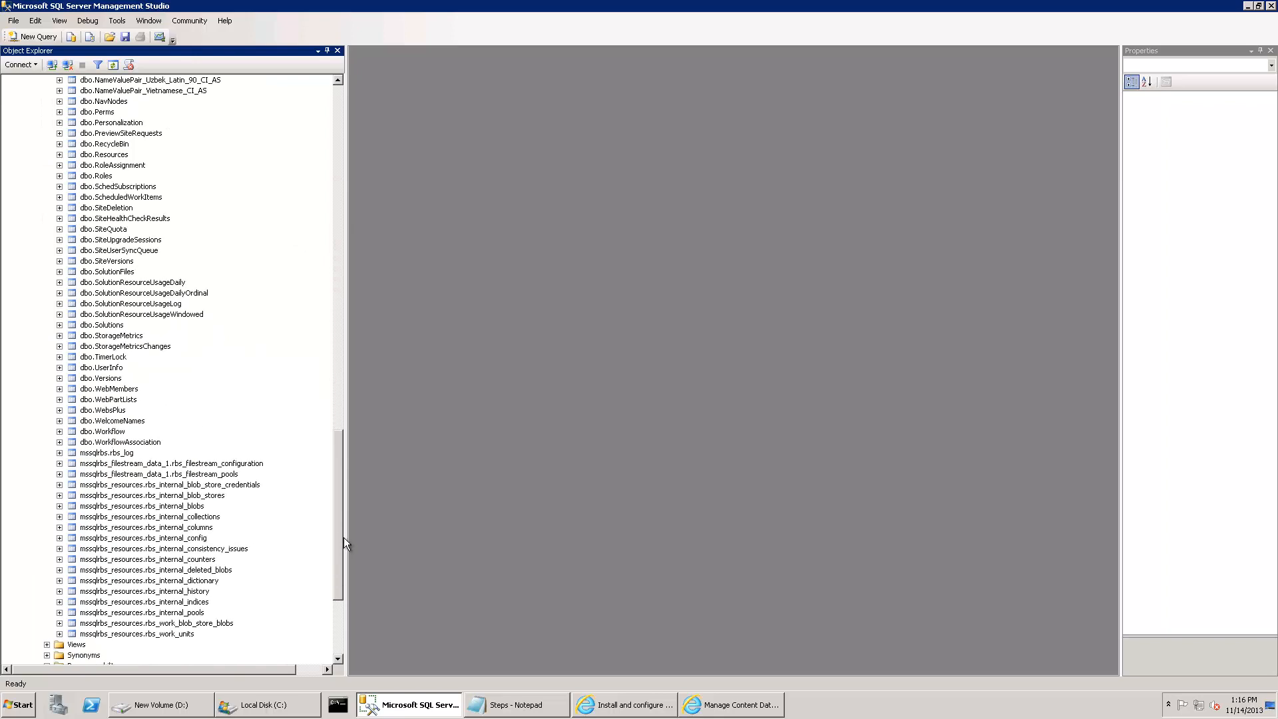
{"action": "scroll", "coordinate": [160, 408], "scroll_direction": "up", "scroll_amount": 20}
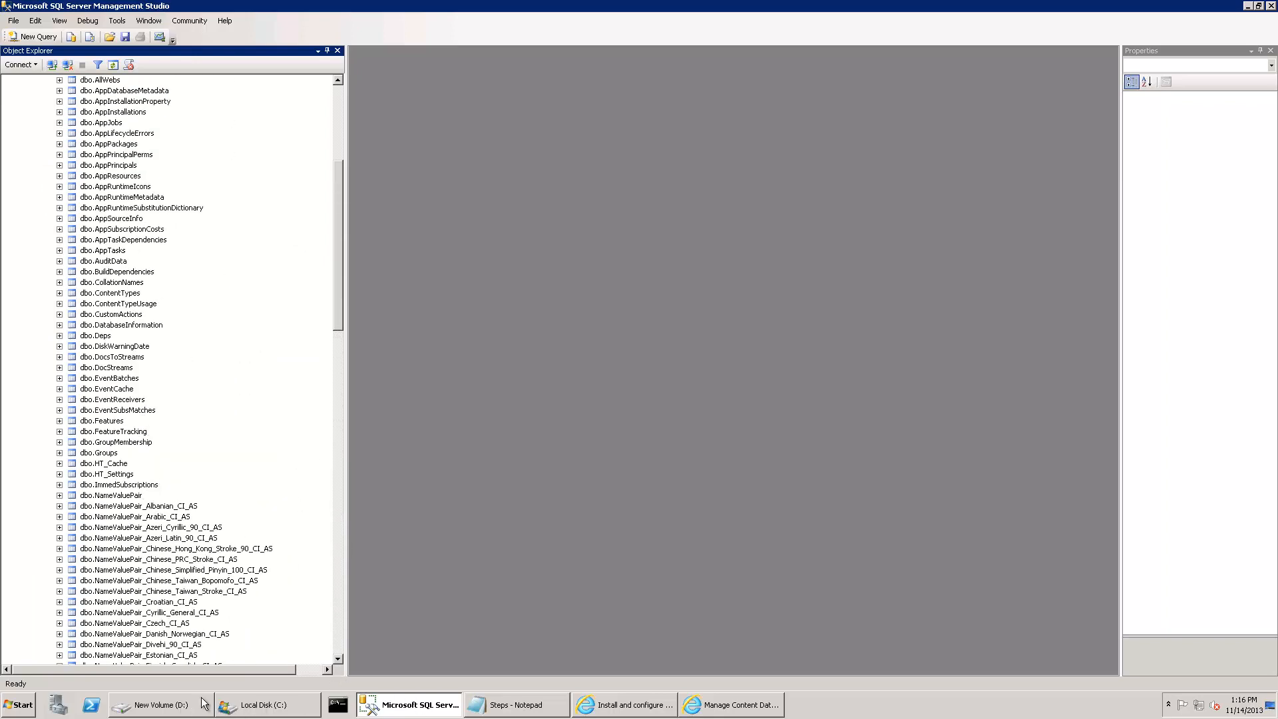
Switch to the RBS installation article in Internet Explorer and find the section on enabling RBS for each content database.
{"action": "left_click", "coordinate": [622, 707]}
{"action": "left_click", "coordinate": [631, 491]}
{"action": "scroll", "coordinate": [632, 493], "scroll_direction": "up", "scroll_amount": 12}
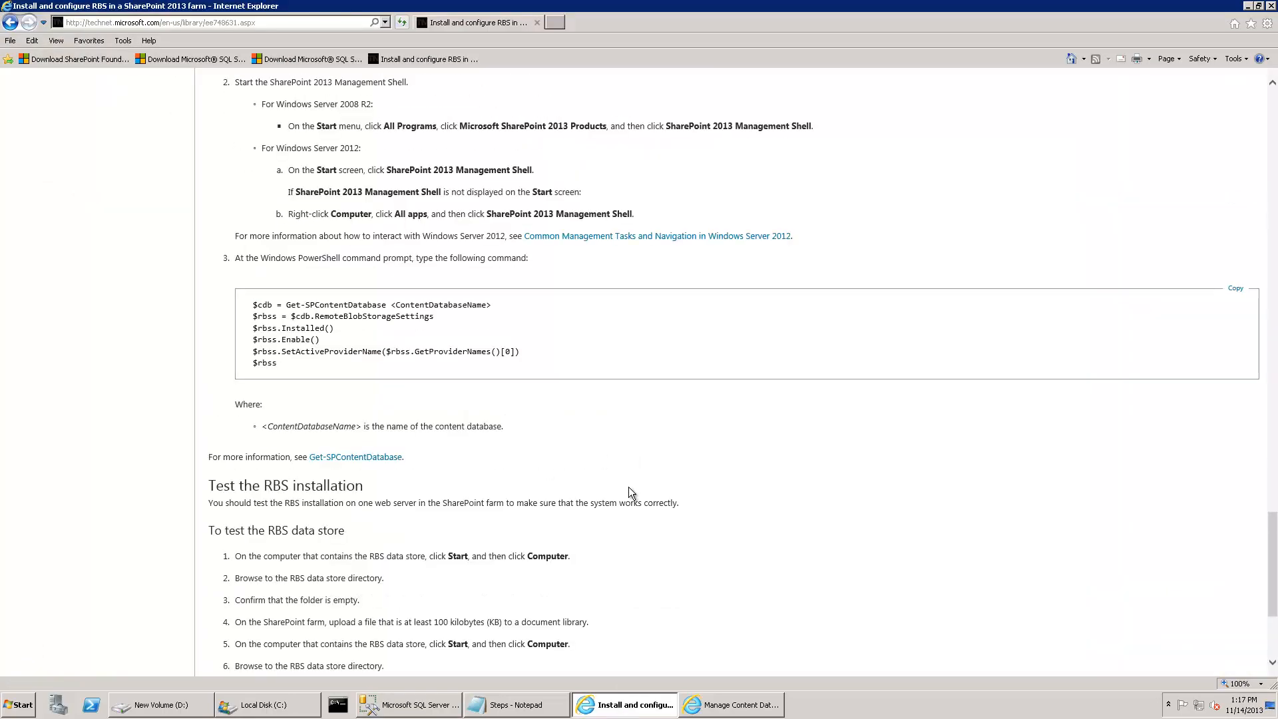
{"action": "scroll", "coordinate": [451, 487], "scroll_direction": "down", "scroll_amount": 10}
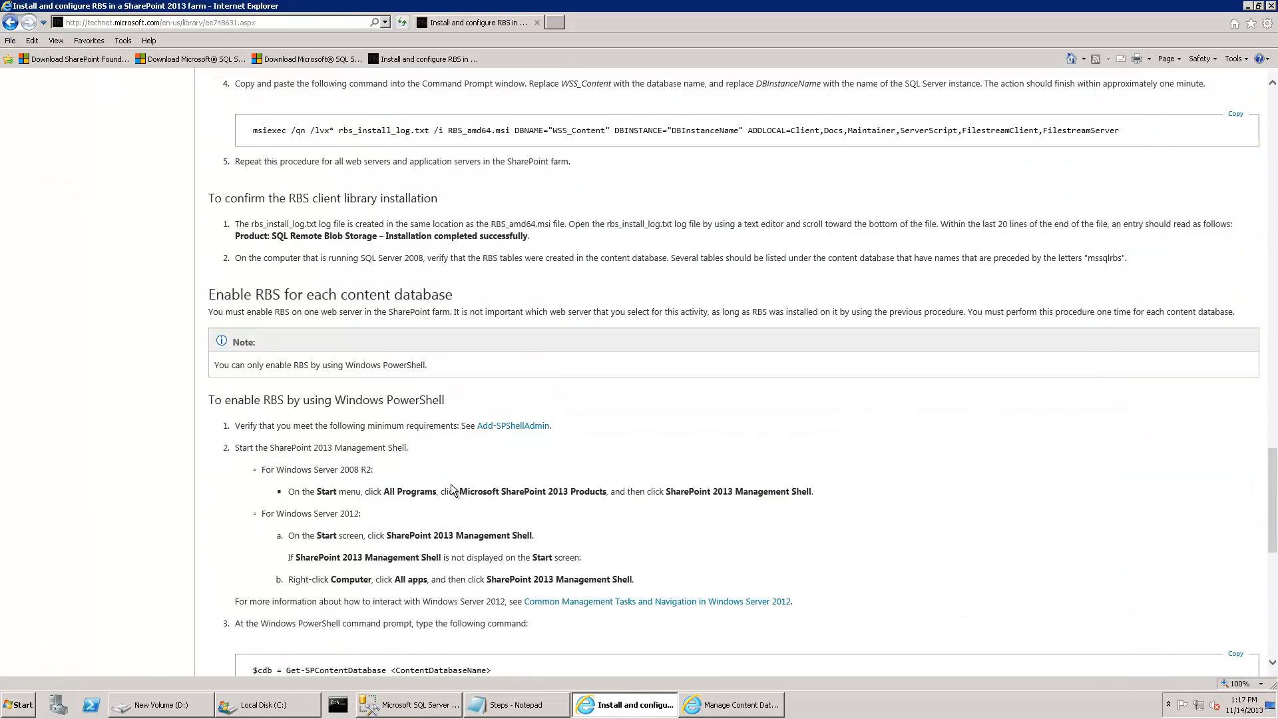
Review the article's PowerShell commands for enabling RBS, start the SharePoint 2013 Management Shell, and change to the root of drive C.
{"action": "left_click_drag", "start_coordinate": [293, 368], "coordinate": [235, 311]}
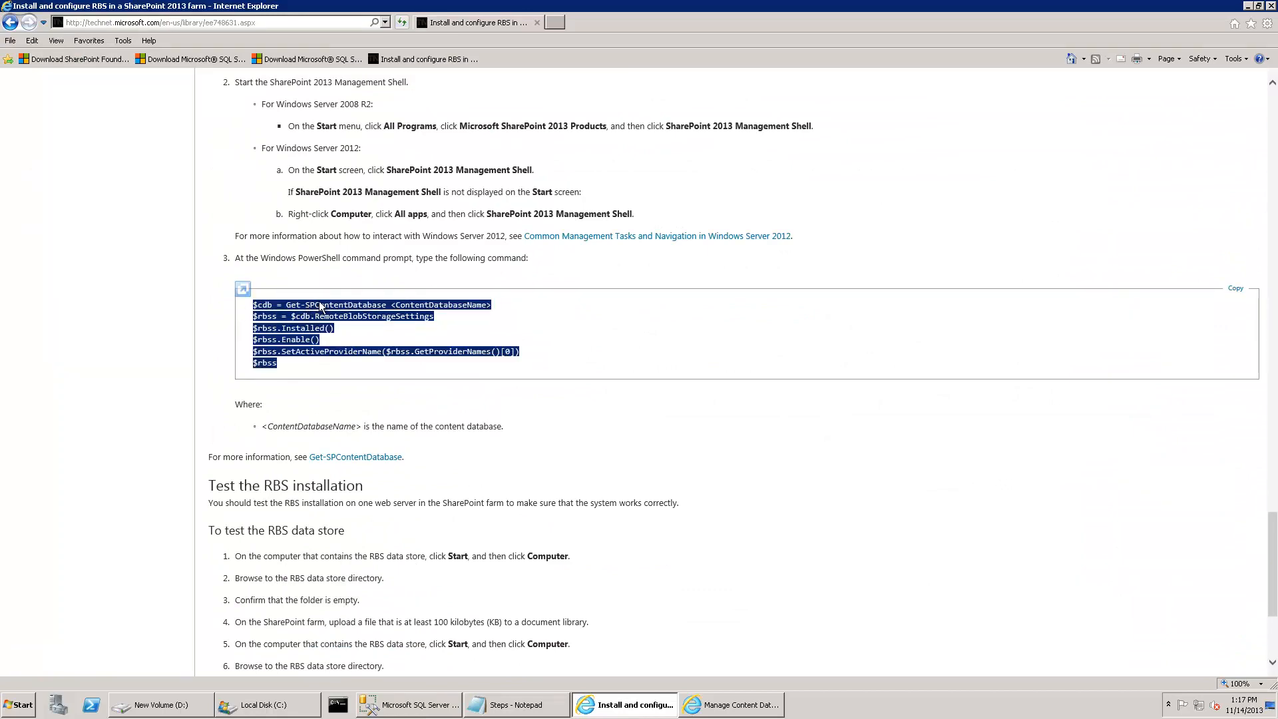
{"action": "left_click", "coordinate": [330, 344]}
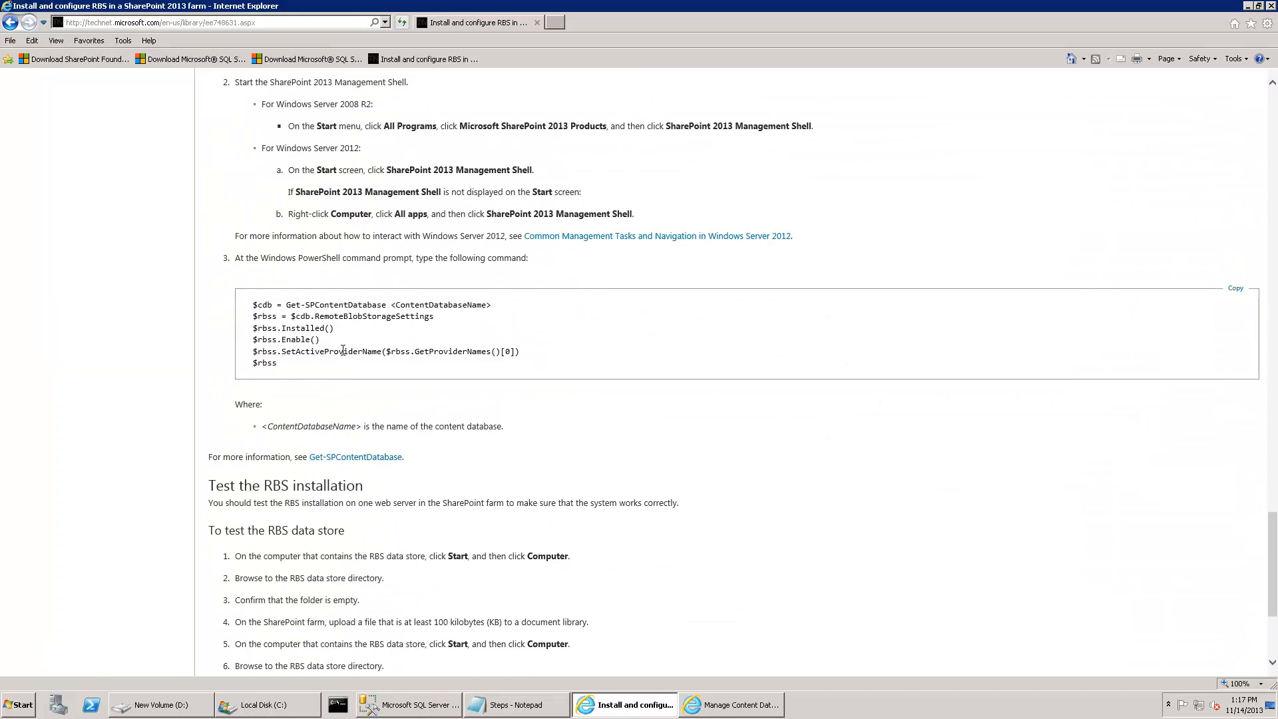
{"action": "scroll", "coordinate": [342, 352], "scroll_direction": "up", "scroll_amount": 3}
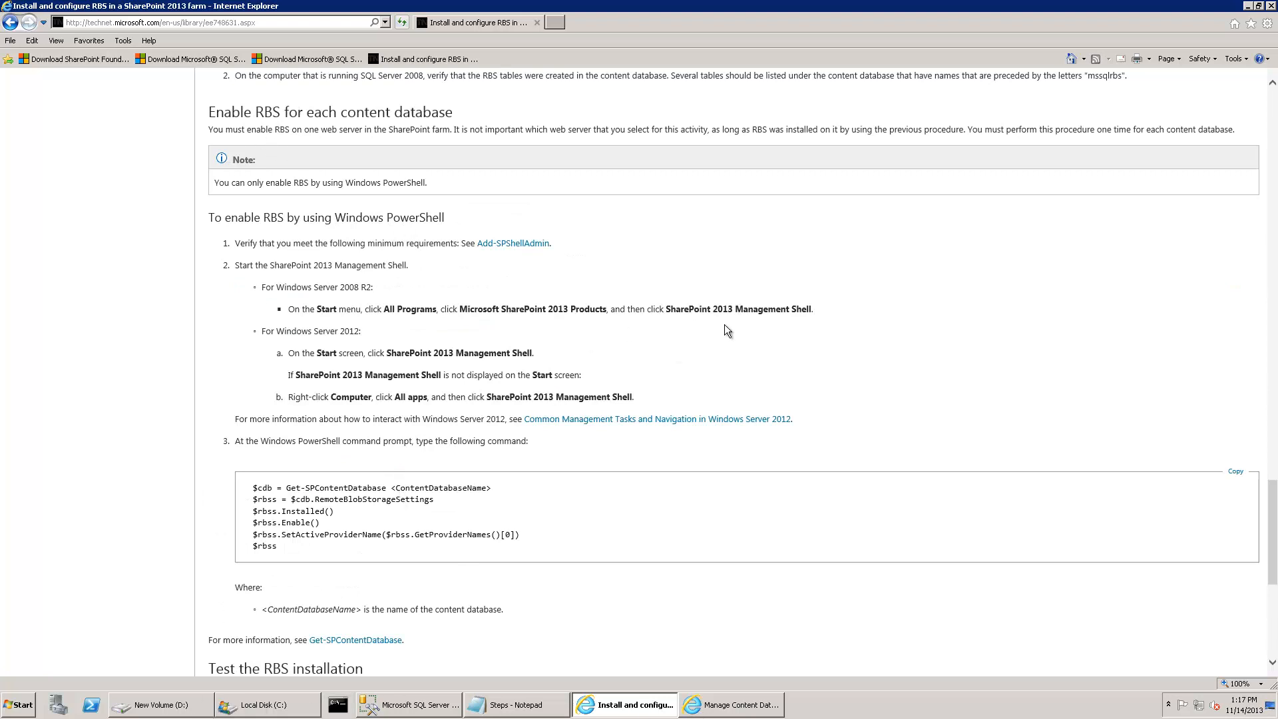
{"action": "left_click", "coordinate": [27, 706]}
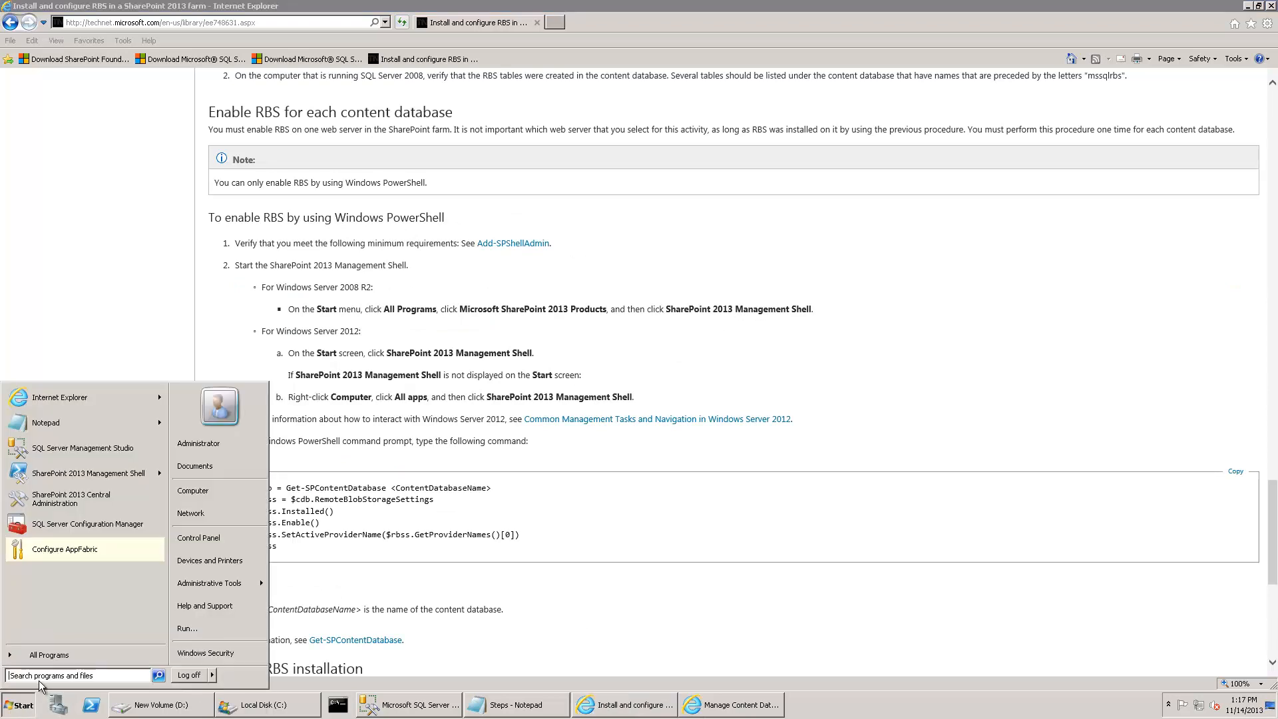
{"action": "left_click", "coordinate": [72, 658]}
{"action": "left_click", "coordinate": [121, 489]}
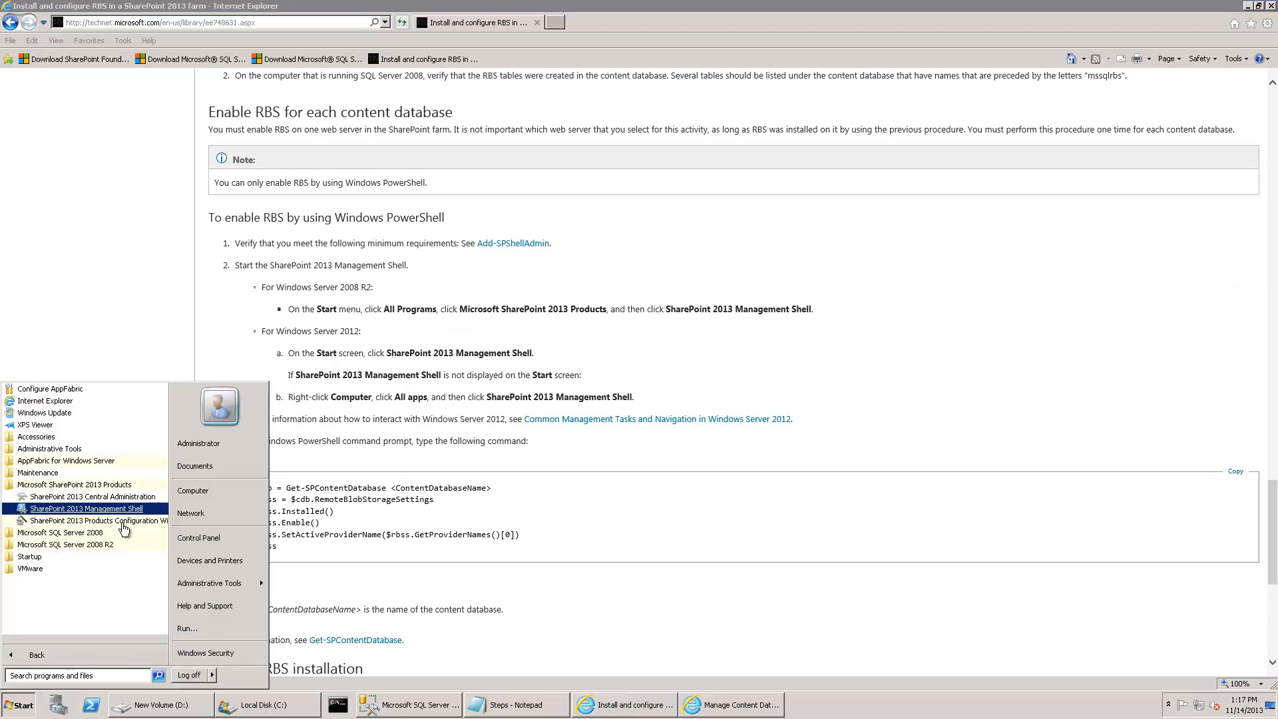
{"action": "left_click", "coordinate": [120, 519]}
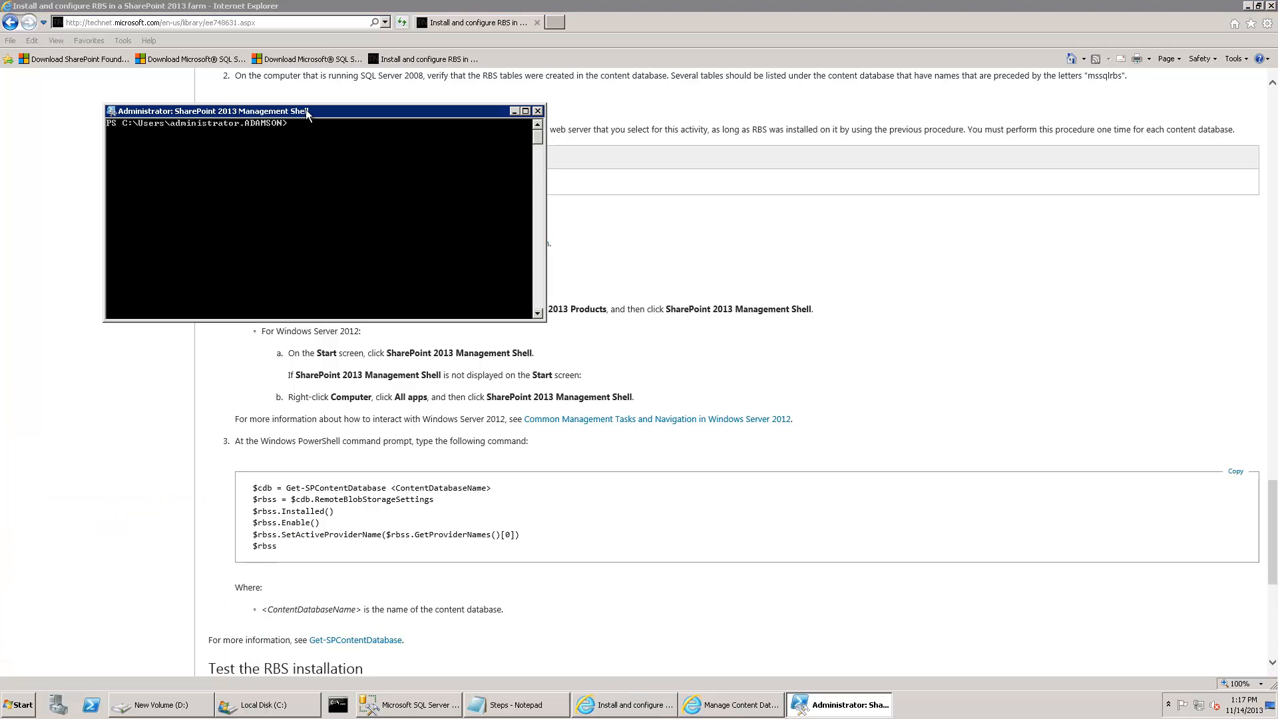
{"action": "left_click_drag", "start_coordinate": [302, 113], "coordinate": [636, 240]}
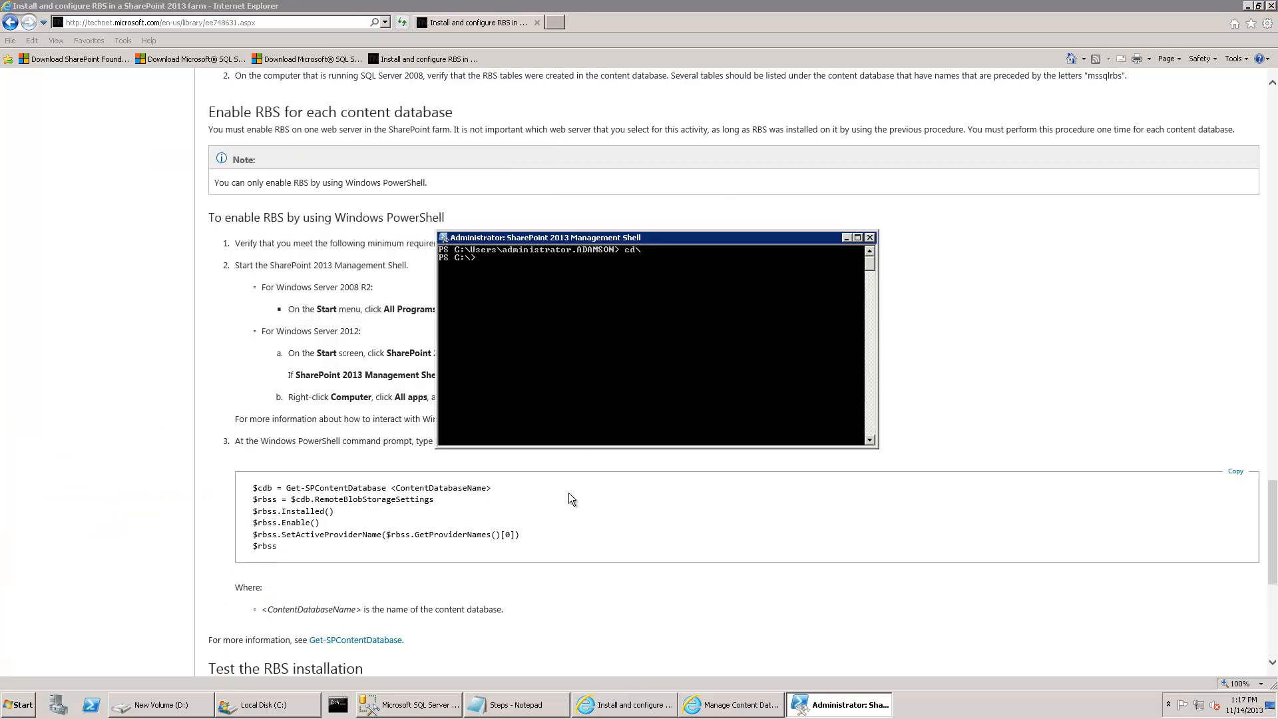
Copy the Get-SPContentDatabase line from the article in Internet Explorer, switch to the Management Shell, and clear its screen.
{"action": "left_click", "coordinate": [540, 506]}
{"action": "left_click_drag", "start_coordinate": [474, 486], "coordinate": [254, 488]}
{"action": "key", "text": "ctrl+c"}
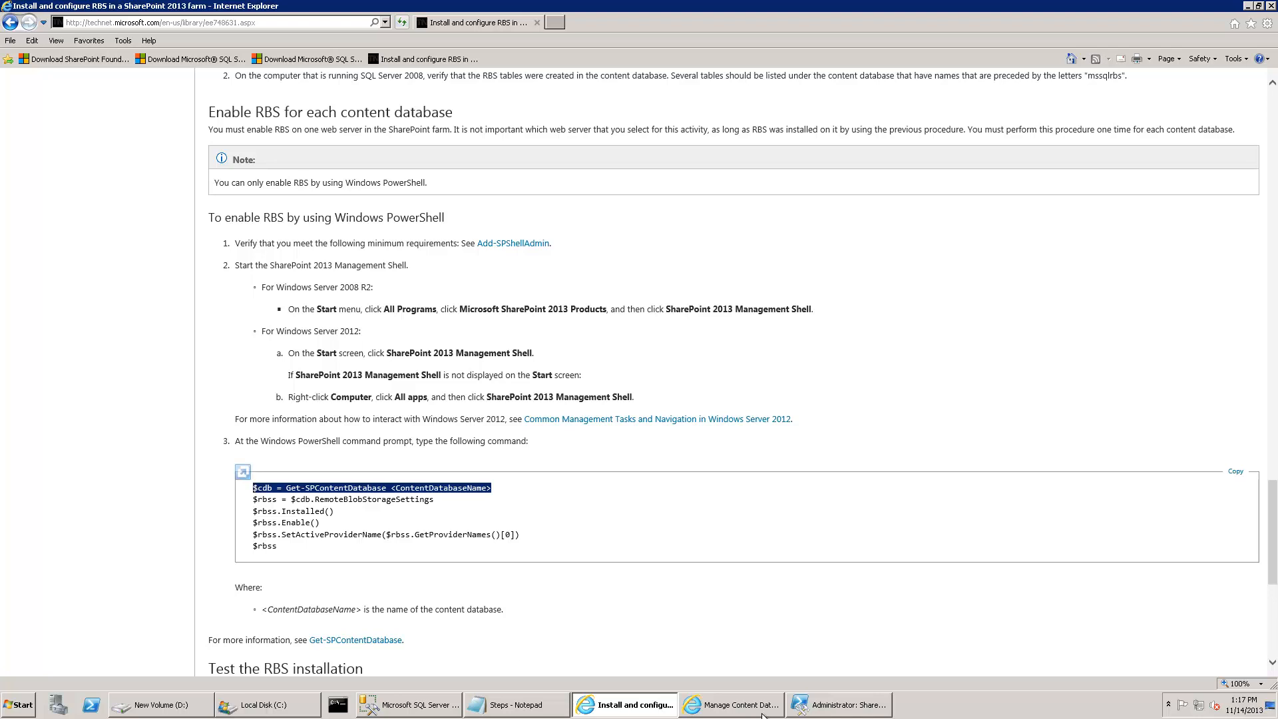
{"action": "left_click", "coordinate": [863, 710]}
{"action": "right_click", "coordinate": [651, 348]}
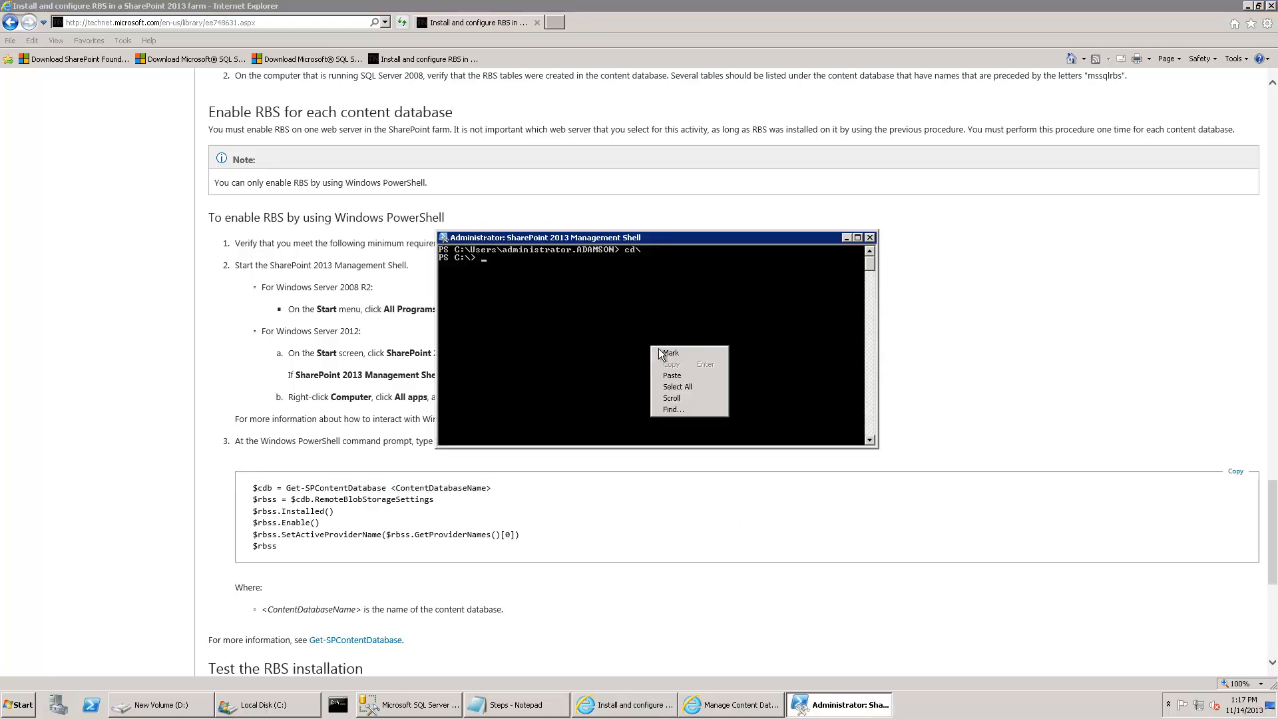
{"action": "left_click", "coordinate": [668, 374]}
{"action": "type", "text": "ls"}
{"action": "key", "text": "Return"}
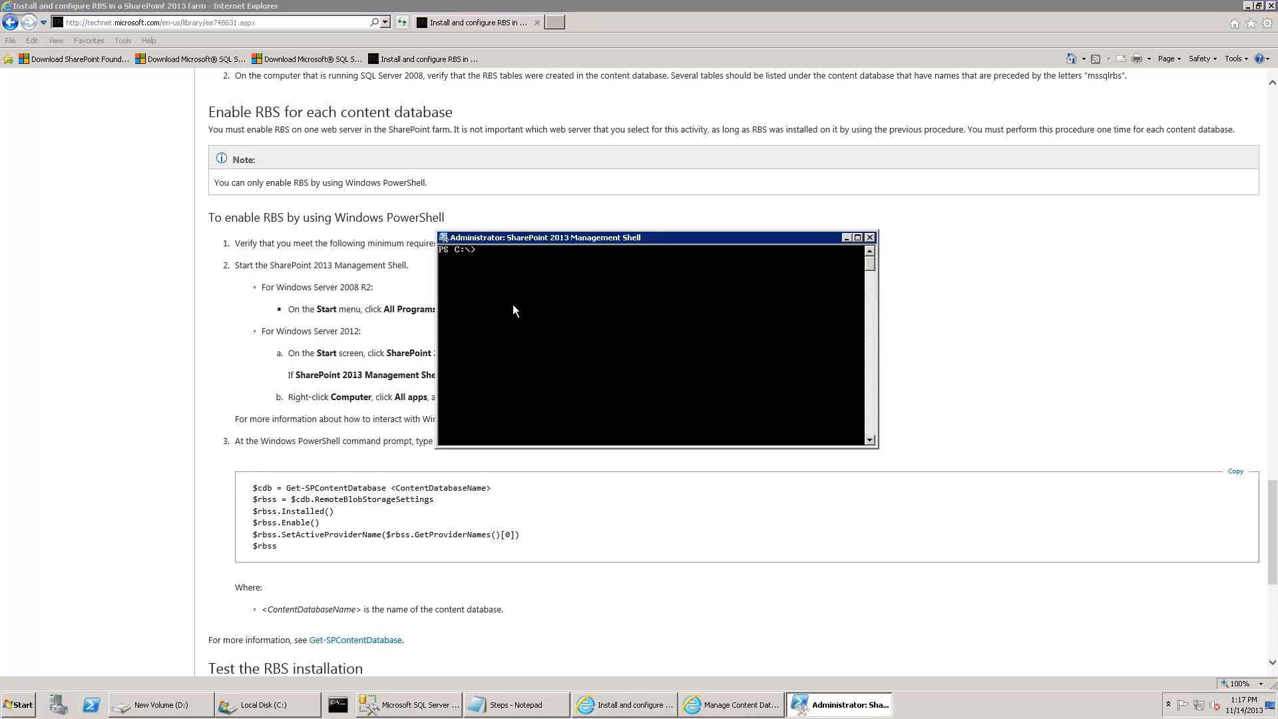
Paste the copied line, replace the <ContentDatabaseName> placeholder with Projects, and run $cdb = Get-SPContentDatabase Projects.
{"action": "right_click", "coordinate": [513, 309]}
{"action": "left_click", "coordinate": [544, 337]}
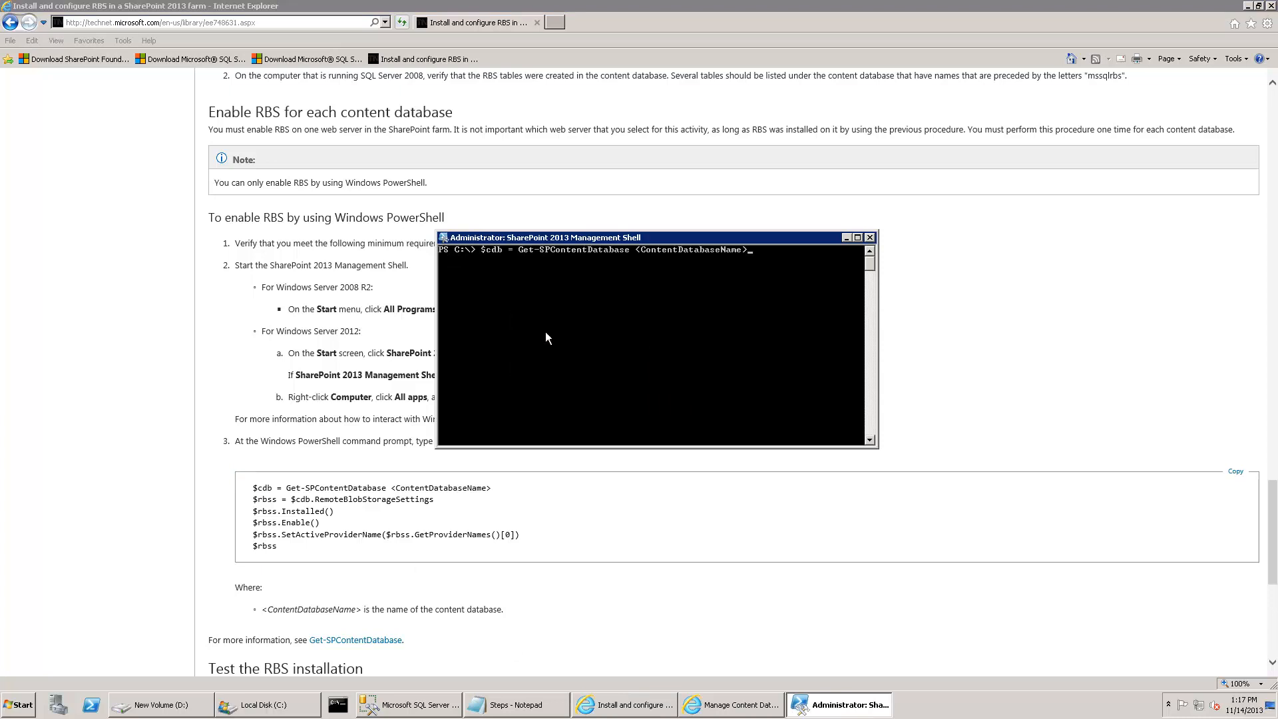
{"action": "key", "text": "BackSpace"}
{"action": "key", "text": "BackSpace"}
{"action": "key", "text": "BackSpace"}
{"action": "key", "text": "BackSpace"}
{"action": "key", "text": "BackSpace"}
{"action": "key", "text": "BackSpace"}
{"action": "key", "text": "BackSpace"}
{"action": "key", "text": "BackSpace"}
{"action": "key", "text": "BackSpace"}
{"action": "key", "text": "BackSpace"}
{"action": "key", "text": "BackSpace"}
Copy $rbss = $cdb.RemoteBlobStorageSettings from the article and run it in the Management Shell.
{"action": "left_click_drag", "start_coordinate": [436, 500], "coordinate": [255, 499]}
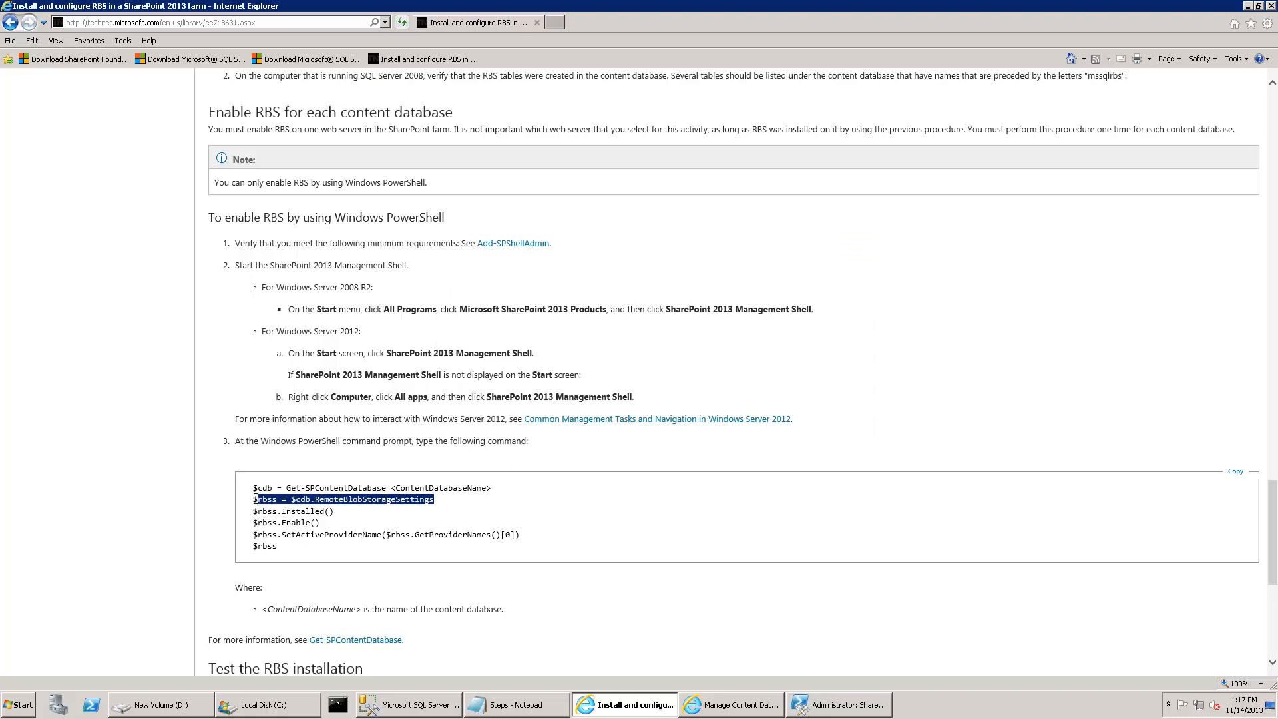
{"action": "key", "text": "ctrl+c"}
{"action": "key", "text": "alt+Tab"}
{"action": "right_click", "coordinate": [677, 310]}
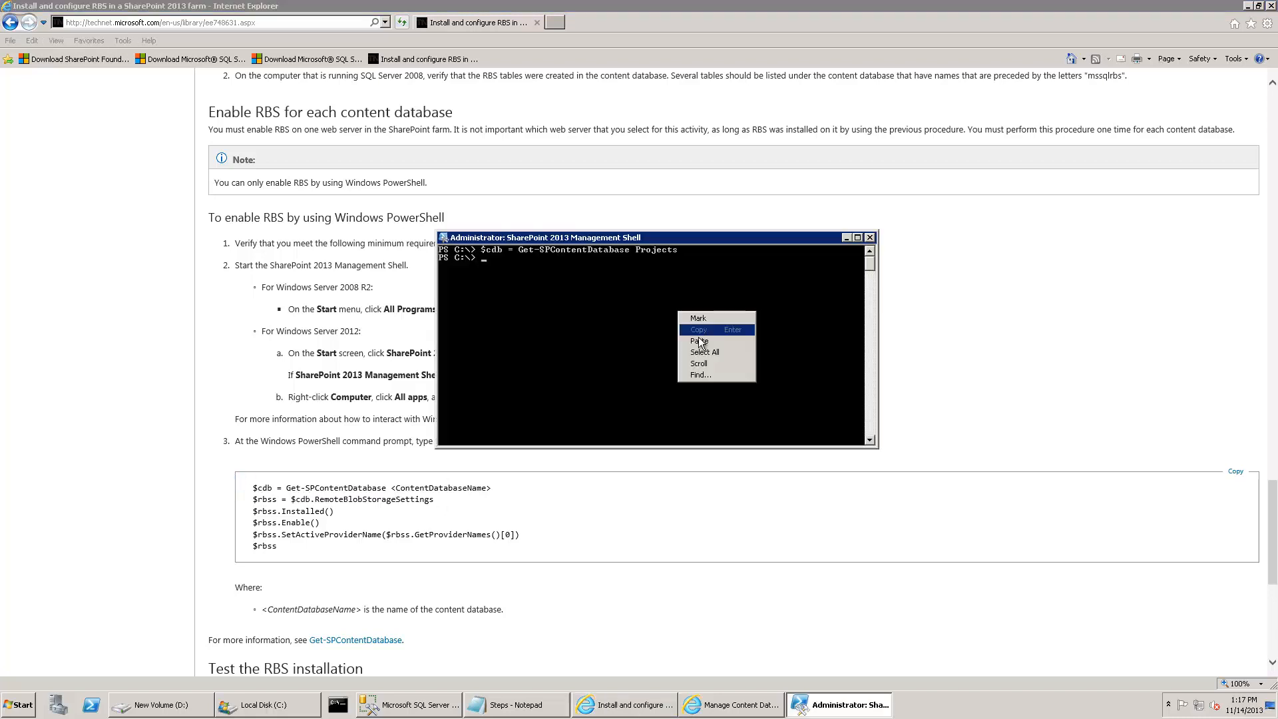
{"action": "left_click", "coordinate": [699, 340]}
{"action": "key", "text": "Return"}
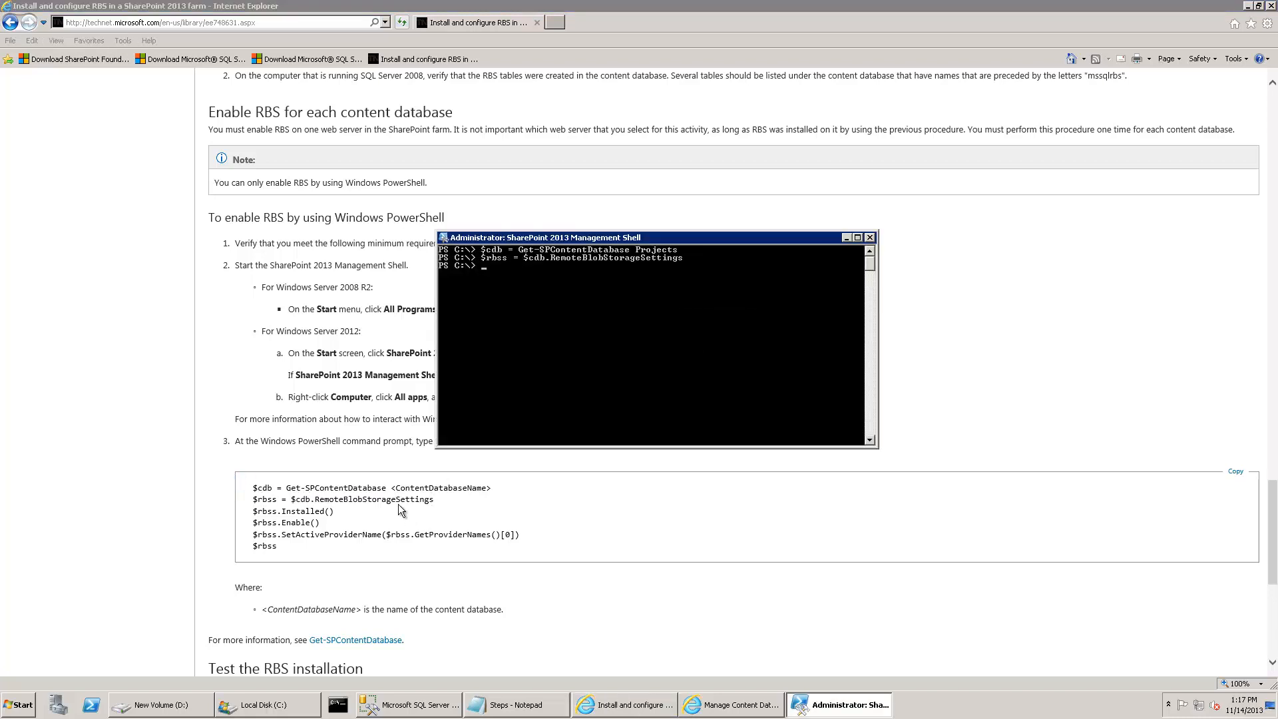
Copy $rbss.Installed() from the article and run it in the Management Shell to check the RBS installation for Projects.
{"action": "left_click_drag", "start_coordinate": [335, 511], "coordinate": [253, 513]}
{"action": "key", "text": "ctrl+c"}
{"action": "key", "text": "alt+Tab"}
{"action": "right_click", "coordinate": [605, 360]}
{"action": "left_click", "coordinate": [636, 390]}
{"action": "key", "text": "Return"}
Enable RBS for the Projects database by copying $rbss.Enable() from the article and running it in the Management Shell.
{"action": "left_click_drag", "start_coordinate": [320, 524], "coordinate": [252, 524]}
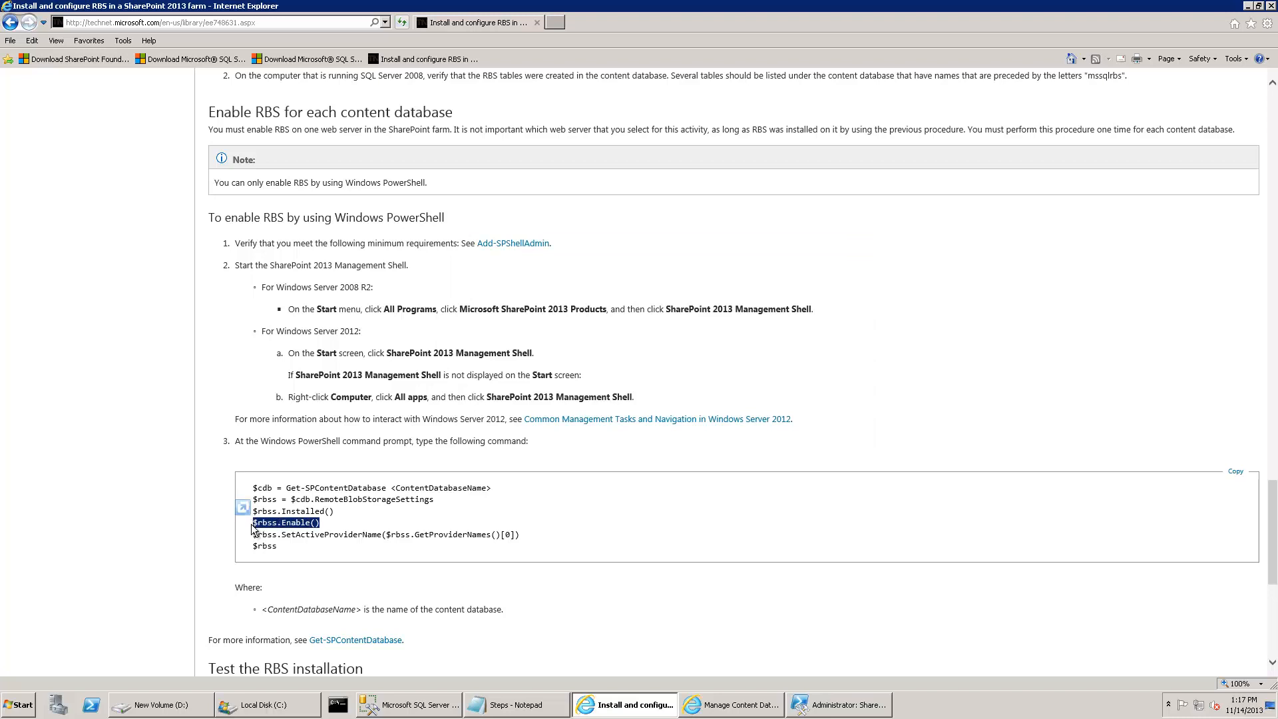
{"action": "key", "text": "alt+Tab"}
{"action": "right_click", "coordinate": [607, 368]}
{"action": "left_click", "coordinate": [614, 341]}
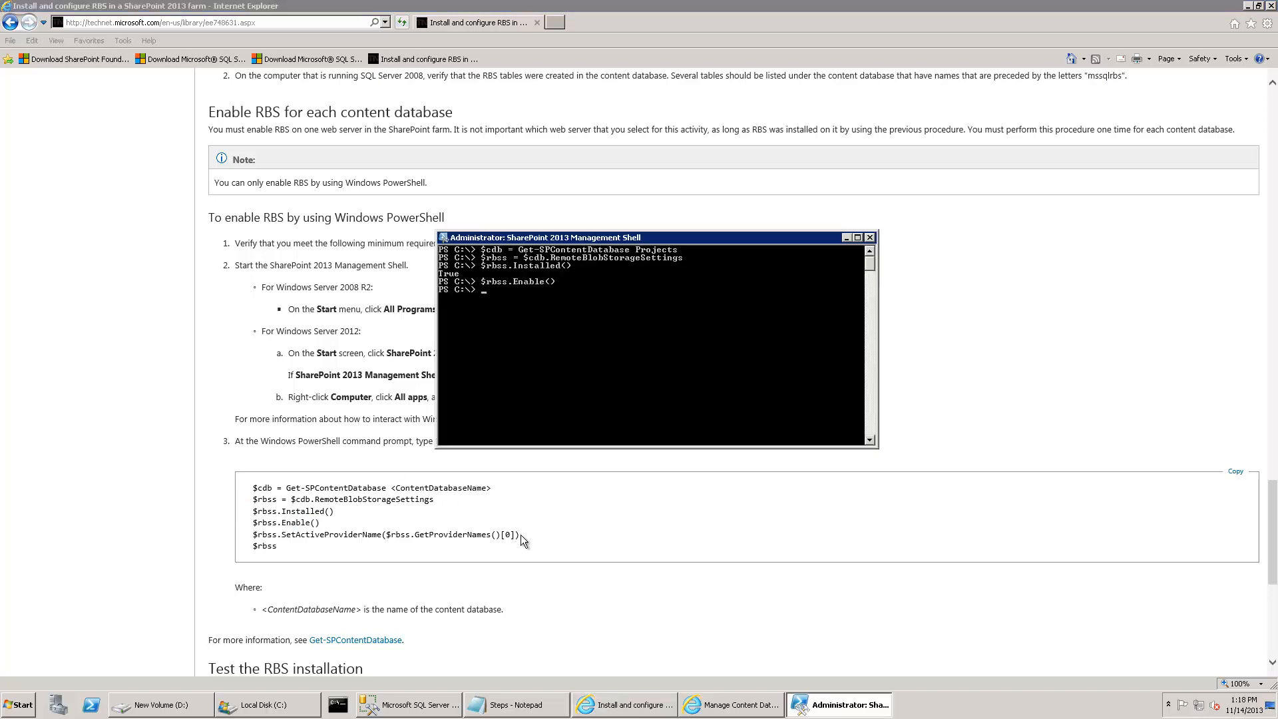
Set the active RBS provider by copying $rbss.SetActiveProviderName($rbss.GetProviderNames()[0]) from the article into the Management Shell and running it.
{"action": "left_click_drag", "start_coordinate": [520, 535], "coordinate": [260, 541]}
{"action": "key", "text": "ctrl+c"}
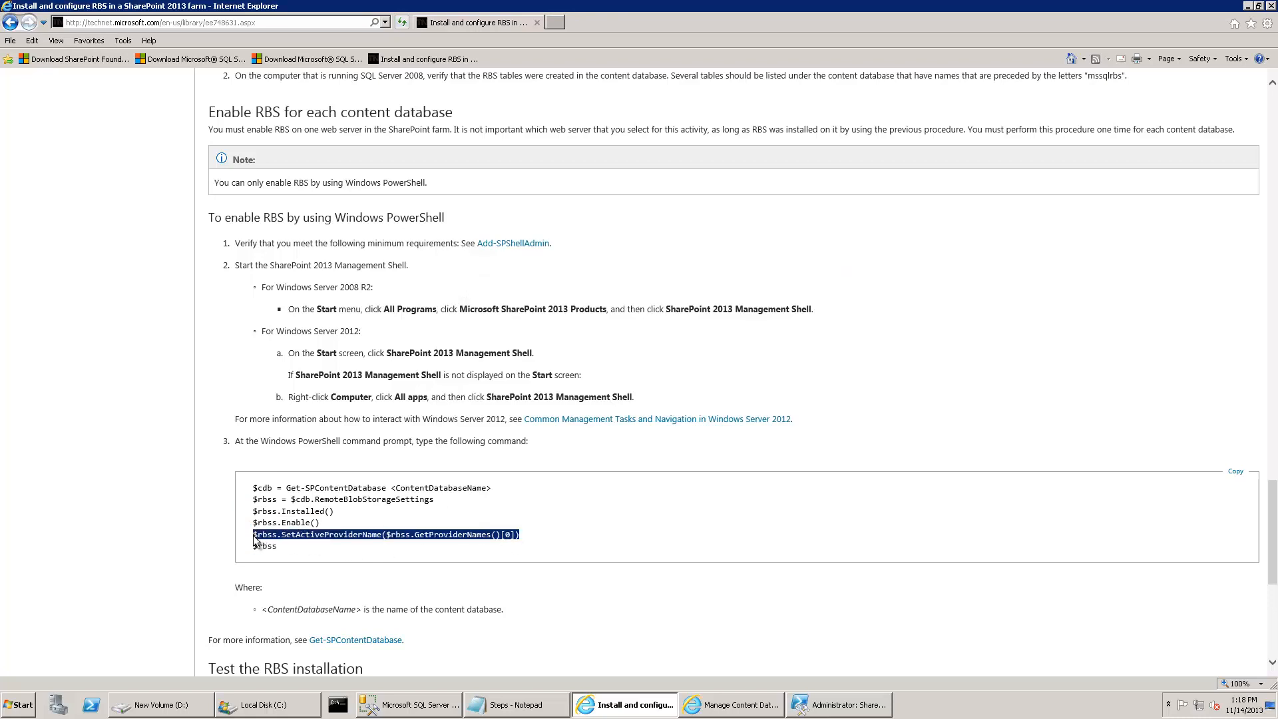
{"action": "key", "text": "alt+Tab"}
{"action": "right_click", "coordinate": [589, 371]}
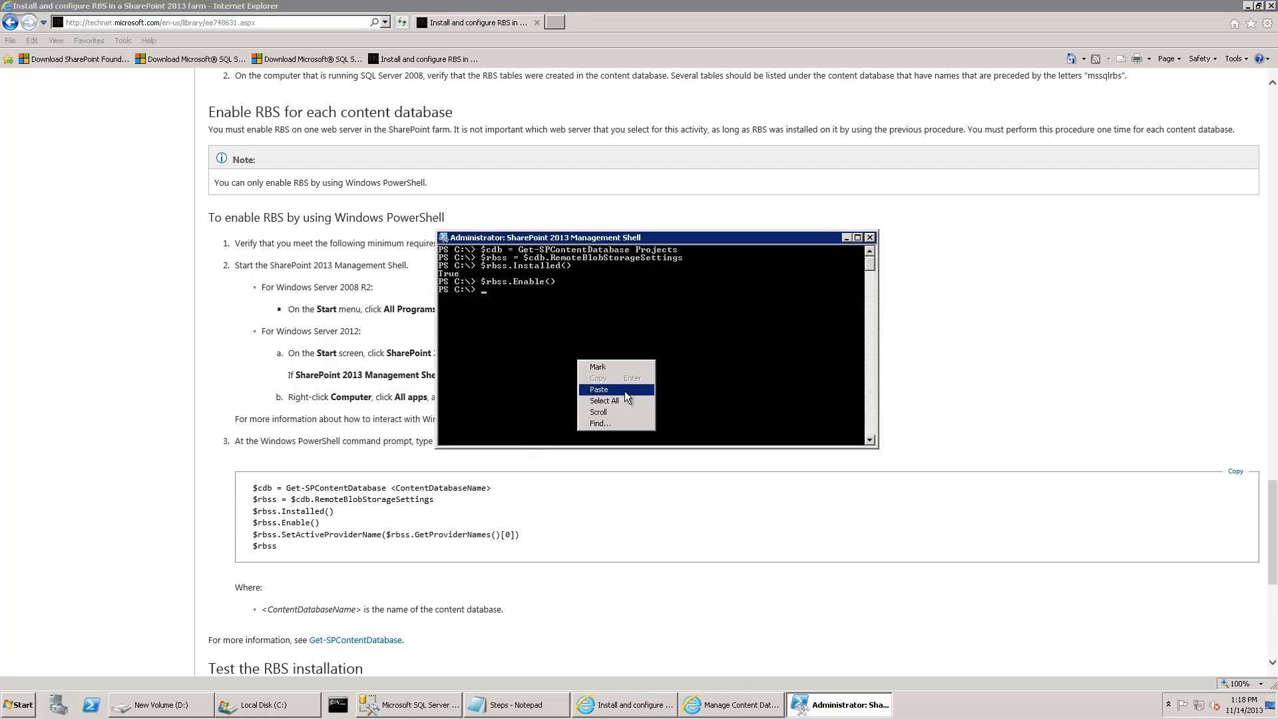
{"action": "left_click", "coordinate": [598, 389]}
Copy $rbss from the article and run it in the Management Shell to list the RBS settings of the Projects database.
{"action": "left_click_drag", "start_coordinate": [277, 546], "coordinate": [253, 551]}
{"action": "key", "text": "ctrl+c"}
{"action": "key", "text": "alt+Tab"}
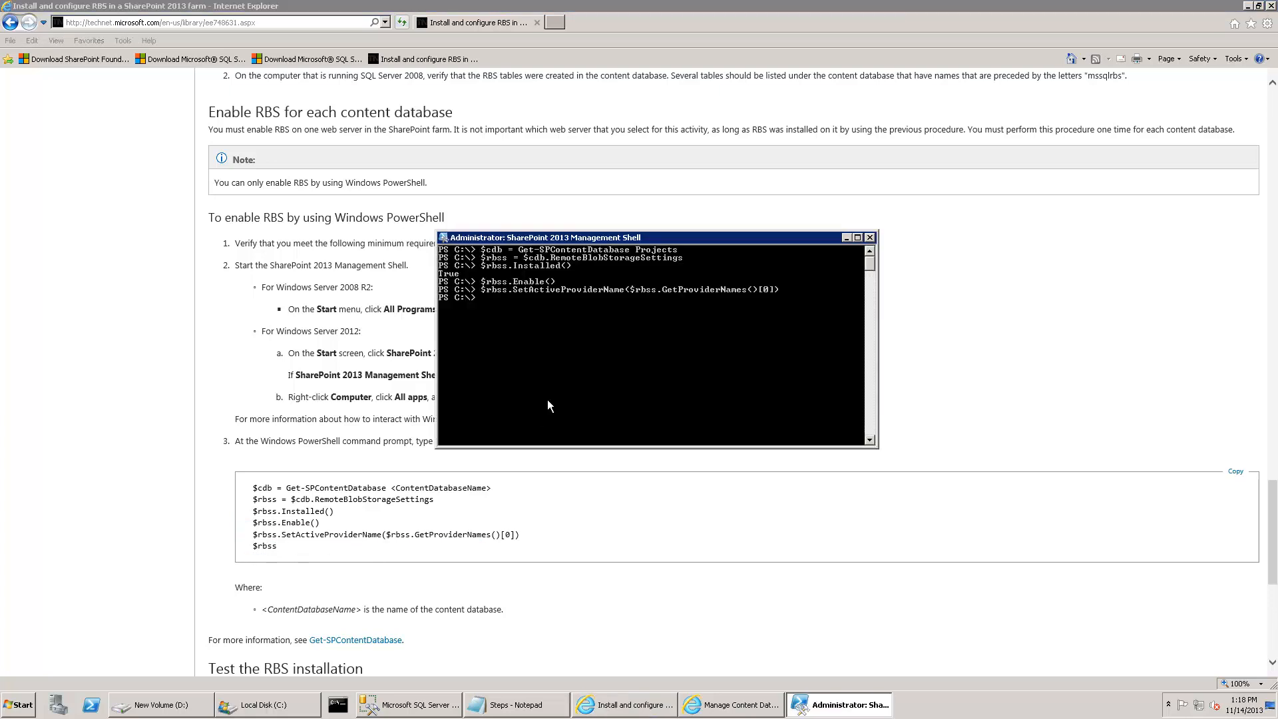
{"action": "right_click", "coordinate": [563, 386]}
{"action": "left_click", "coordinate": [583, 414]}
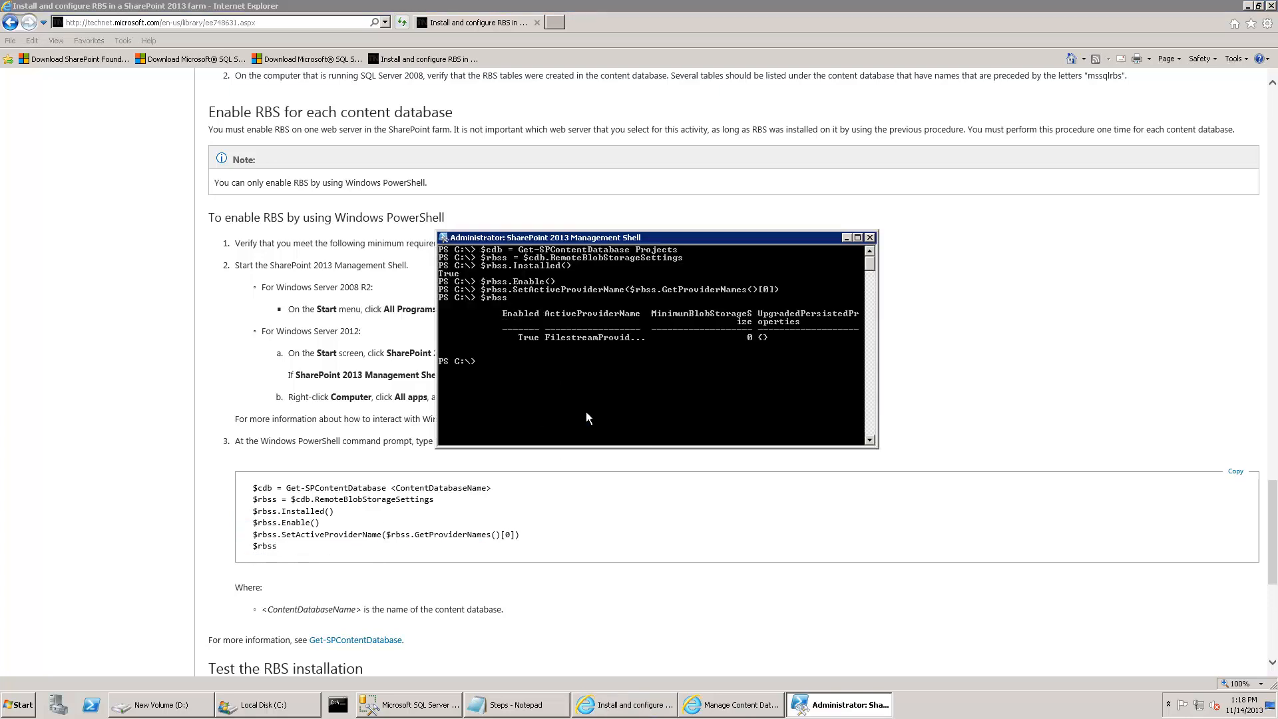
Return to the article in Internet Explorer and review the sections on testing and installing RBS.
{"action": "left_click", "coordinate": [601, 498]}
{"action": "scroll", "coordinate": [601, 519], "scroll_direction": "down", "scroll_amount": 4}
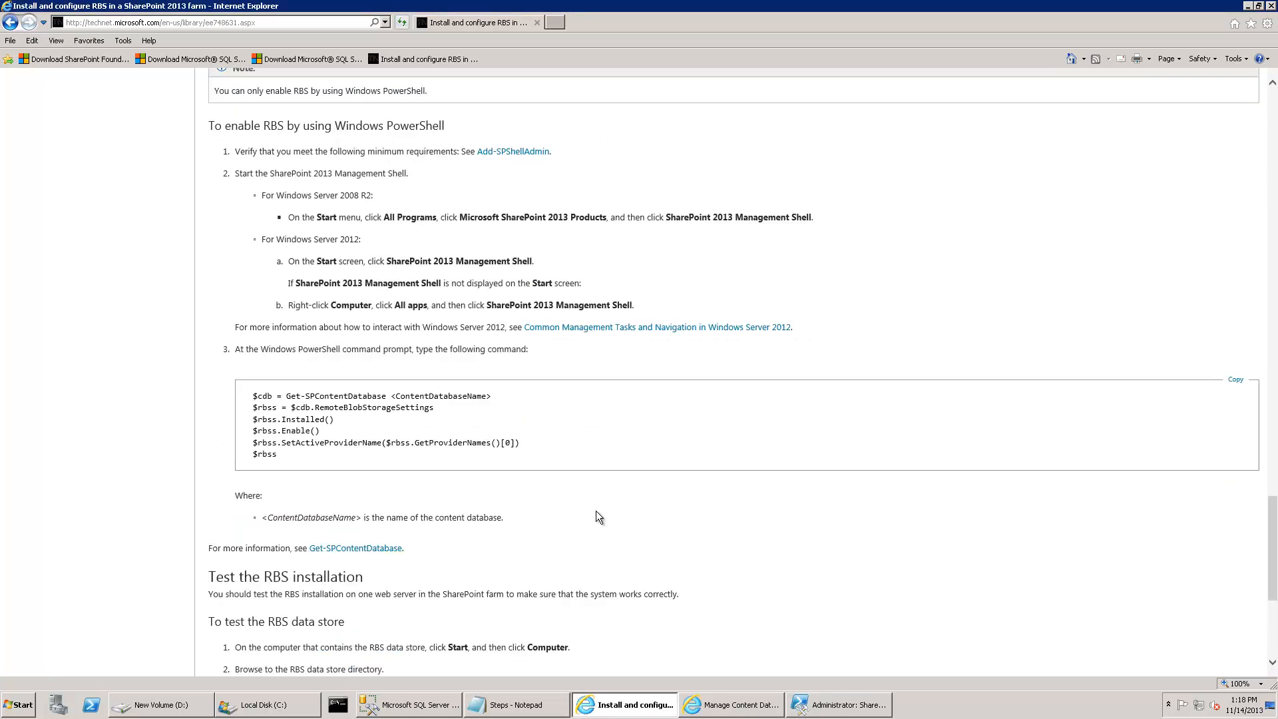
{"action": "scroll", "coordinate": [601, 519], "scroll_direction": "down", "scroll_amount": 2}
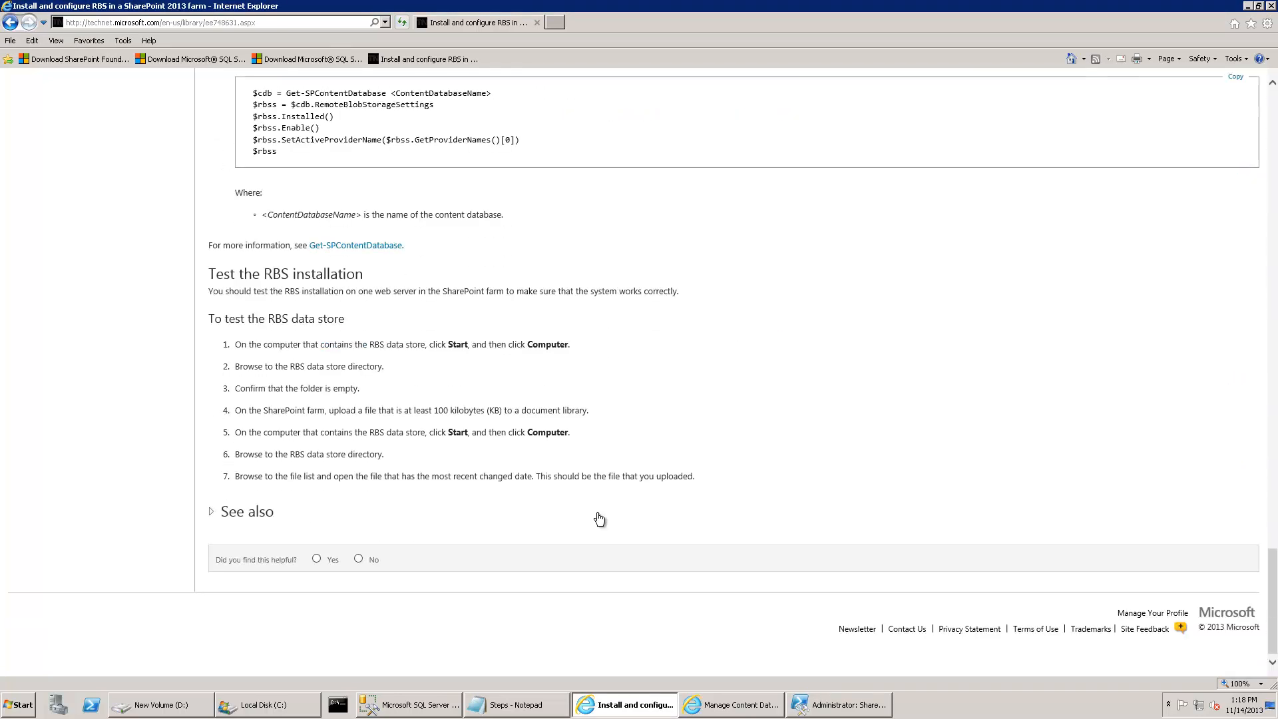
{"action": "scroll", "coordinate": [601, 519], "scroll_direction": "up", "scroll_amount": 4}
{"action": "scroll", "coordinate": [601, 519], "scroll_direction": "up", "scroll_amount": 8}
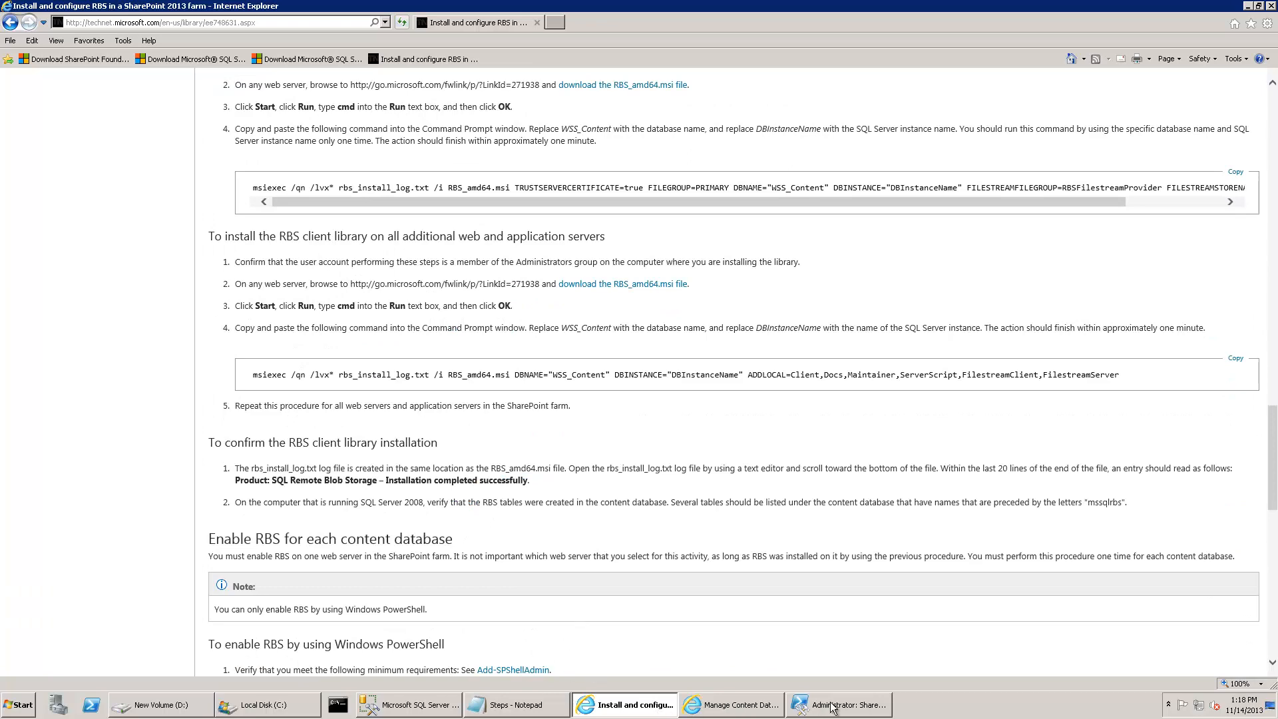
Switch to SQL Server Management Studio and collapse the Reference database and its Tables folder to view the list of databases.
{"action": "left_click", "coordinate": [418, 711]}
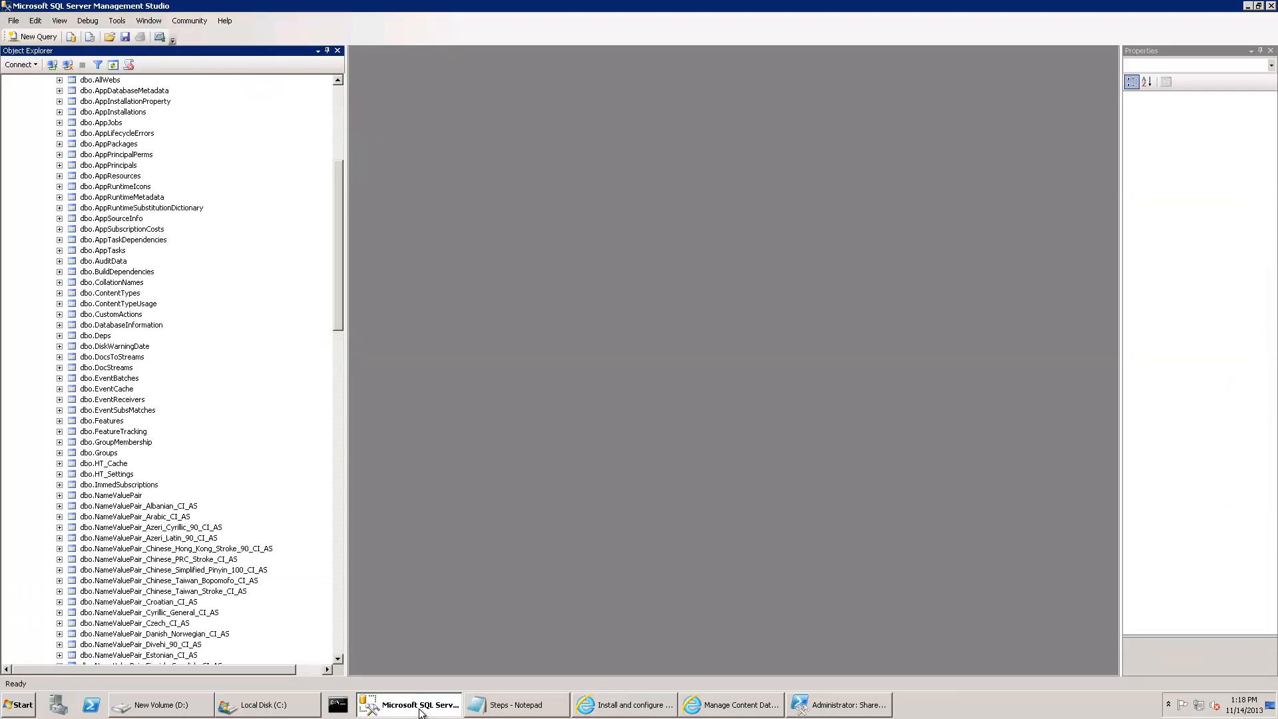
{"action": "left_click_drag", "start_coordinate": [339, 240], "coordinate": [339, 80]}
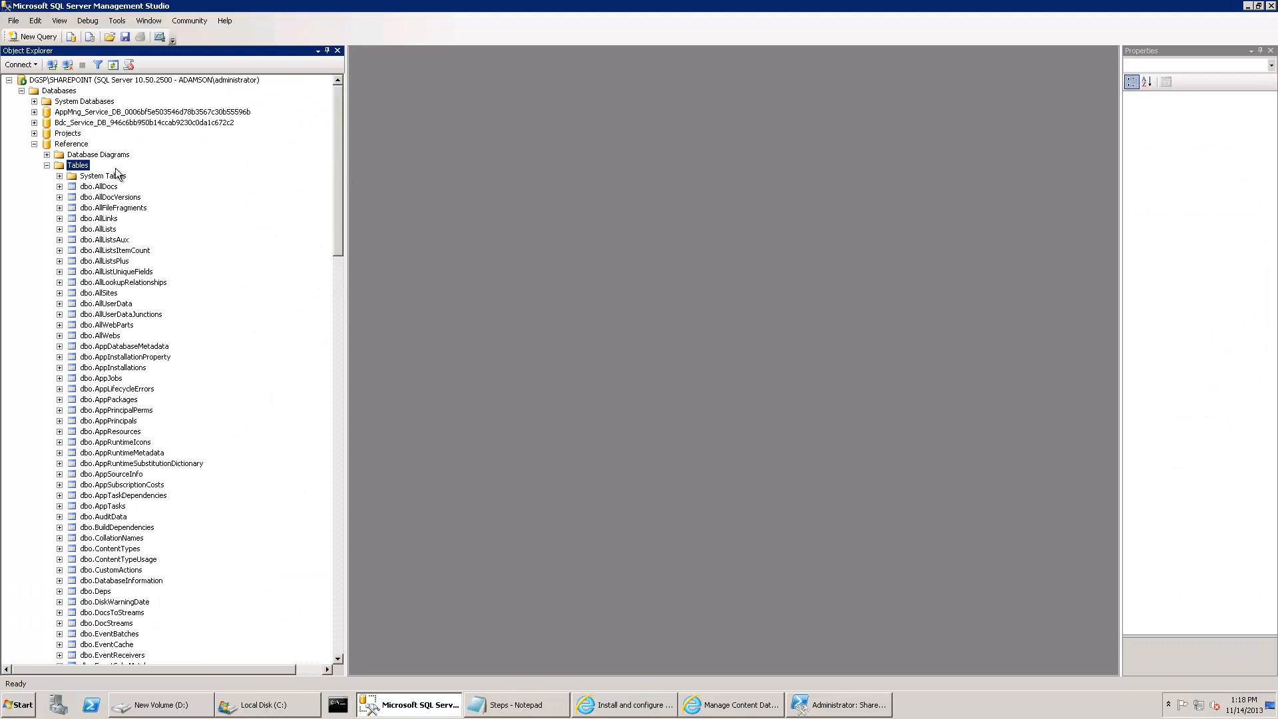
{"action": "left_click", "coordinate": [47, 165]}
{"action": "left_click", "coordinate": [34, 144]}
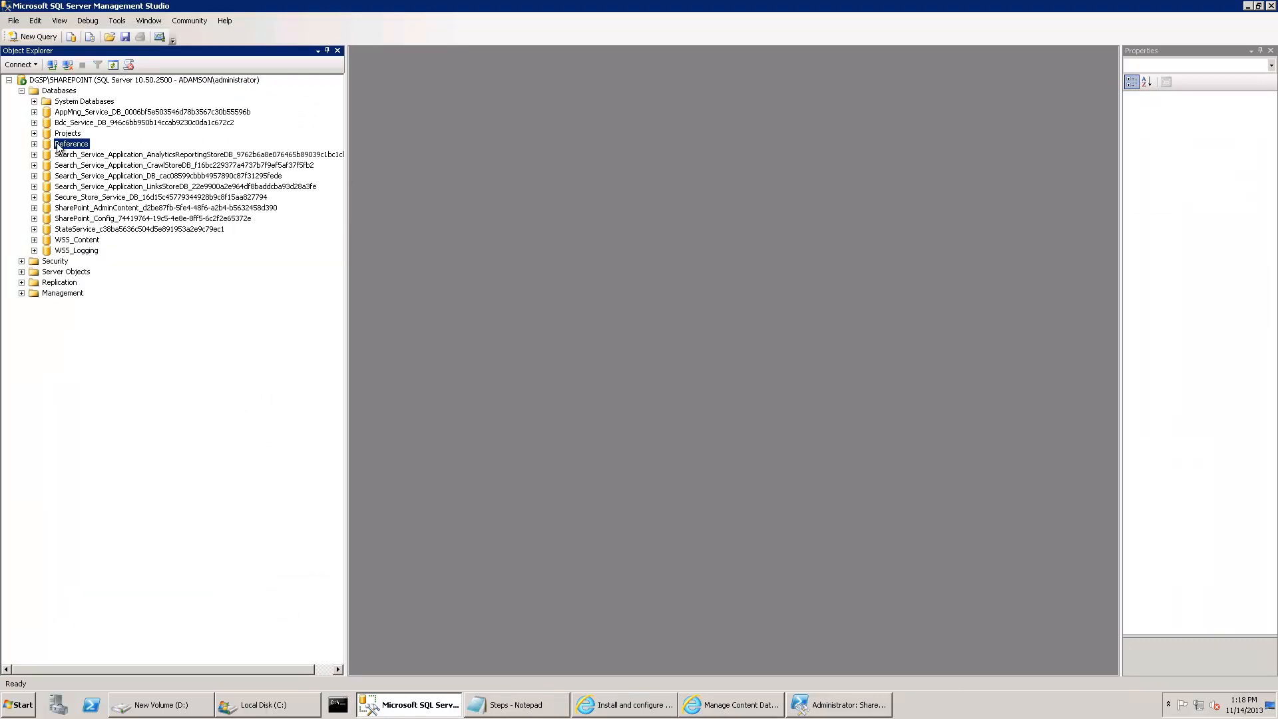
{"action": "double_click", "coordinate": [59, 145]}
{"action": "left_click", "coordinate": [34, 143]}
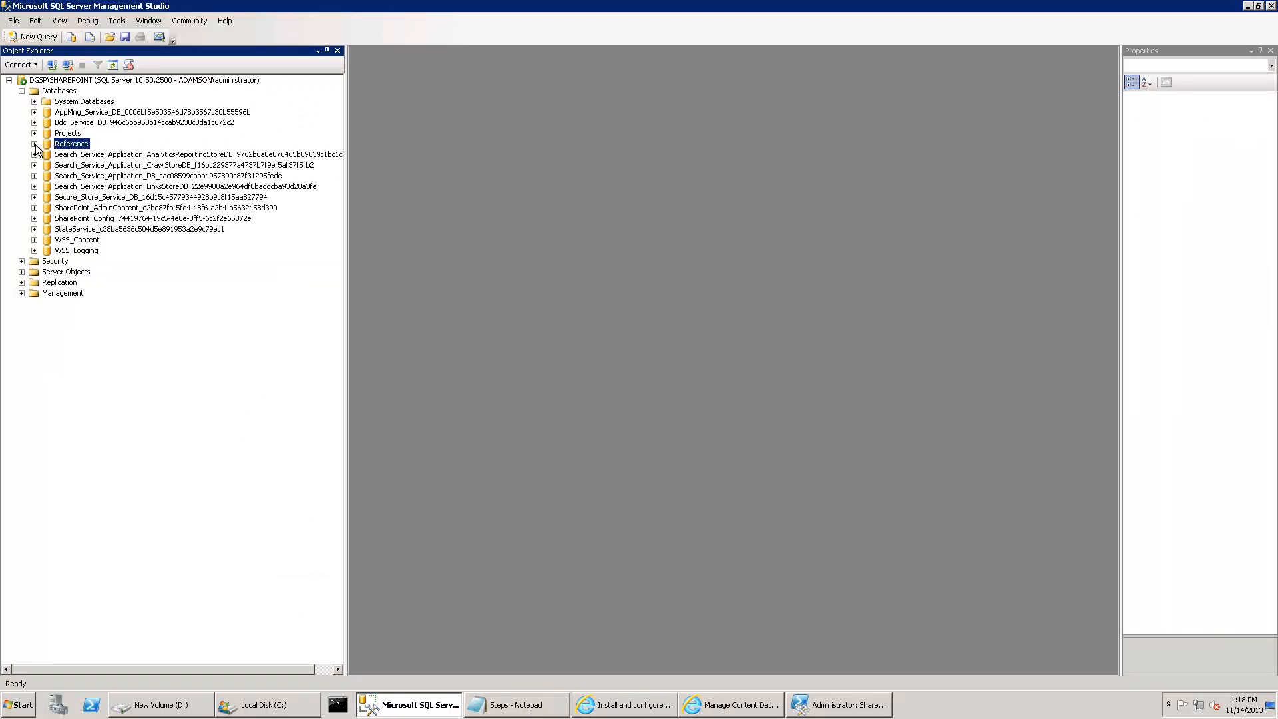